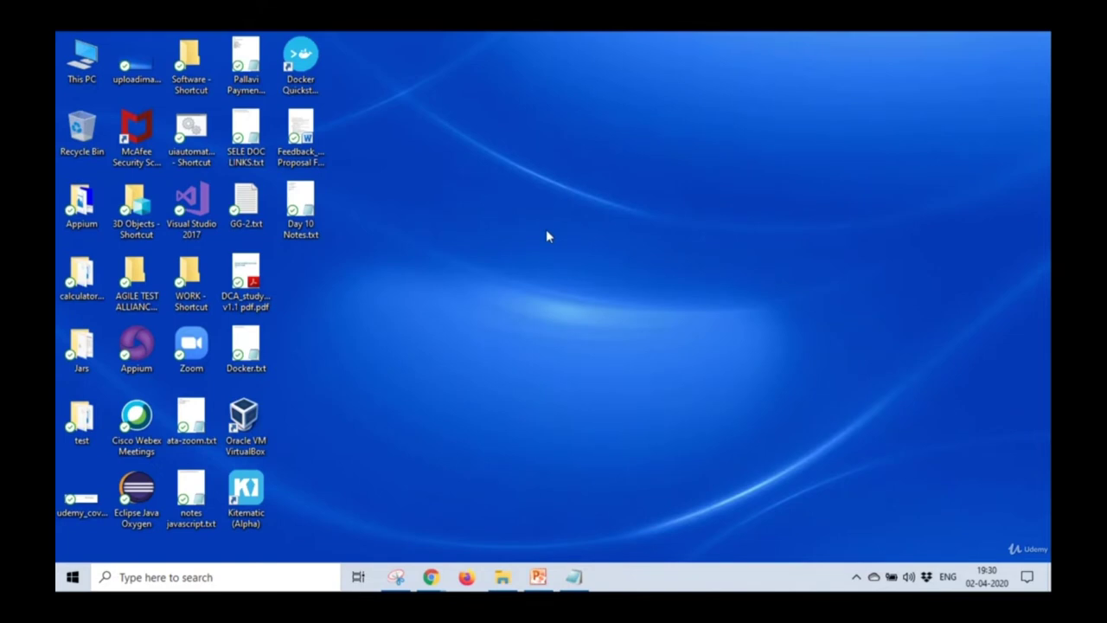
Launch Docker Quickstart Terminal, set its font size to 18 and dismiss the shortcut error.
double_click(313, 82)
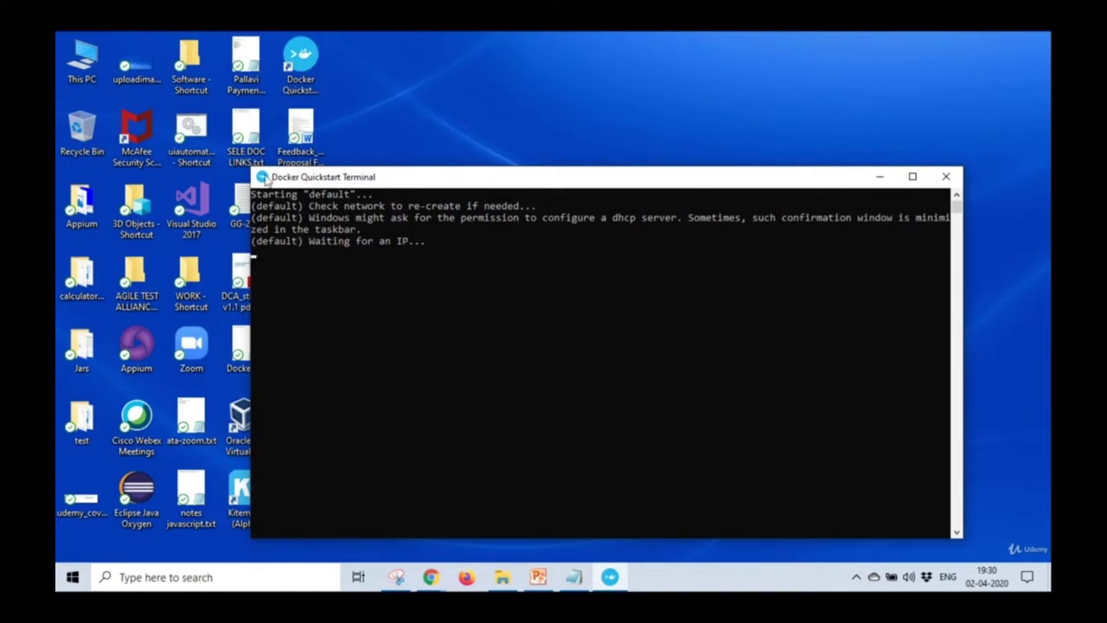
left_click(268, 180)
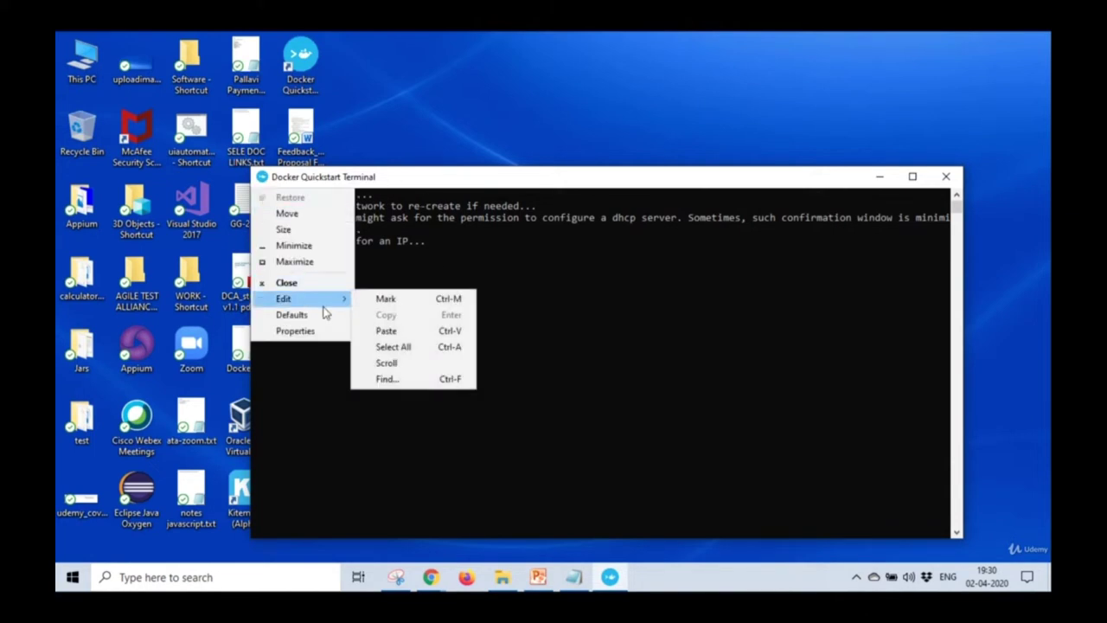
left_click(320, 334)
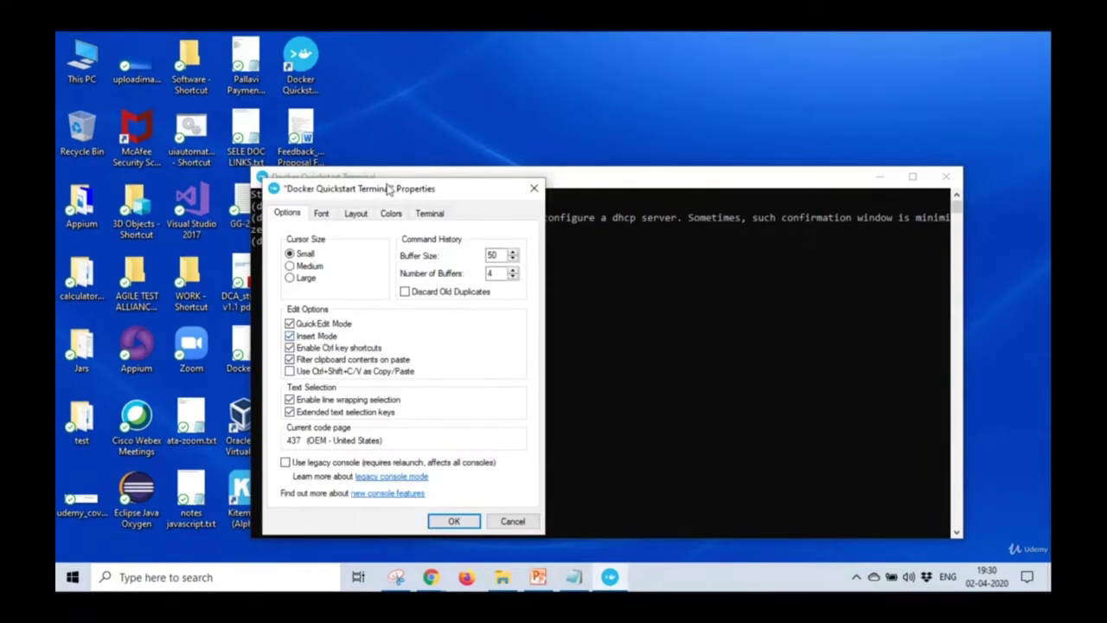
left_click(323, 216)
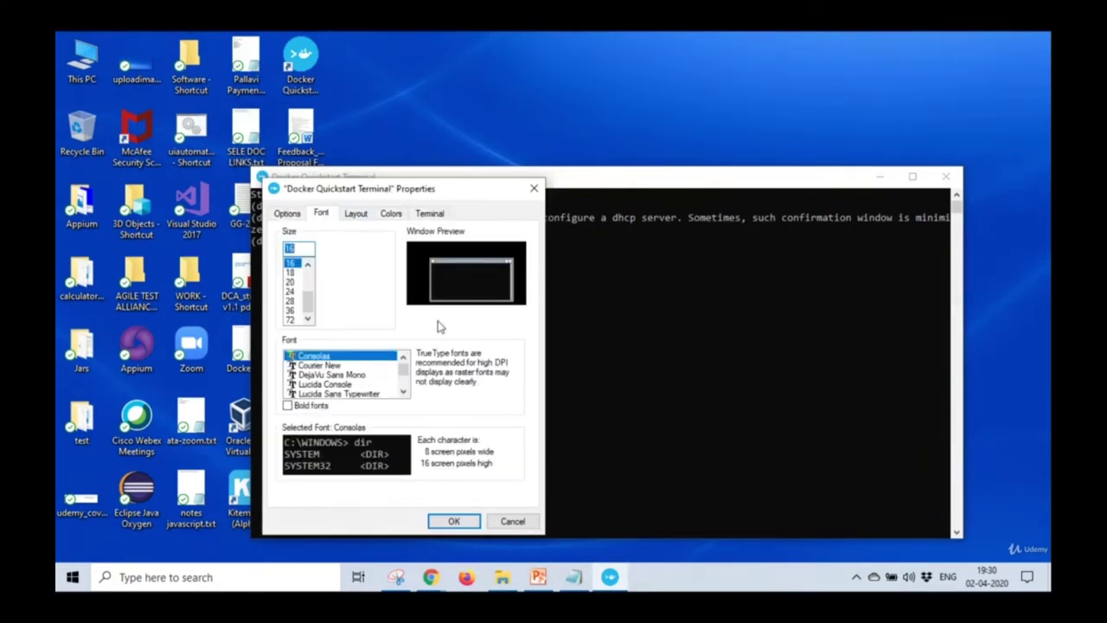
left_click(301, 273)
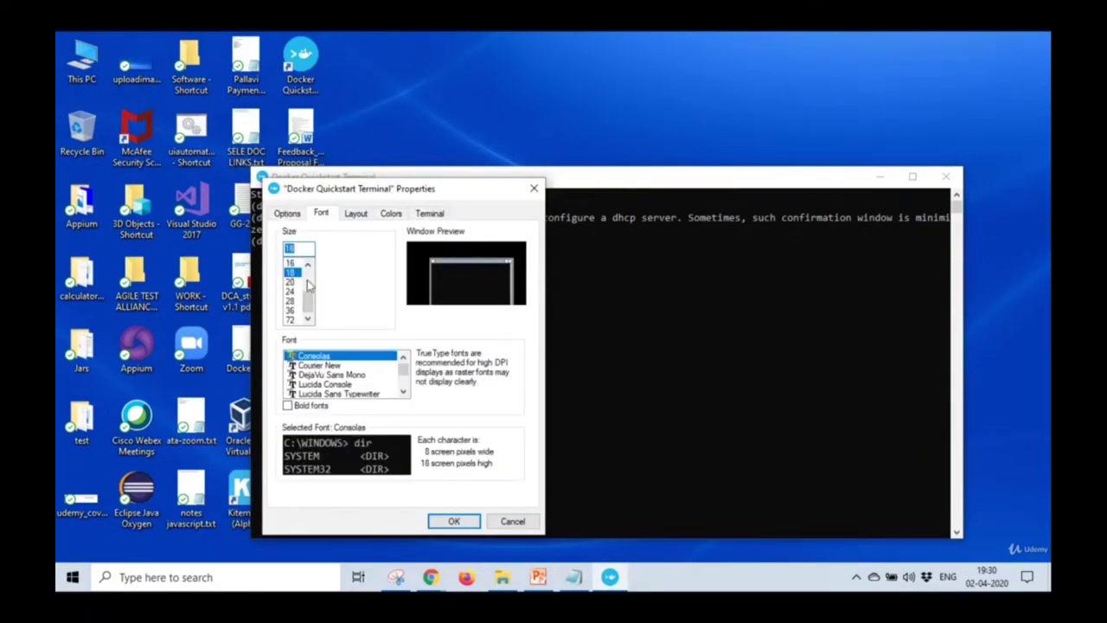
left_click(454, 520)
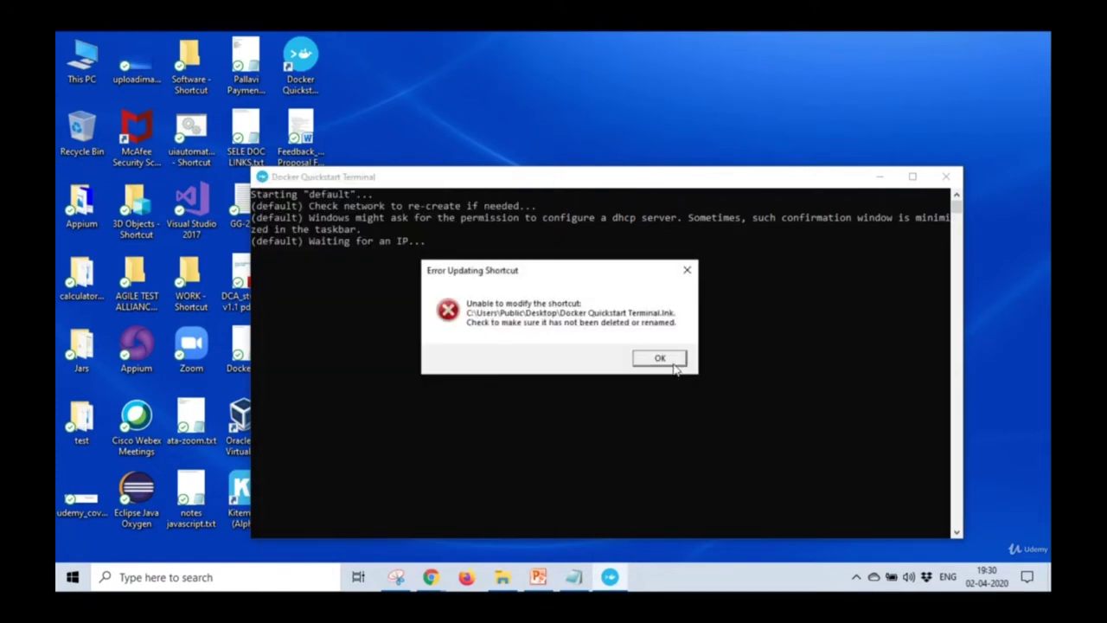
left_click(666, 361)
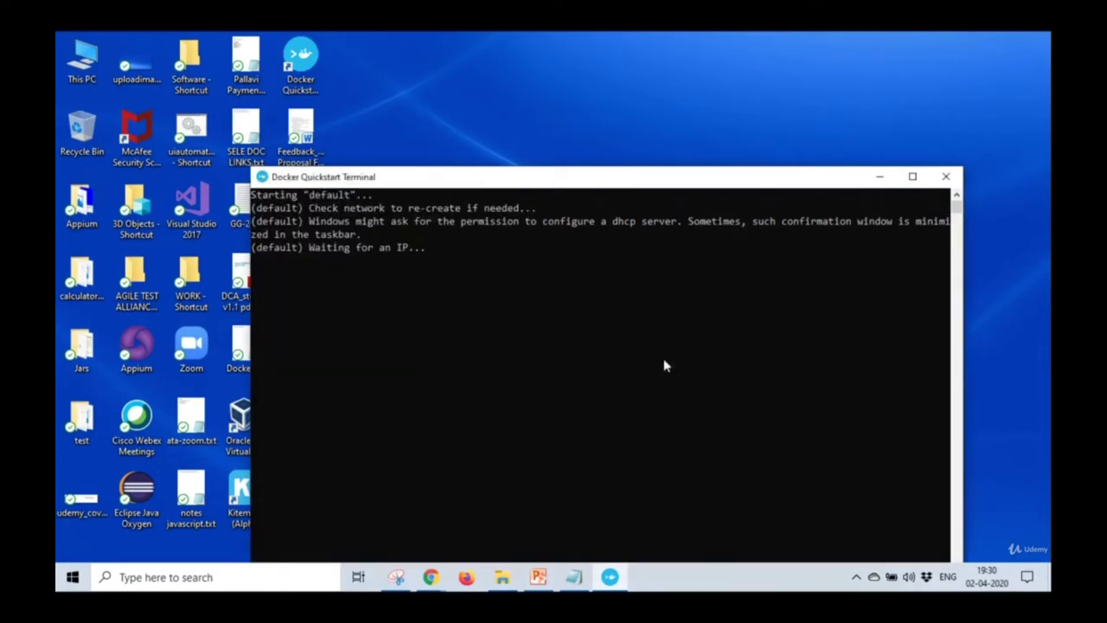
left_click(262, 178)
Increase the terminal font size to 20 and dismiss the shortcut error.
mouse_move(290, 299)
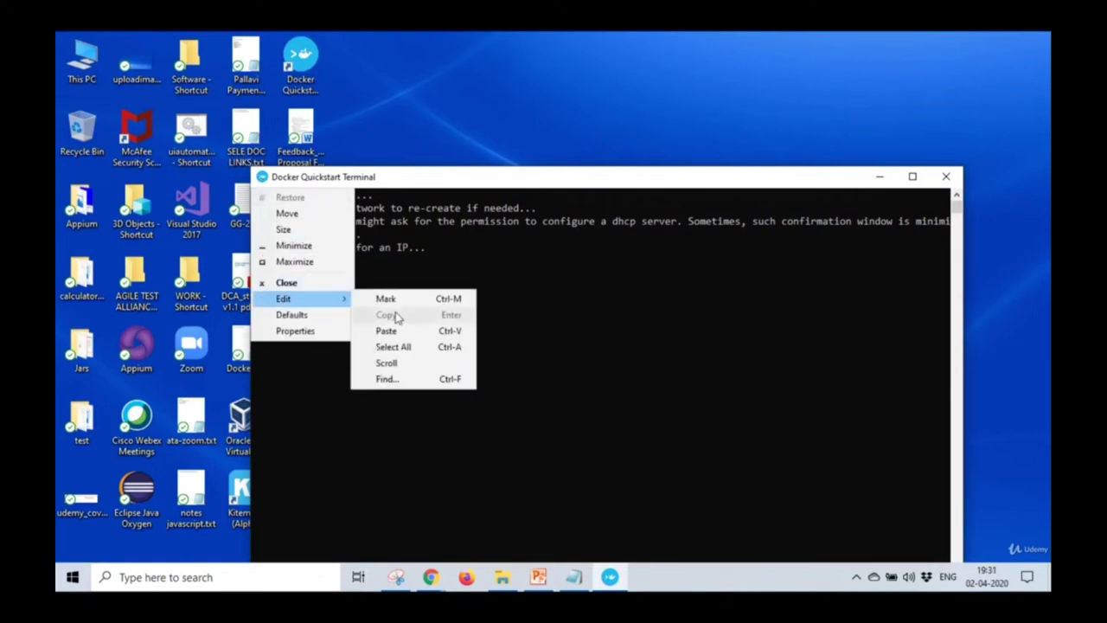
left_click(299, 330)
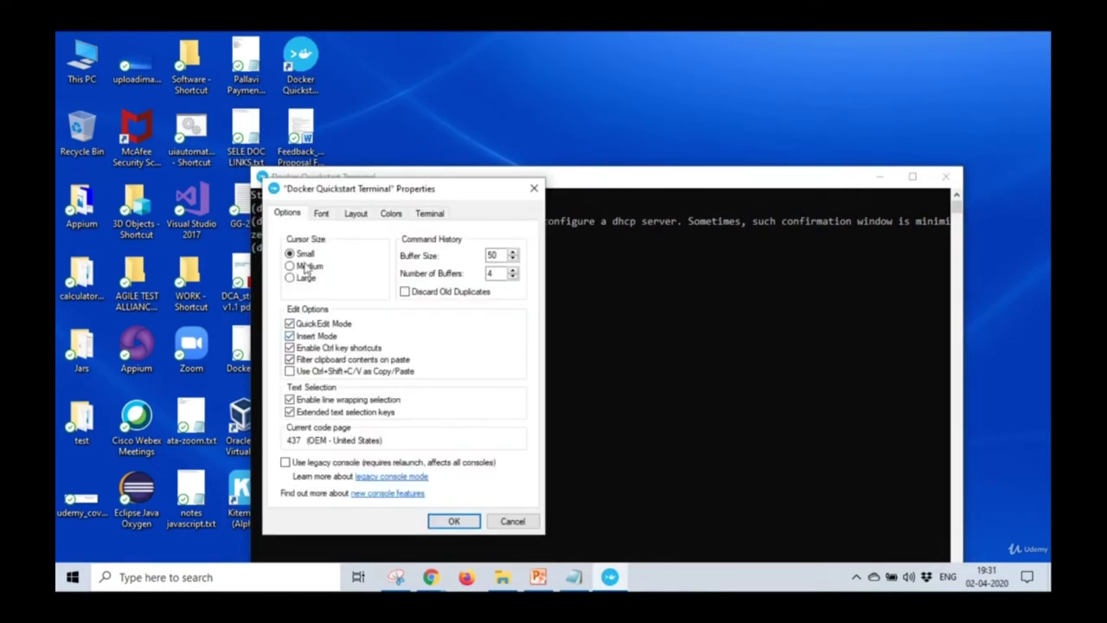
left_click(322, 212)
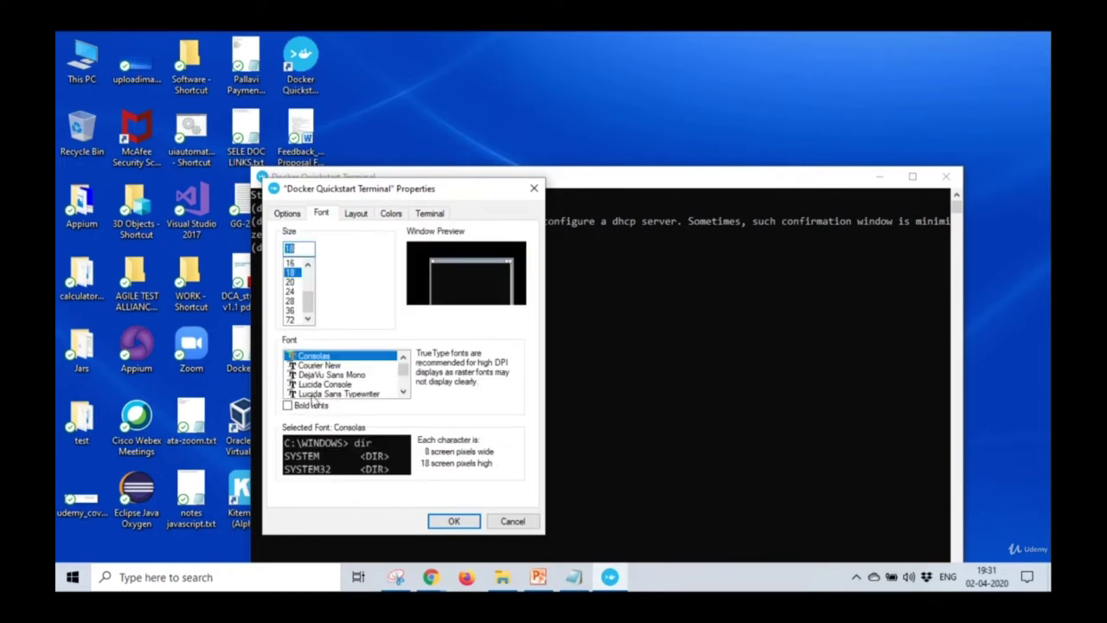
left_click(292, 282)
left_click(452, 522)
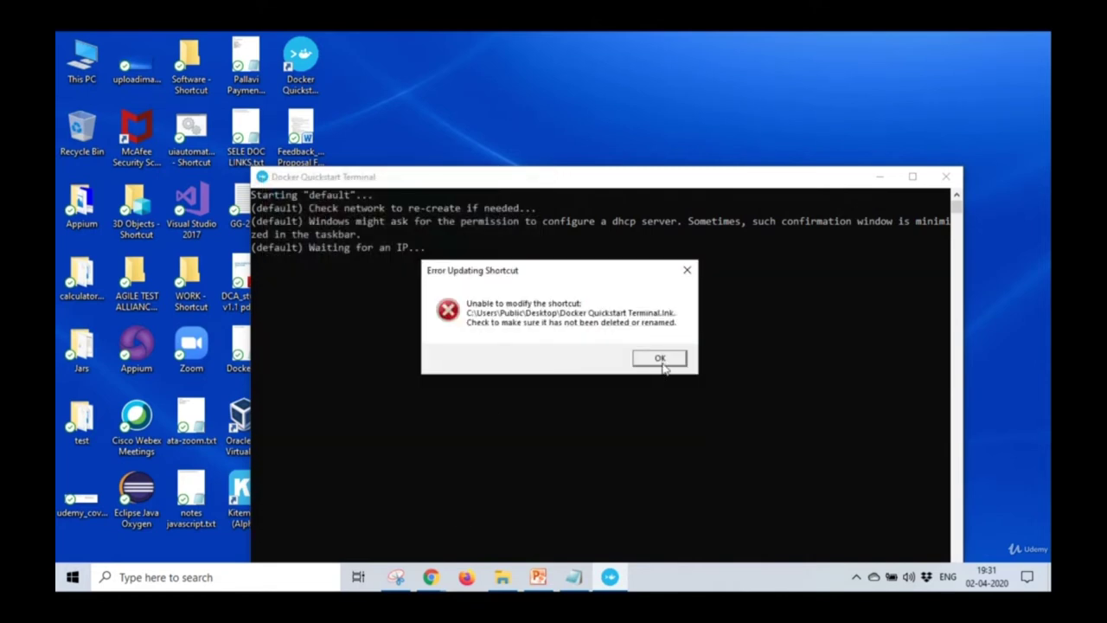
left_click(660, 359)
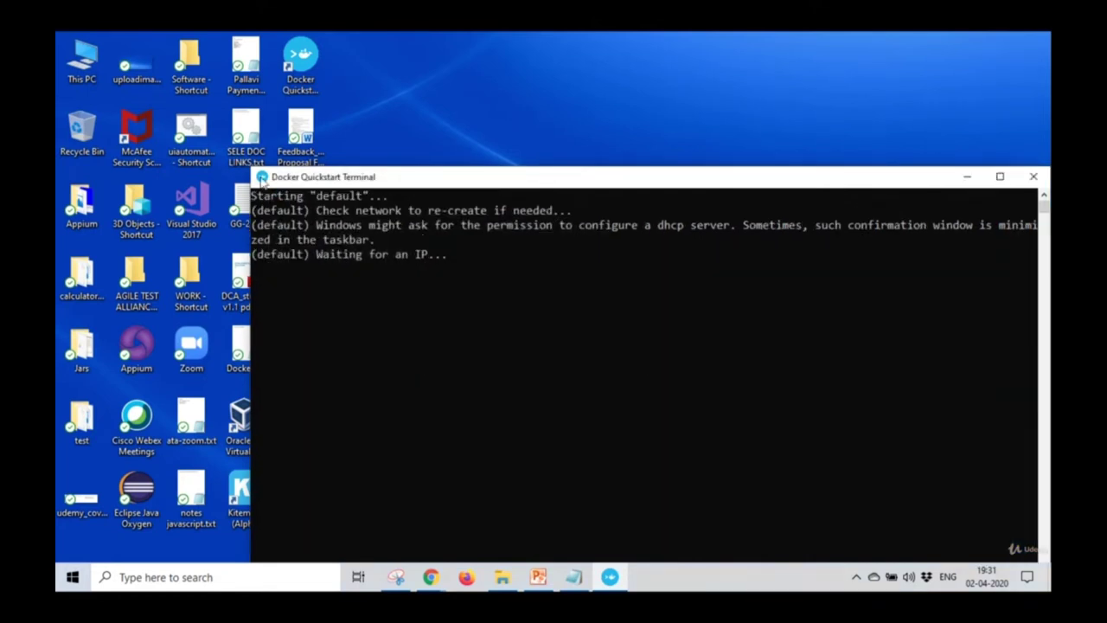
Make the screen text dark blue and the screen background light grey.
left_click(262, 176)
left_click(315, 330)
left_click(355, 213)
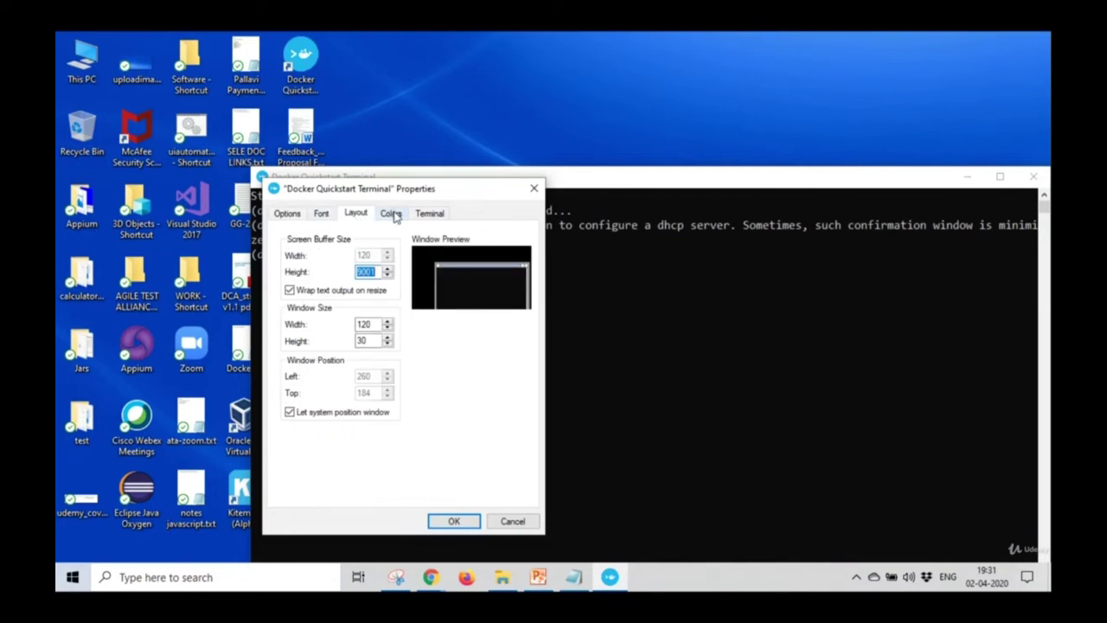
left_click(391, 213)
left_click(321, 244)
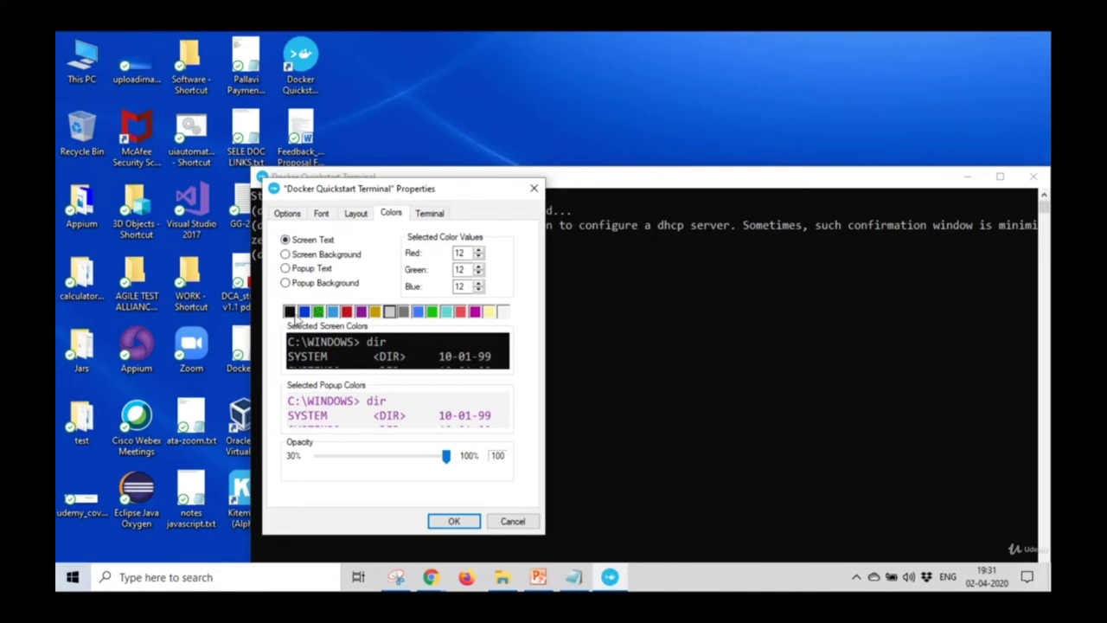
left_click(303, 313)
left_click(305, 254)
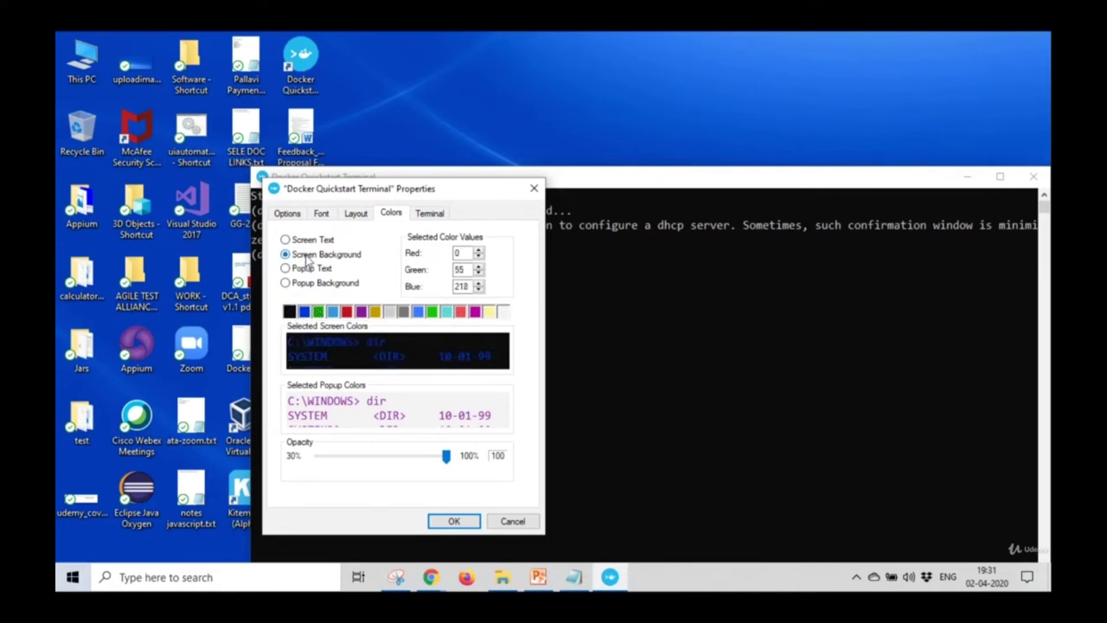
left_click(504, 313)
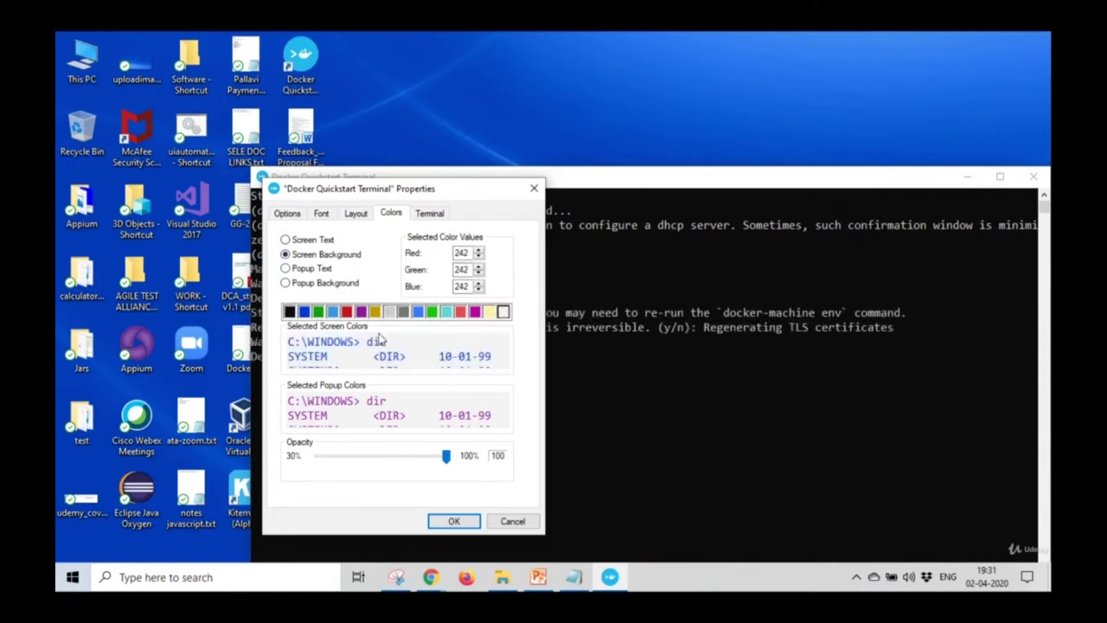
left_click(453, 521)
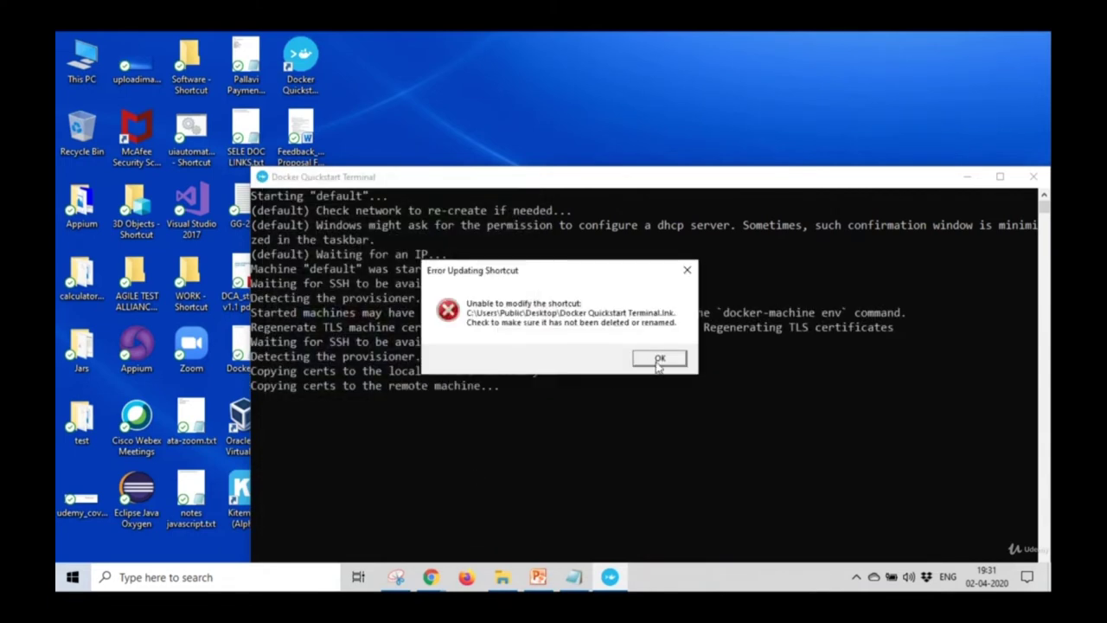
left_click(659, 358)
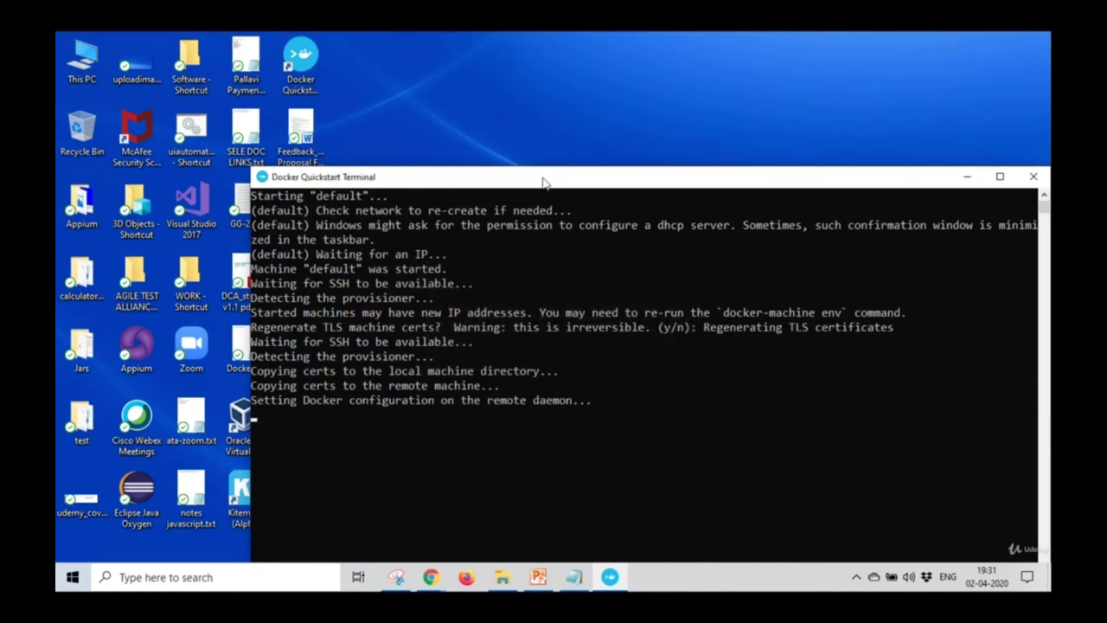
Enable a separate terminal foreground colour of 0, 0, 242 blue.
left_click(204, 134)
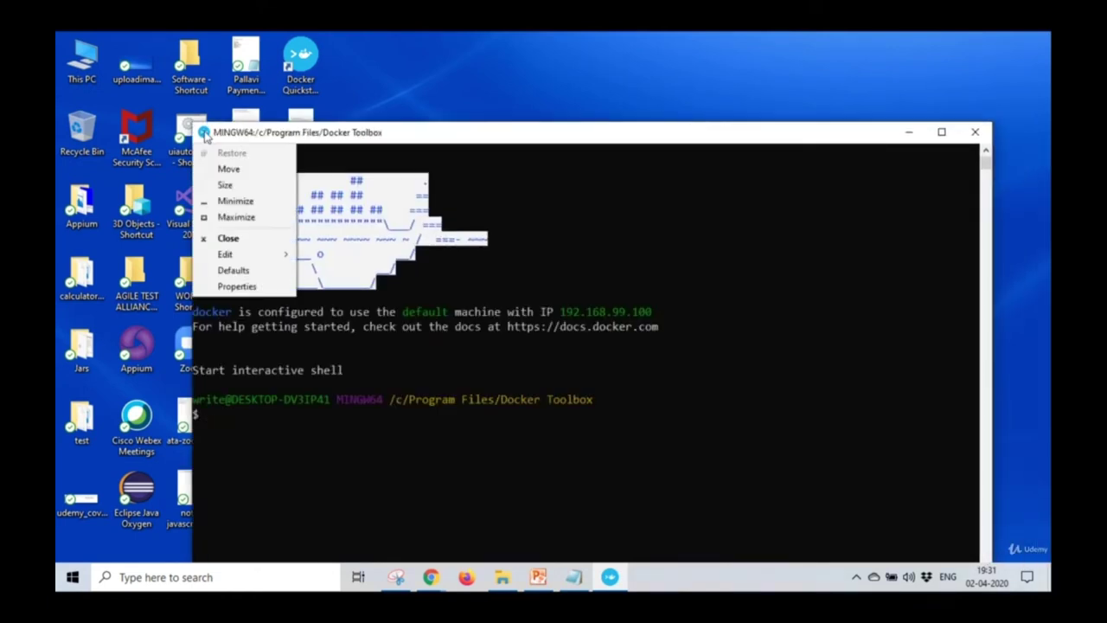
left_click(252, 285)
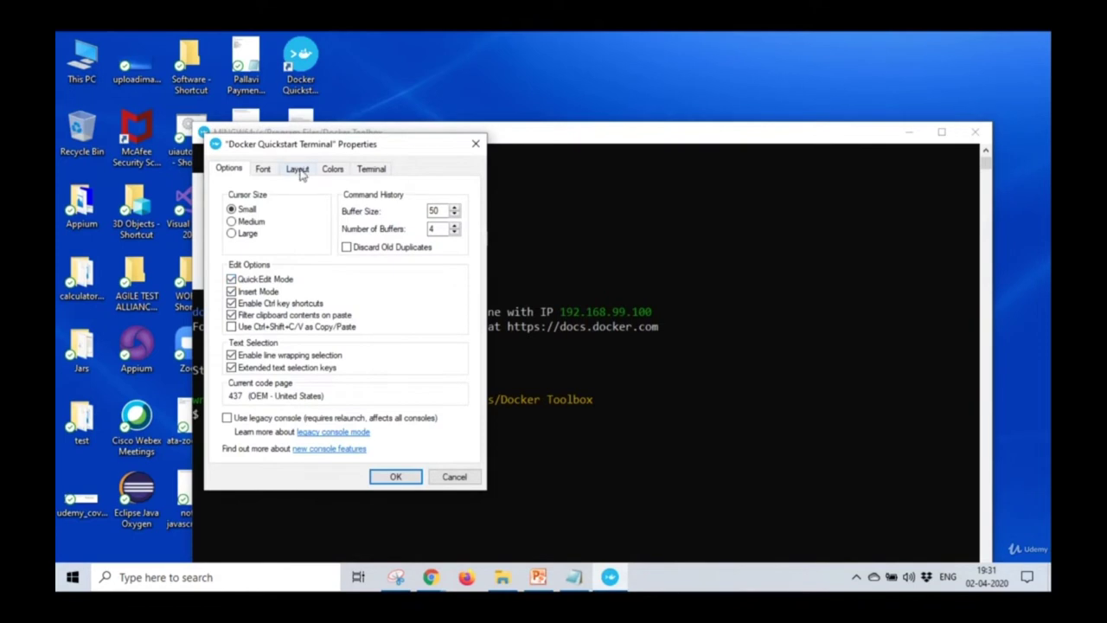
left_click(332, 169)
left_click(371, 170)
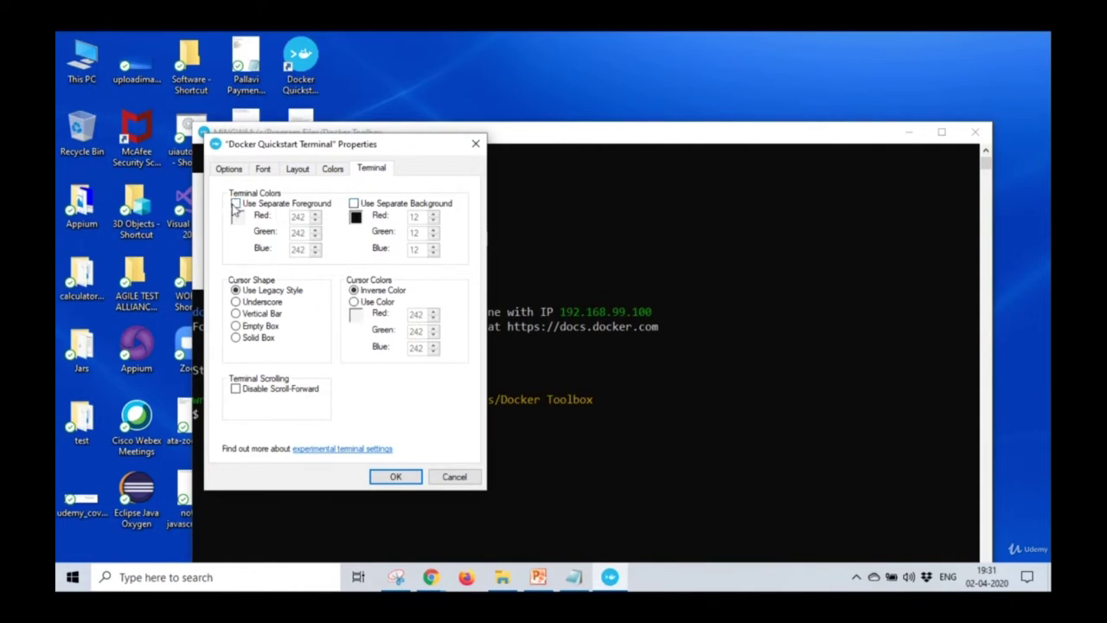
left_click(235, 205)
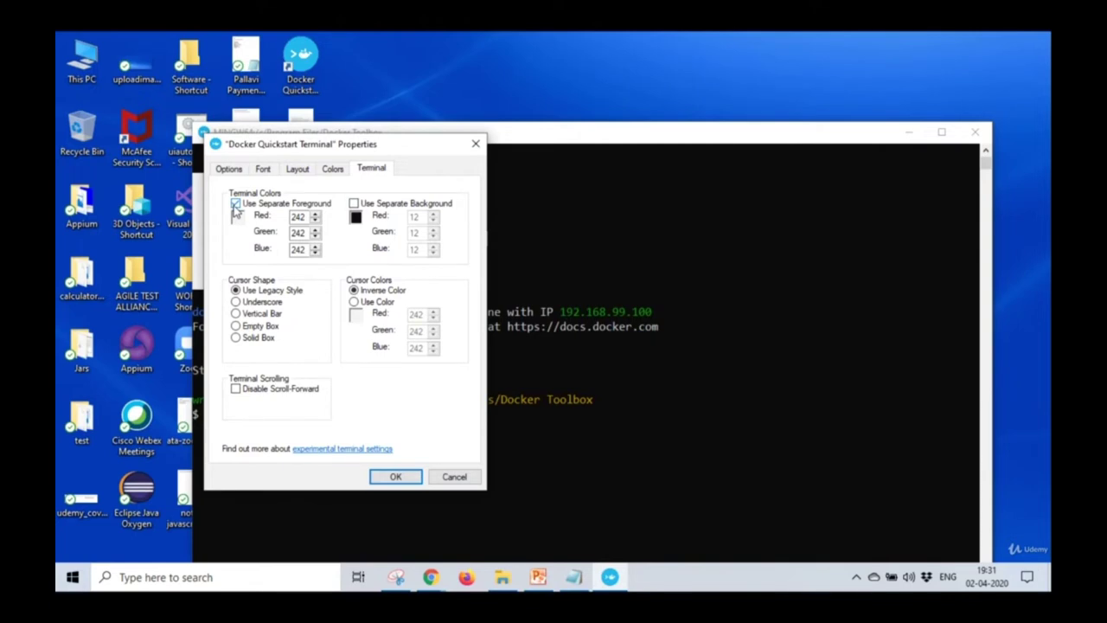
left_click(235, 205)
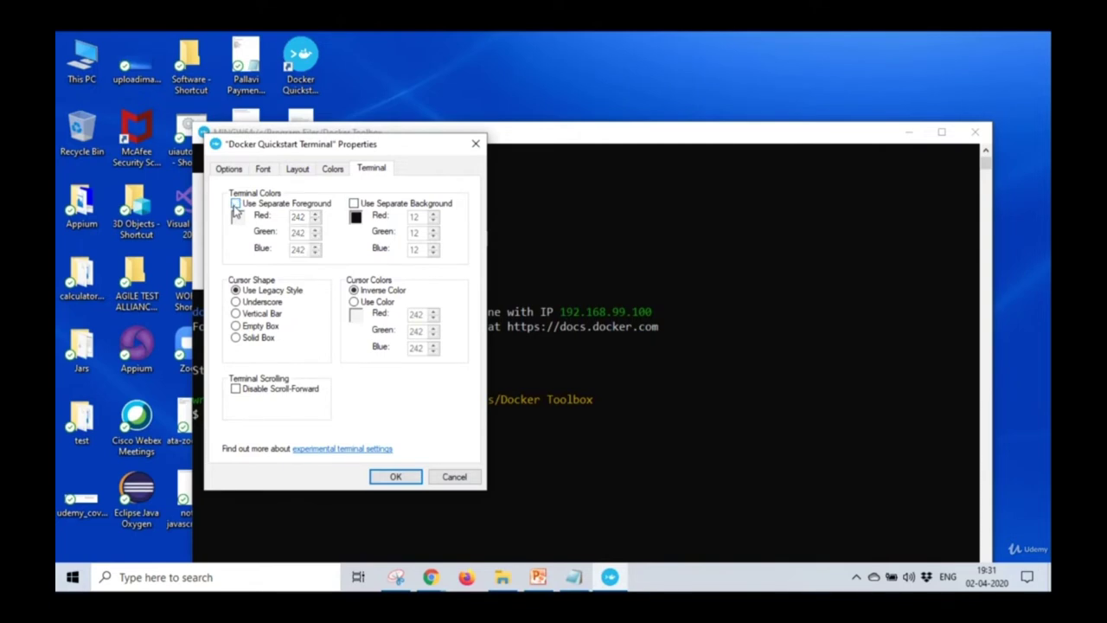
left_click(235, 205)
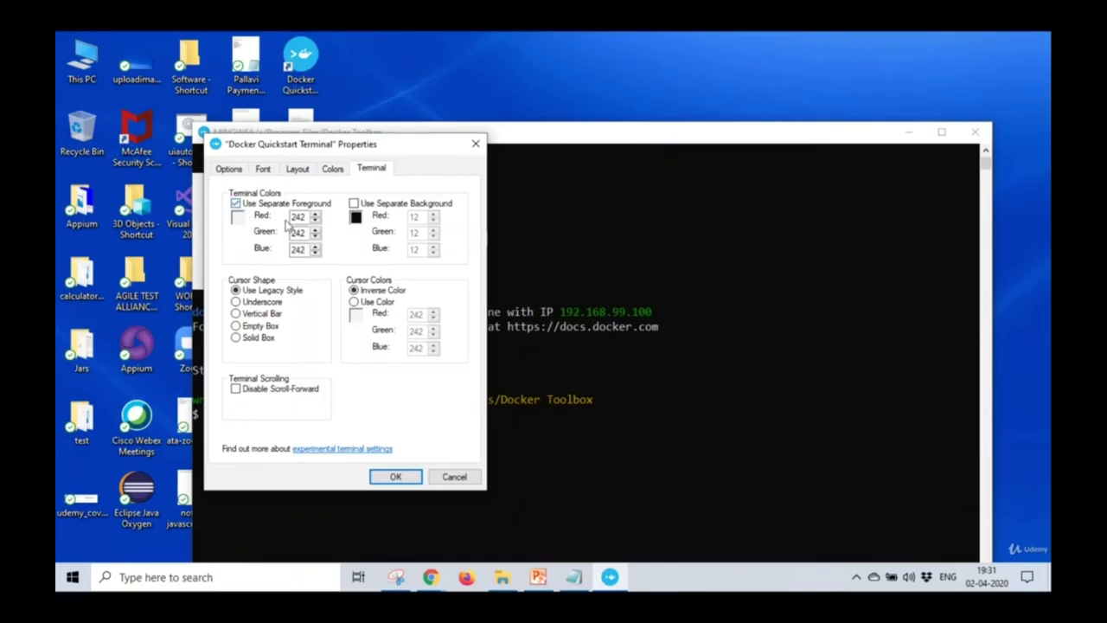
left_click_drag(306, 217, 283, 220)
type("0")
left_click_drag(308, 233, 283, 236)
type("0")
double_click(304, 247)
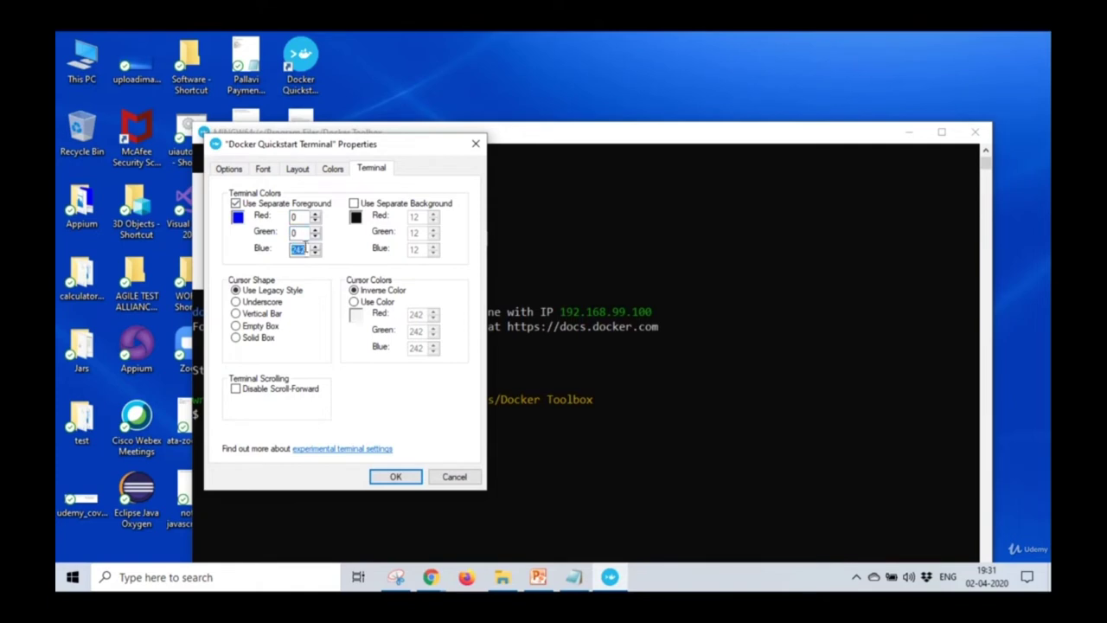
Enable a separate white background of 255, 255, 255 and apply the terminal colours.
left_click(354, 203)
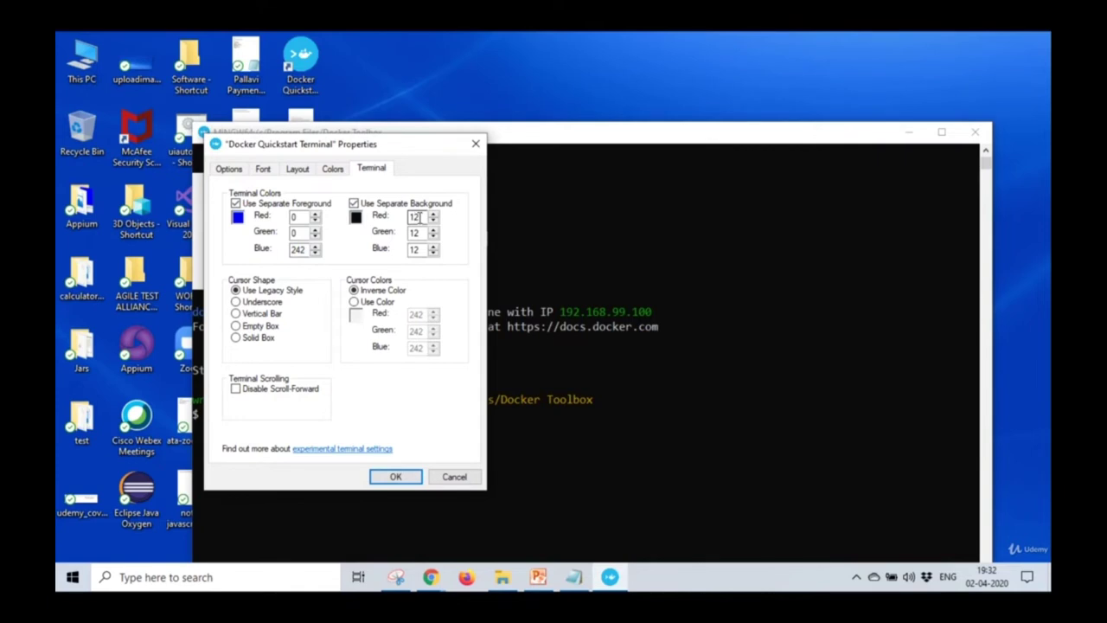
double_click(415, 217)
type("255")
double_click(416, 231)
type("255")
double_click(421, 249)
type("255")
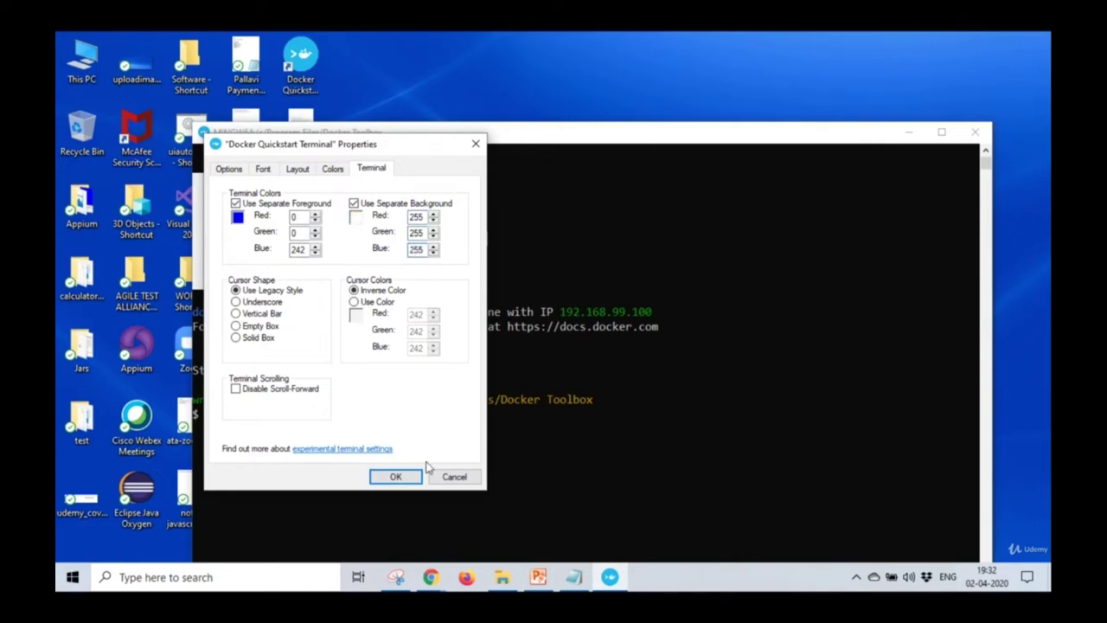
left_click(409, 483)
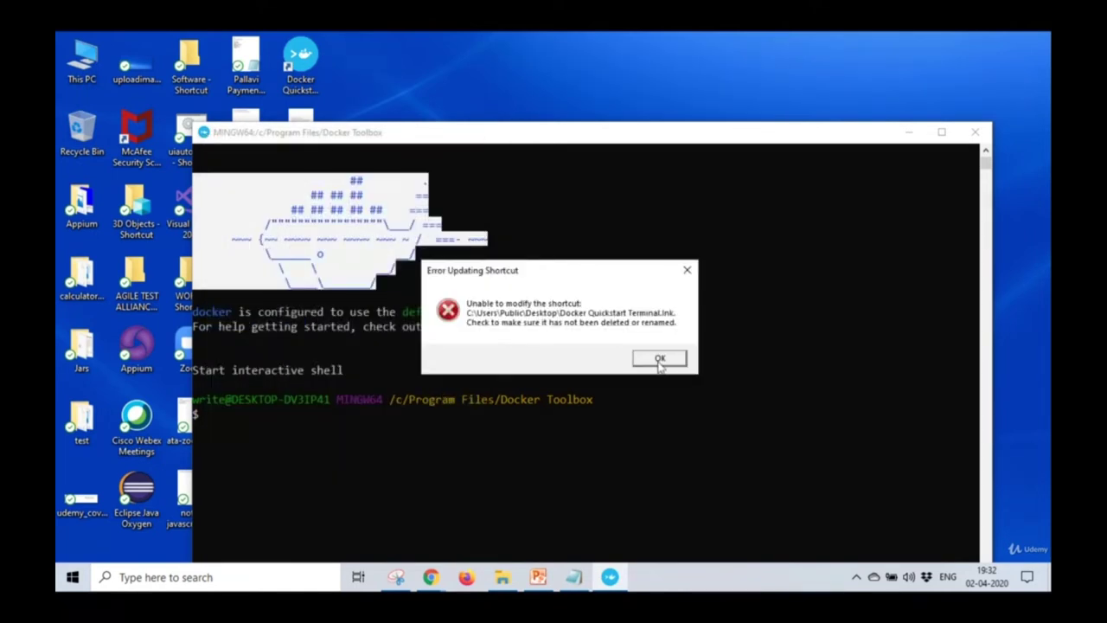
left_click(656, 356)
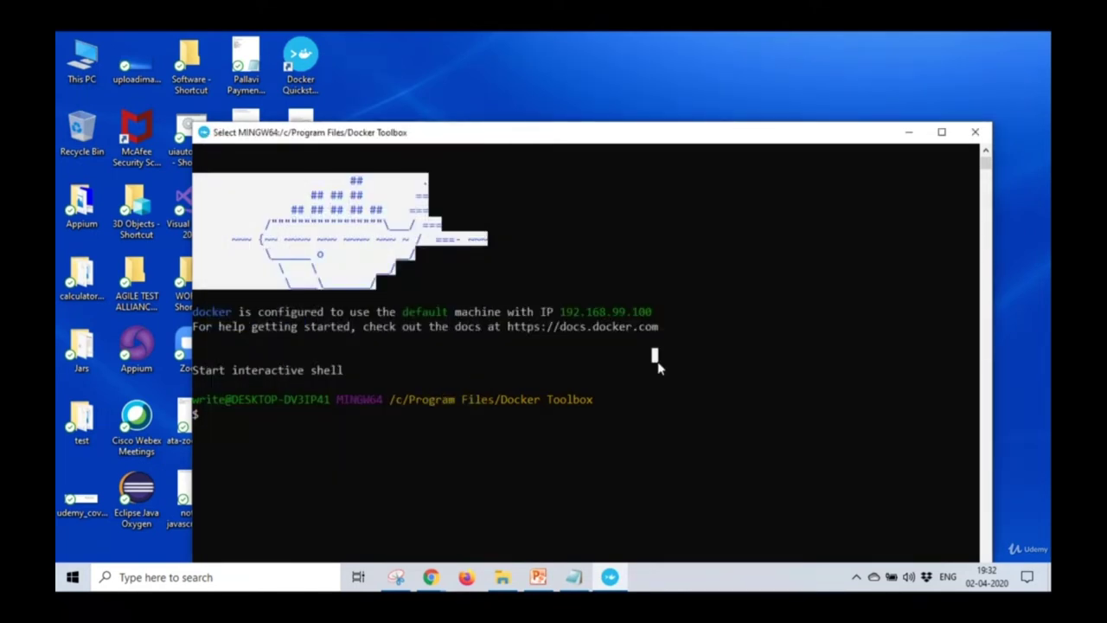
Set the screen text to dark blue on a white screen background.
left_click(208, 141)
left_click(248, 286)
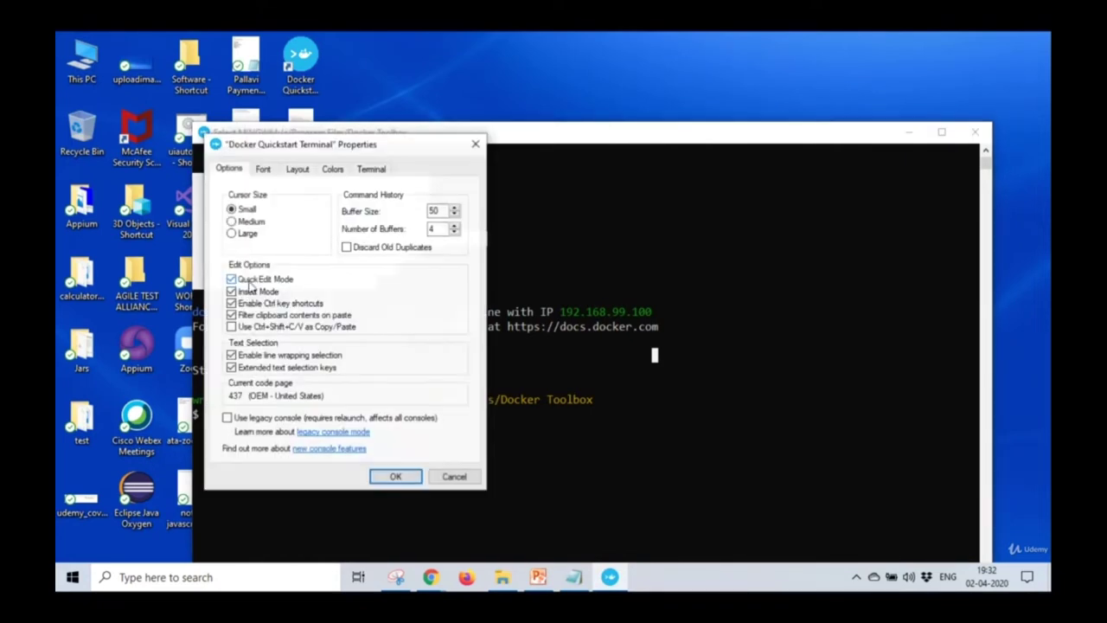
left_click(263, 168)
left_click(298, 169)
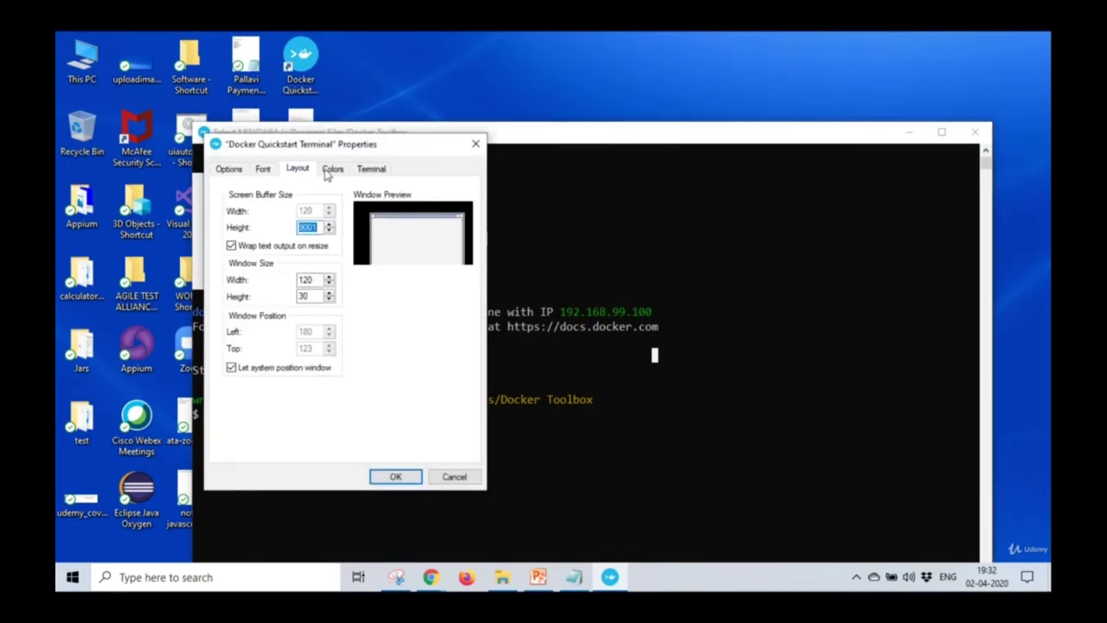
left_click(331, 171)
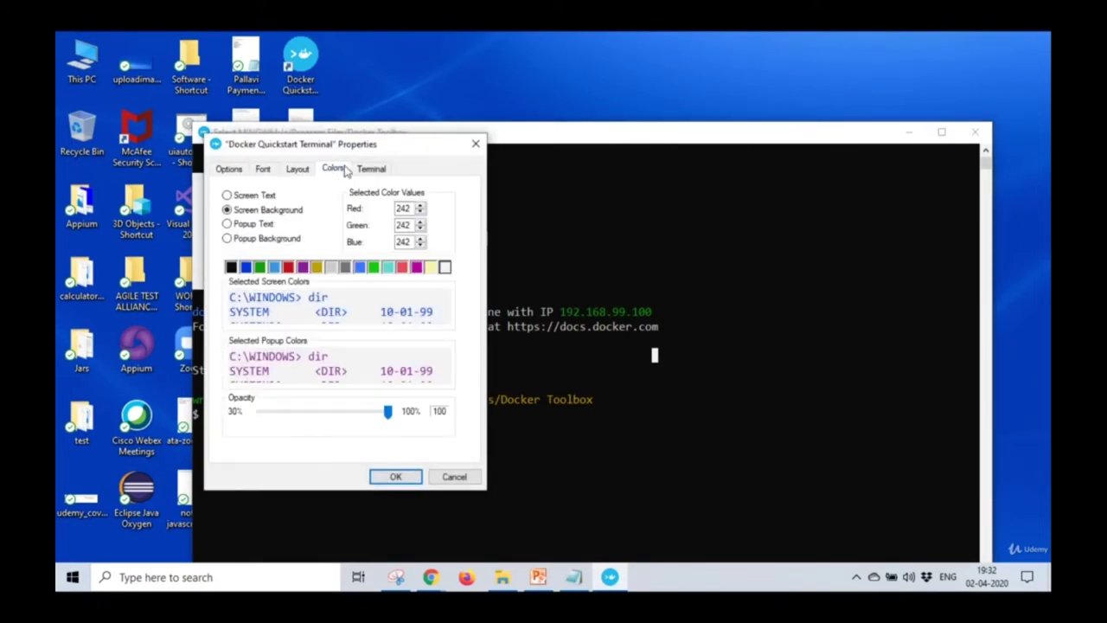
left_click(256, 197)
left_click(246, 267)
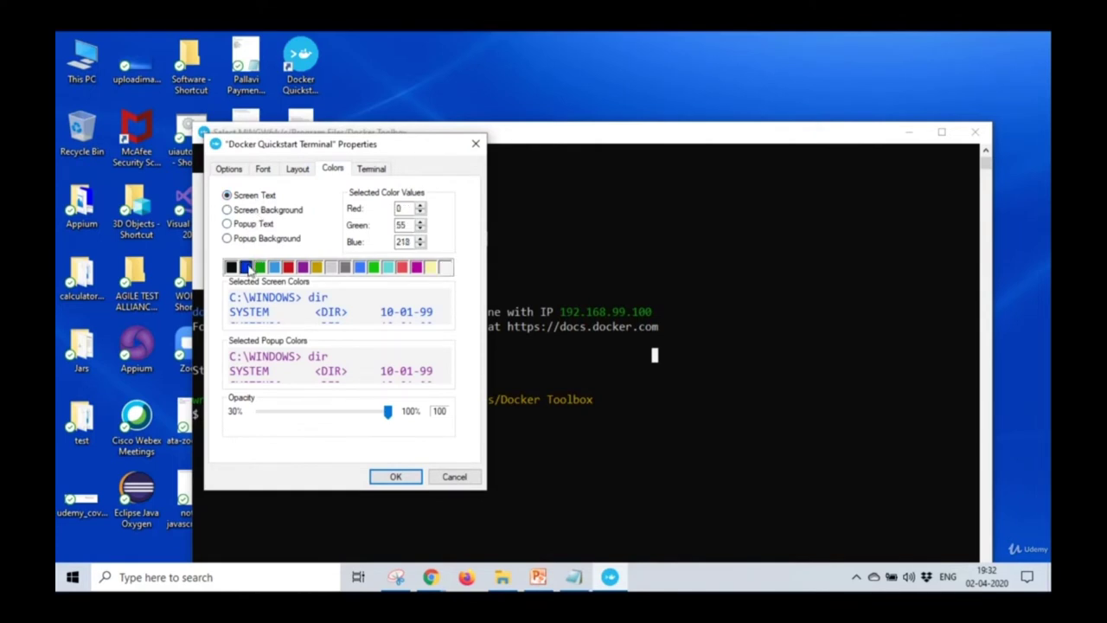
left_click(266, 210)
left_click(444, 268)
left_click(403, 476)
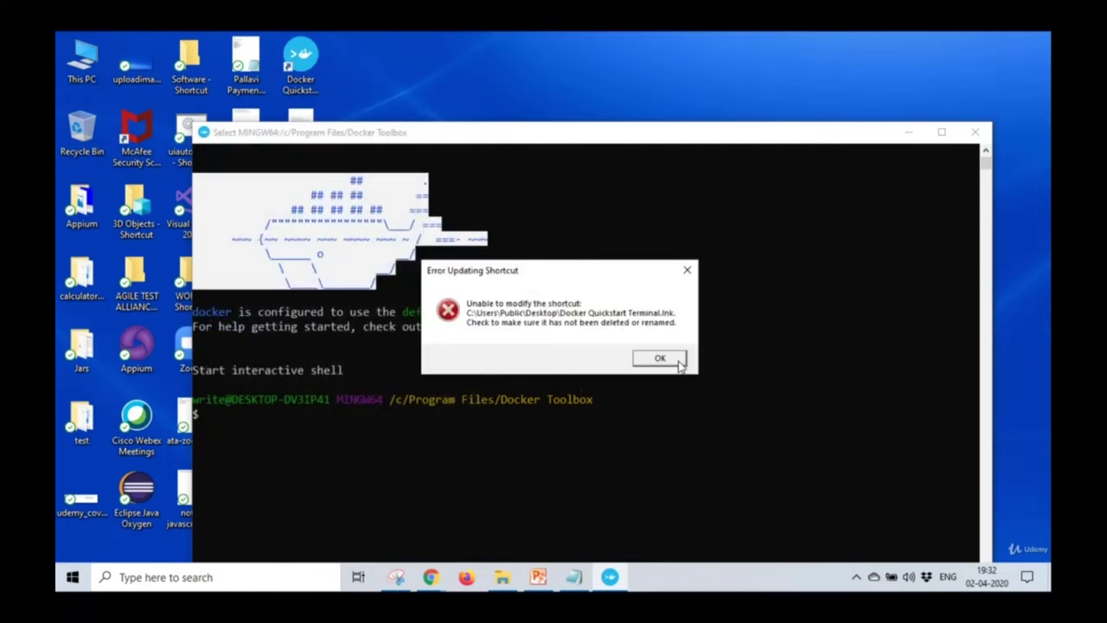
left_click(678, 361)
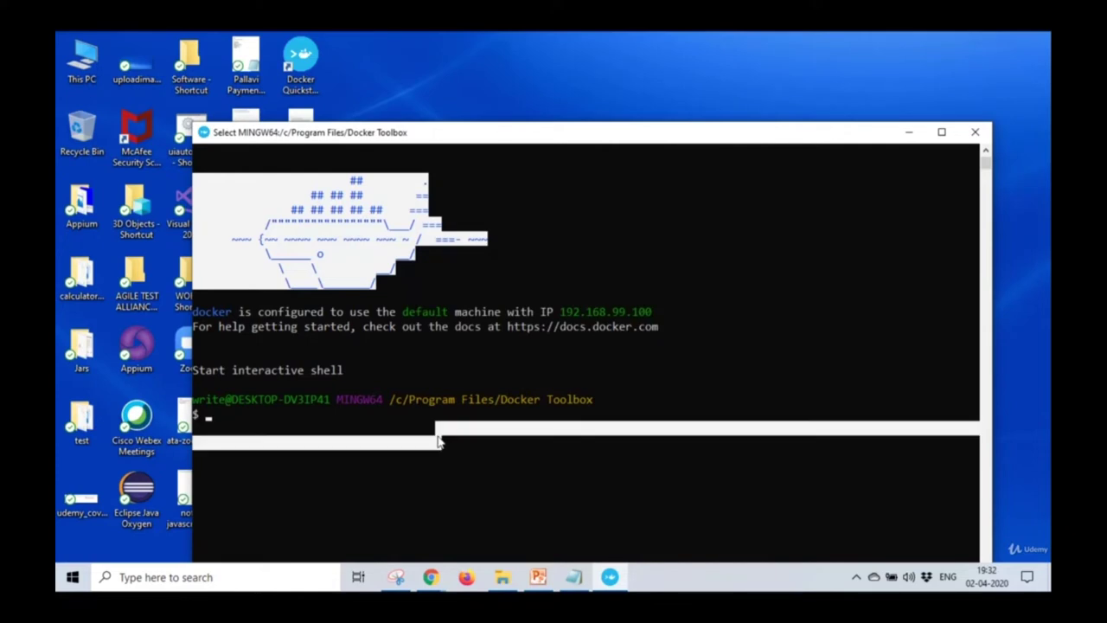
Run docker --version, which reports Docker version 19.03.1, build 74b1e89e8a.
left_click_drag(711, 139, 710, 80)
type("docker ")
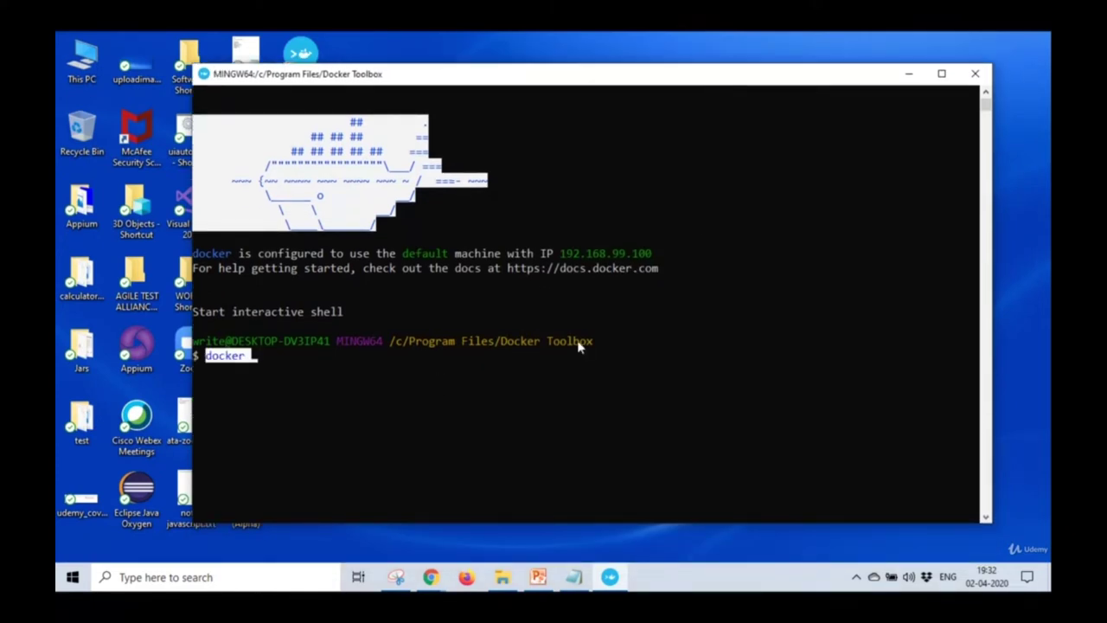
type("--version")
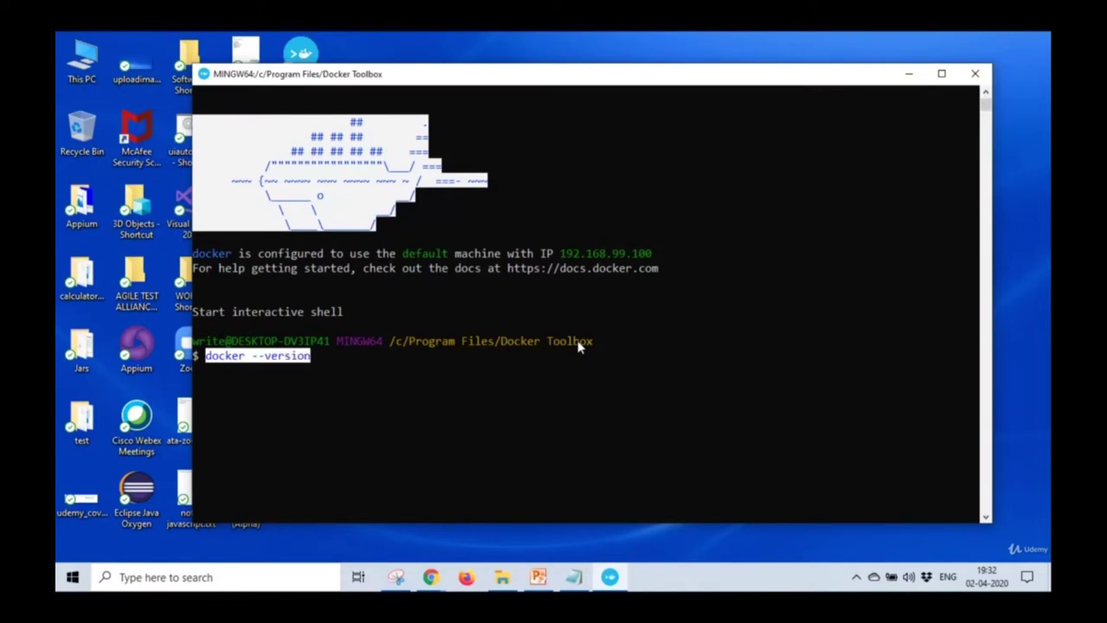
key("Return")
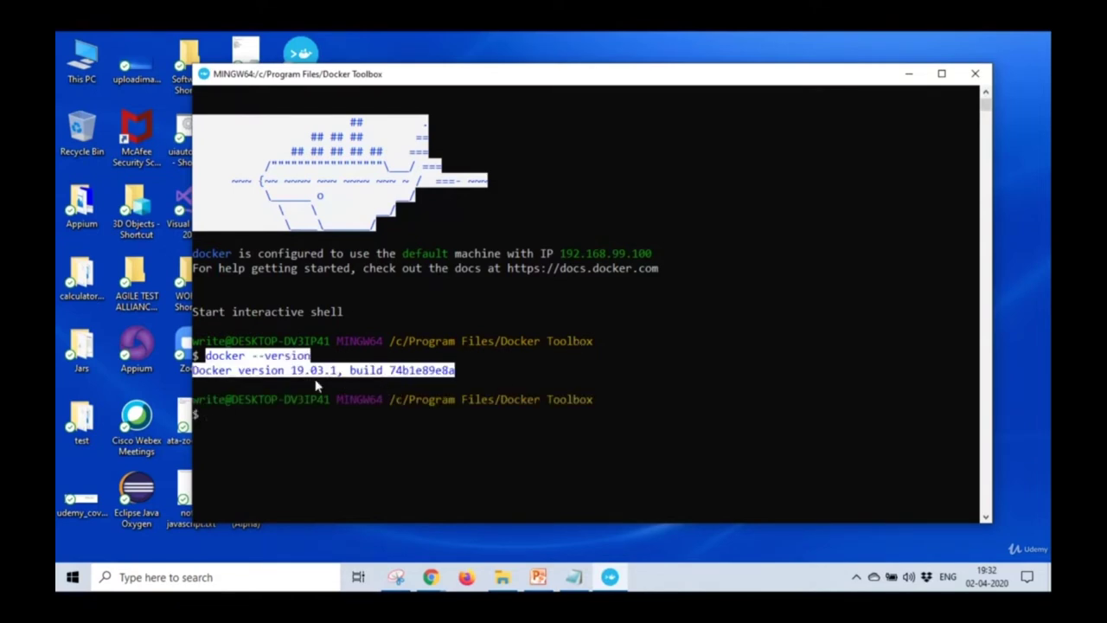
Browse the Font, Layout and Colors properties, try 30% opacity, then cancel without changes.
left_click(204, 75)
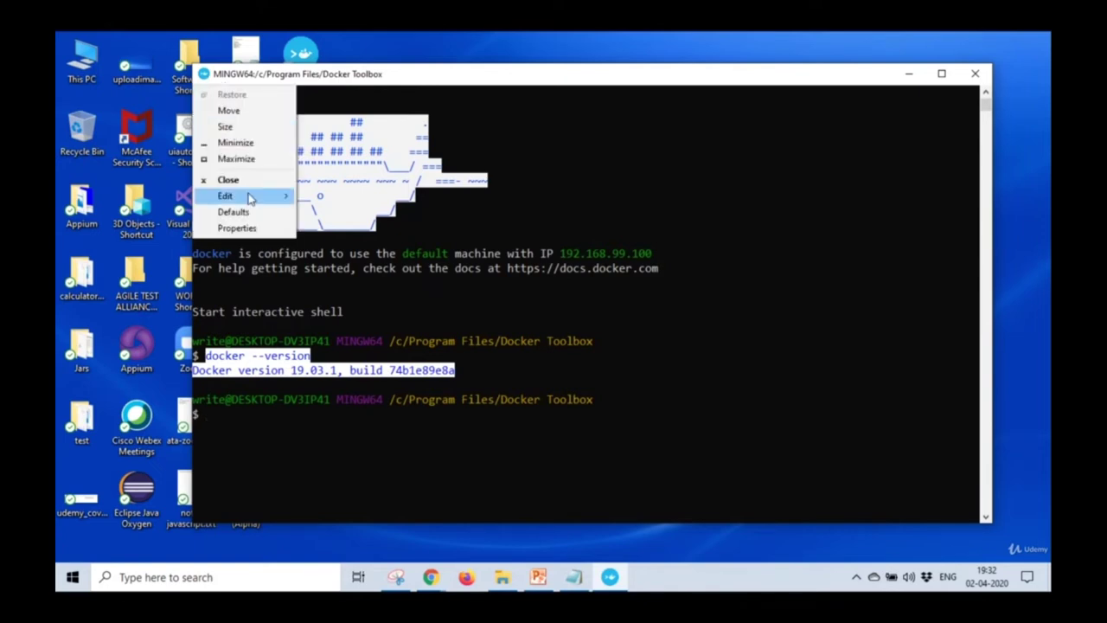
left_click(247, 230)
left_click(263, 112)
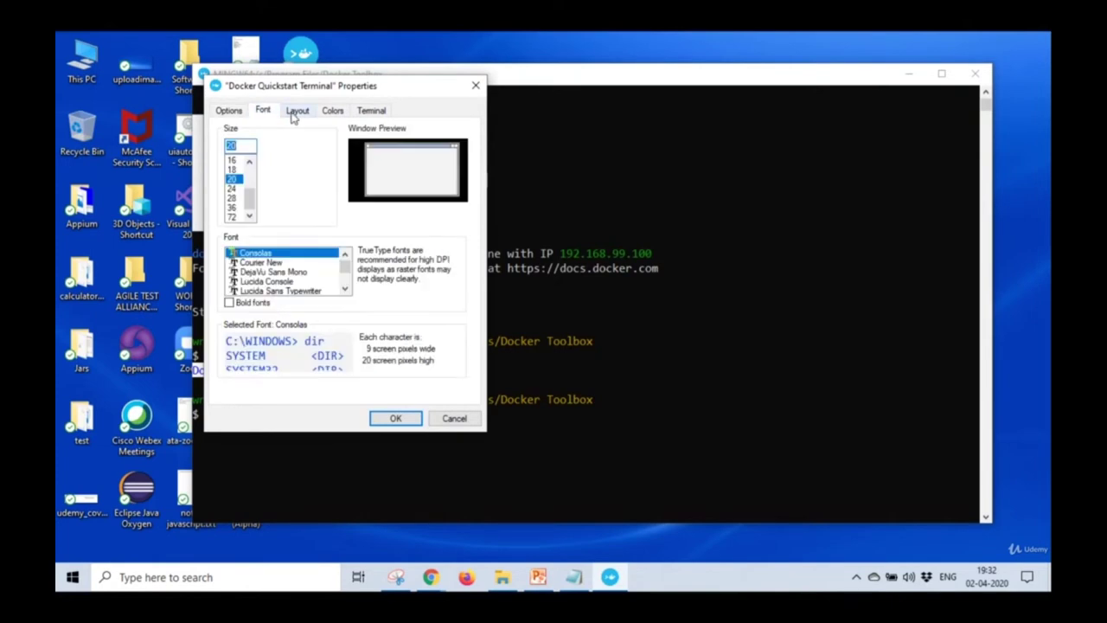
left_click(294, 113)
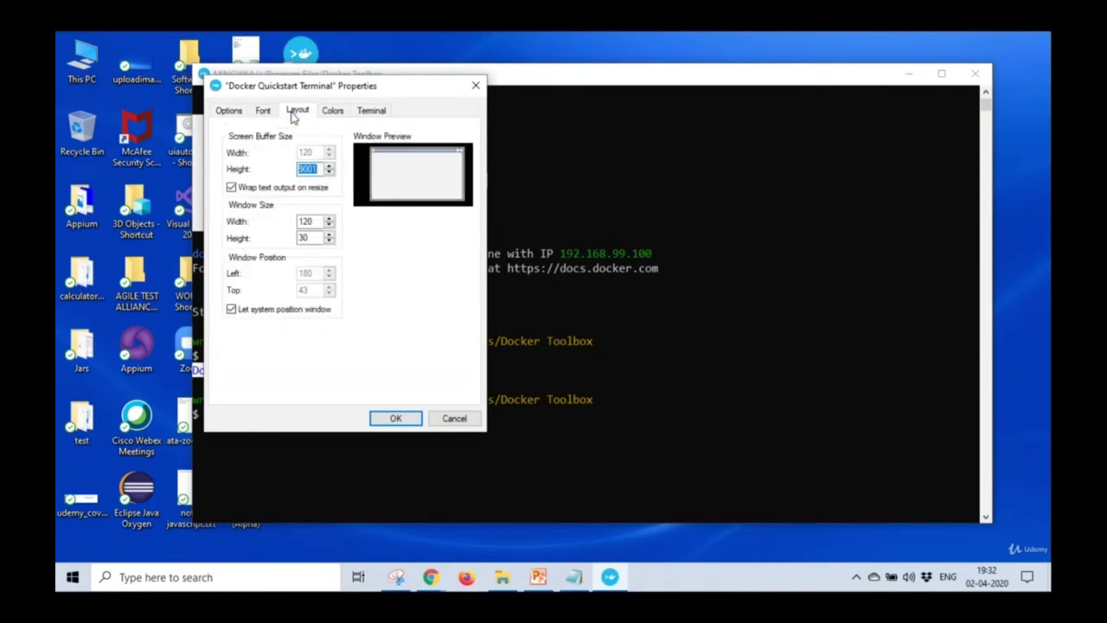
left_click(331, 116)
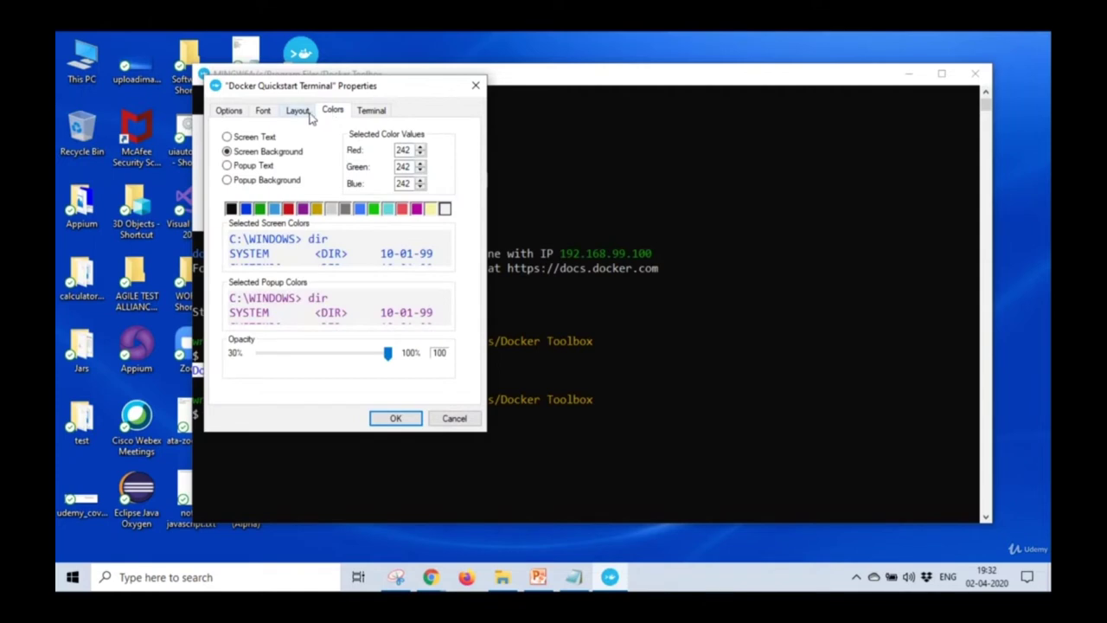
left_click(259, 167)
left_click(261, 181)
left_click(267, 140)
left_click_drag(388, 354, 428, 375)
left_click(453, 419)
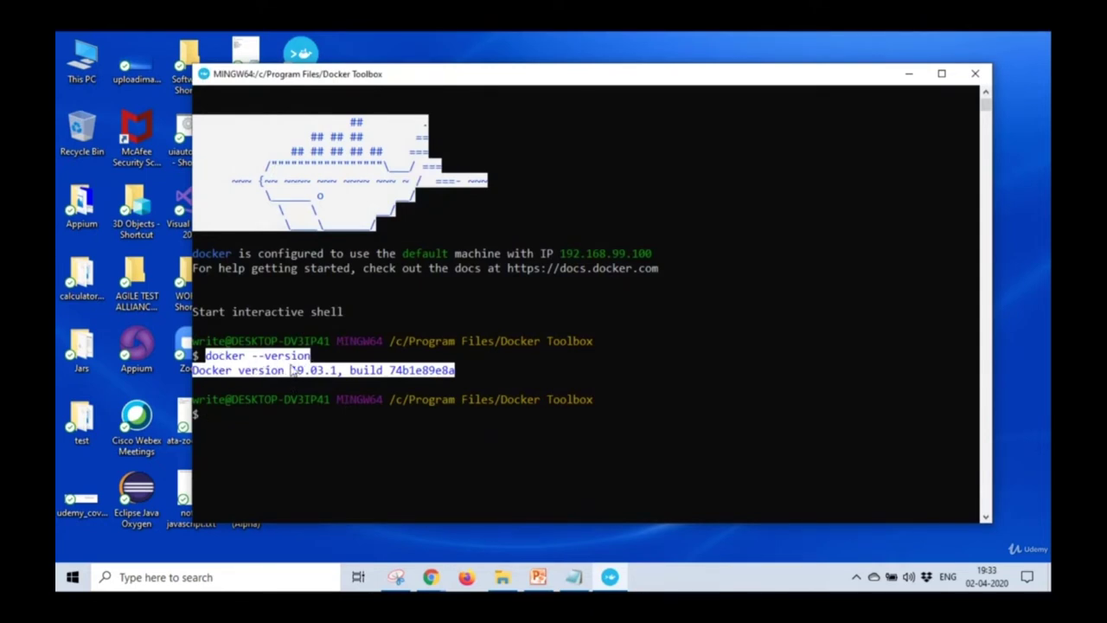
Copy and paste docker --version in the terminal to run it again.
left_click_drag(195, 371, 460, 370)
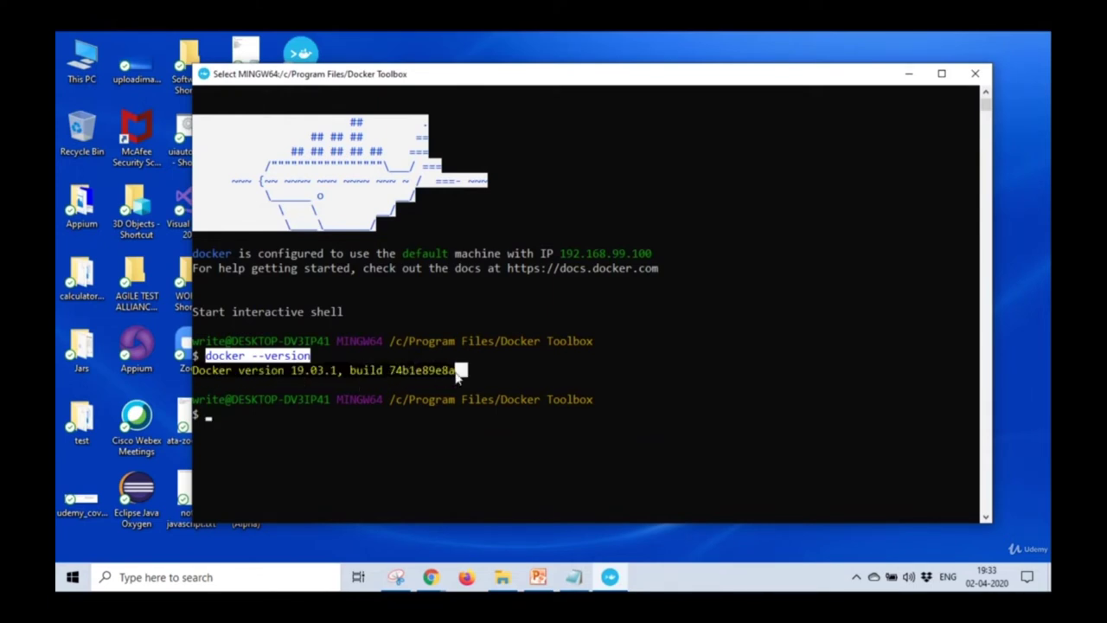
right_click(266, 455)
right_click(266, 456)
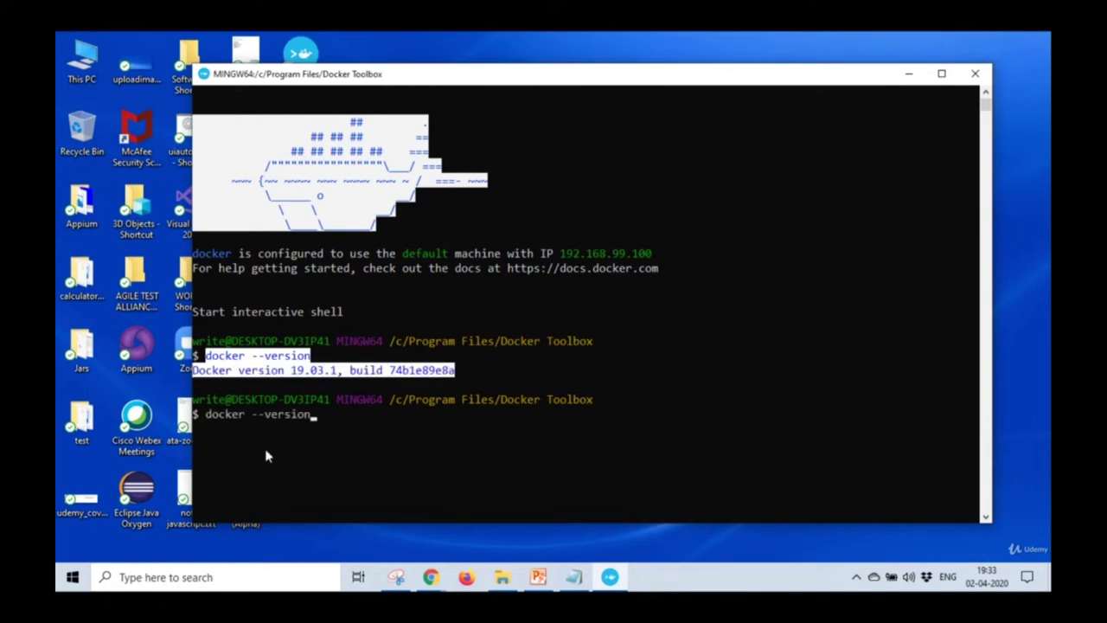
key("Return")
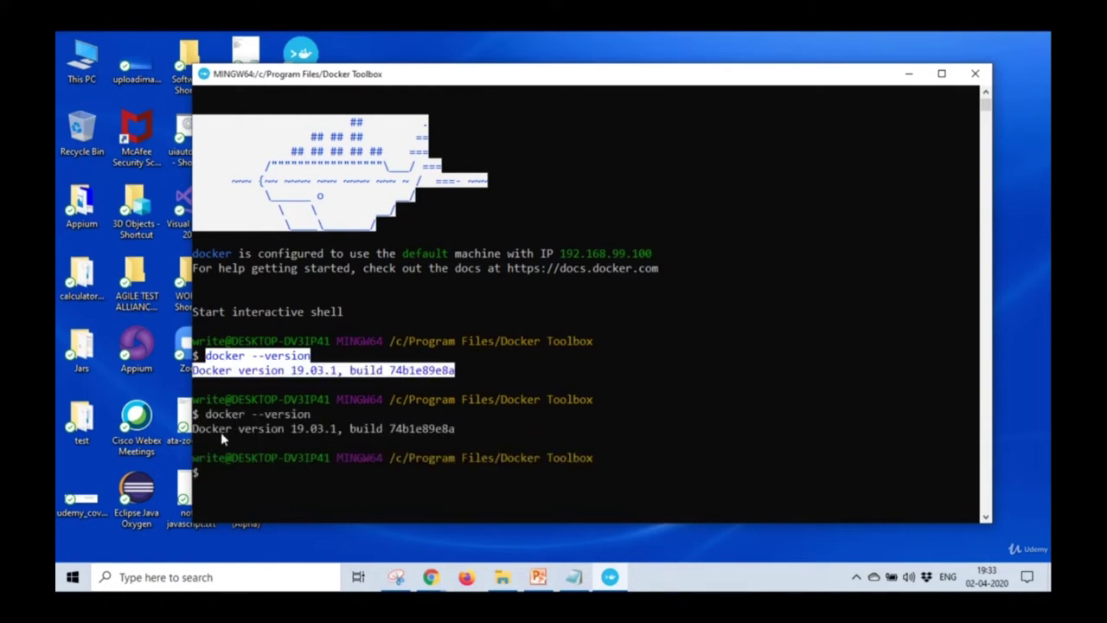
Maximize the window, clear the screen and rerun docker --version, then restore it and shift it right.
double_click(596, 74)
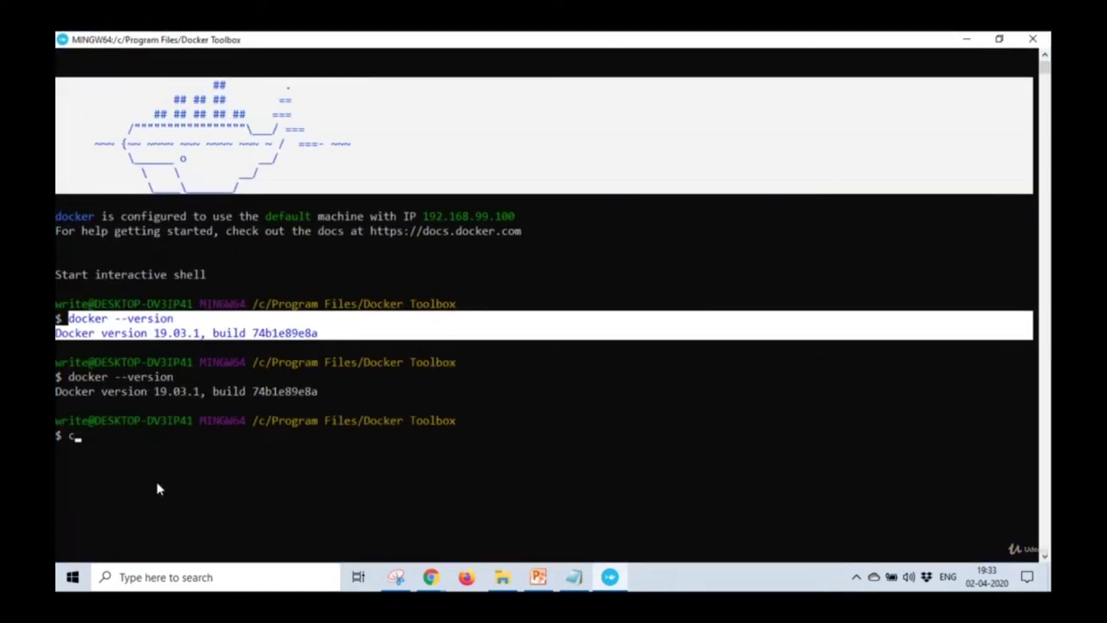
key("Return")
type("docker --")
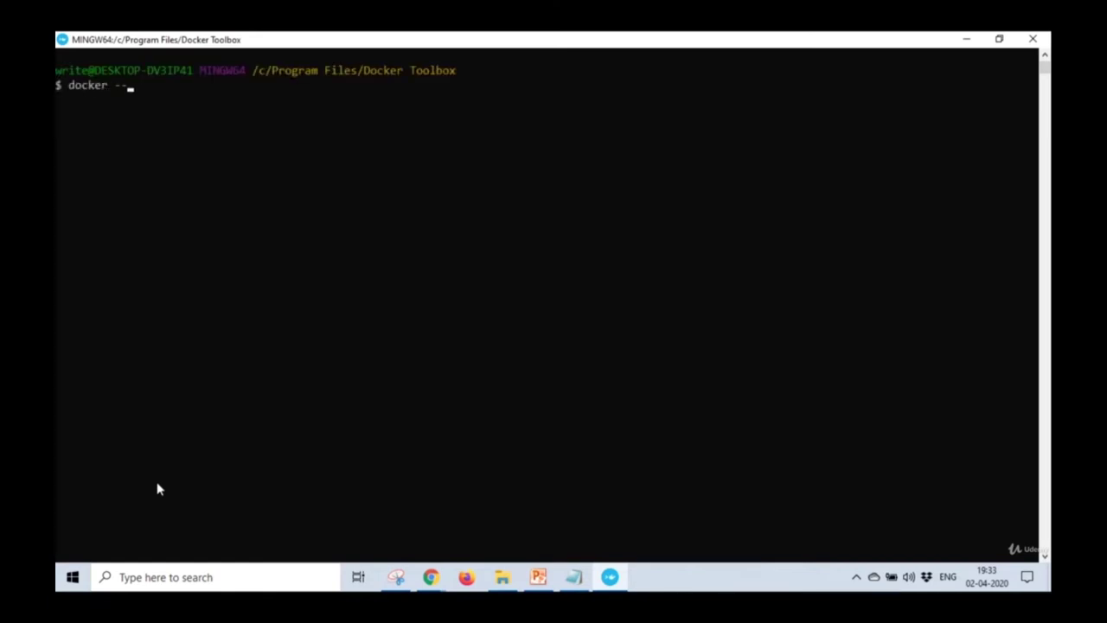
type("version")
key("Return")
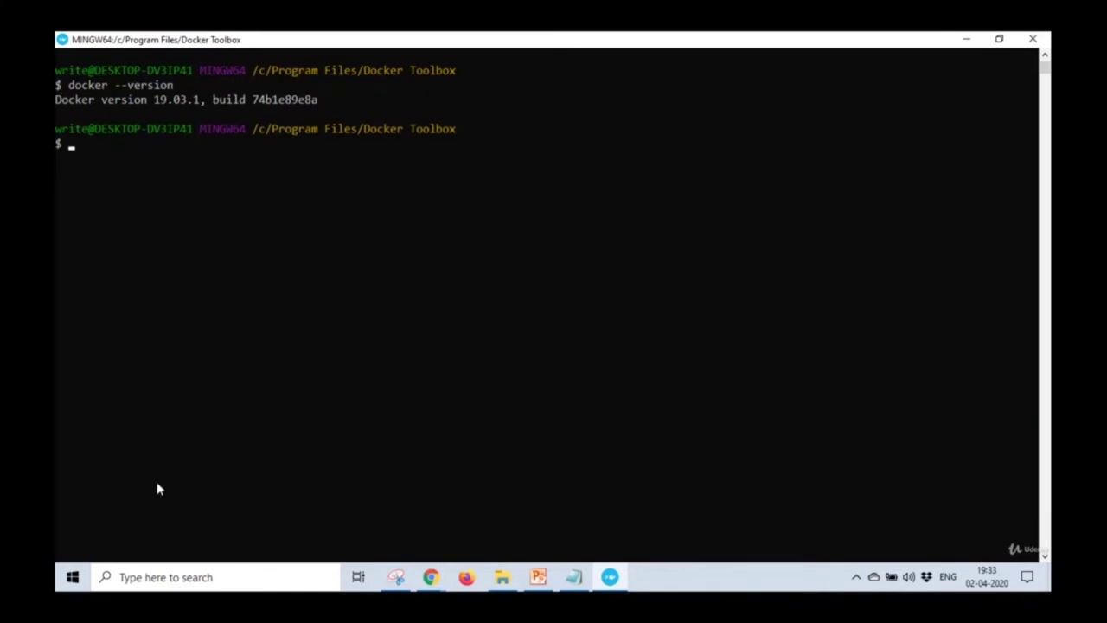
double_click(488, 50)
left_click_drag(499, 67, 578, 76)
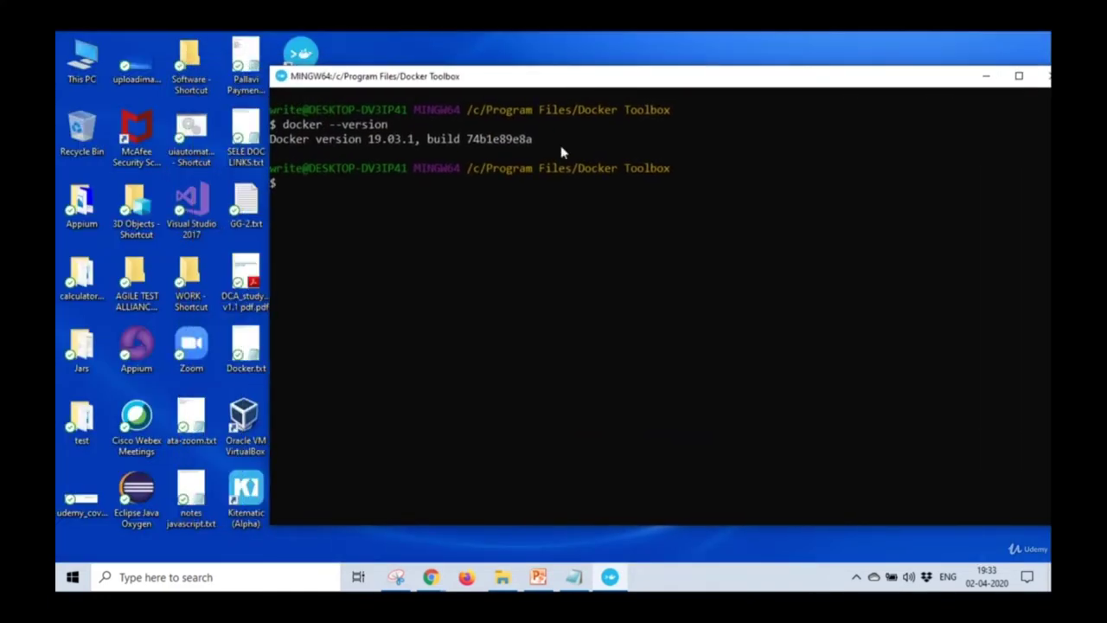
Find slide 15 in PowerPoint and select its docker run hello-world command line.
left_click(538, 576)
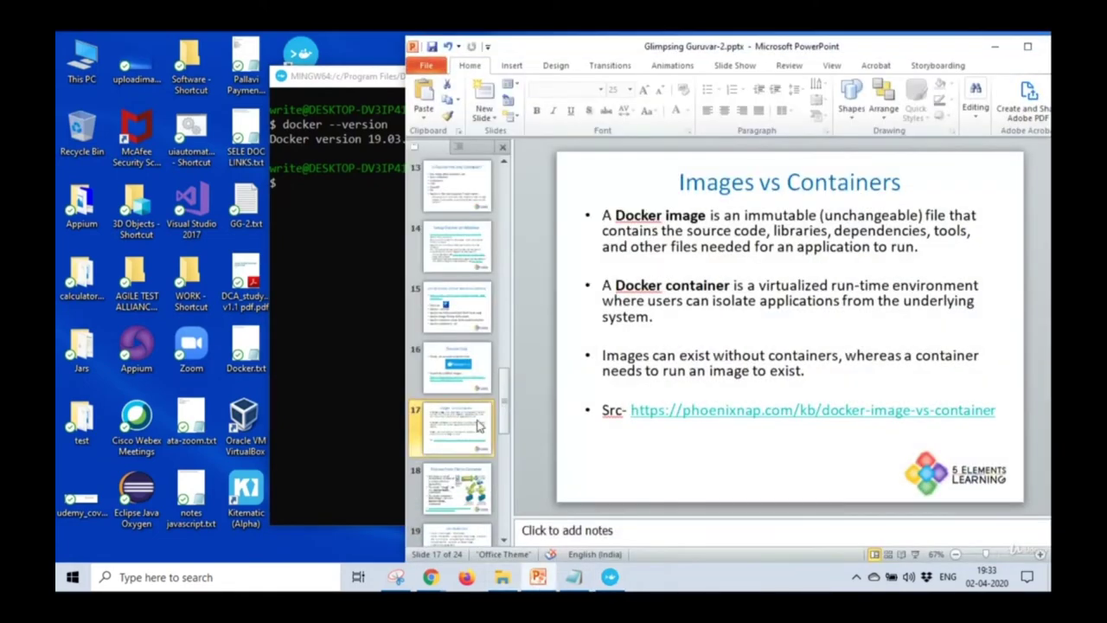
scroll(478, 425, "down", 3)
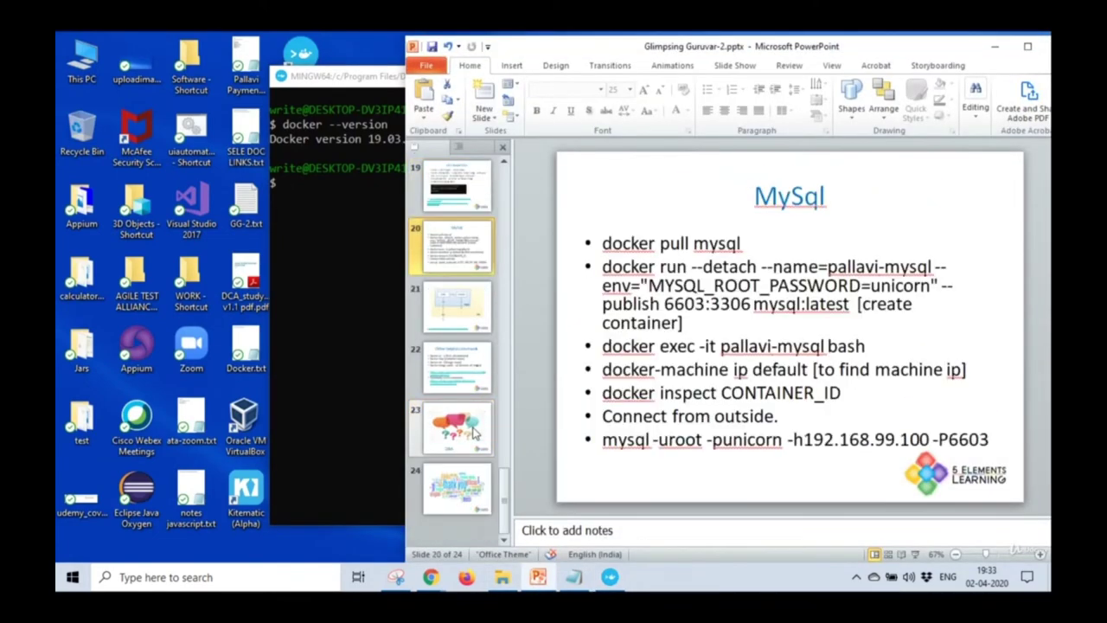
scroll(473, 432, "up", 4)
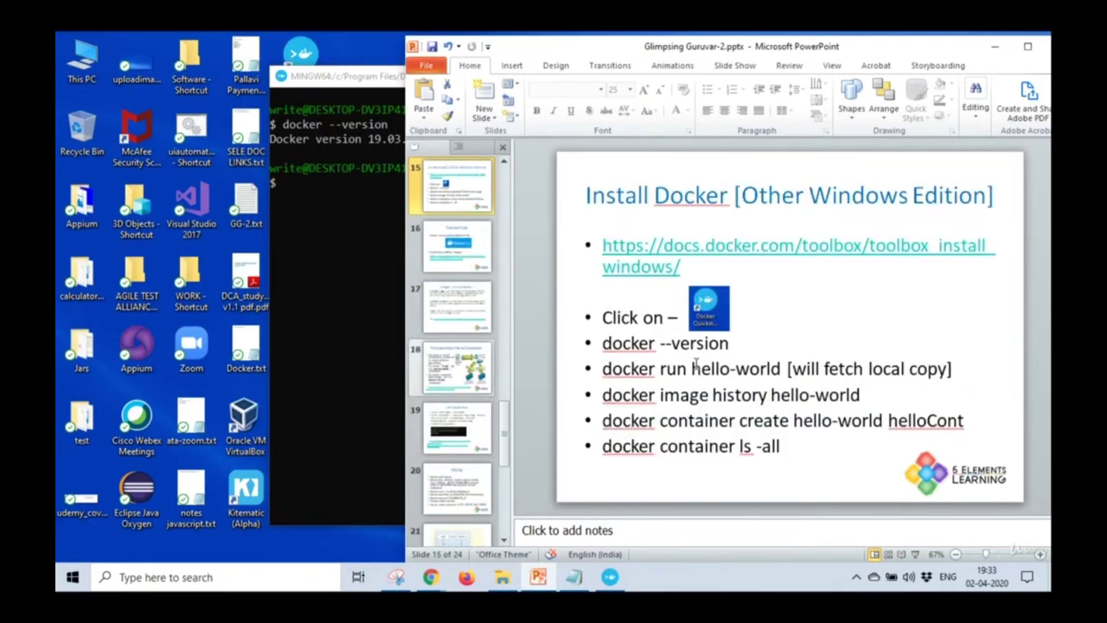
left_click_drag(692, 369, 781, 369)
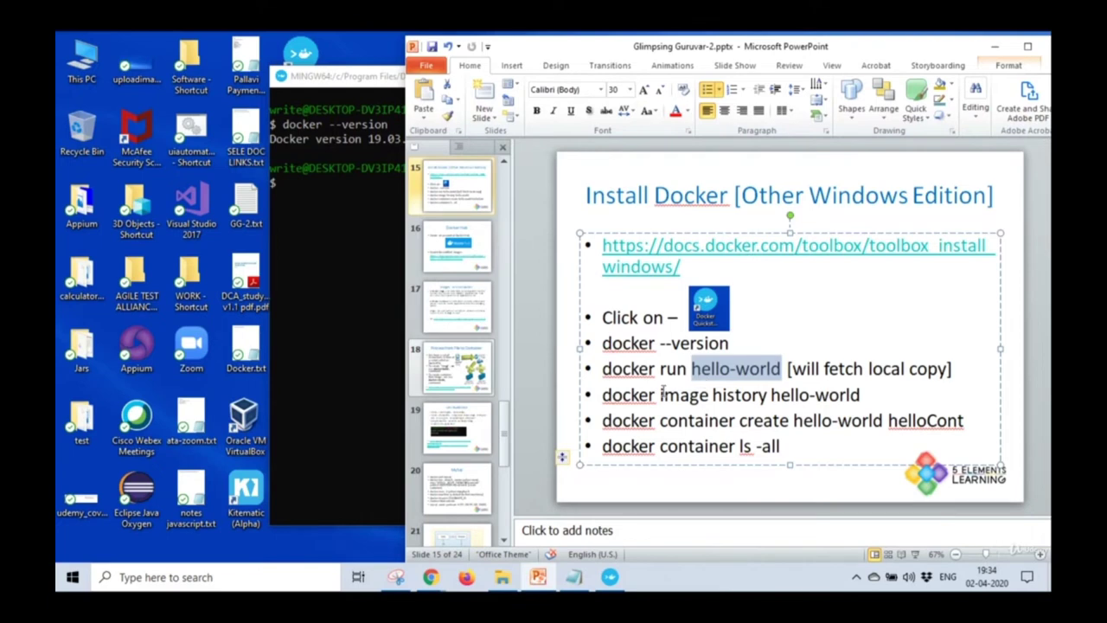
left_click(603, 369)
left_click_drag(604, 370, 784, 370)
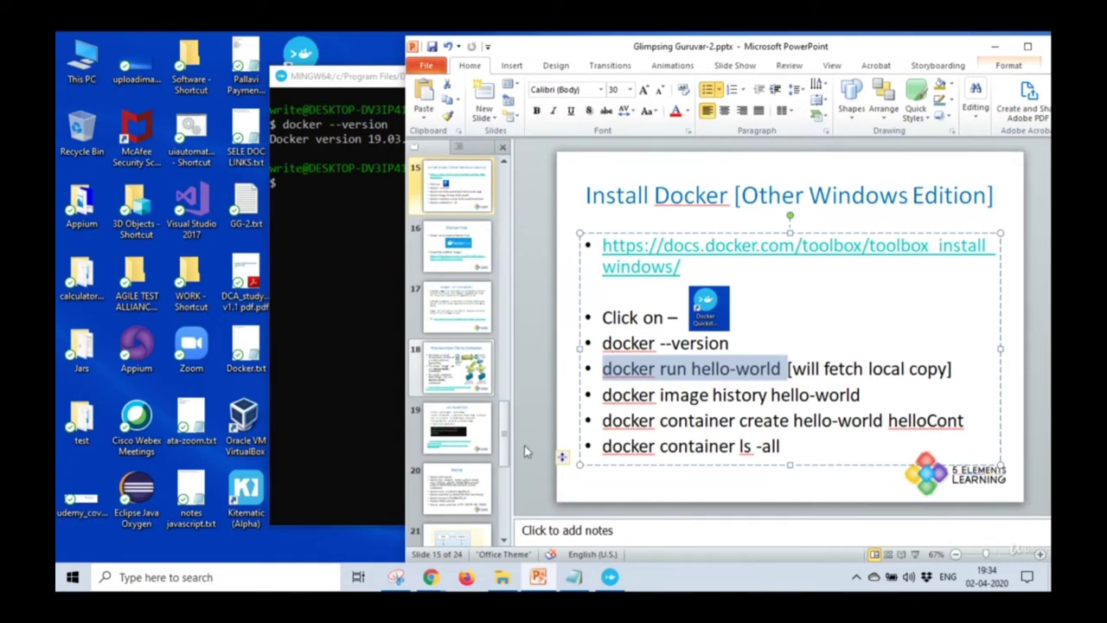
left_click(331, 199)
Run docker run hello-world and highlight the 'Unable to find image locally' output.
type("docker run hello-world")
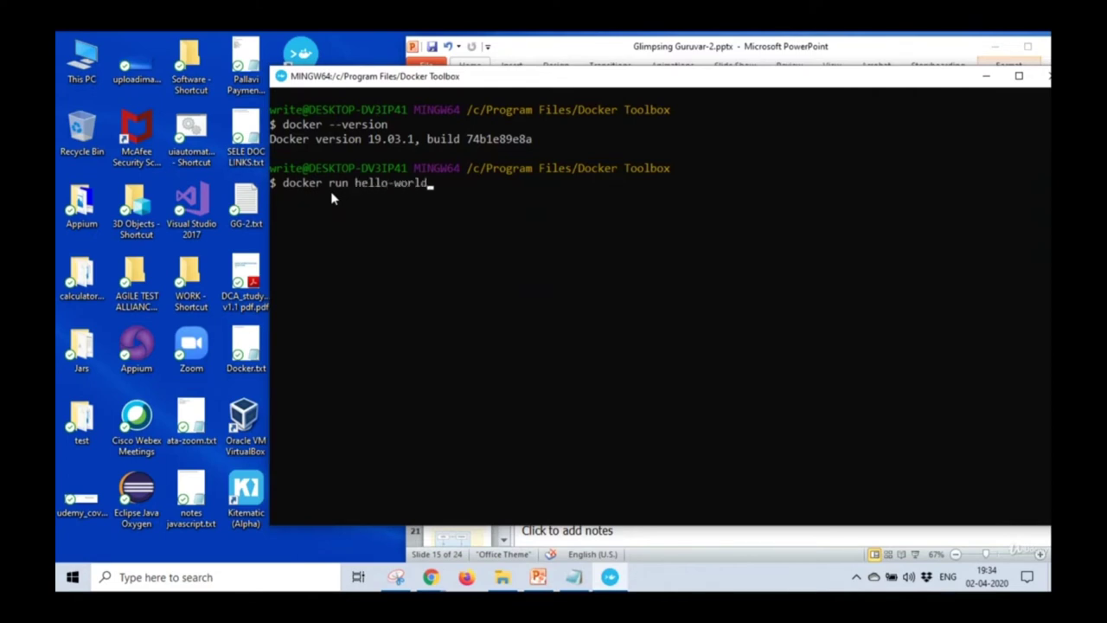
key("Return")
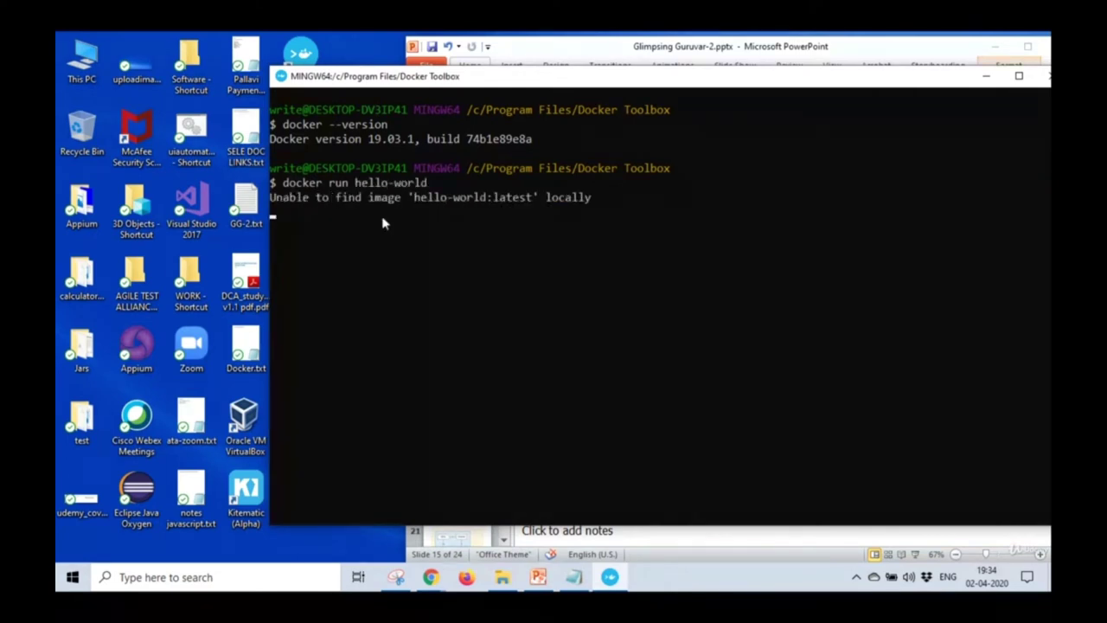
left_click(274, 202)
left_click_drag(279, 201, 535, 200)
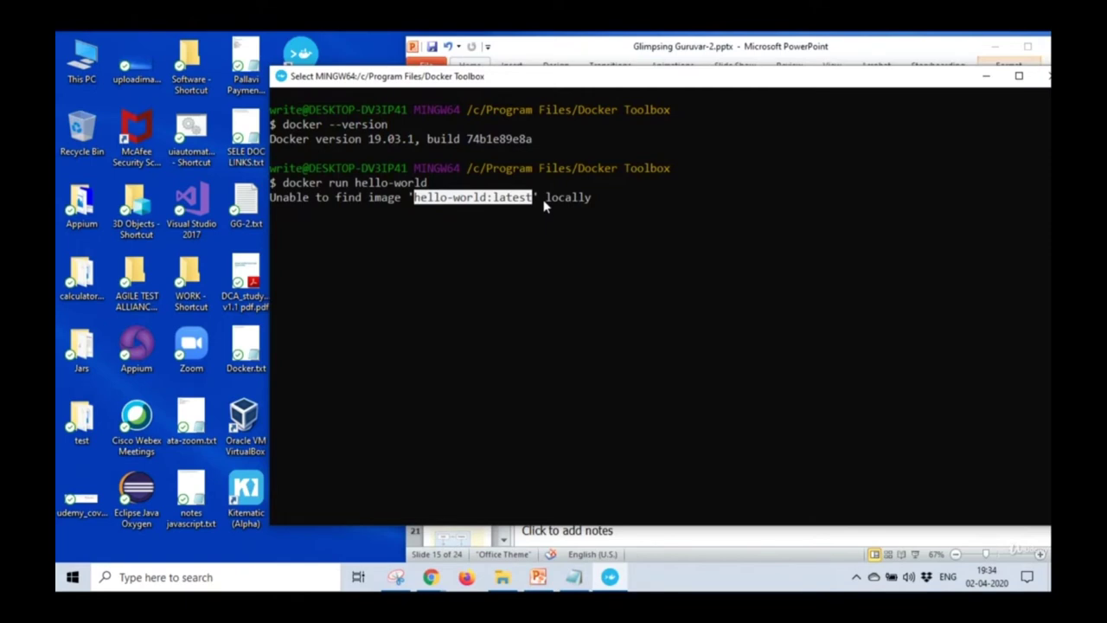
left_click_drag(545, 199, 592, 199)
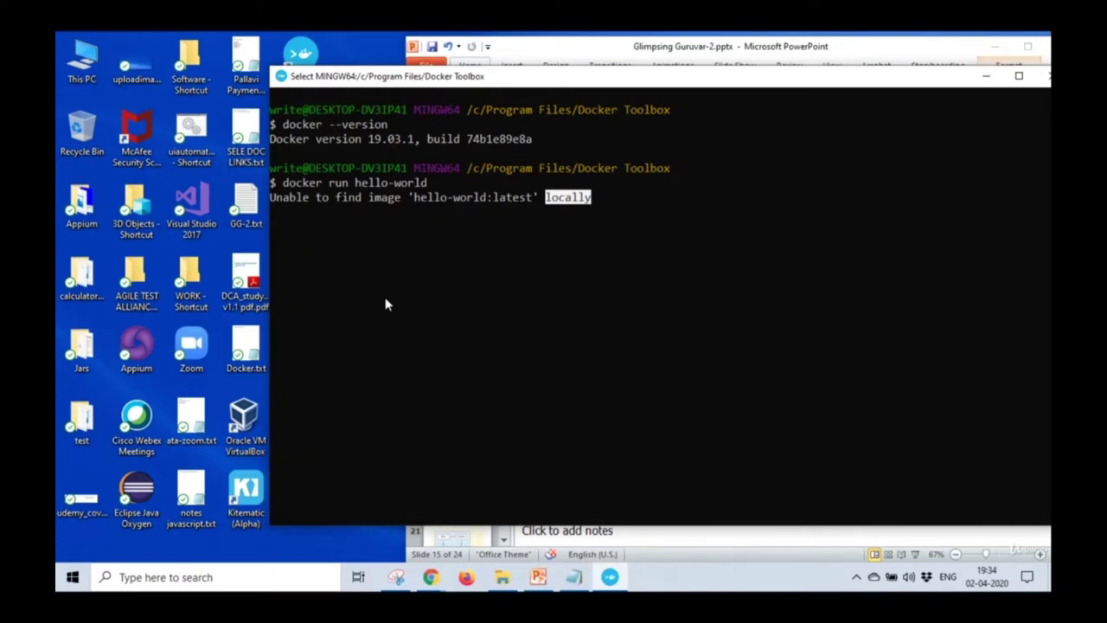
Narrow the terminal window and rerun docker run hello-world from command history.
mouse_move(430, 577)
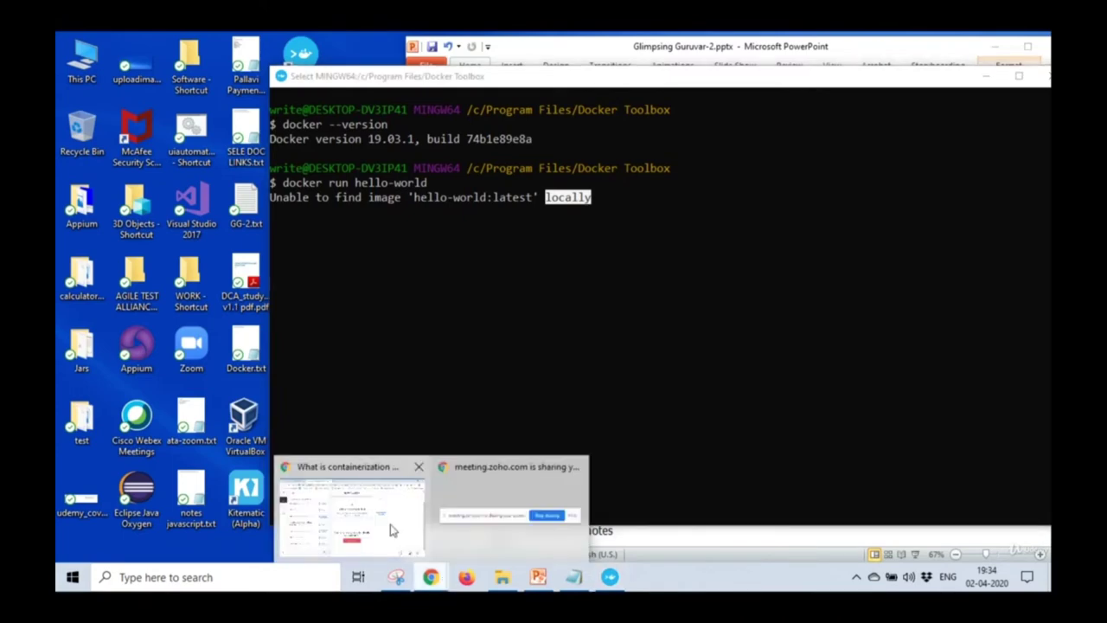
left_click(390, 524)
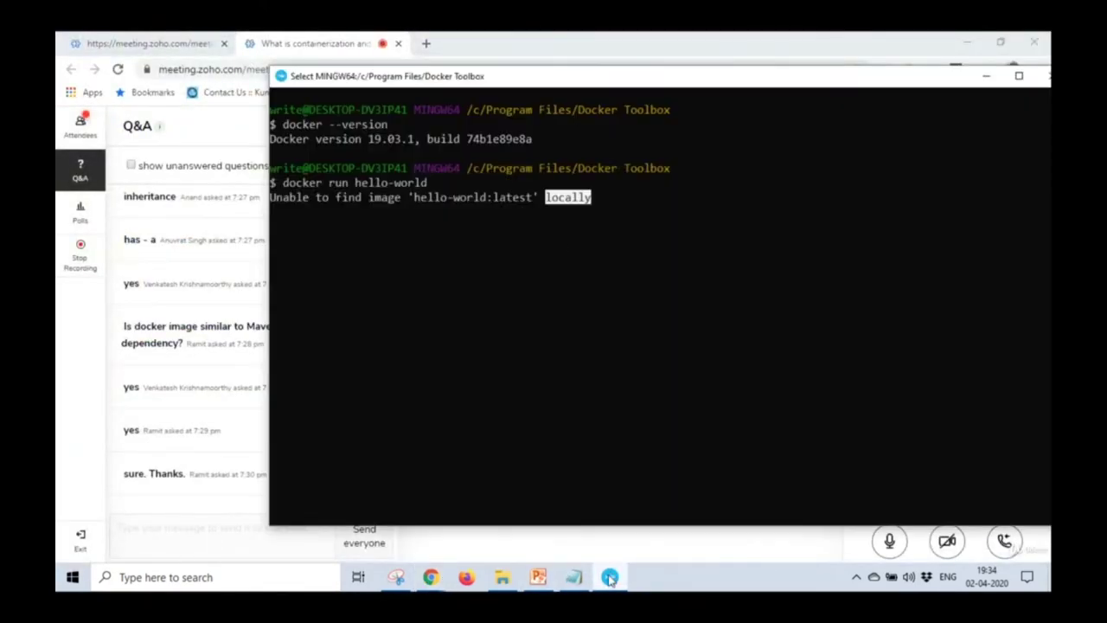
left_click(610, 577)
left_click_drag(268, 307, 386, 306)
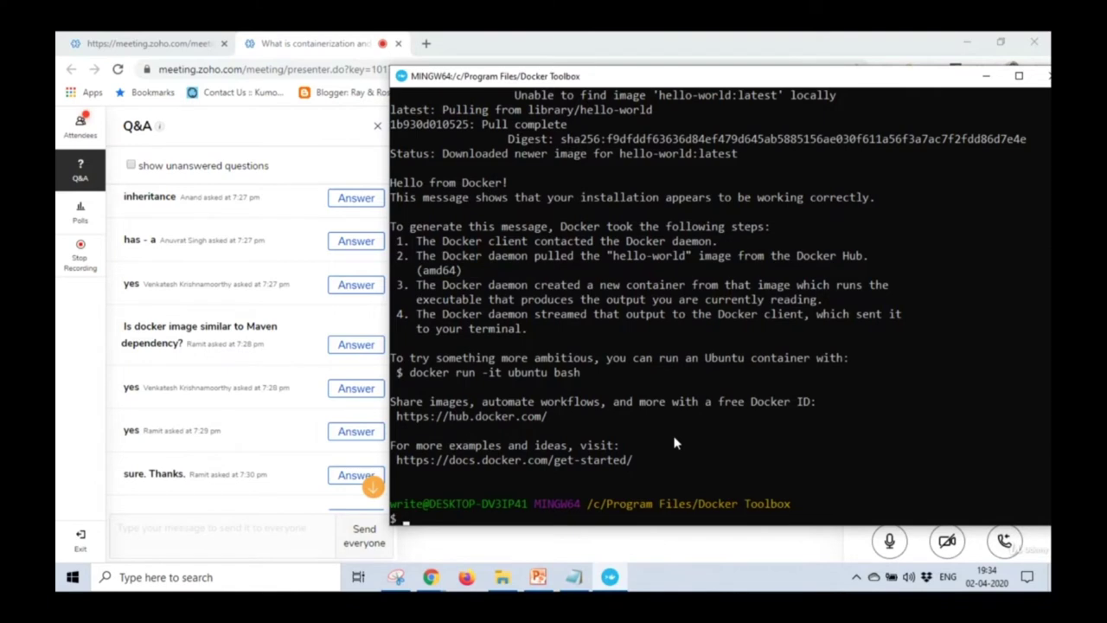
key("Up")
key("Return")
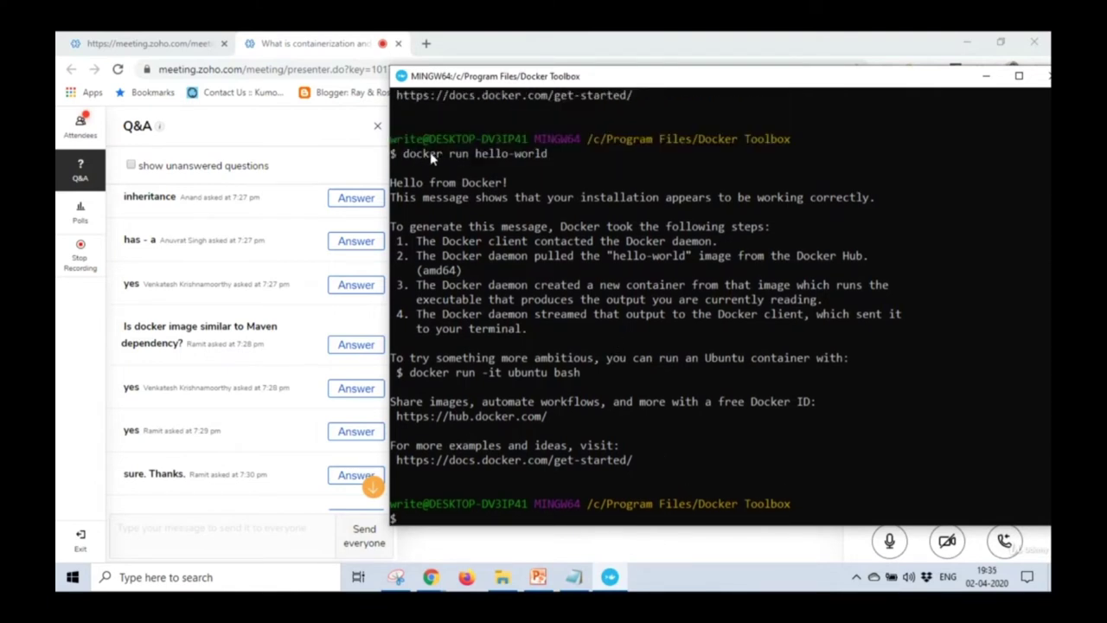
Select the Hello from Docker! message and its explanation, then return to the meeting's Q&A.
left_click_drag(391, 183, 508, 183)
left_click_drag(413, 198, 887, 204)
left_click_drag(469, 227, 704, 461)
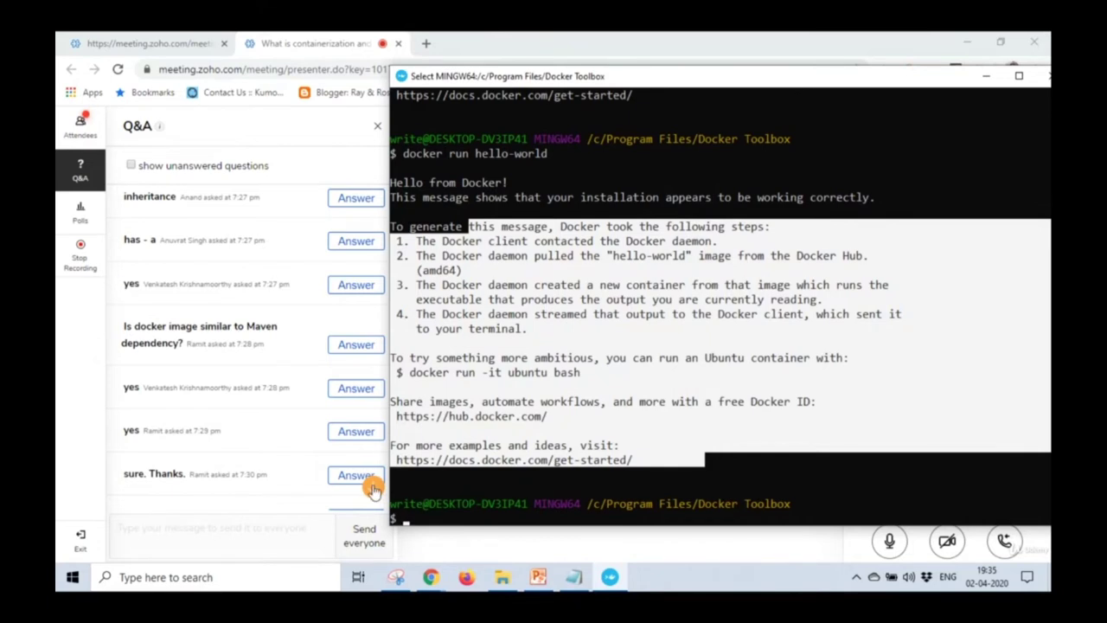
left_click(373, 489)
scroll(375, 490, "down", 2)
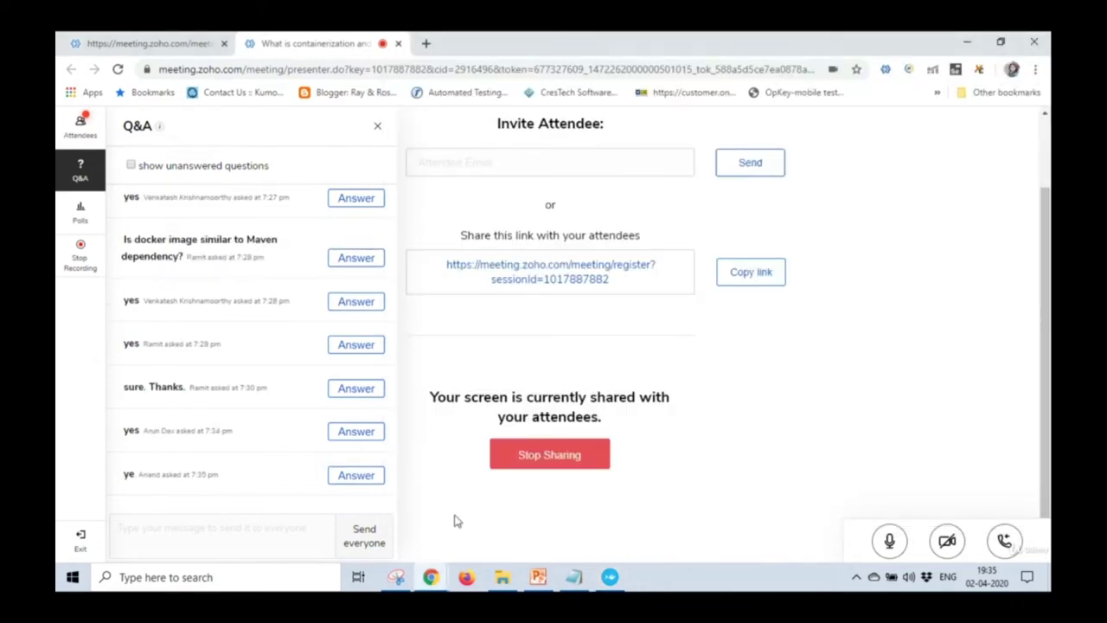
Send docker --version and docker run hello-world to everyone in the Q&A.
left_click(263, 536)
type("docker --version")
left_click(355, 543)
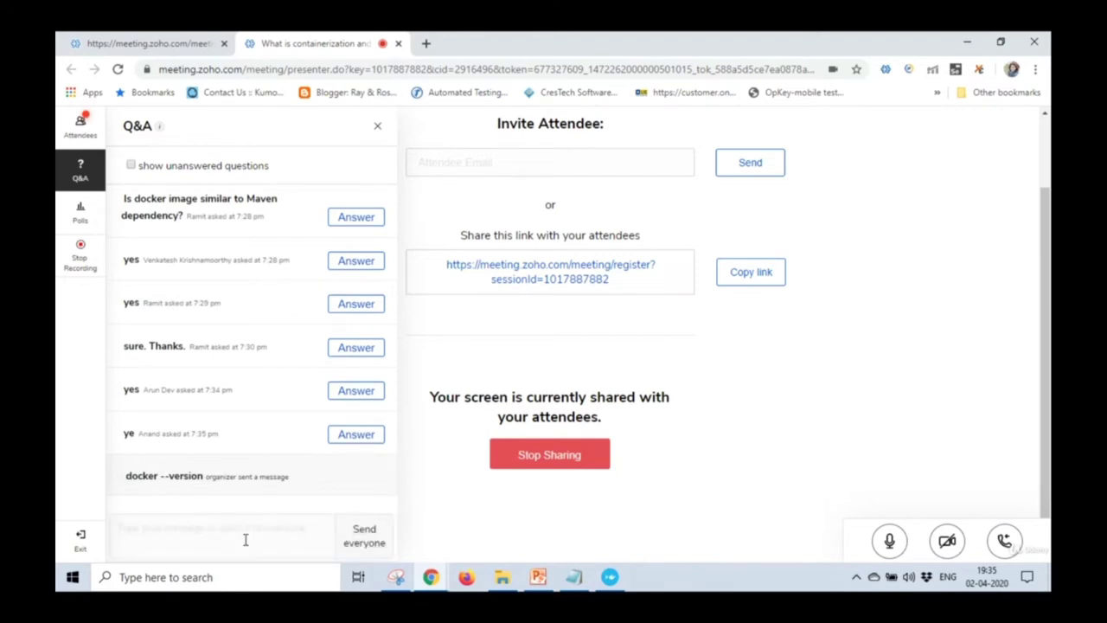
type("docker run hello-world")
left_click(364, 537)
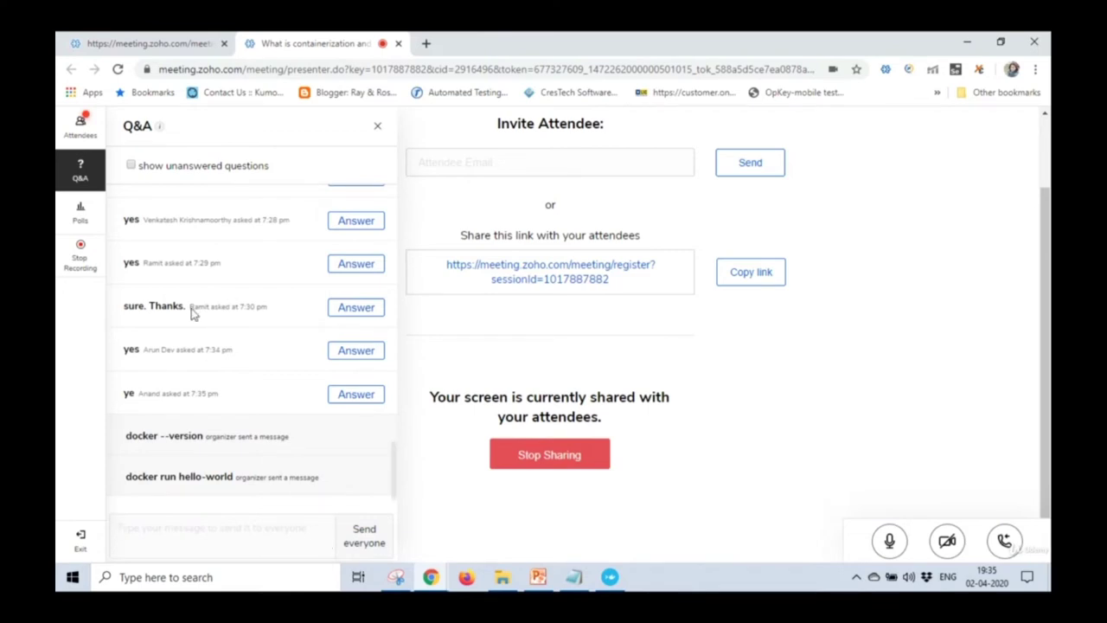
Glance at the Attendees list, then go back to Q&A and jump to the newest messages.
left_click(80, 127)
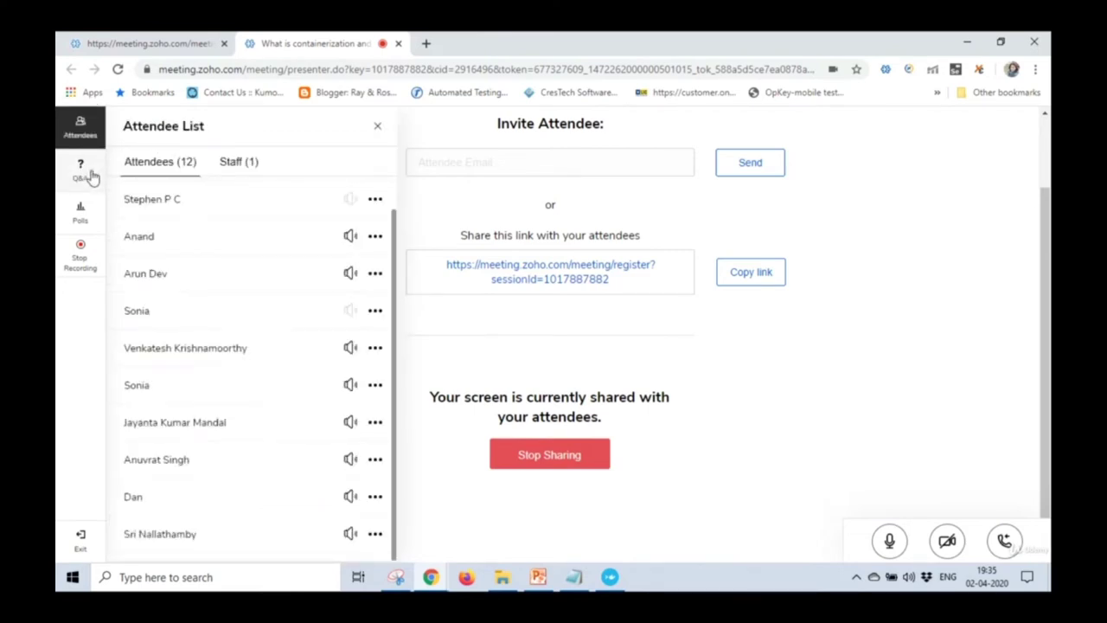
left_click(91, 176)
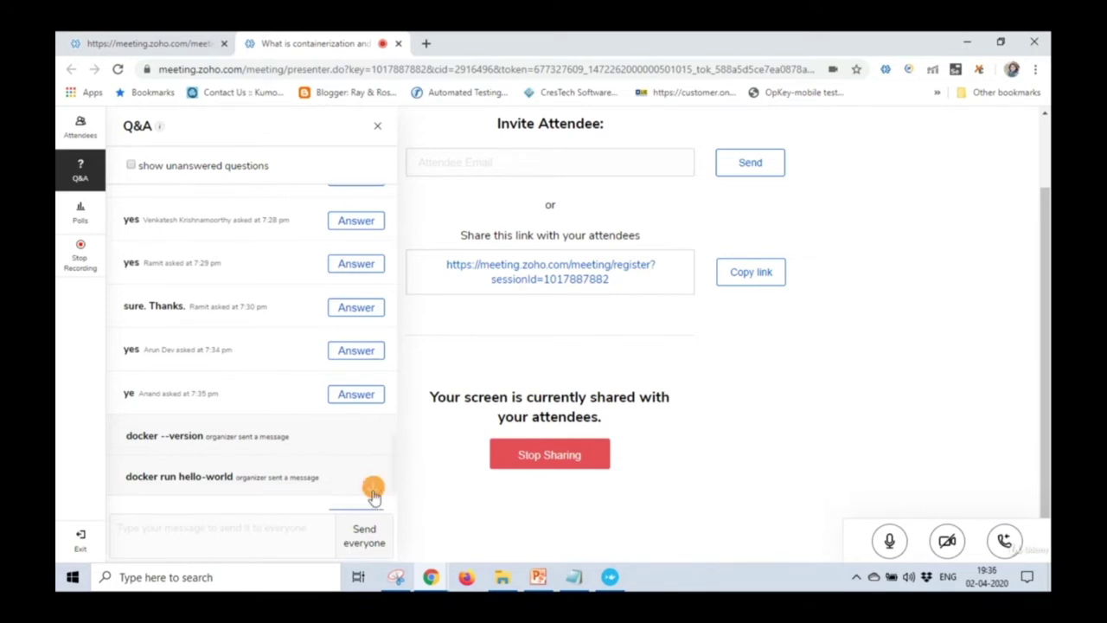
left_click(372, 486)
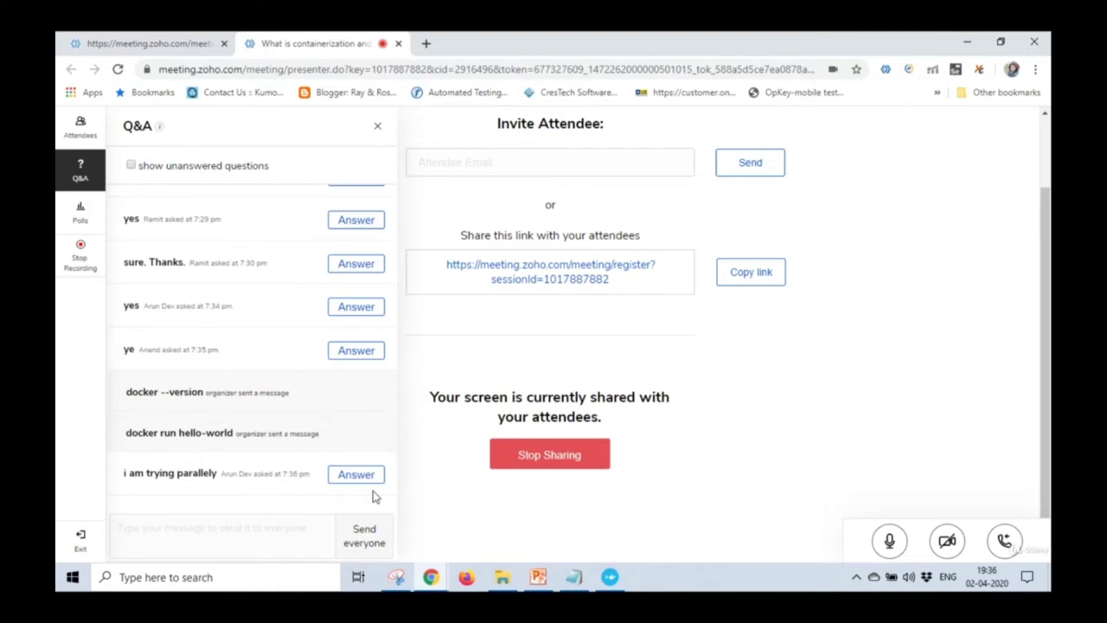
left_click(375, 495)
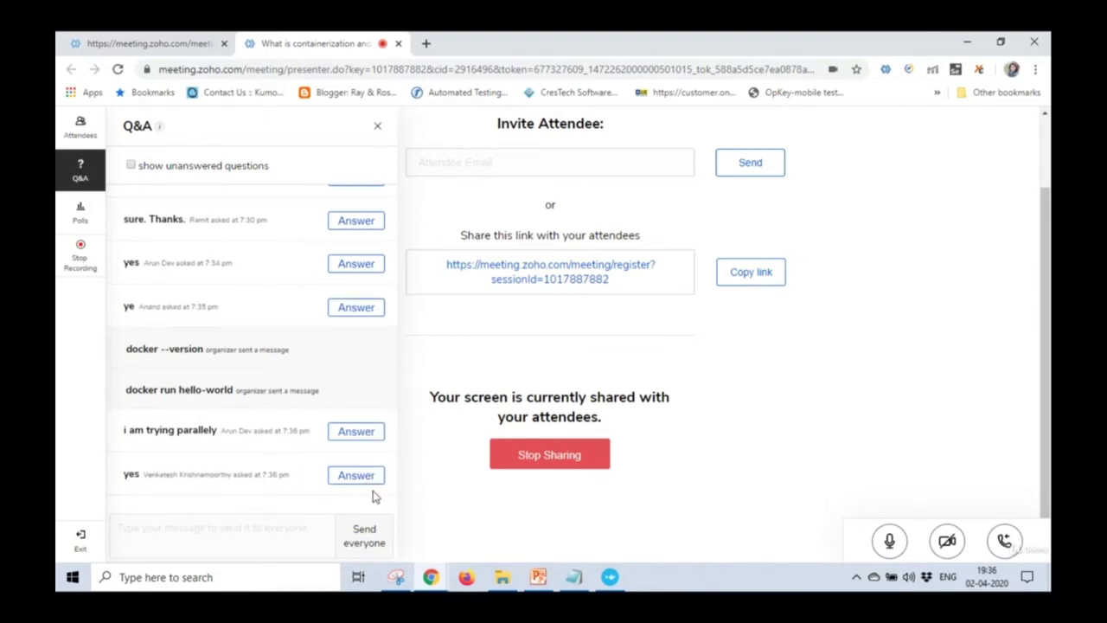
left_click(372, 488)
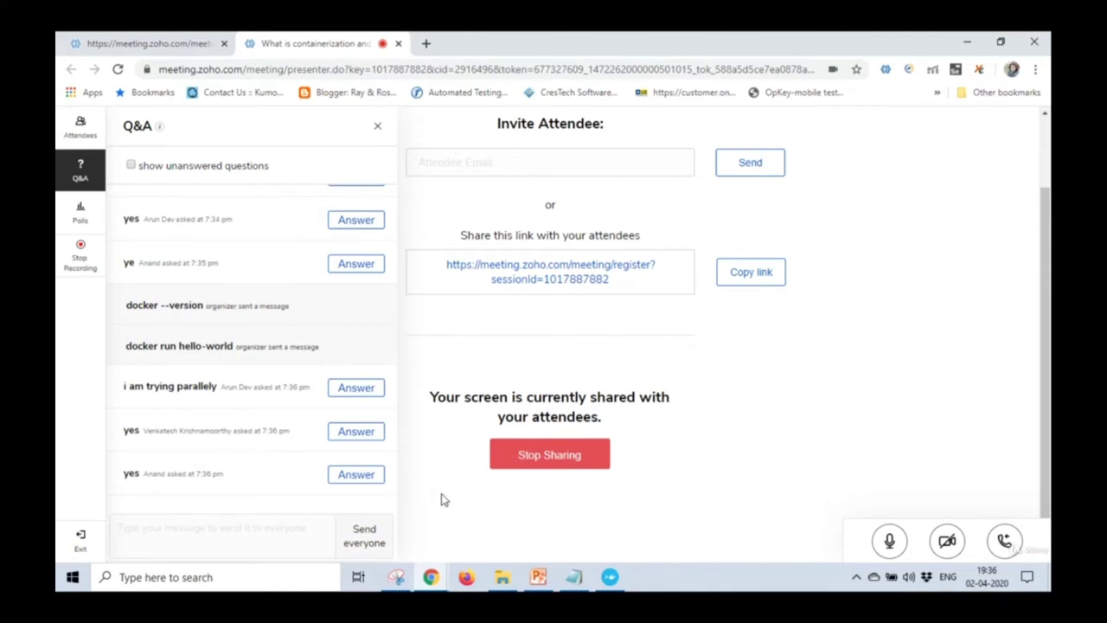
Open docker.com in a new tab and go to its Get Started product page.
left_click(425, 44)
type("docker")
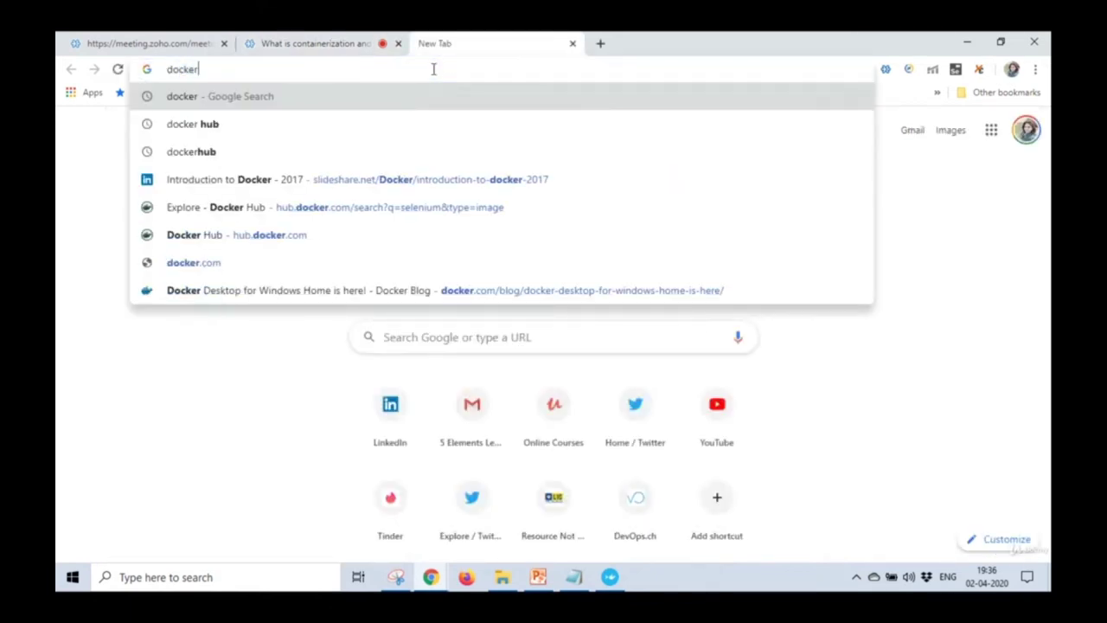
key("Down")
key("Down")
key("Down")
key("Down")
key("Down")
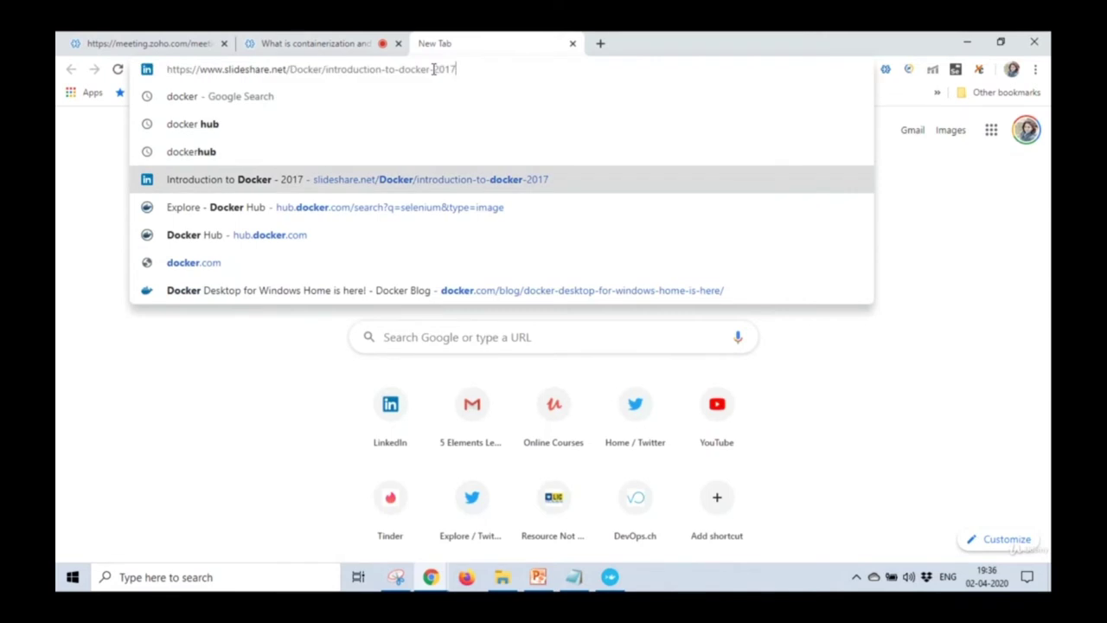
key("Down")
key("Return")
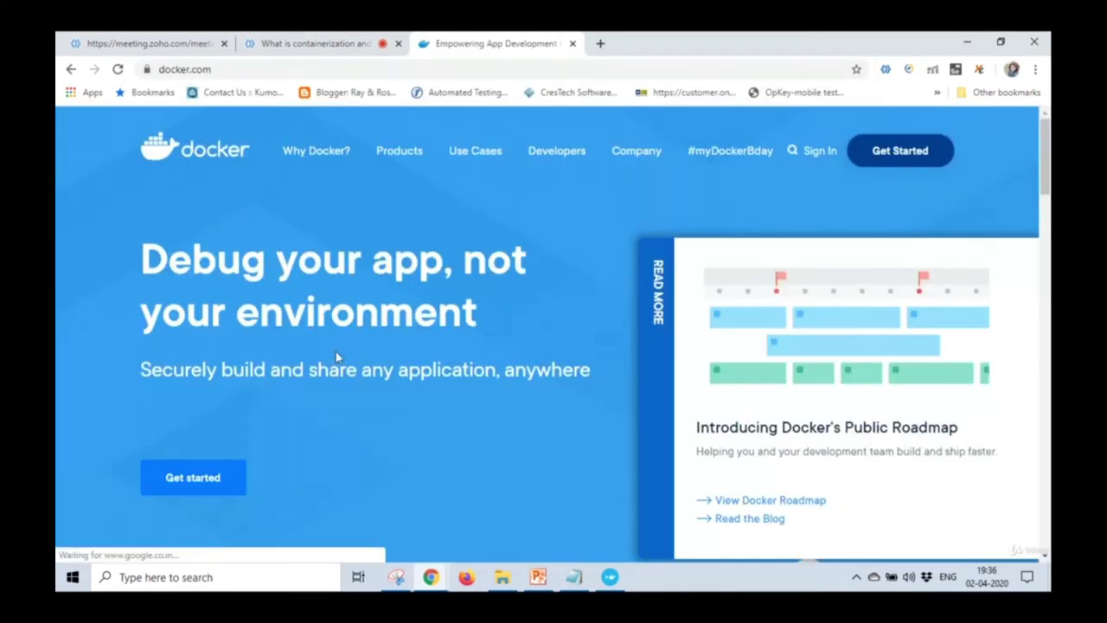
left_click(199, 491)
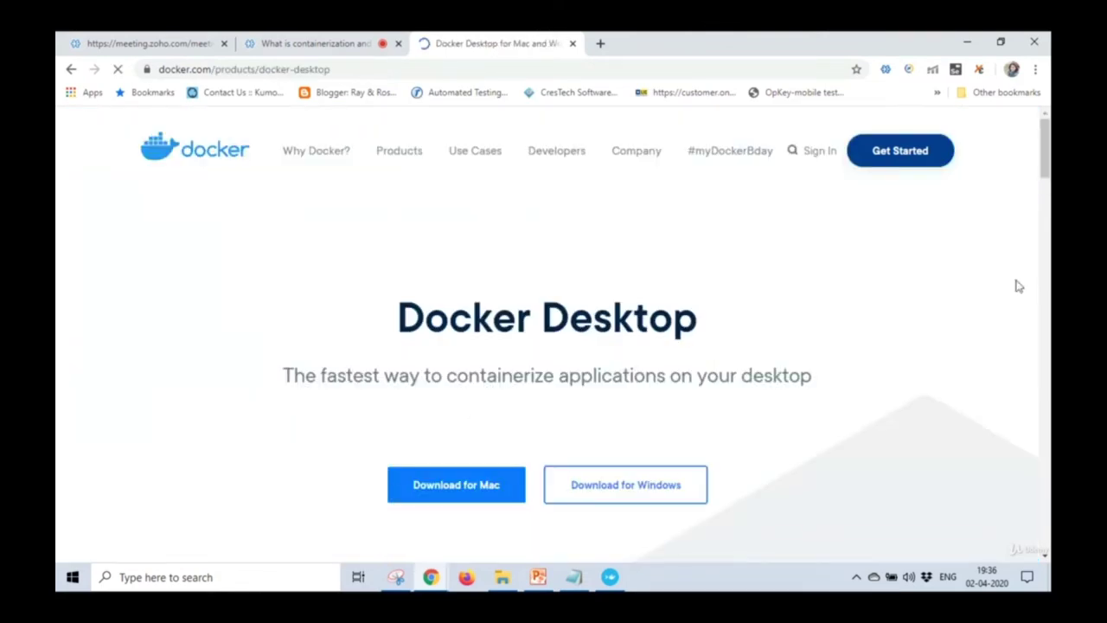
Scroll the Docker Desktop page and expand, then close, the other download options.
left_click(1046, 229)
left_click(1046, 229)
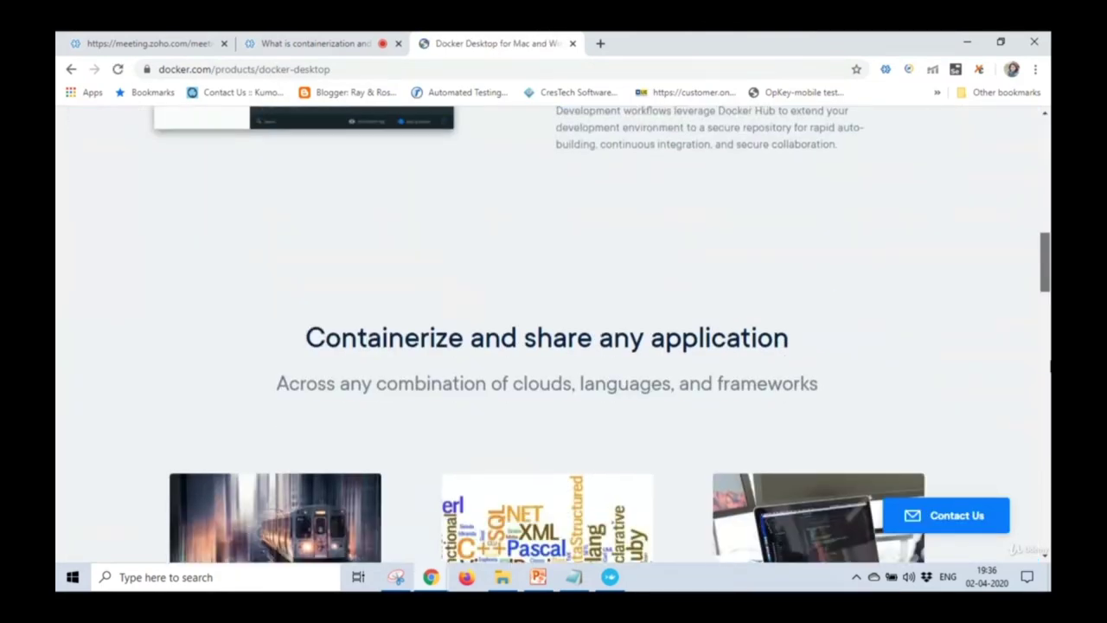
left_click_drag(1046, 385, 1046, 489)
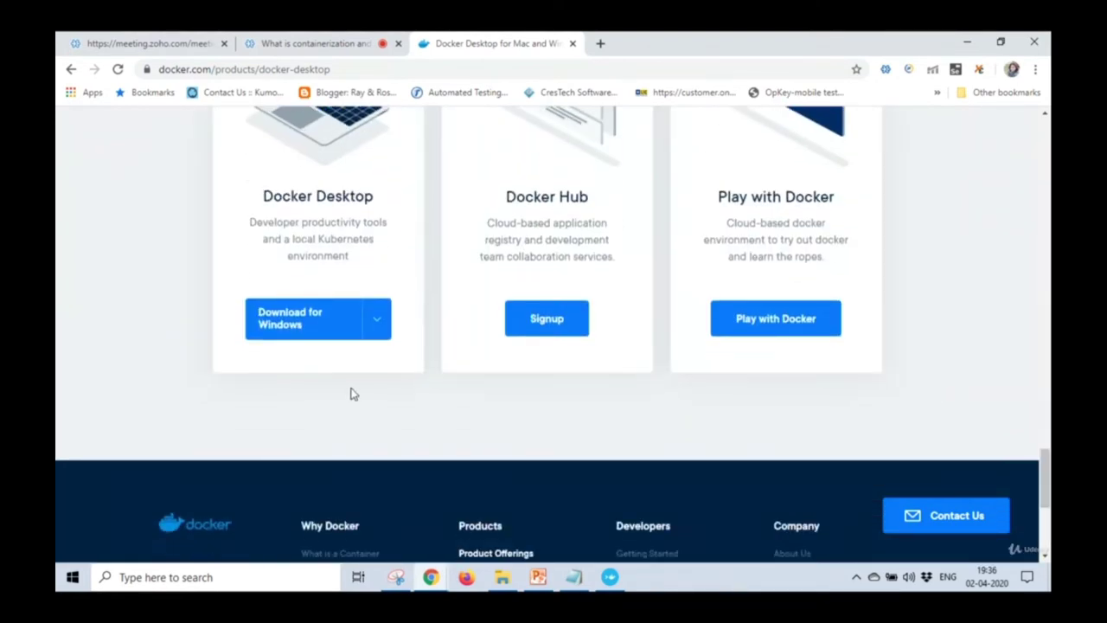
left_click(377, 336)
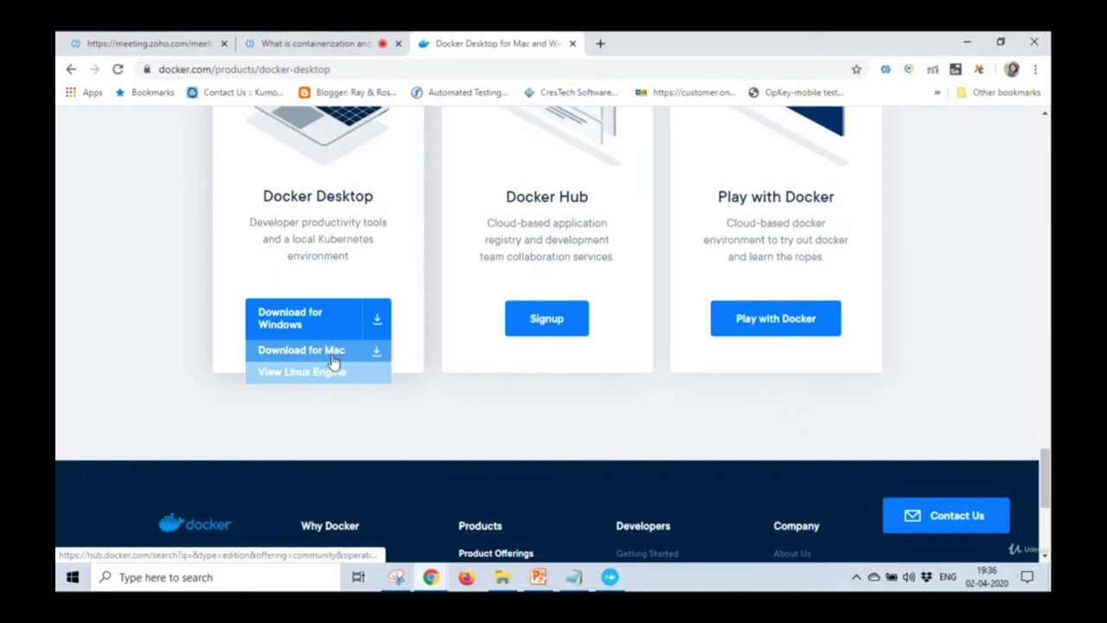
left_click(380, 322)
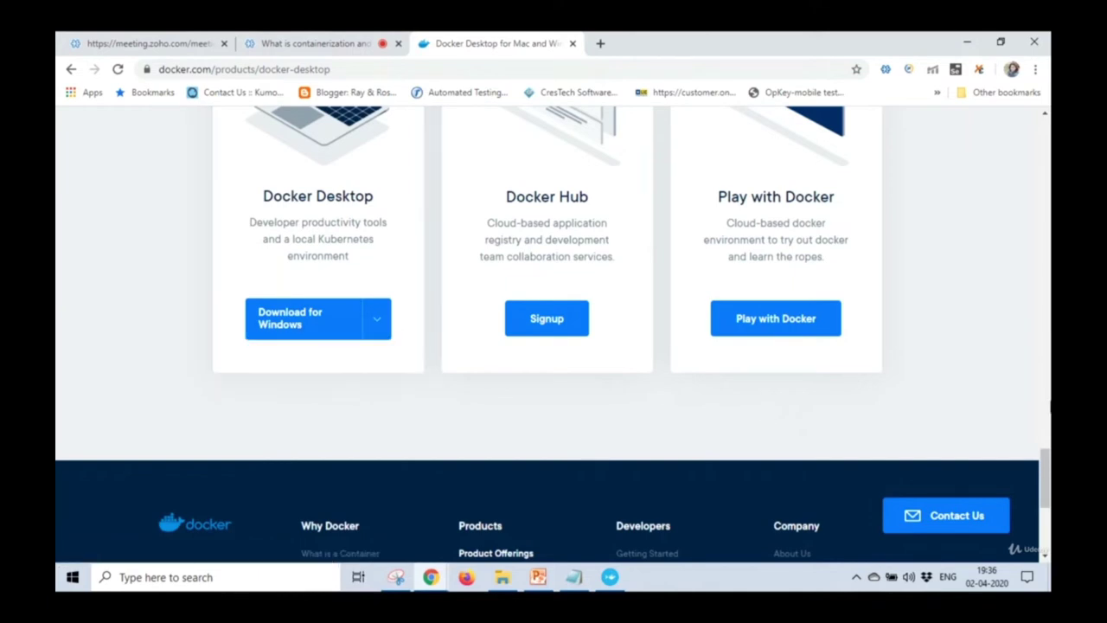
left_click(1047, 412)
left_click(284, 69)
Google 'docker commands' and post the afourtech Docker commands guide link to everyone in the Q&A.
type("docker commands")
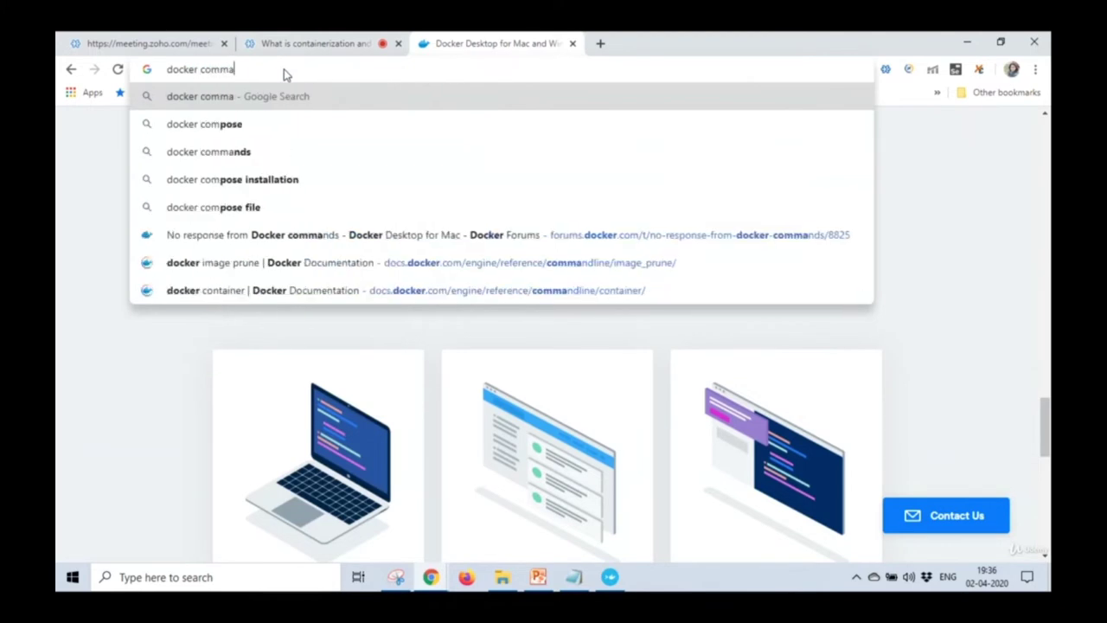
key("Return")
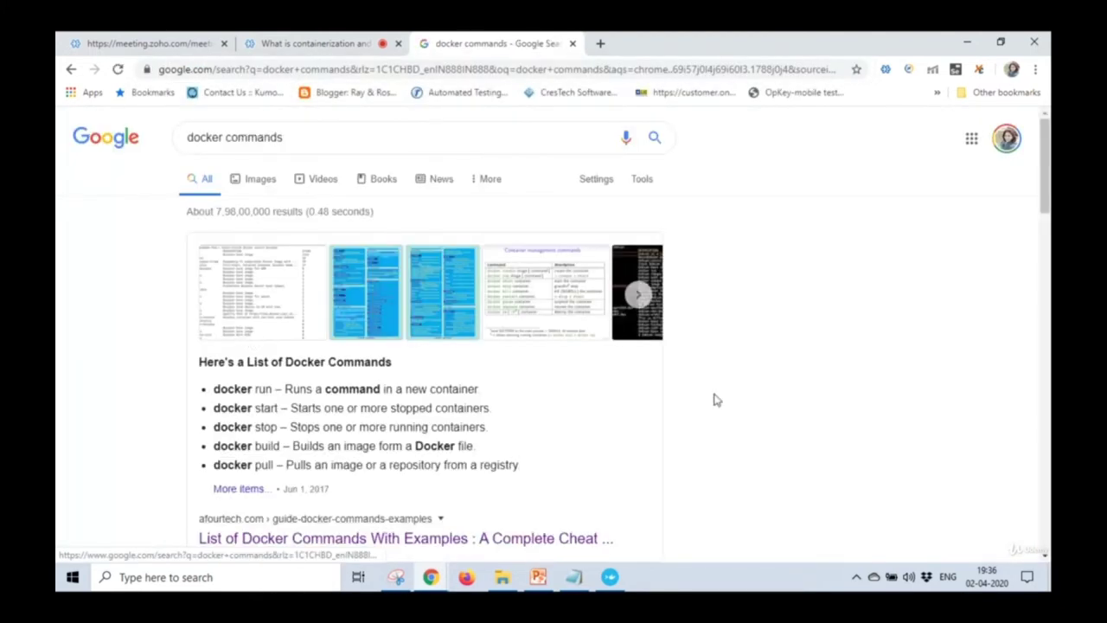
scroll(799, 341, "down", 1)
scroll(799, 342, "down", 3)
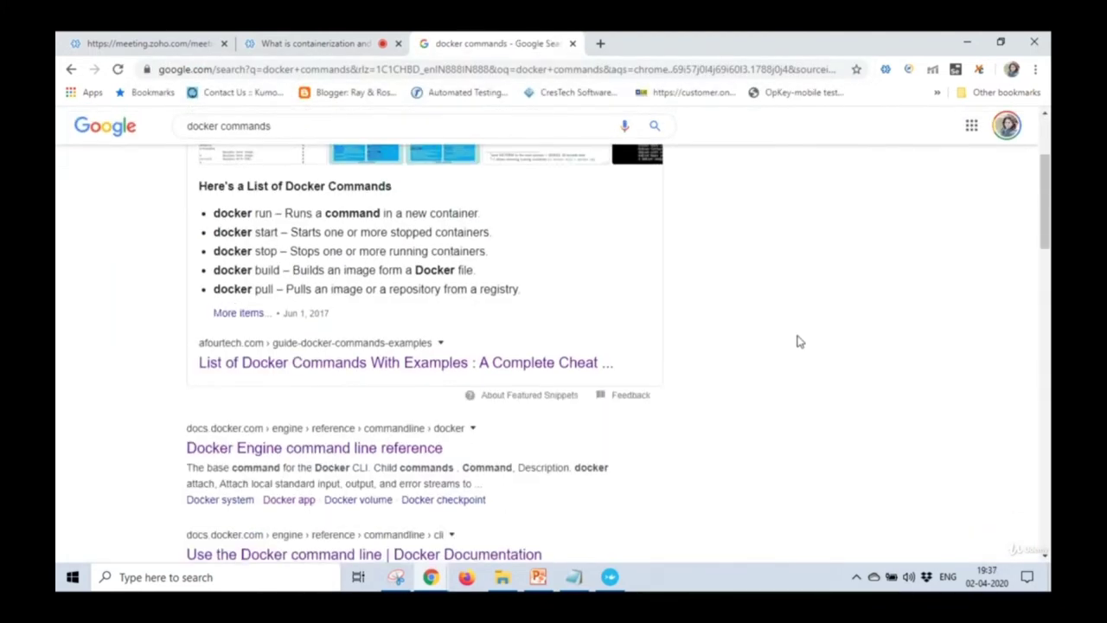
left_click(336, 335)
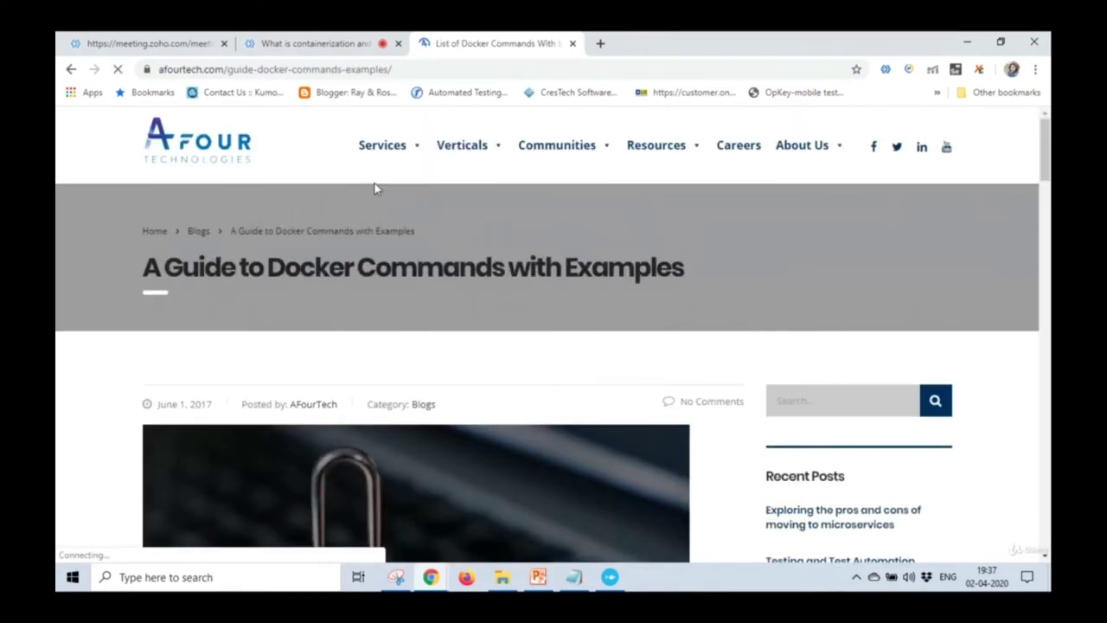
left_click(442, 69)
key("ctrl+c")
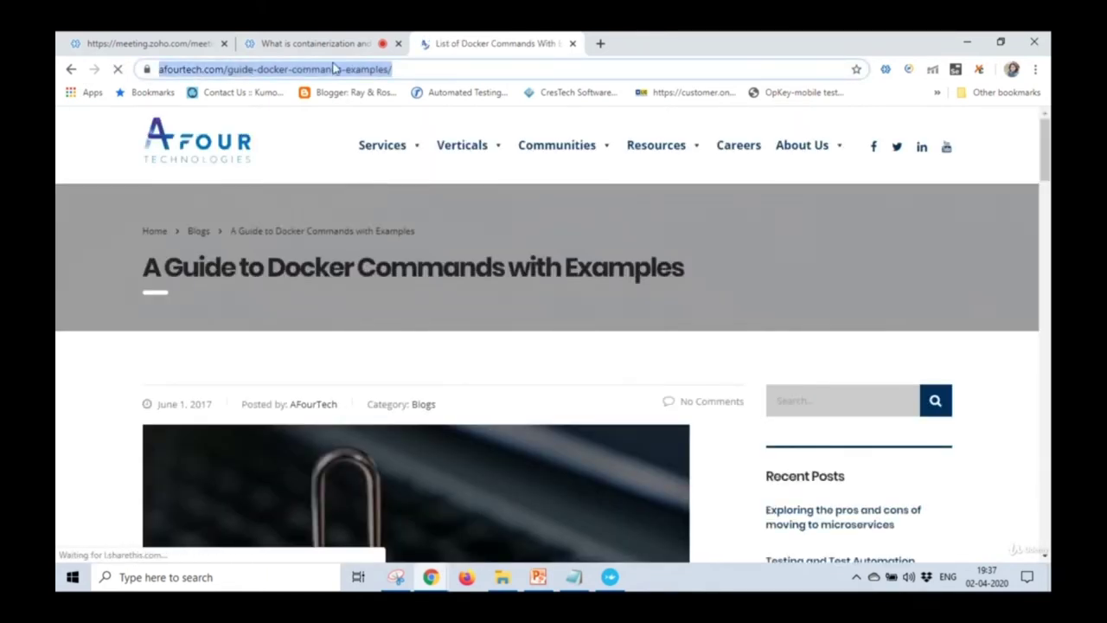
left_click(319, 44)
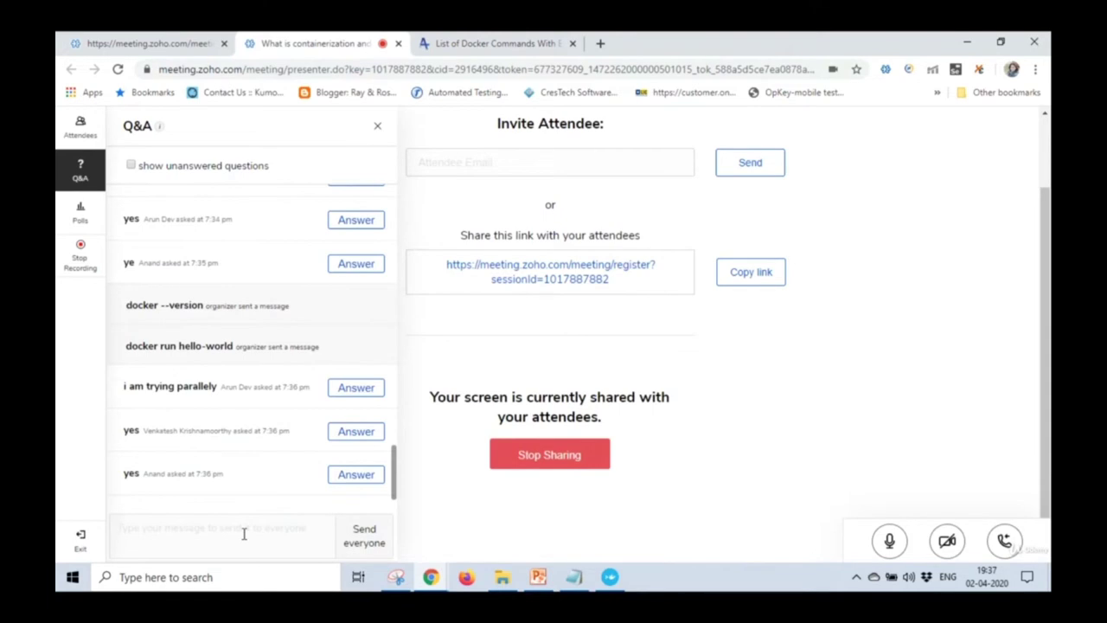
key("ctrl+v")
left_click(377, 551)
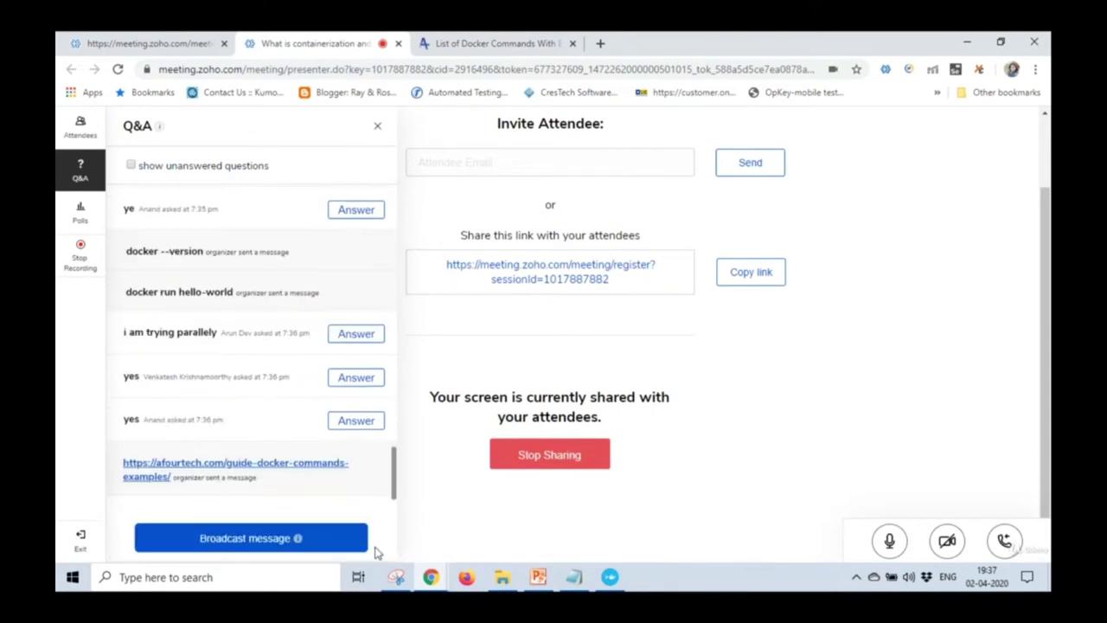
left_click(277, 540)
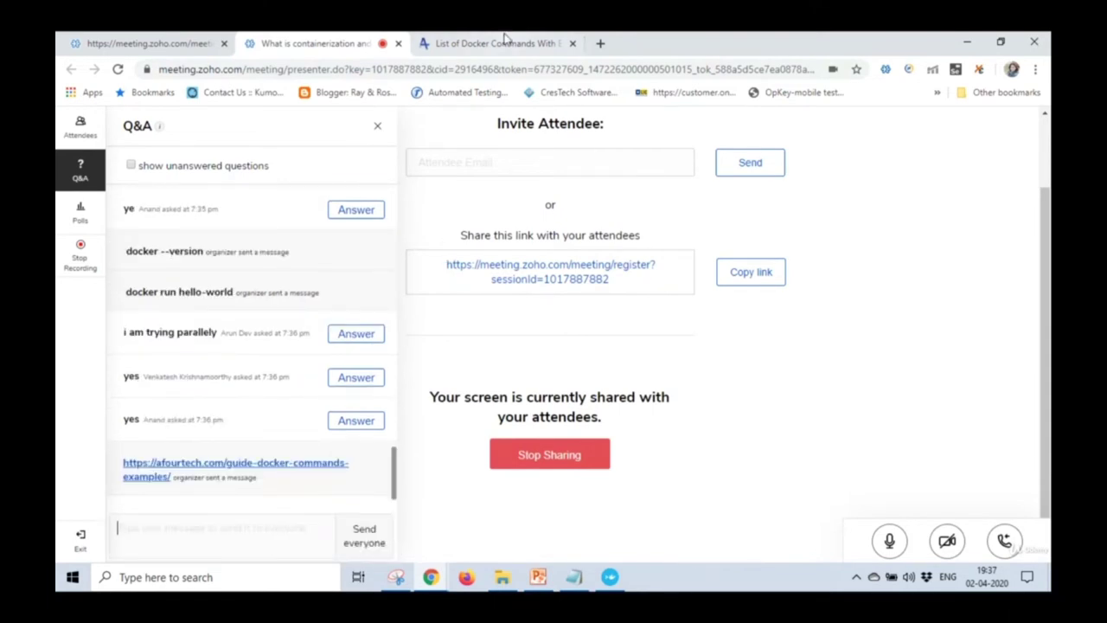
Open the Docker Engine command line reference from the results and send its docs.docker.com link to everyone.
left_click(506, 41)
scroll(1045, 224, "down", 5)
left_click_drag(1044, 225, 1046, 165)
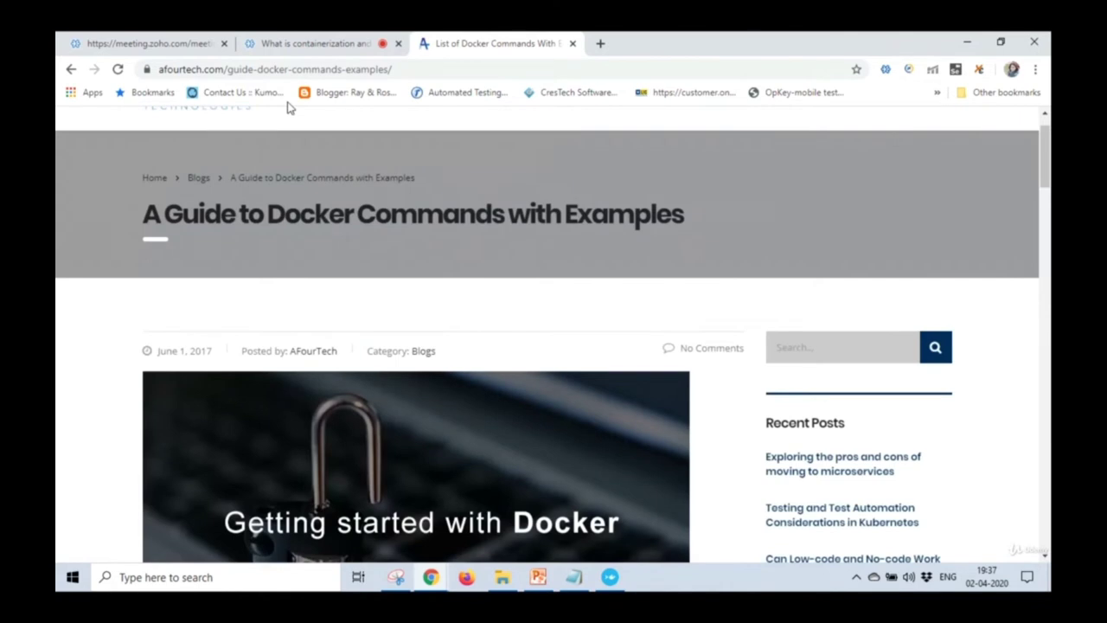
left_click(71, 69)
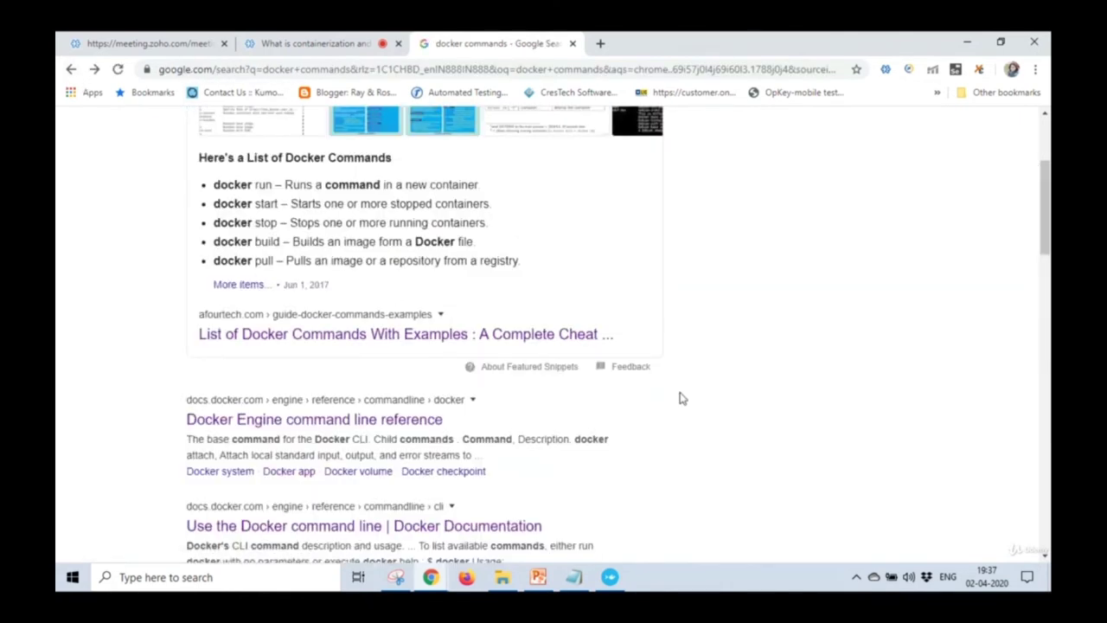
left_click(407, 426)
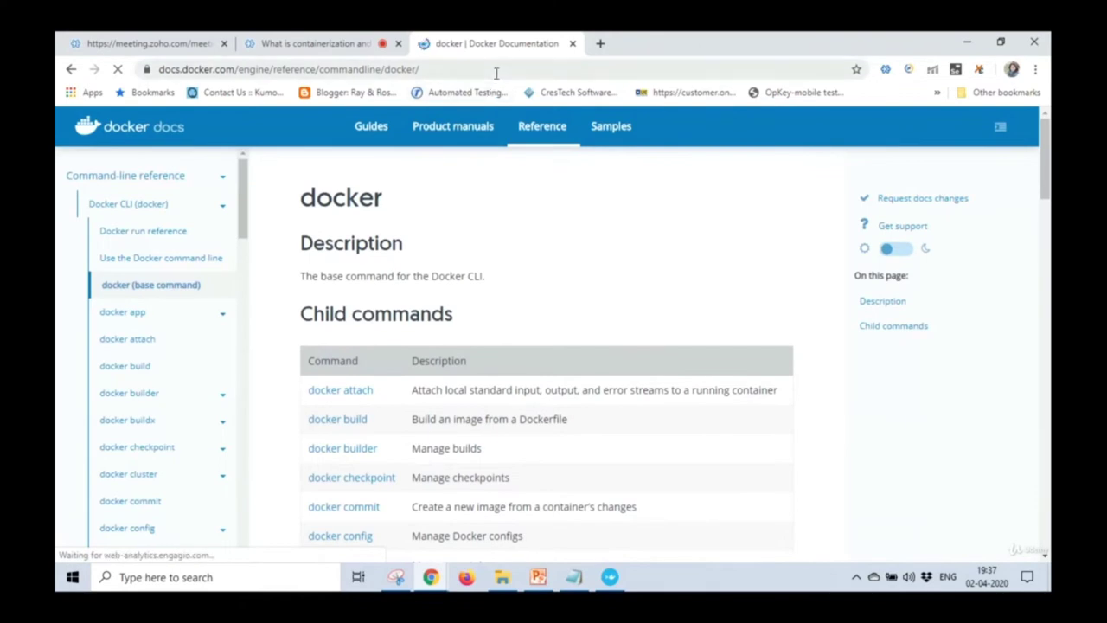
left_click(496, 70)
key("ctrl+c")
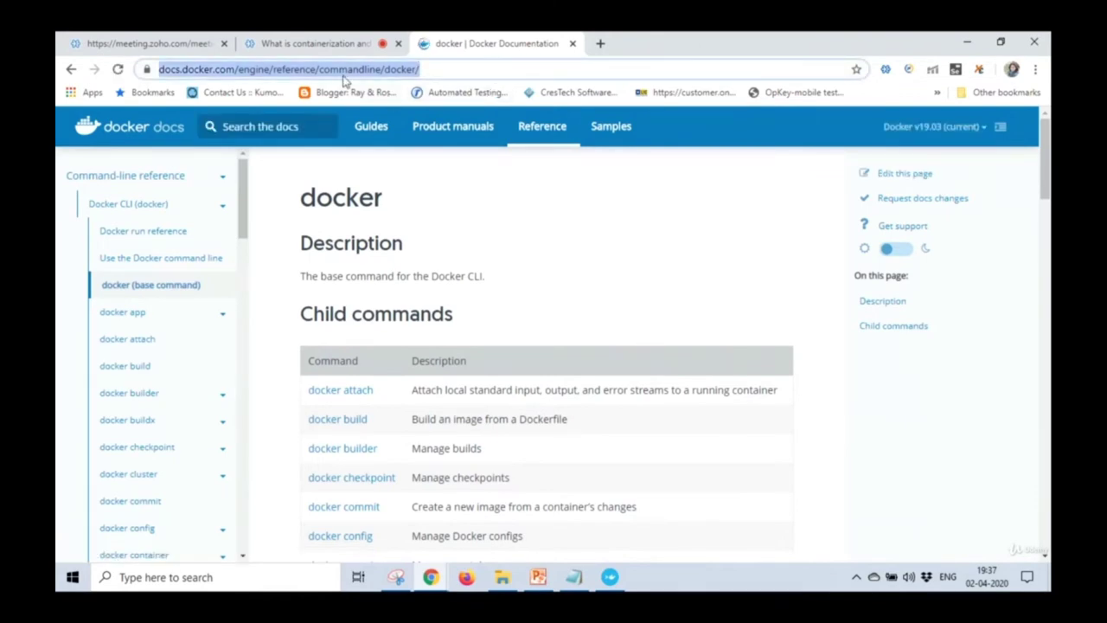
left_click(322, 45)
left_click(226, 540)
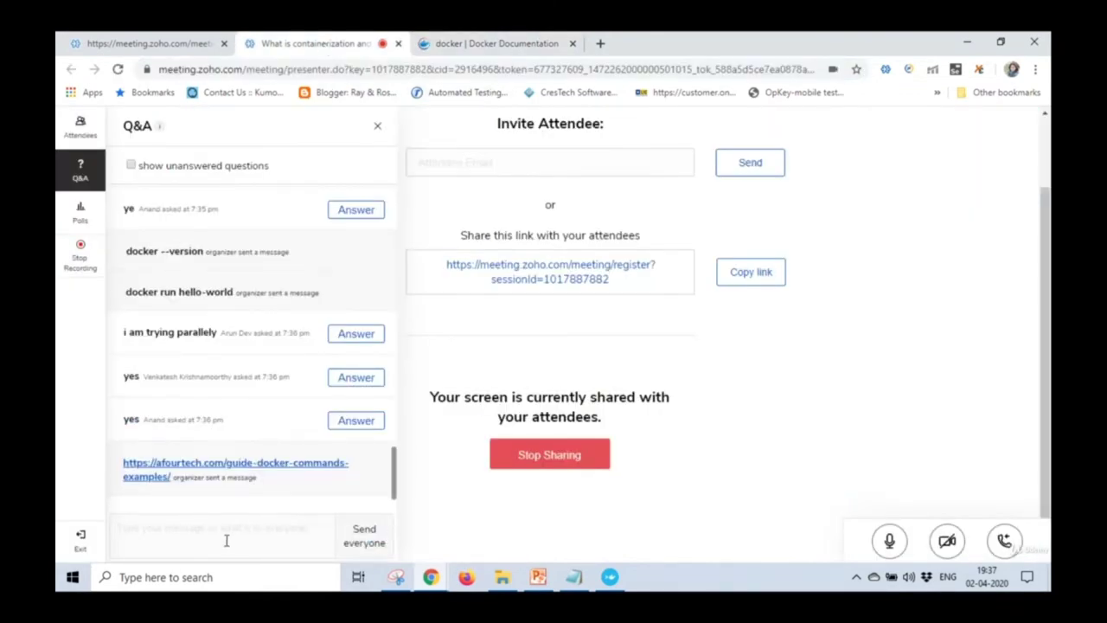
key("ctrl+v")
left_click(364, 544)
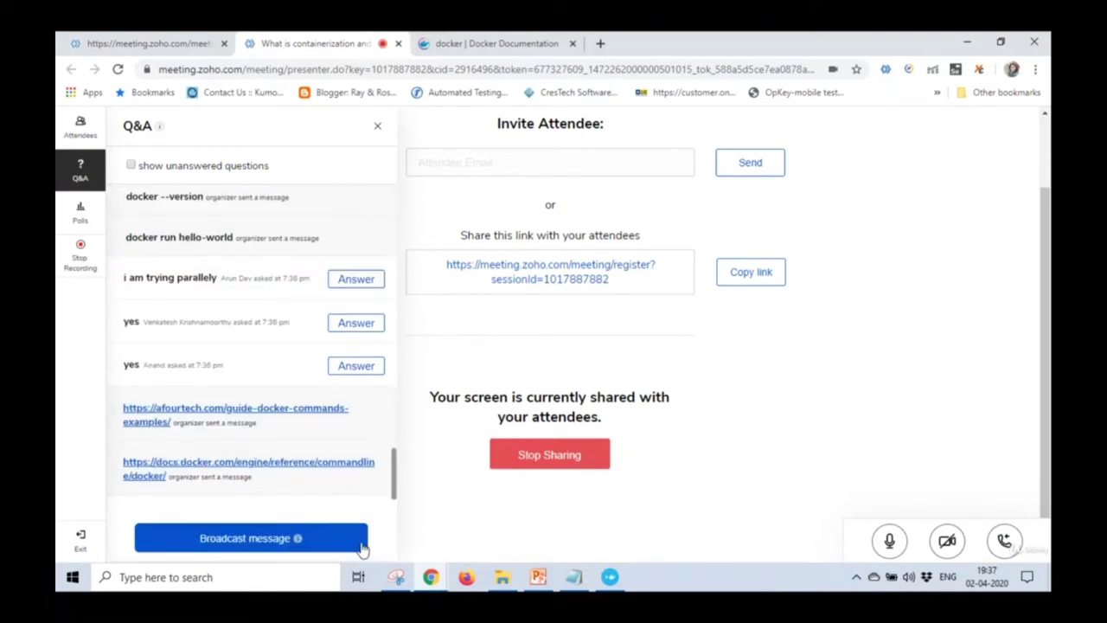
left_click(573, 577)
Paste the docs.docker.com link and the afourtech link into GG-2.txt, saving after each.
key("ctrl+v")
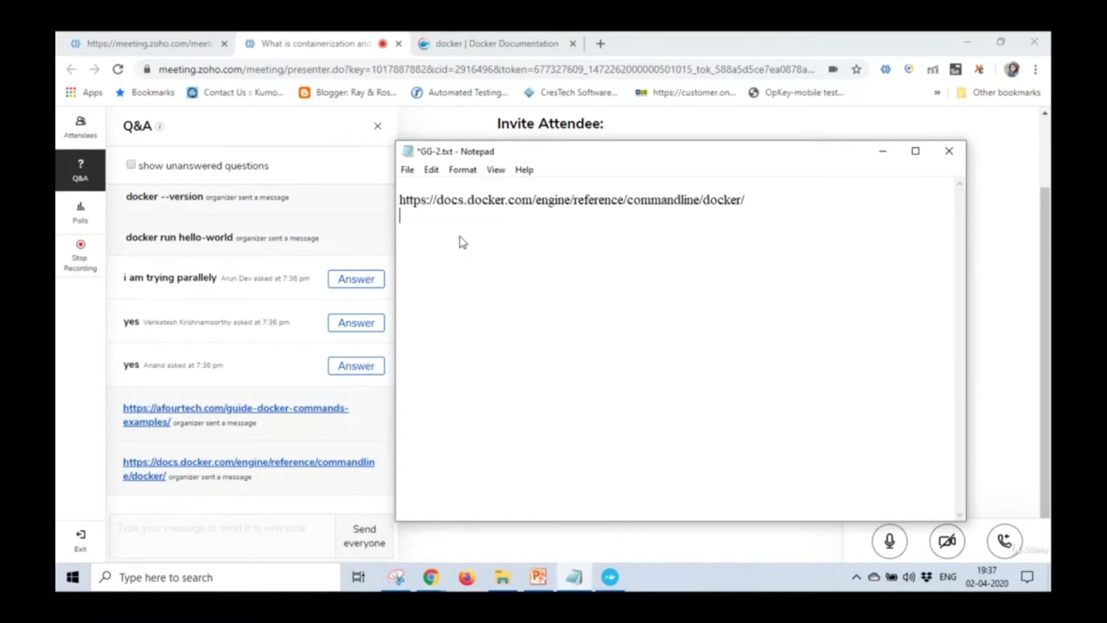
key("ctrl+s")
left_click_drag(177, 428, 139, 396)
key("ctrl+c")
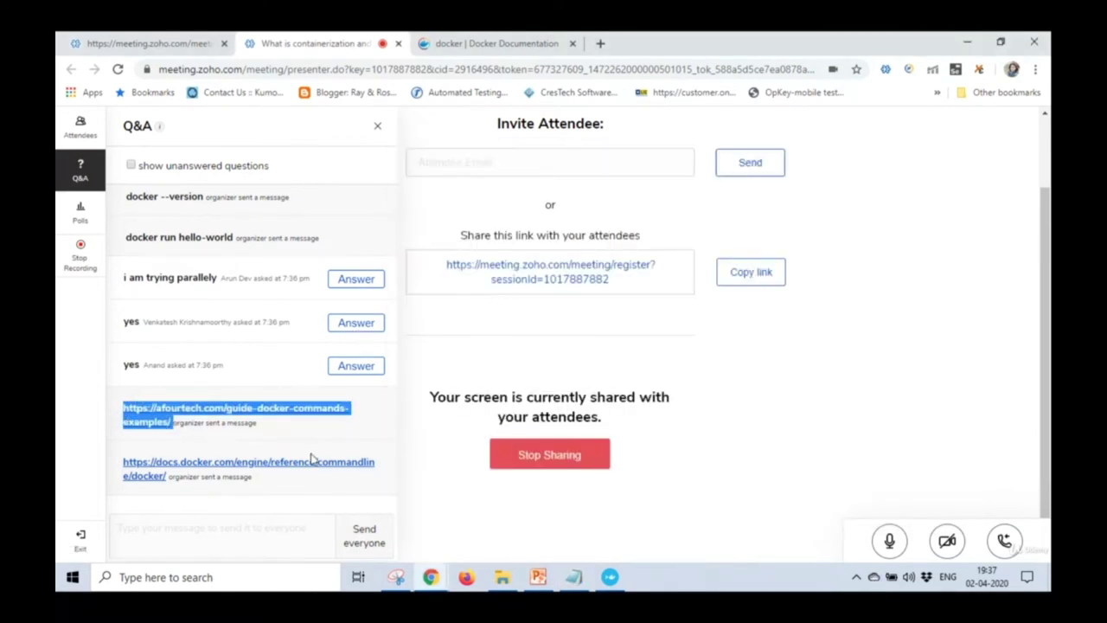
left_click(574, 577)
key("ctrl+v")
key("ctrl+s")
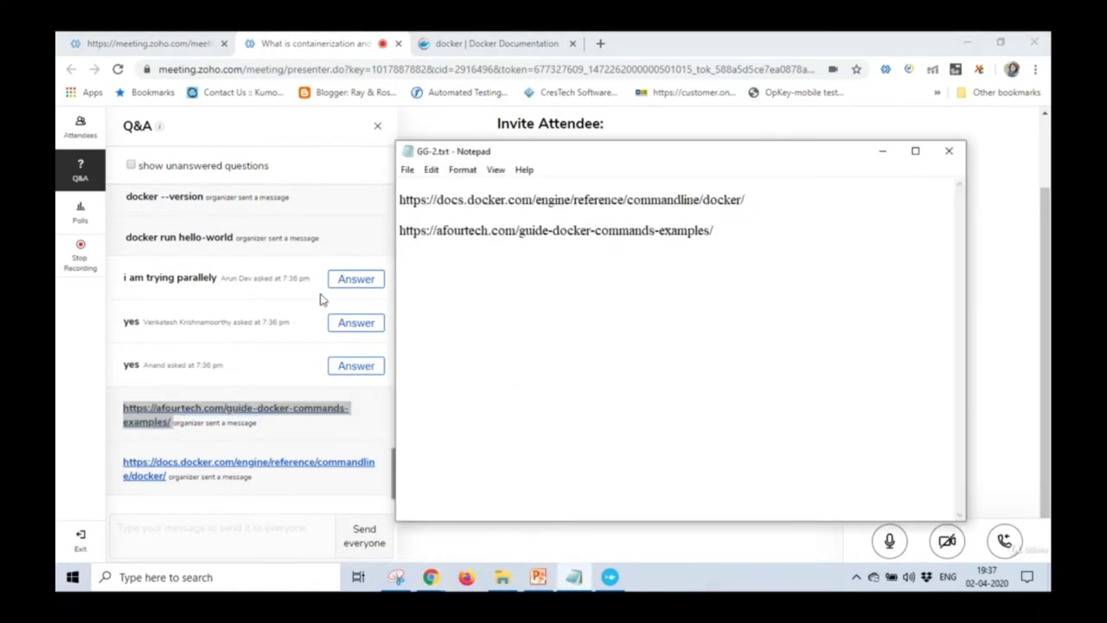
Copy the docker --version and docker run hello-world messages from the Q&A into GG-2.txt.
left_click_drag(126, 198, 327, 258)
key("ctrl+c")
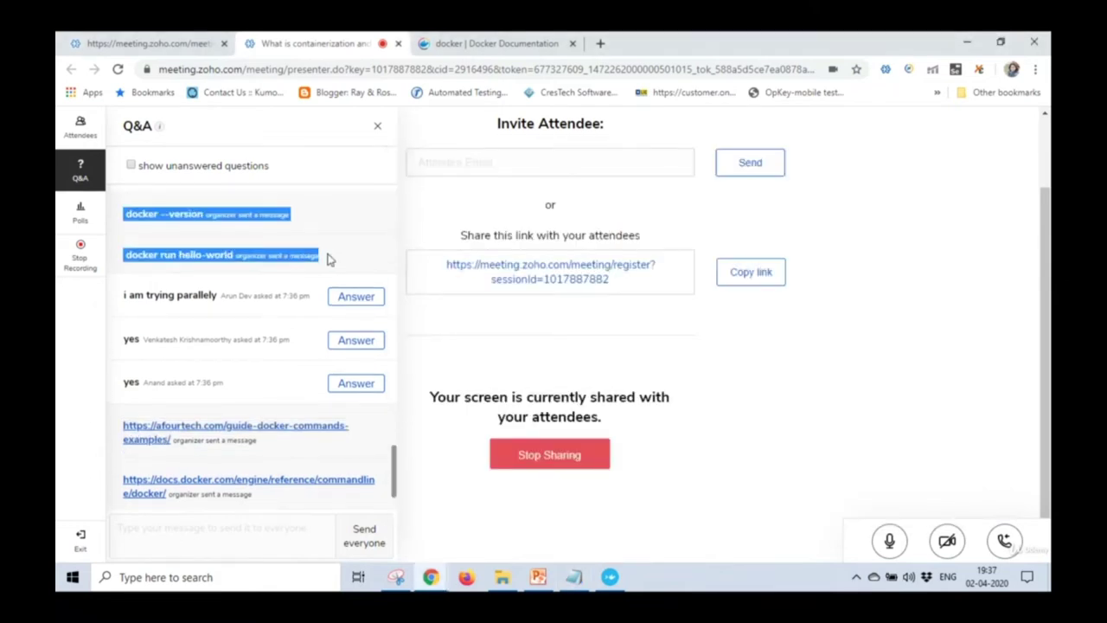
left_click(576, 579)
key("ctrl+v")
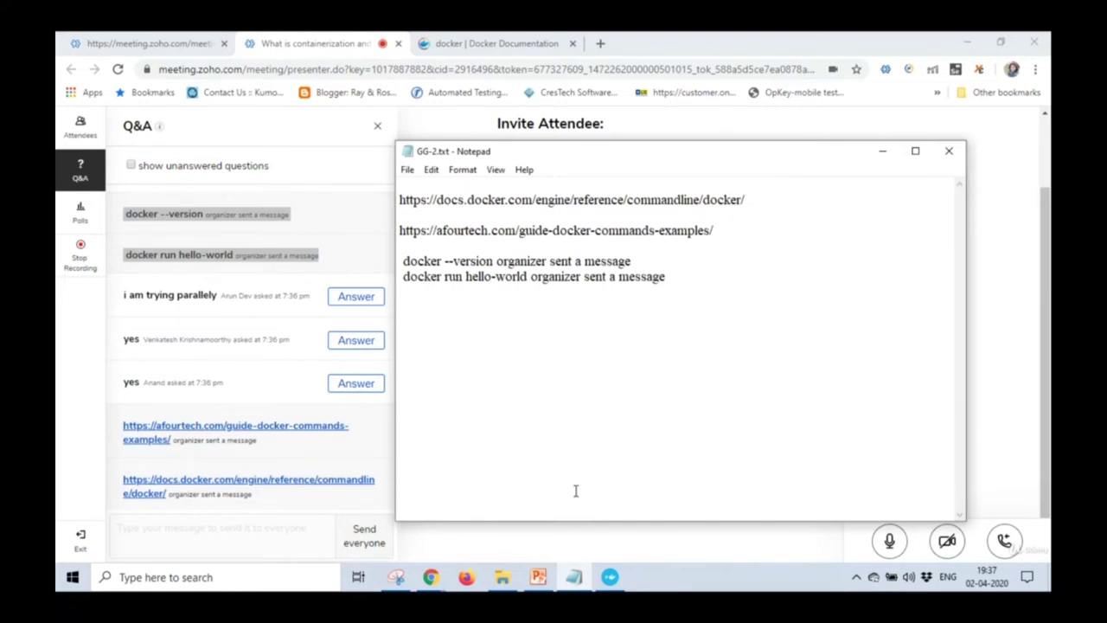
left_click(578, 539)
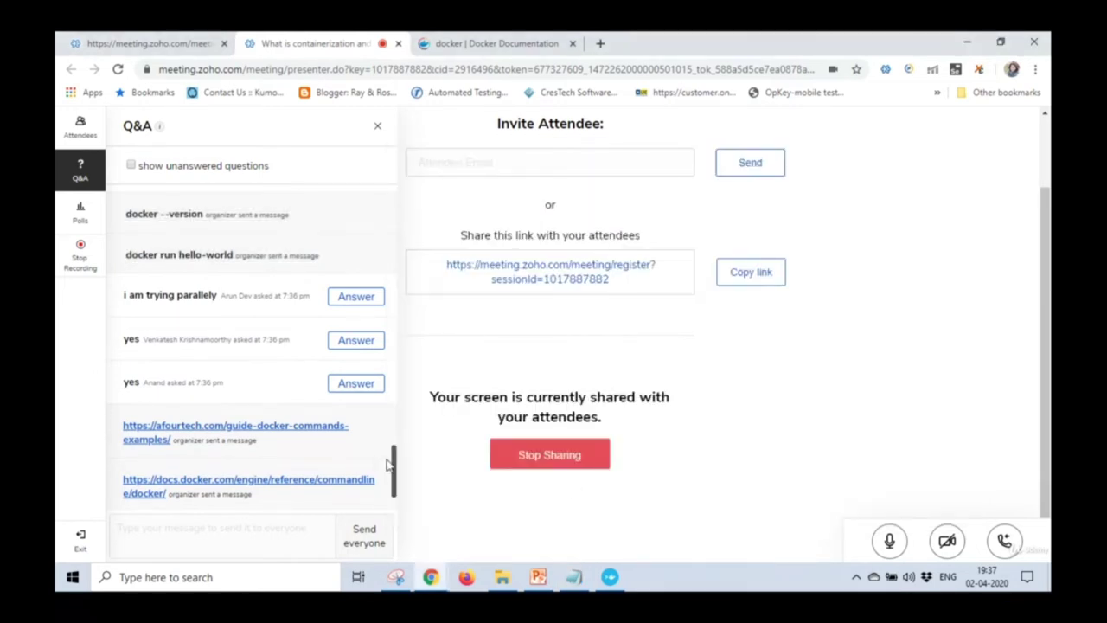
scroll(394, 489, "down", 1)
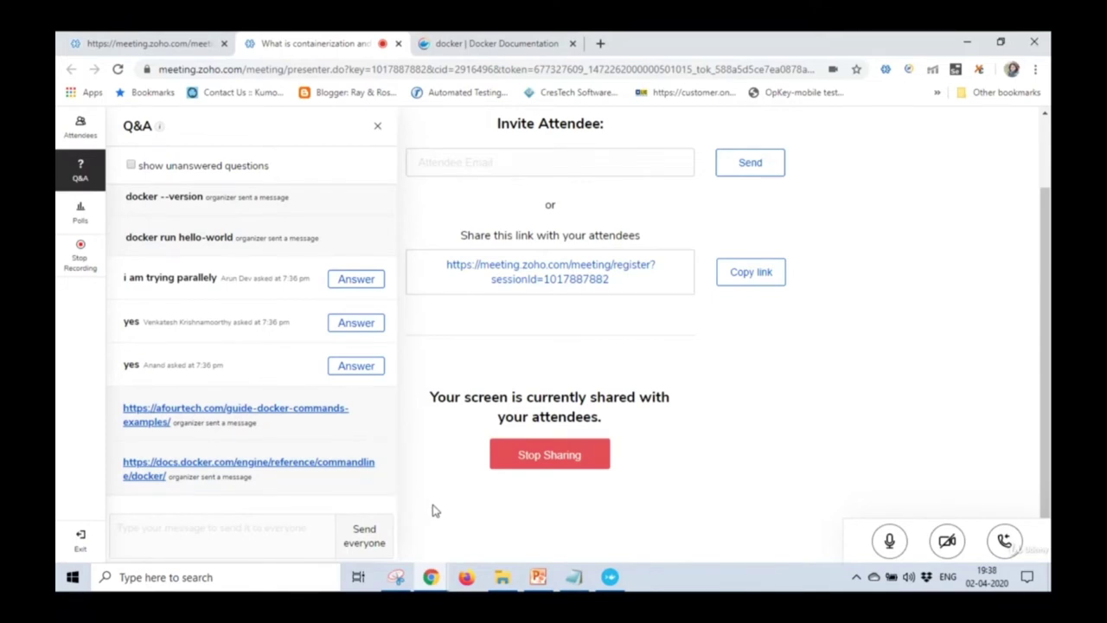
Run clear in the Docker terminal to get a fresh prompt.
left_click(573, 577)
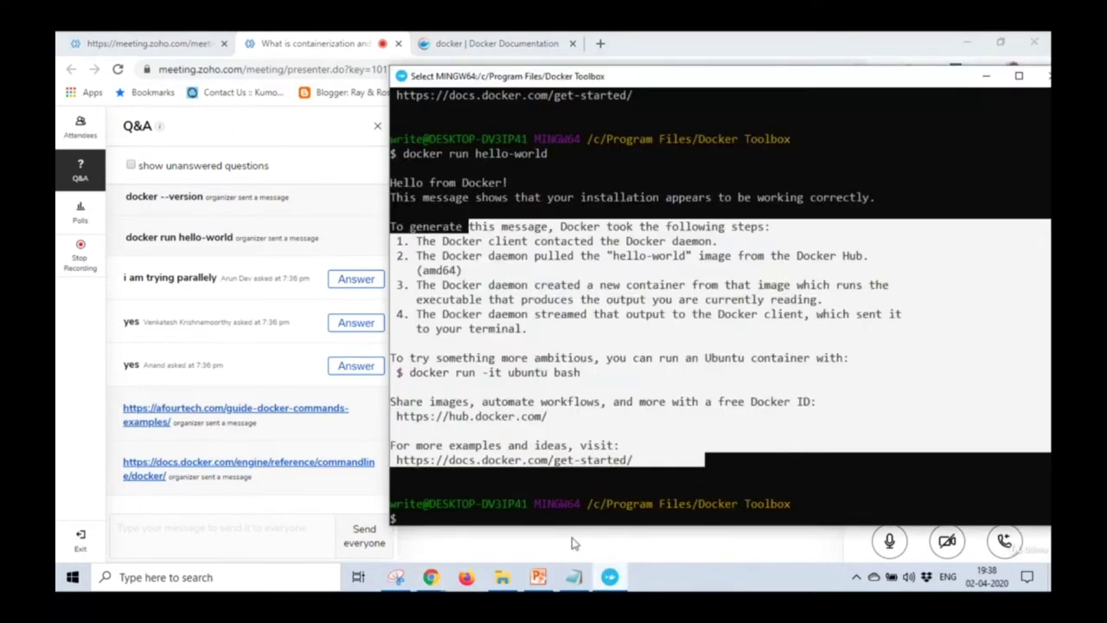
left_click(560, 524)
type("clear")
key("Return")
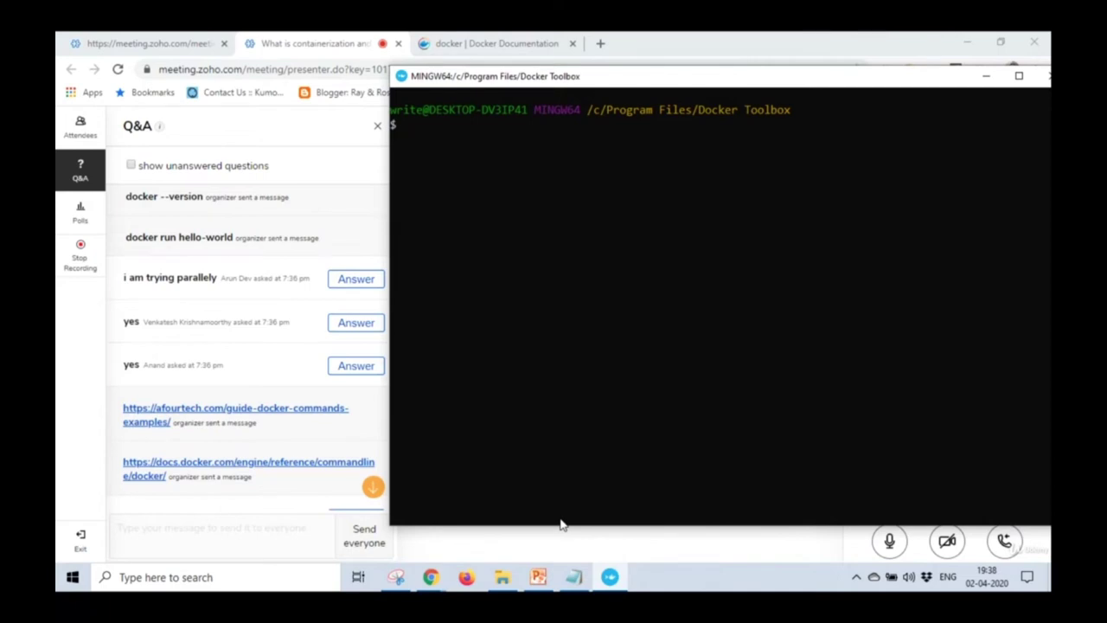
Read the attendees' Q&A replies confirming hello-world worked, then bring PowerPoint to the front.
left_click(373, 486)
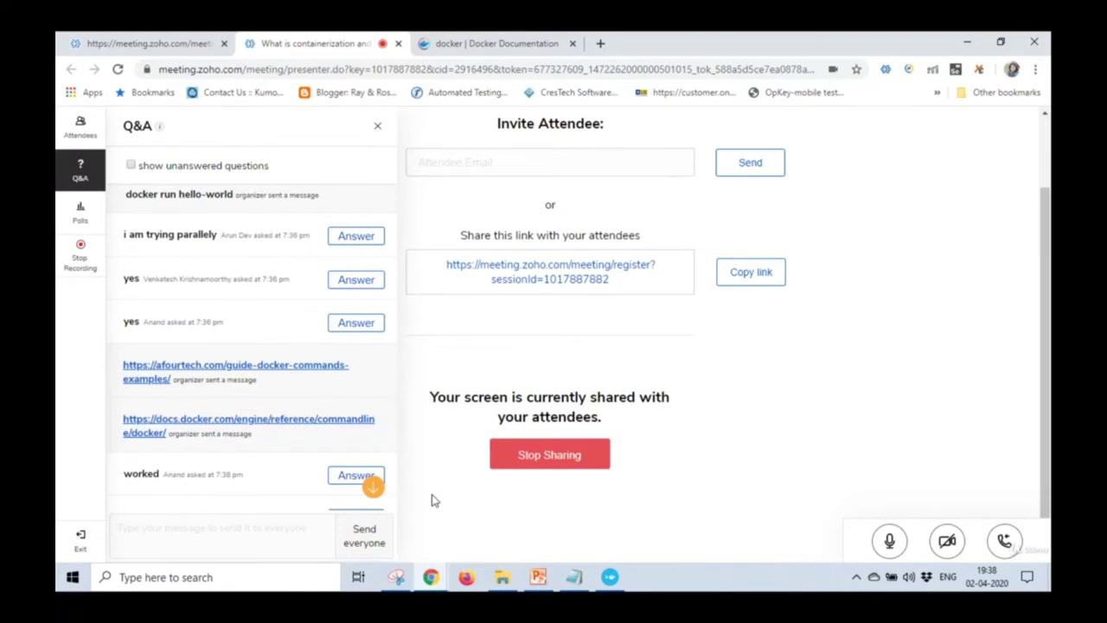
left_click(374, 490)
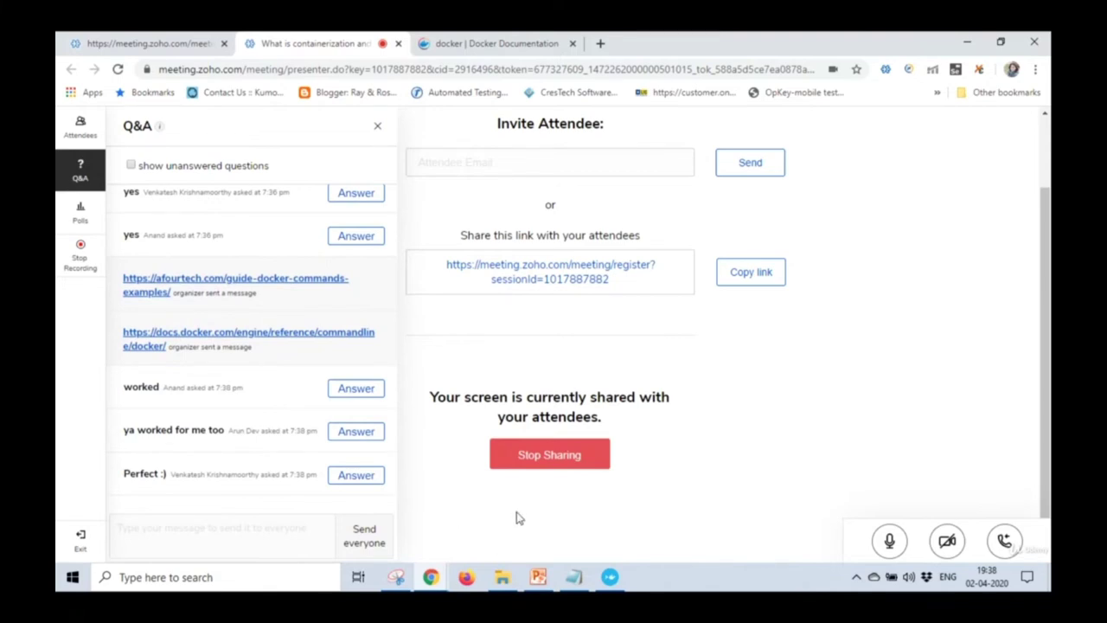
left_click(537, 576)
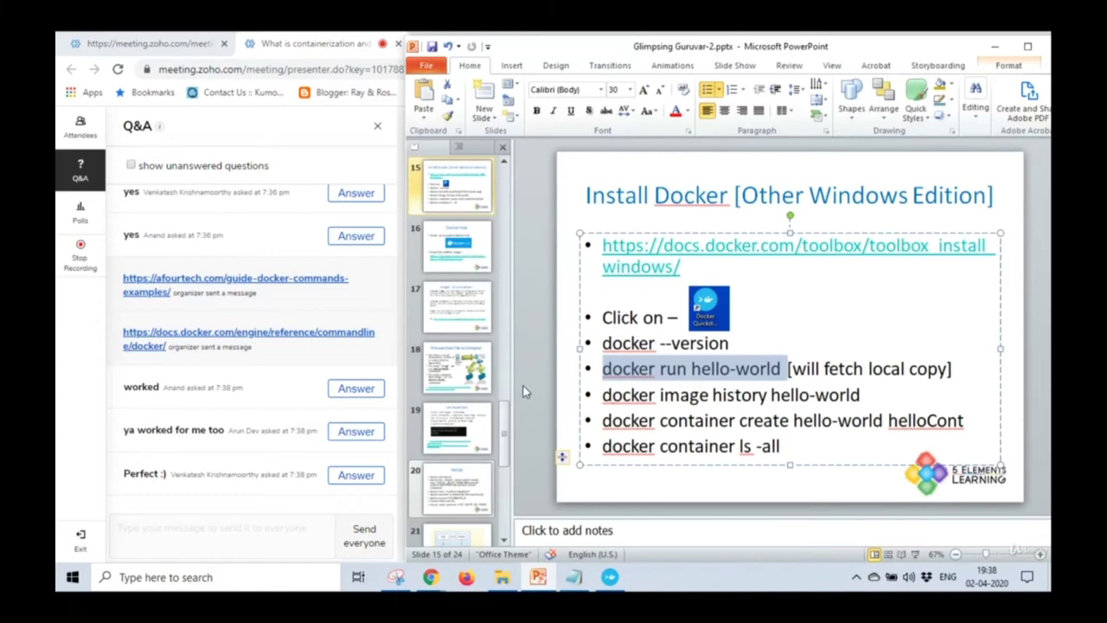
Show slide 16, Docker Hub, highlight its search URL, then switch to the Docker CLI reference tab.
left_click(474, 259)
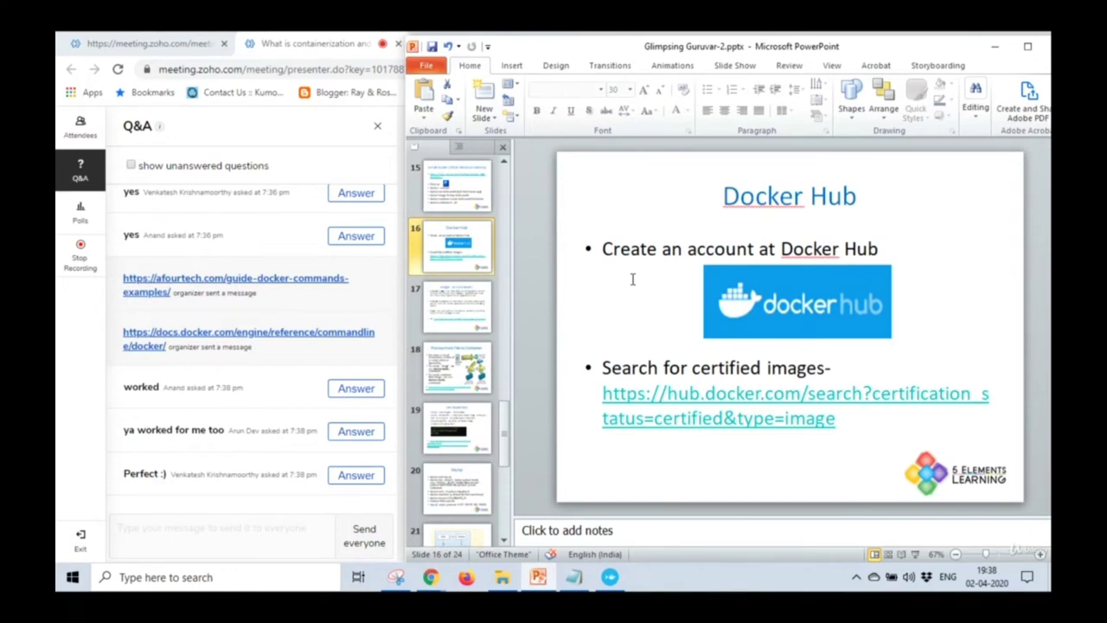
left_click_drag(845, 420, 628, 403)
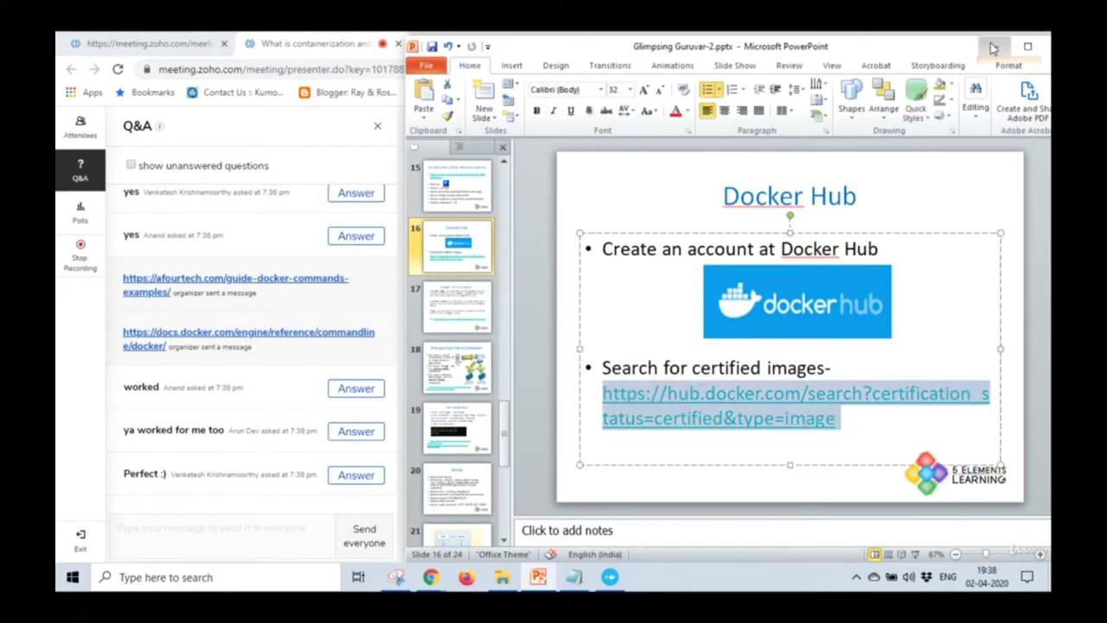
left_click(994, 46)
left_click(493, 44)
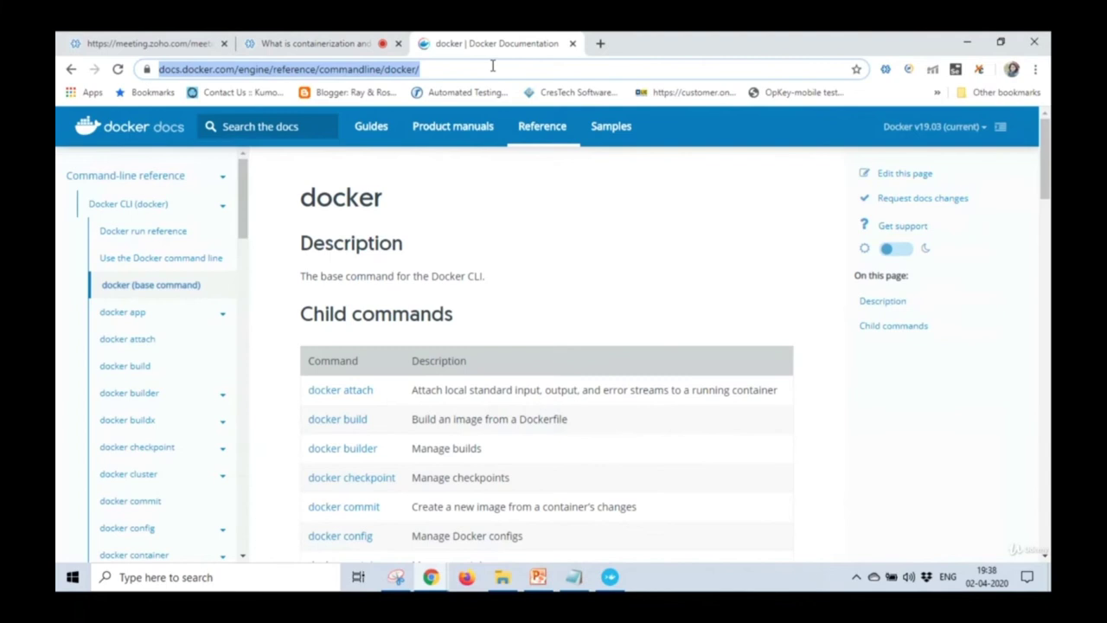
Google 'docker hub' in a new tab, open Docker Hub, and send its link in the Q&A.
left_click(598, 43)
type("doc")
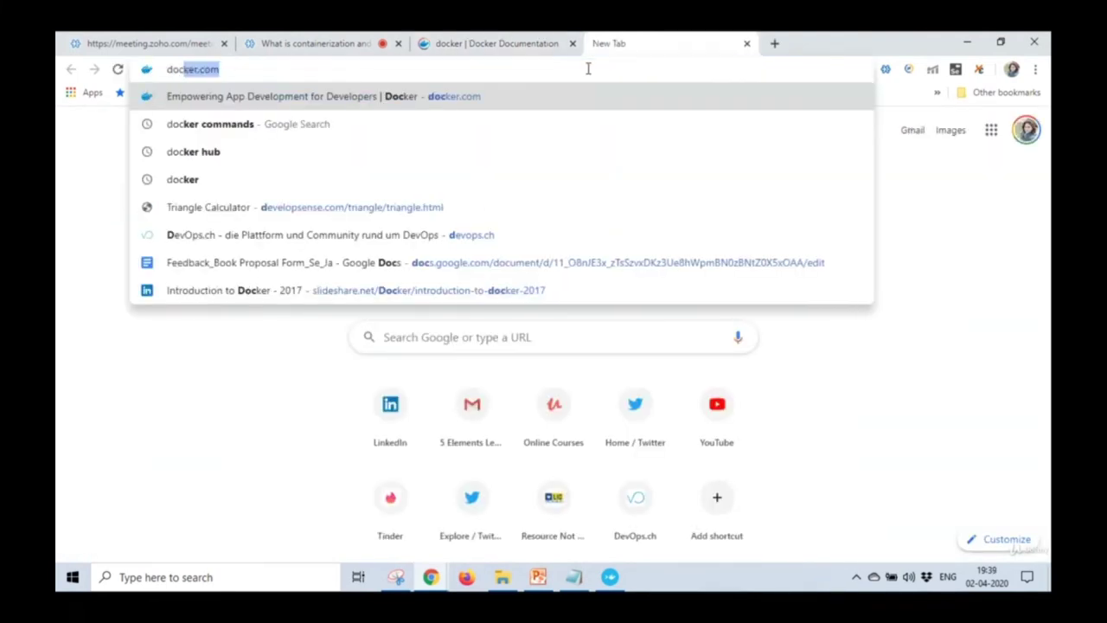
type("ker hub")
key("Return")
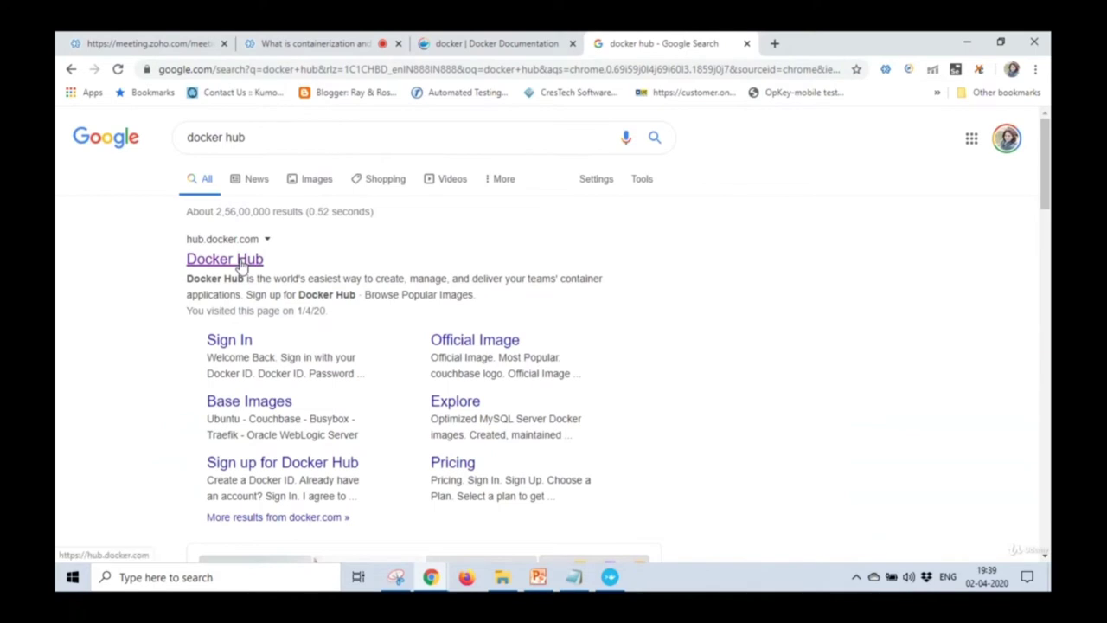
left_click(239, 259)
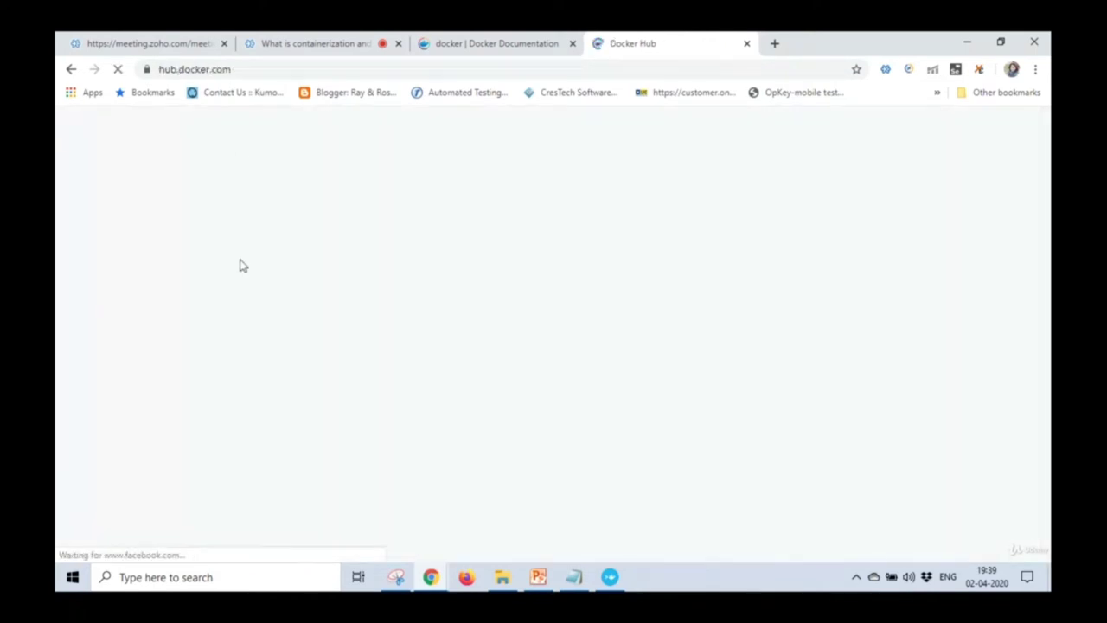
left_click(261, 67)
key("ctrl+c")
left_click(274, 43)
left_click(230, 533)
key("ctrl+v")
key("Return")
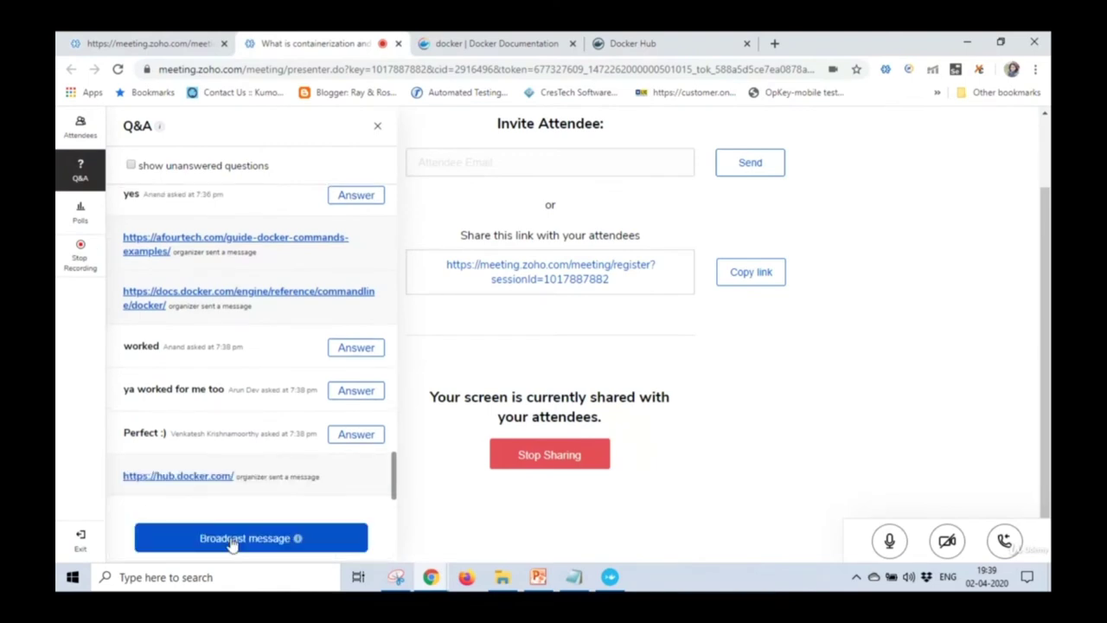
Add a 'Docker hub-' line with the Docker Hub link to GG-2.txt and save.
left_click(573, 576)
type("Docker hub-")
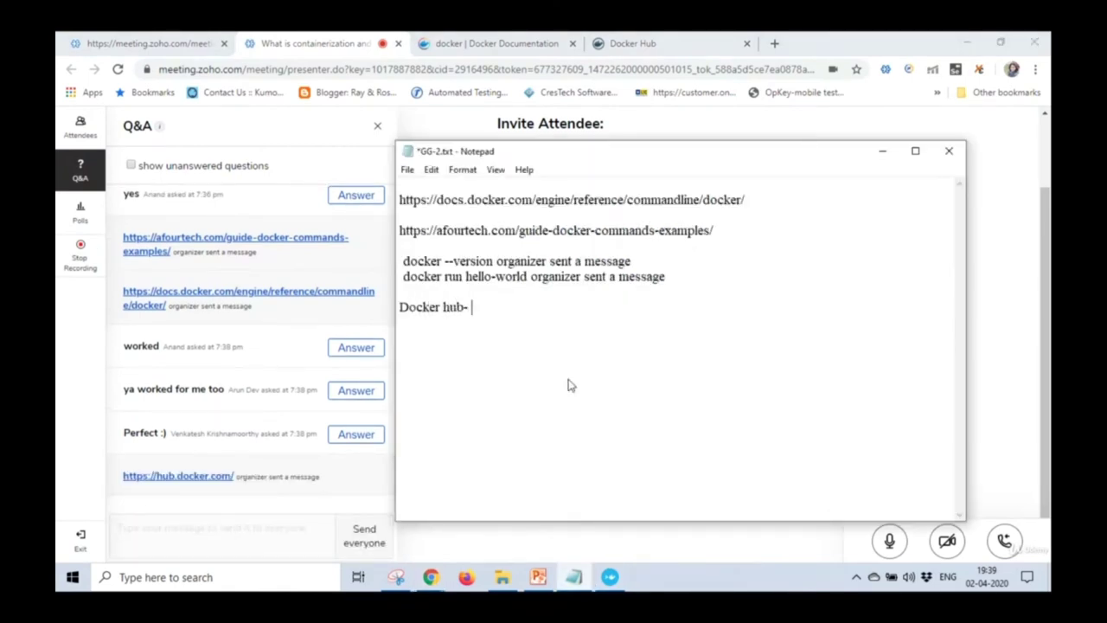
key("ctrl+v")
key("Return")
key("Return")
key("ctrl+s")
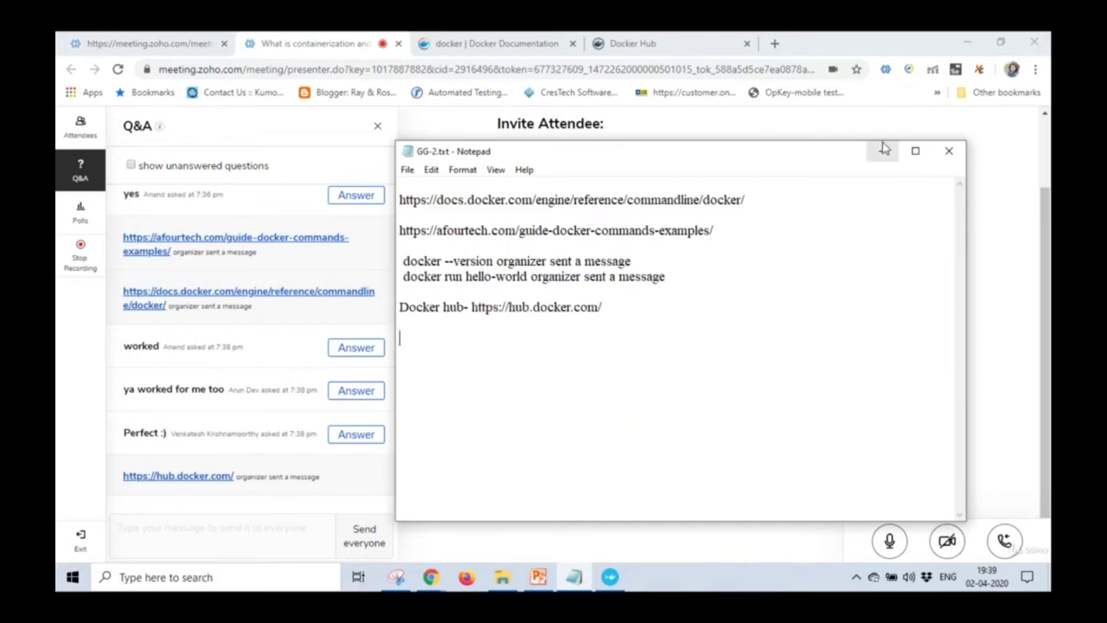
left_click(884, 149)
left_click(687, 41)
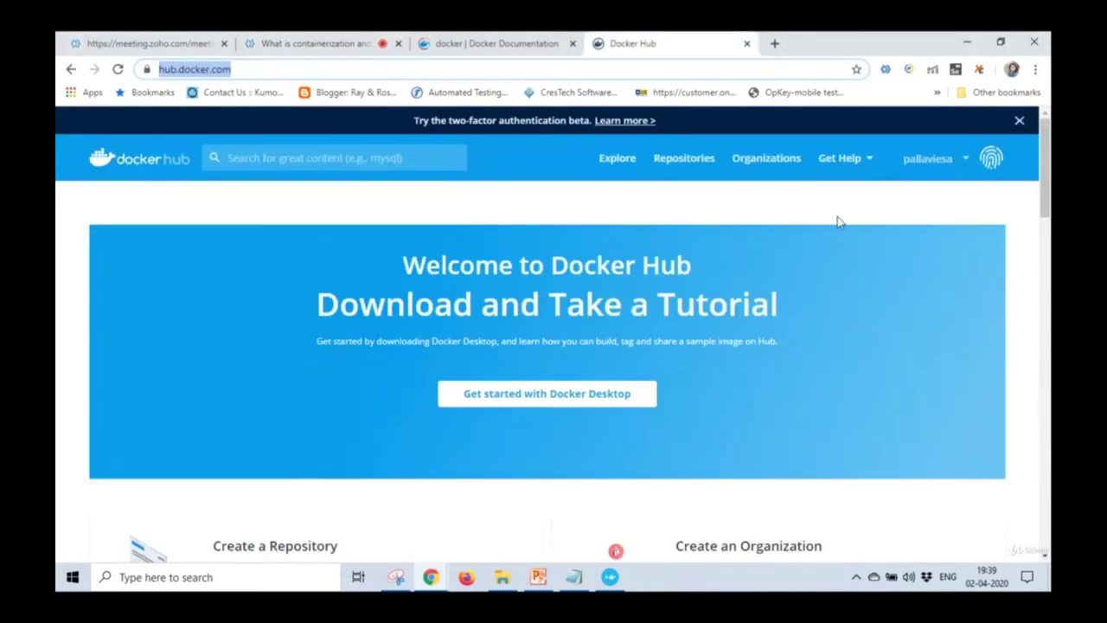
Check Docker Hub's Repositories, open the Explore page of container images, then return to Zoho Meeting.
left_click(700, 161)
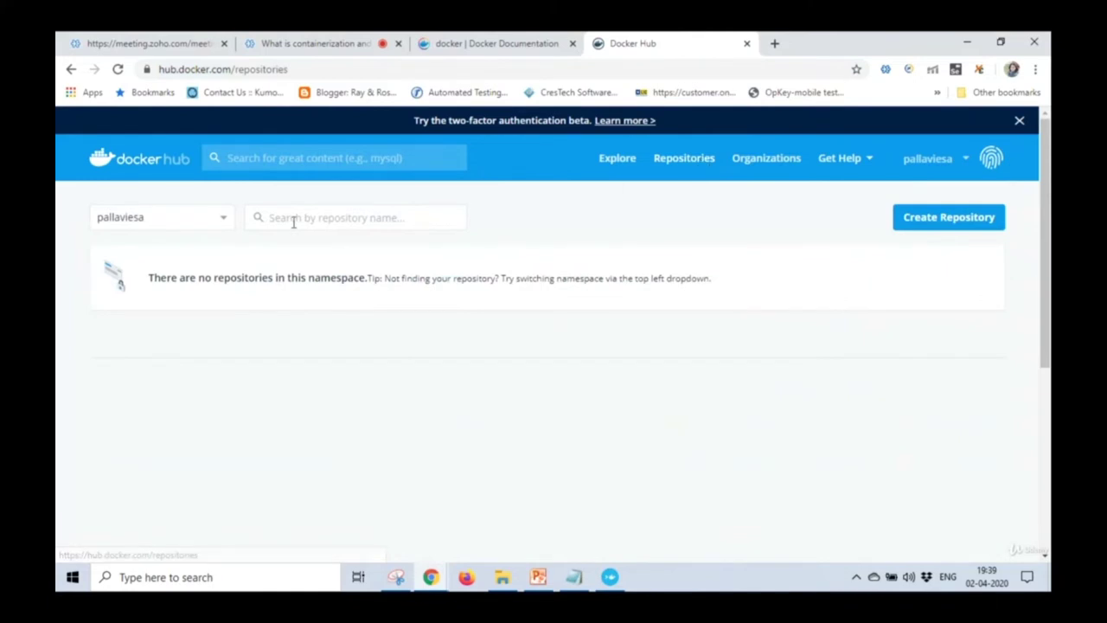
left_click(289, 222)
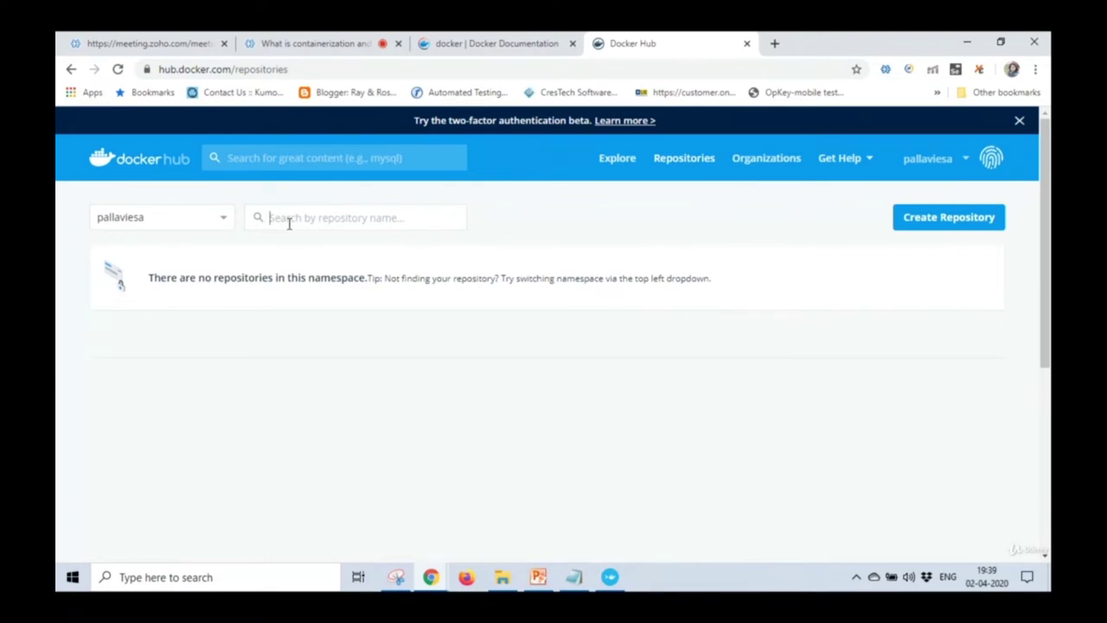
left_click(611, 168)
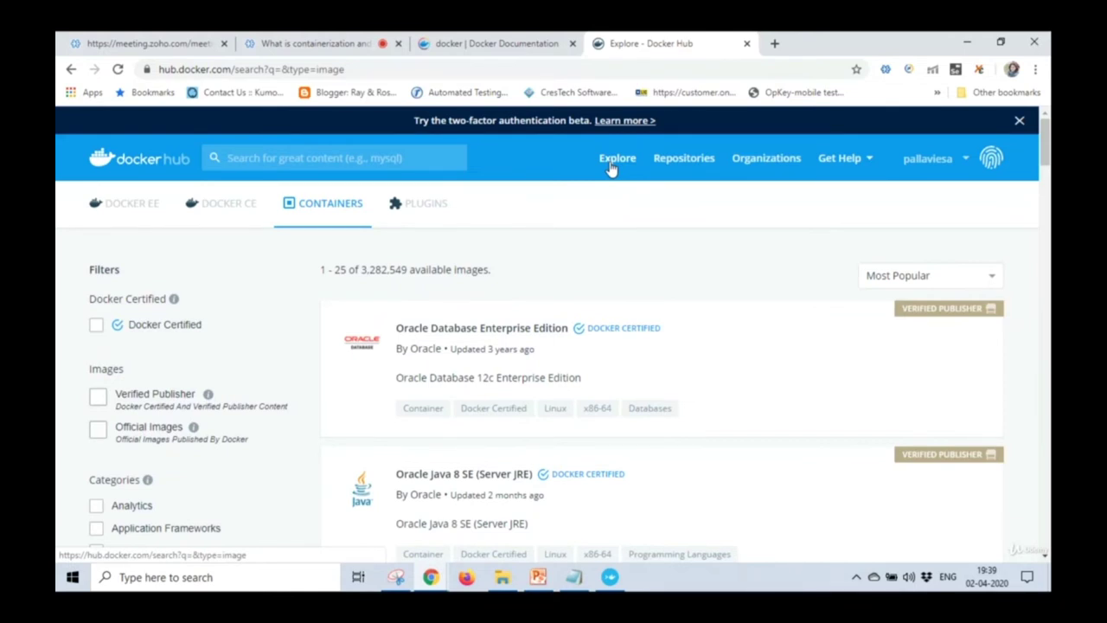
left_click(297, 39)
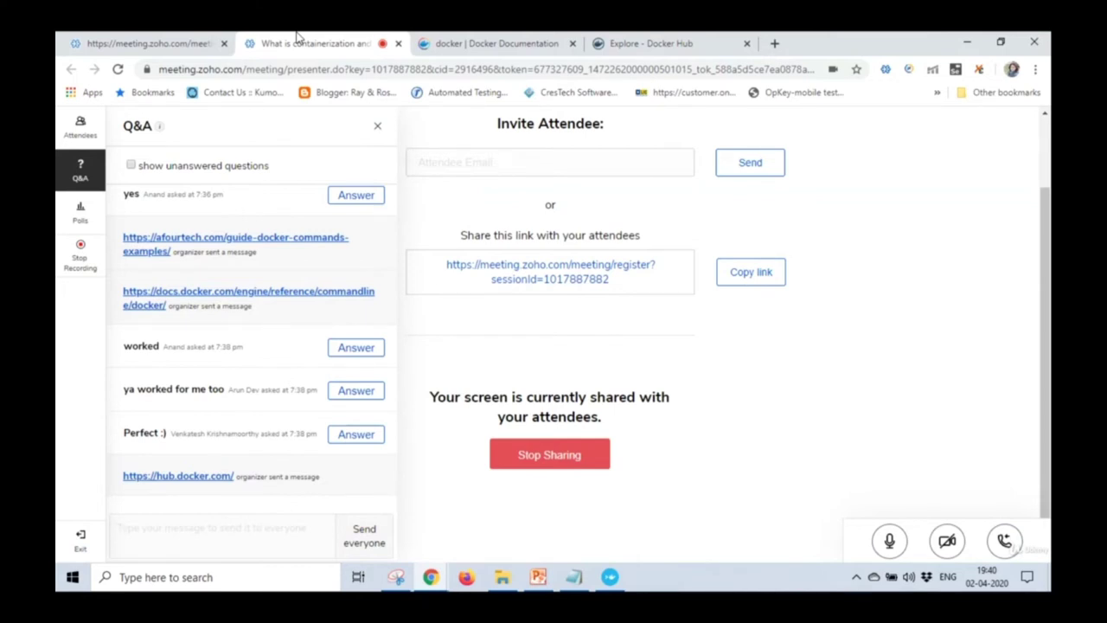
left_click(651, 42)
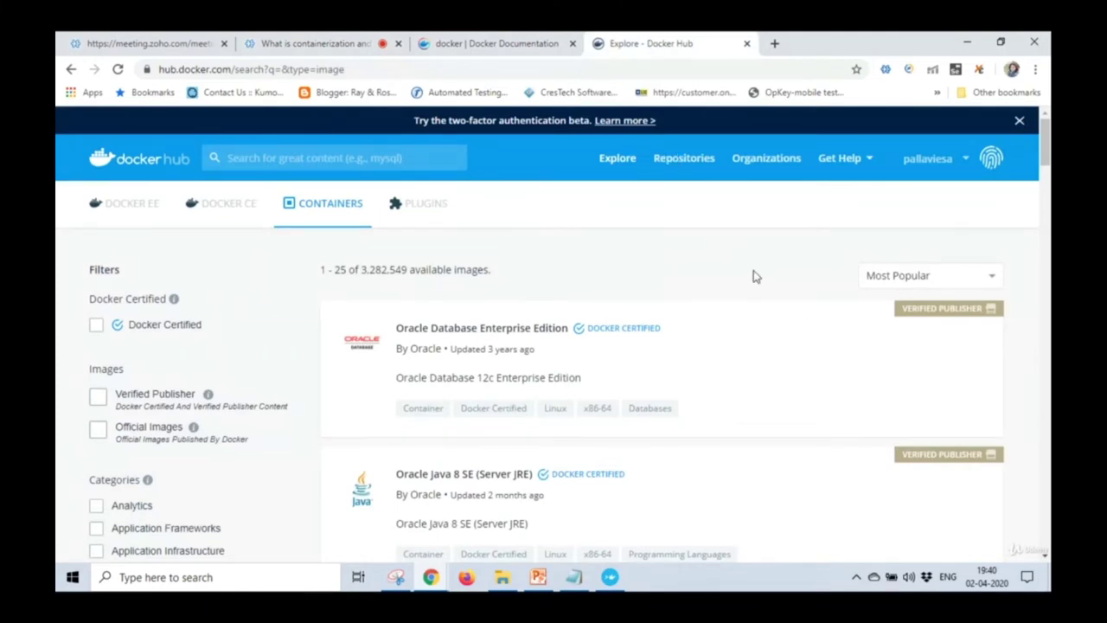
scroll(754, 275, "down", 2)
scroll(755, 275, "up", 2)
scroll(753, 274, "down", 1)
scroll(754, 278, "down", 1)
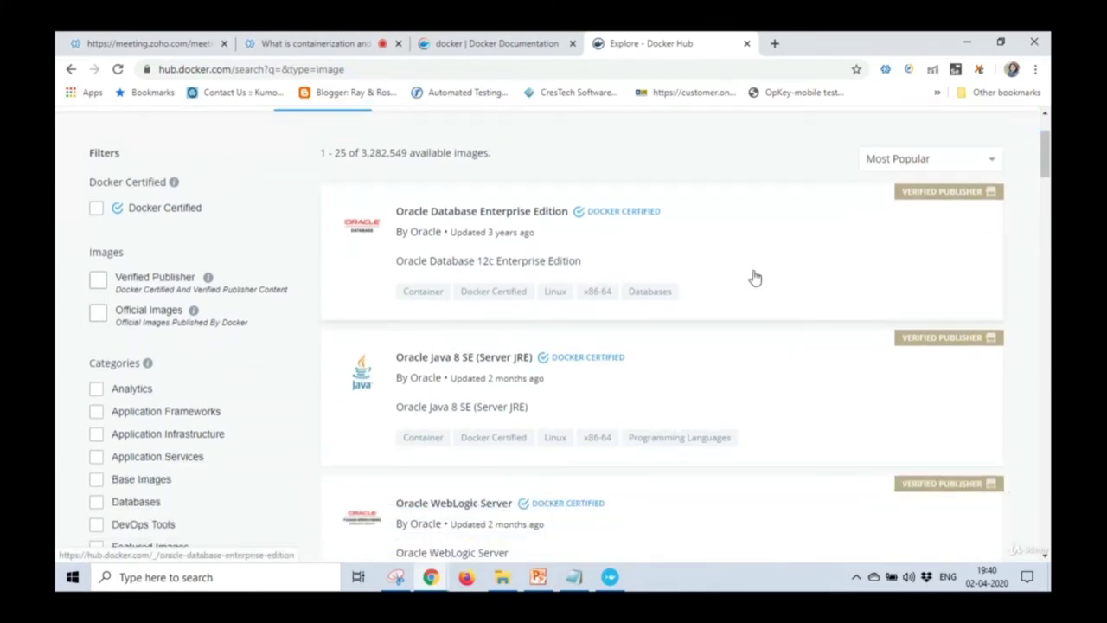
scroll(754, 278, "down", 1)
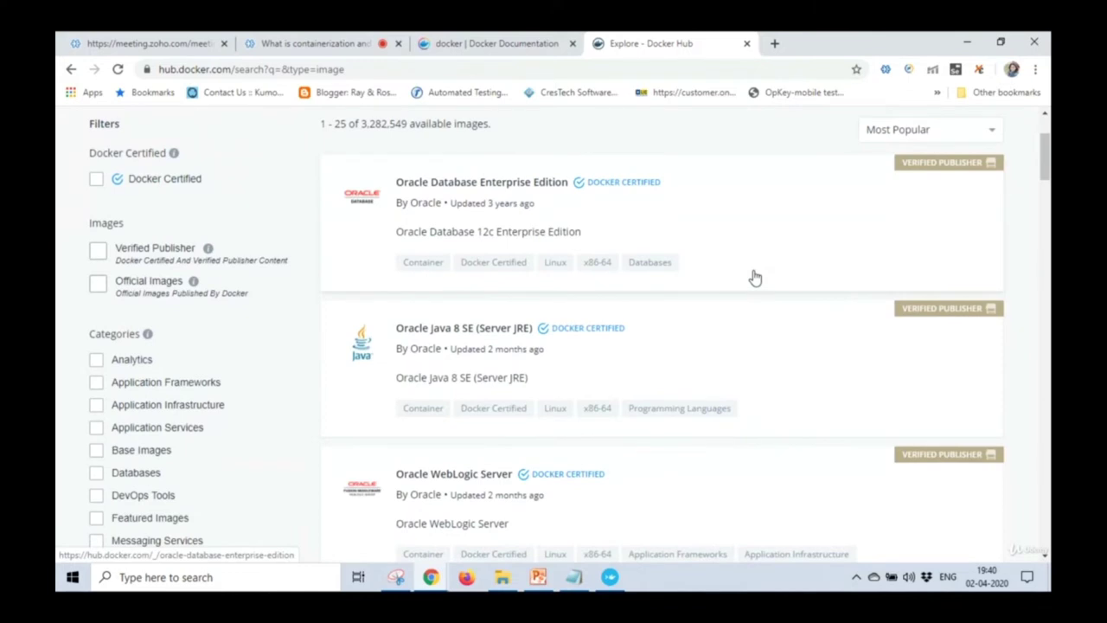
scroll(754, 277, "down", 5)
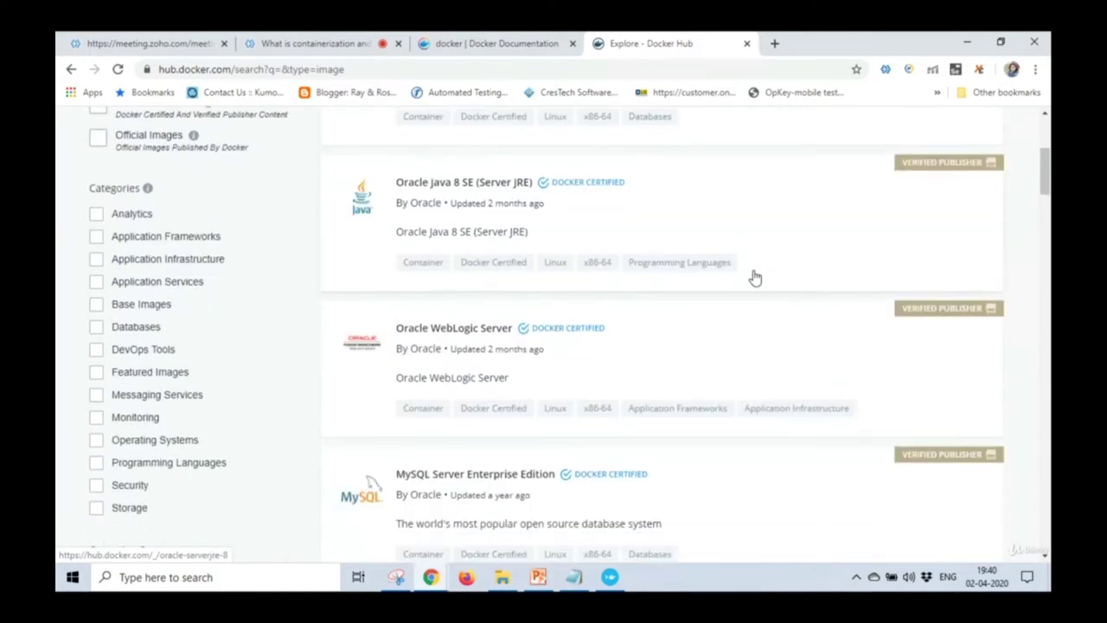
scroll(754, 277, "down", 10)
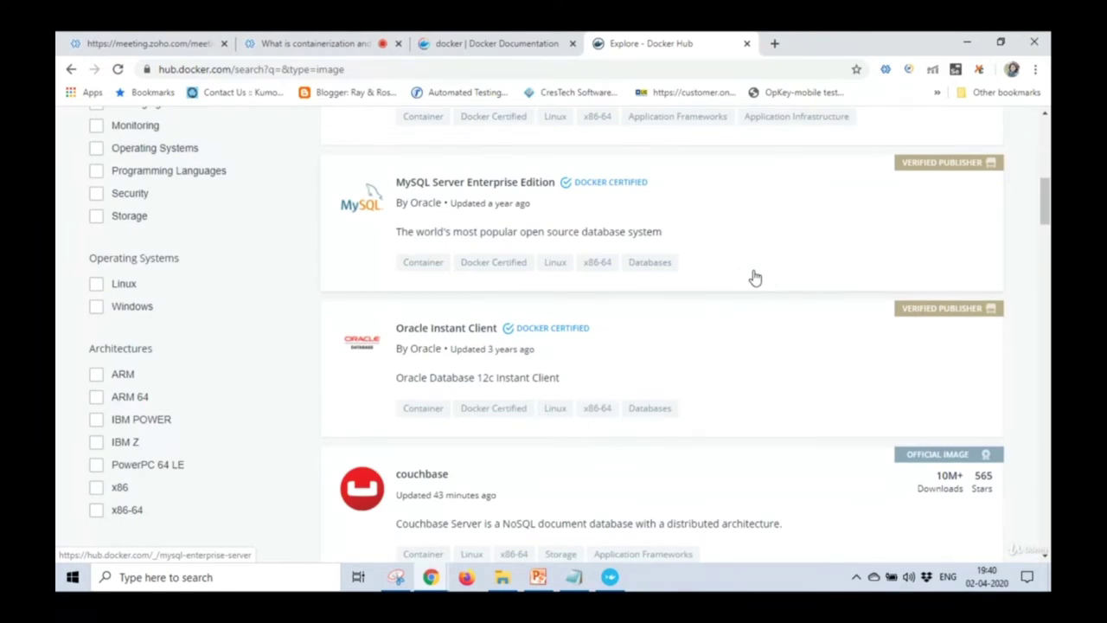
scroll(754, 278, "down", 10)
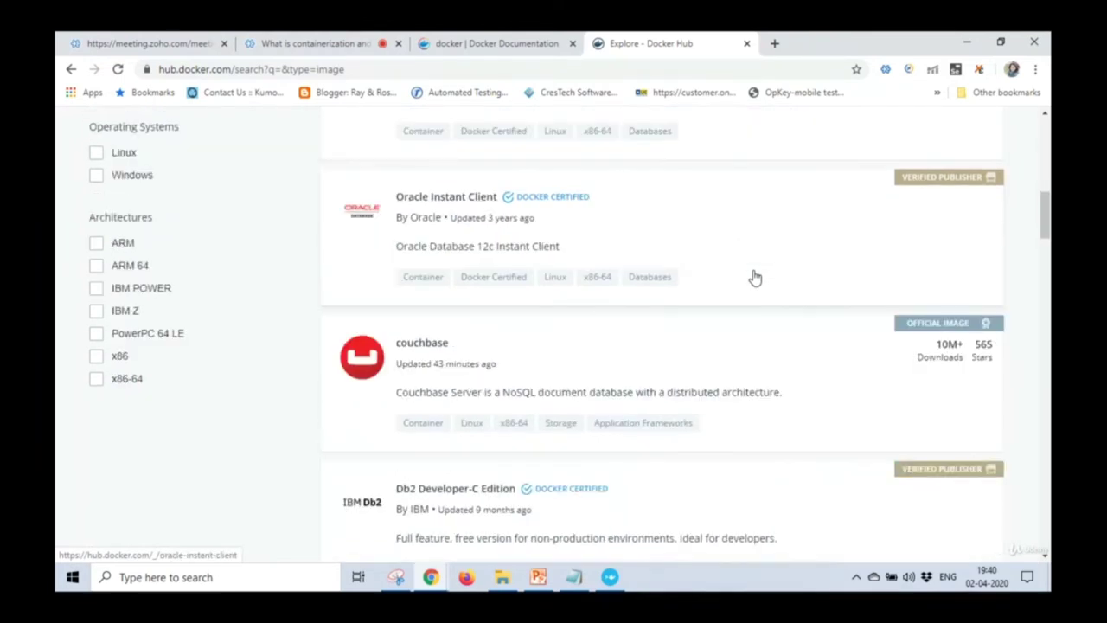
scroll(754, 278, "down", 15)
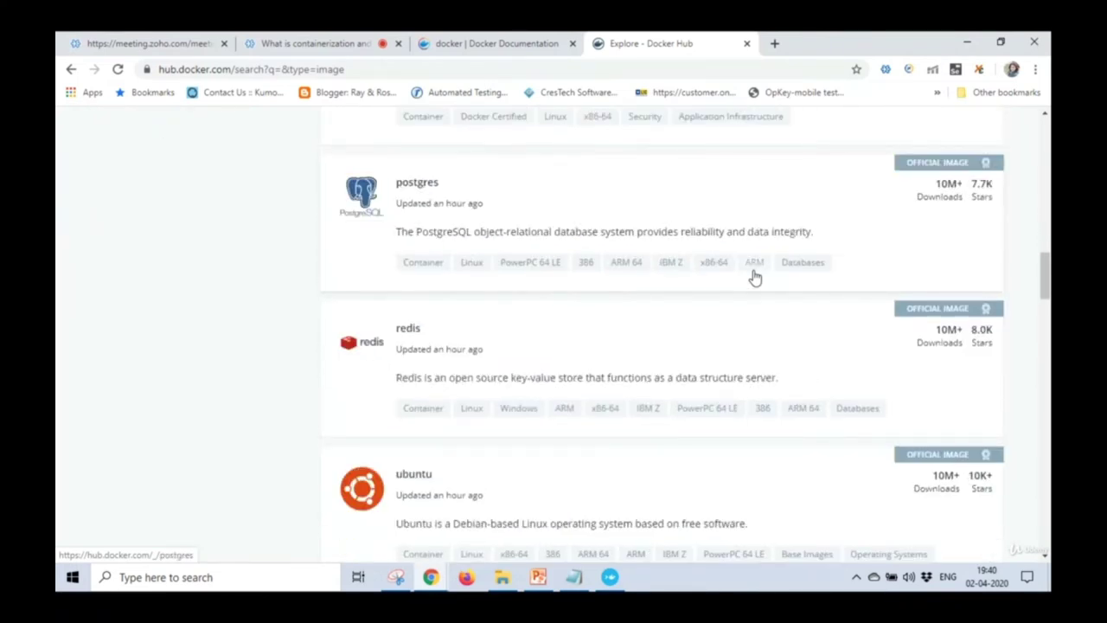
scroll(754, 278, "down", 15)
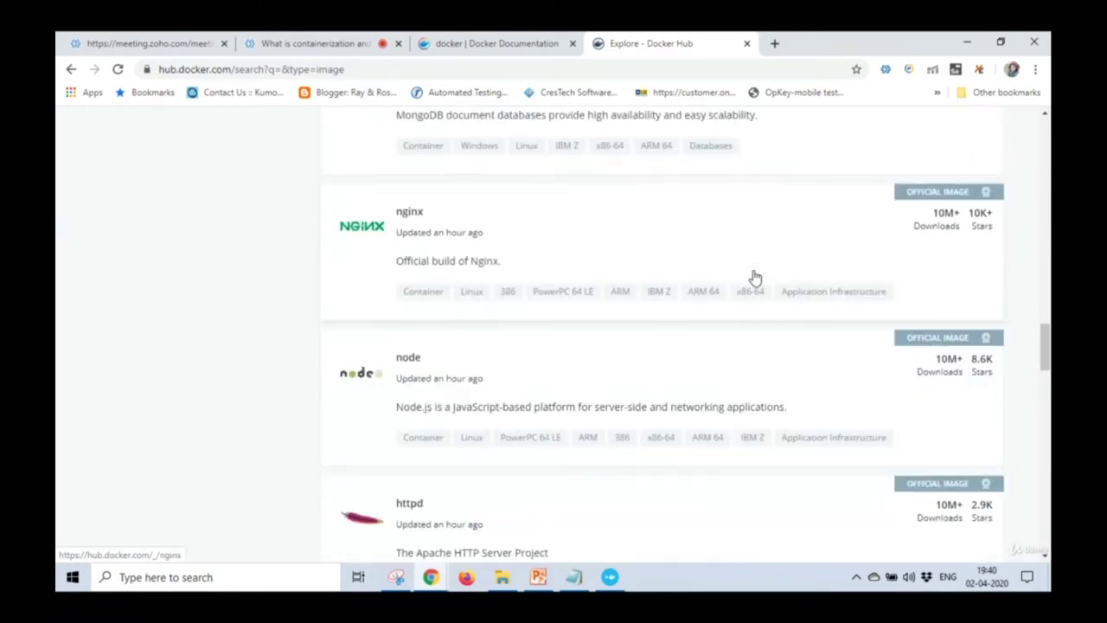
scroll(754, 277, "down", 5)
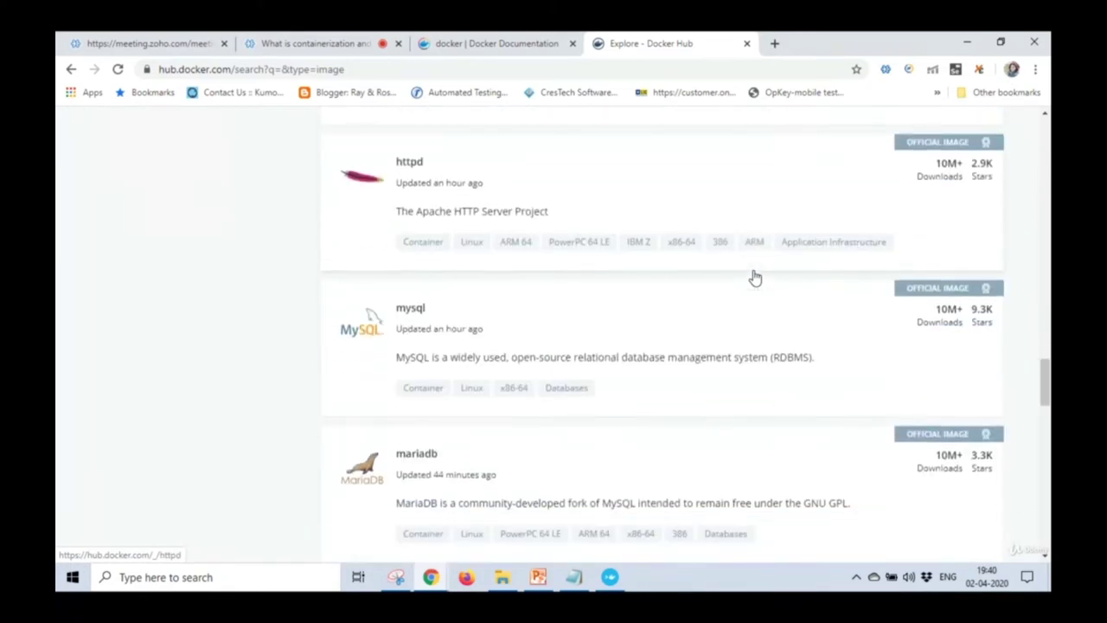
scroll(754, 278, "down", 4)
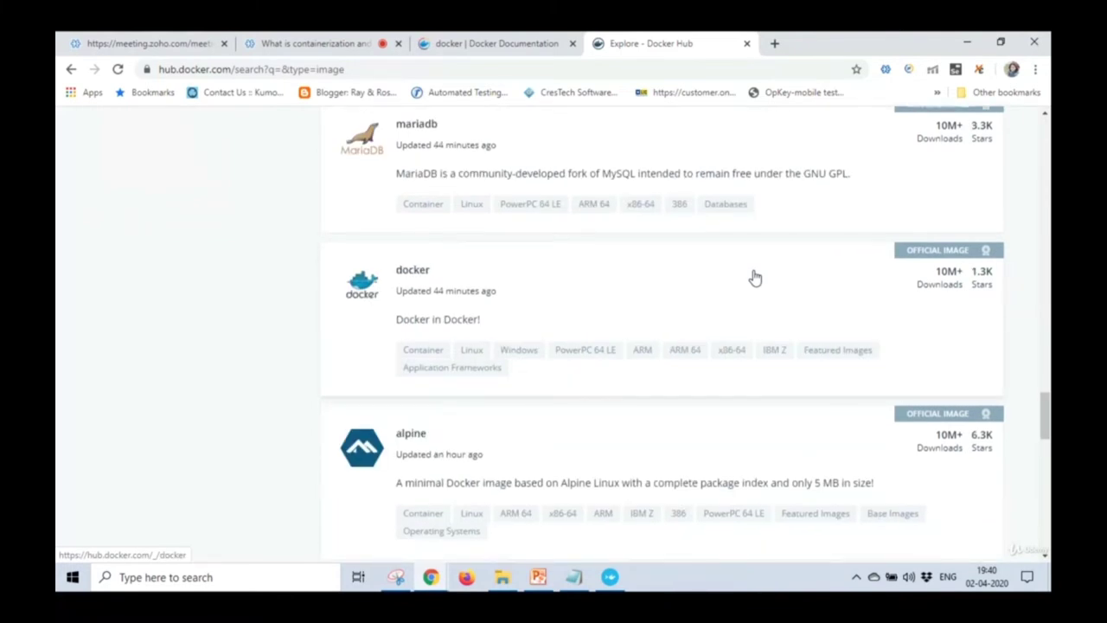
scroll(754, 278, "down", 4)
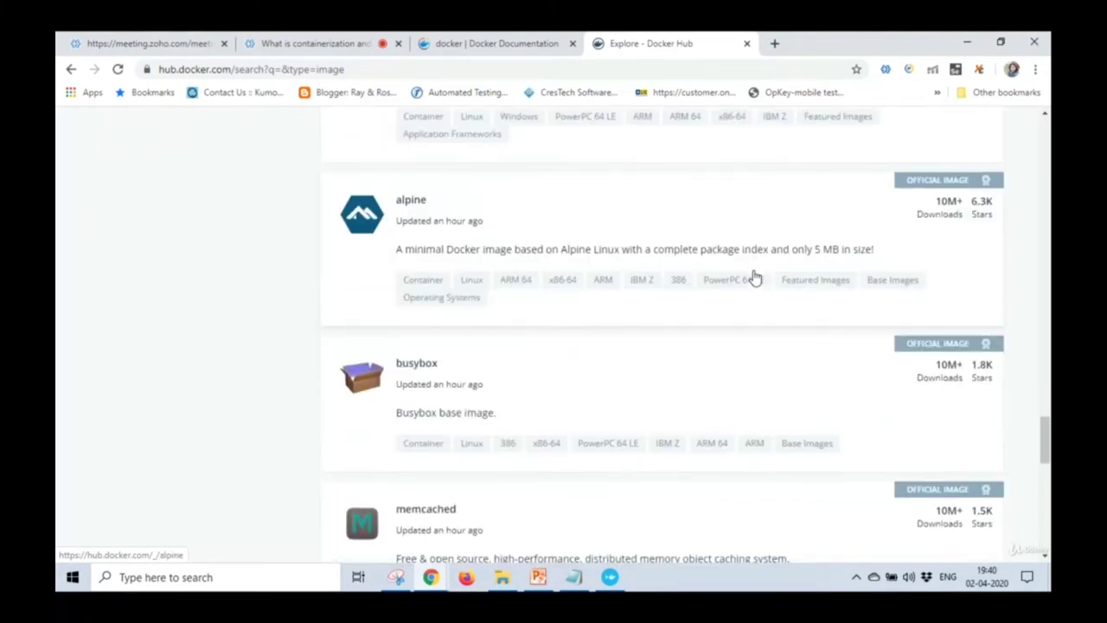
scroll(754, 278, "down", 5)
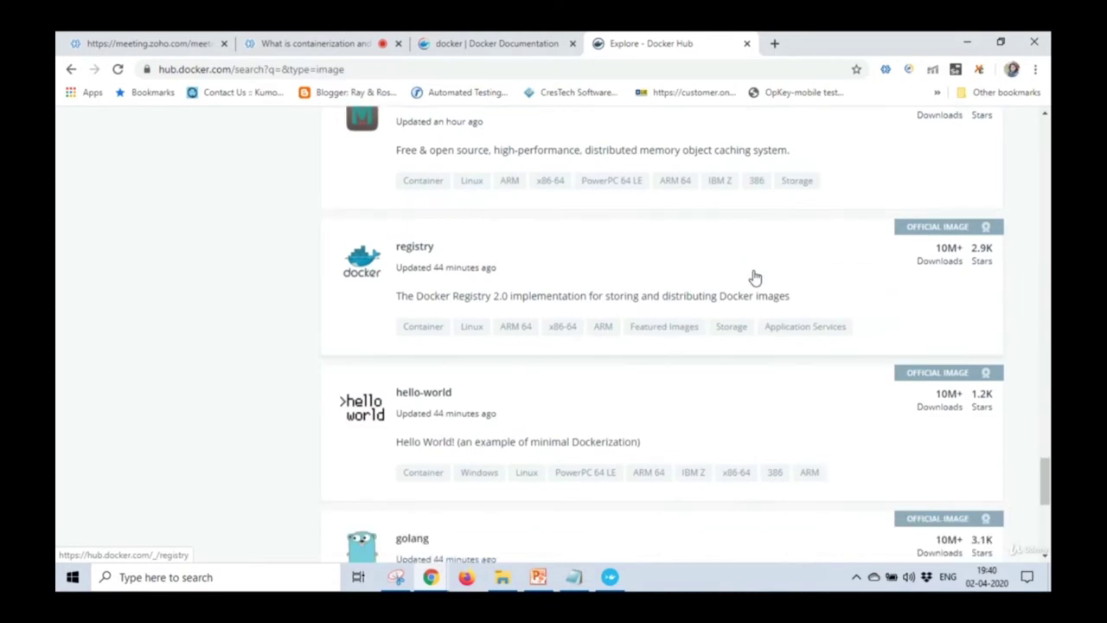
scroll(754, 277, "down", 5)
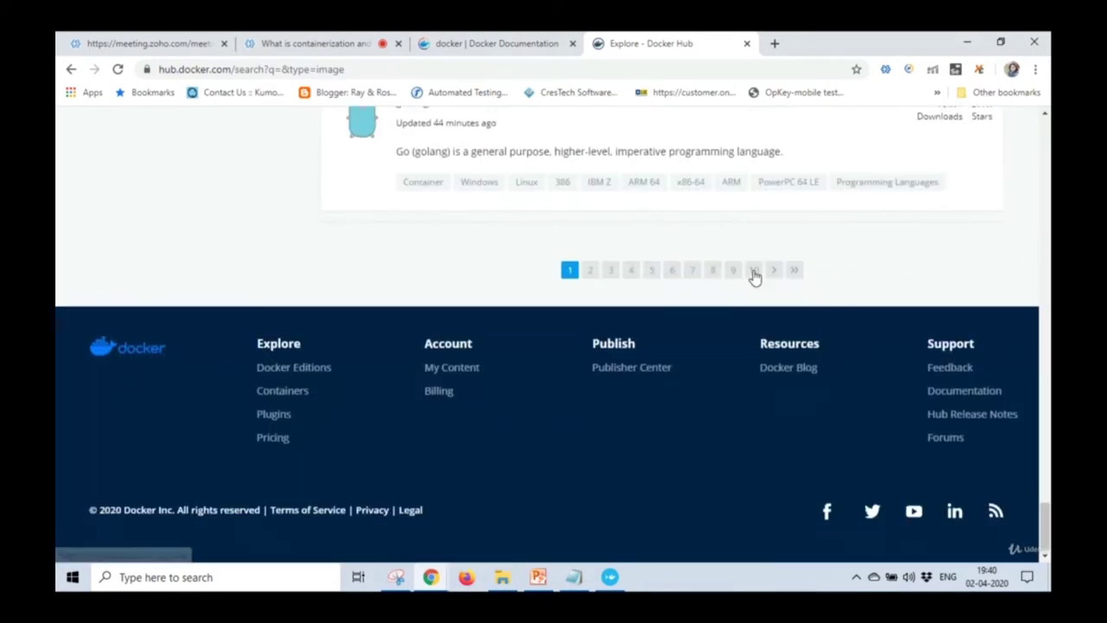
scroll(754, 277, "up", 9)
scroll(754, 278, "up", 20)
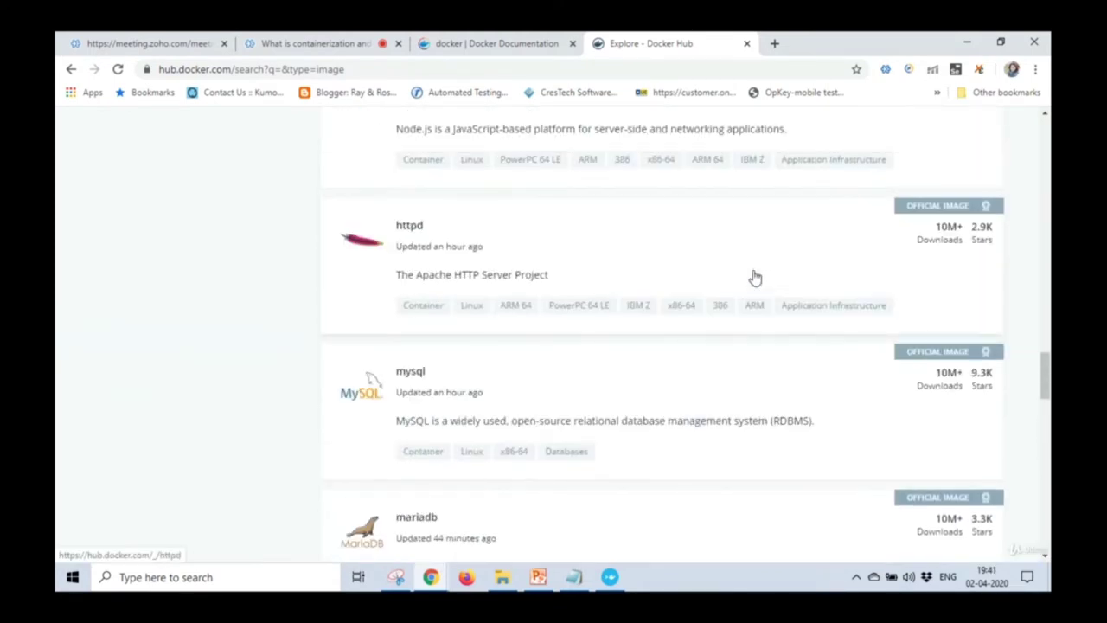
scroll(754, 277, "up", 20)
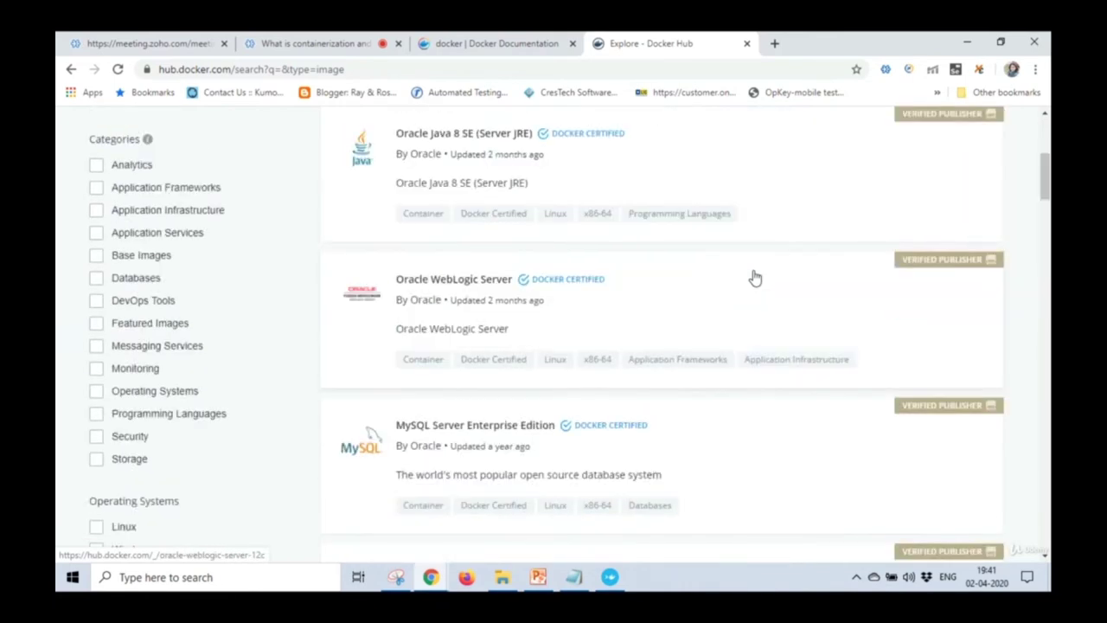
Search Docker Hub for tomcat, then excel, then python, browsing the results in between.
left_click(358, 164)
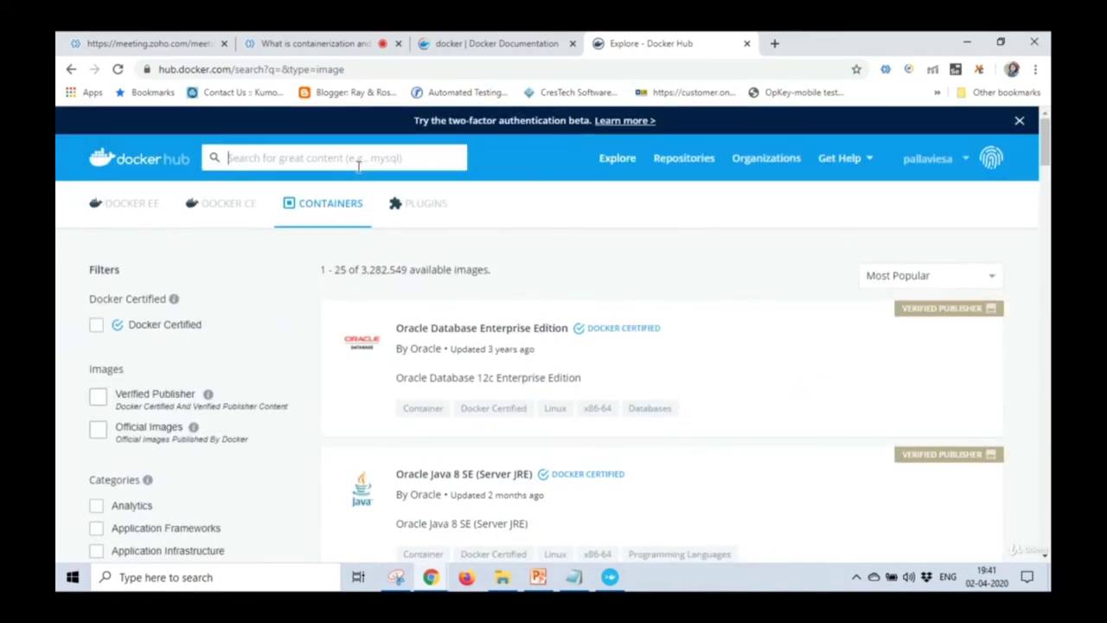
type("tomcat")
key("Return")
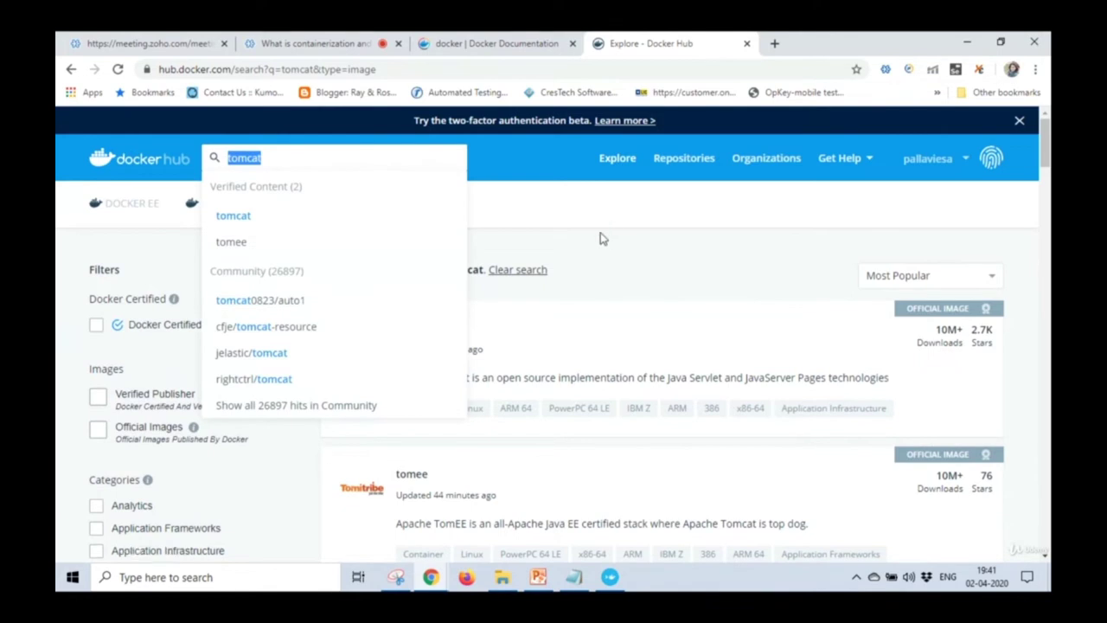
type("excel")
key("Return")
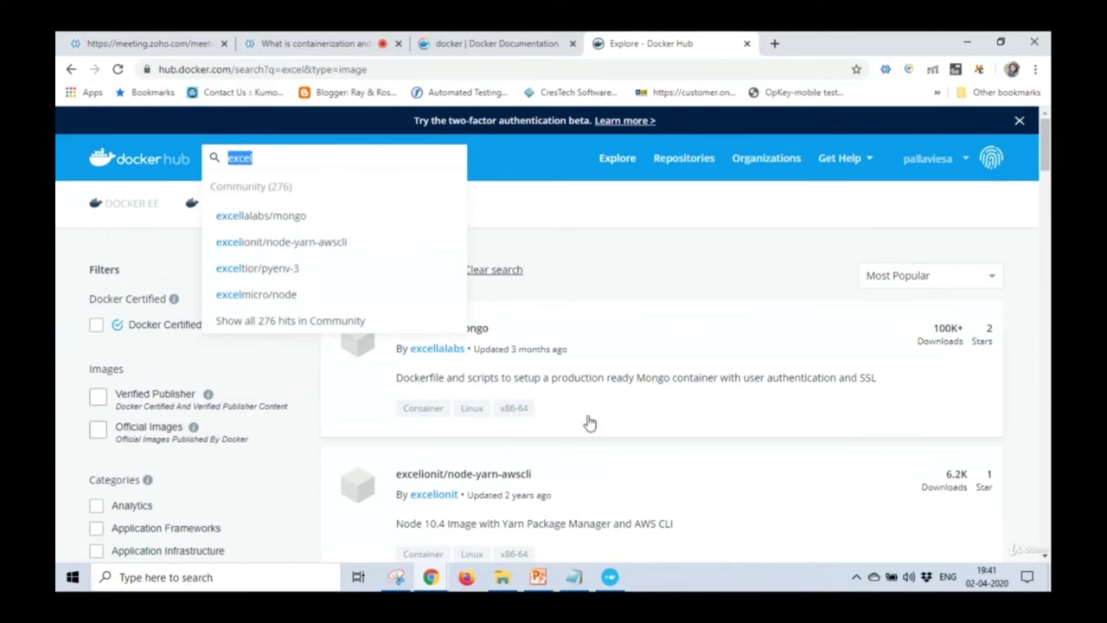
left_click(1015, 282)
scroll(1018, 283, "down", 6)
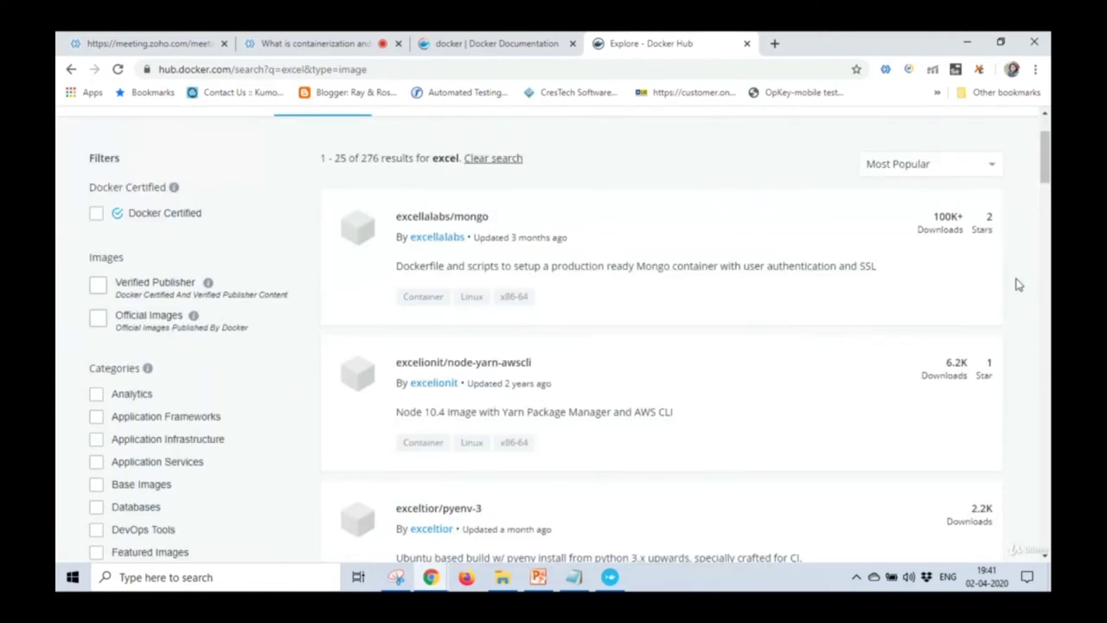
scroll(1018, 284, "down", 3)
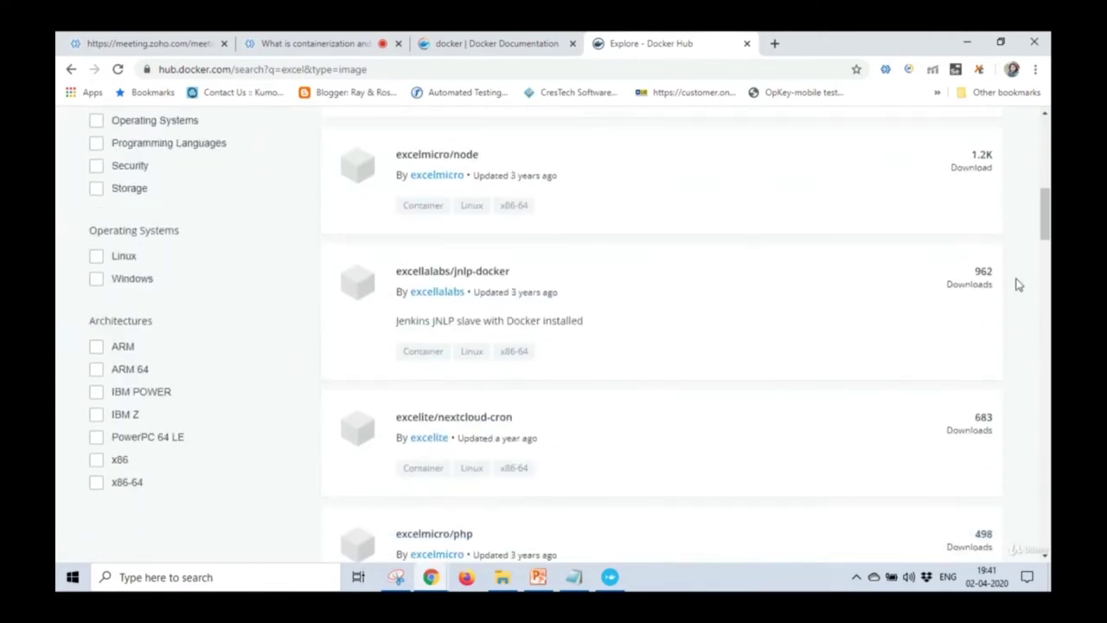
scroll(1018, 284, "up", 10)
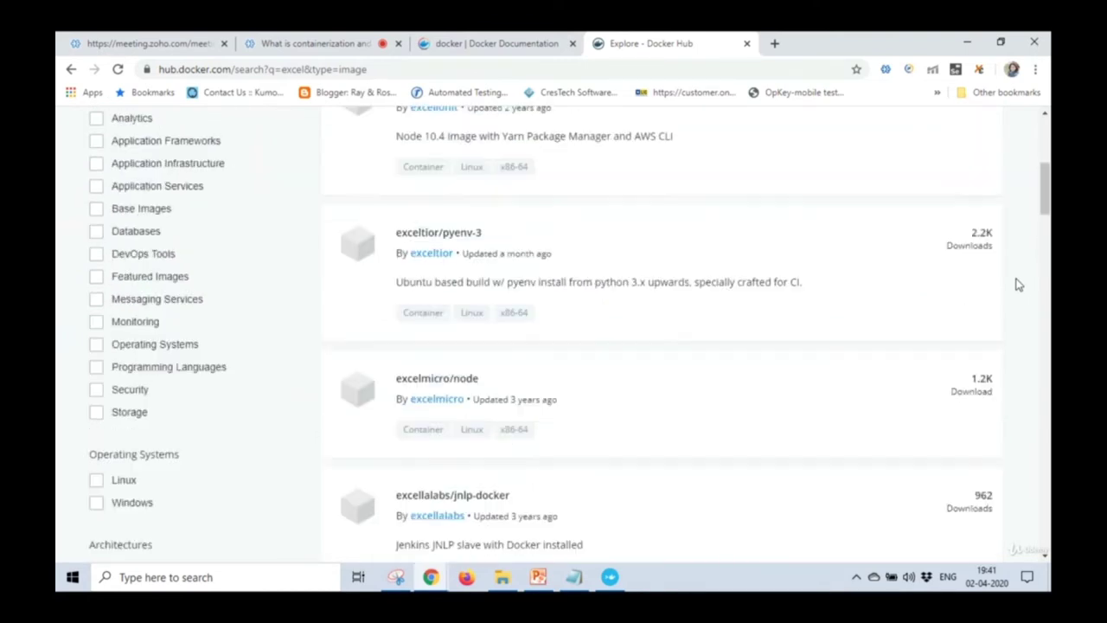
double_click(295, 152)
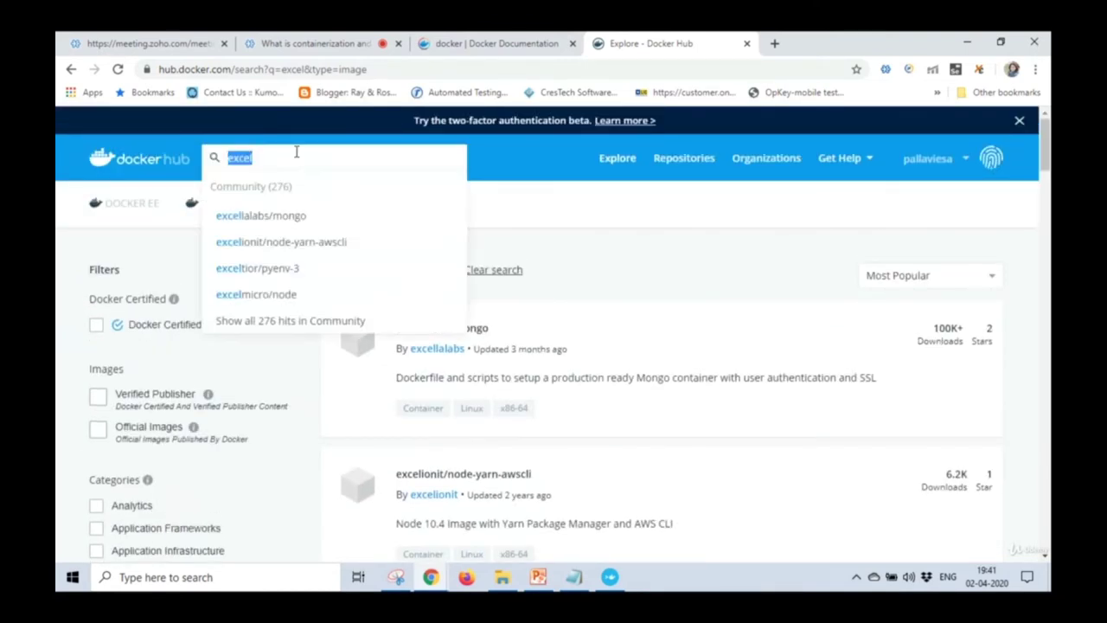
type("python")
key("Return")
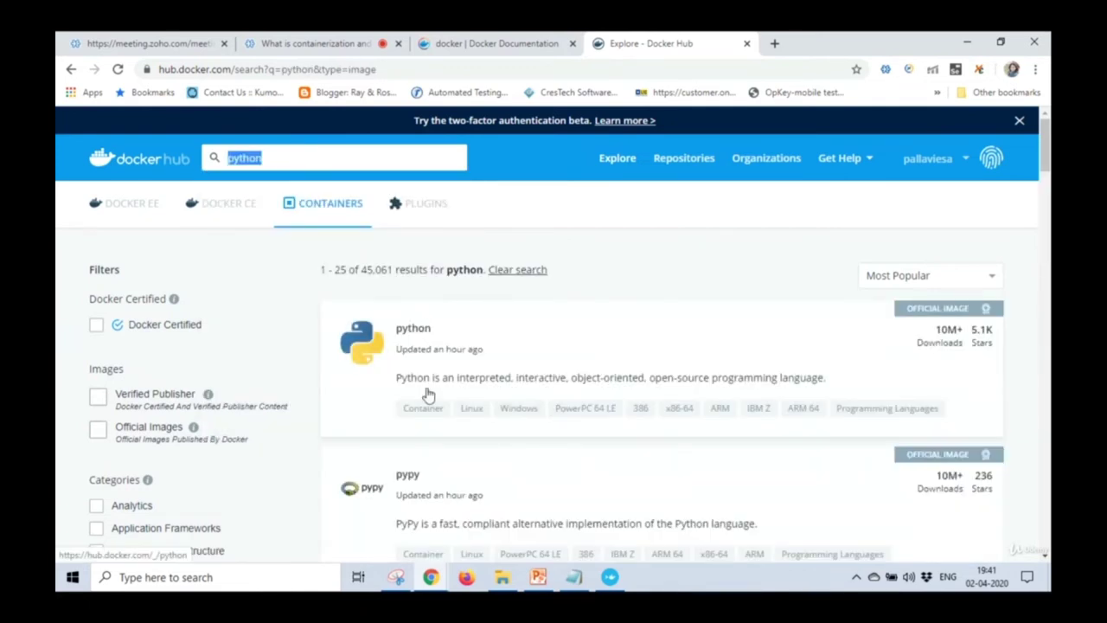
Glance at the Docker documentation tab, then go back to the Zoho Meeting Q&A.
left_click(493, 44)
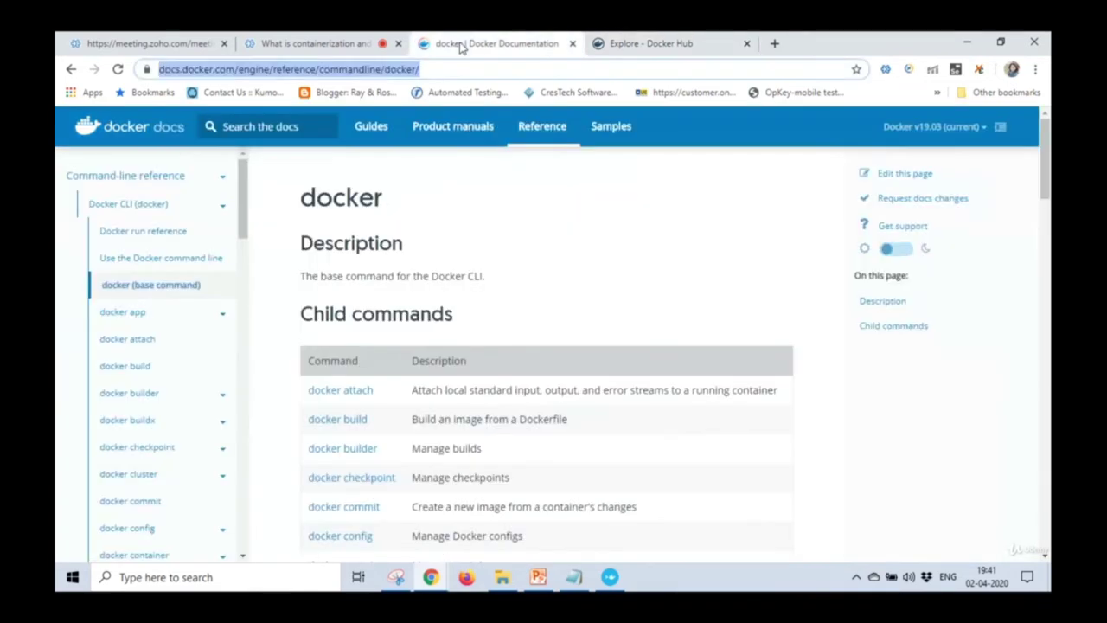
left_click(317, 43)
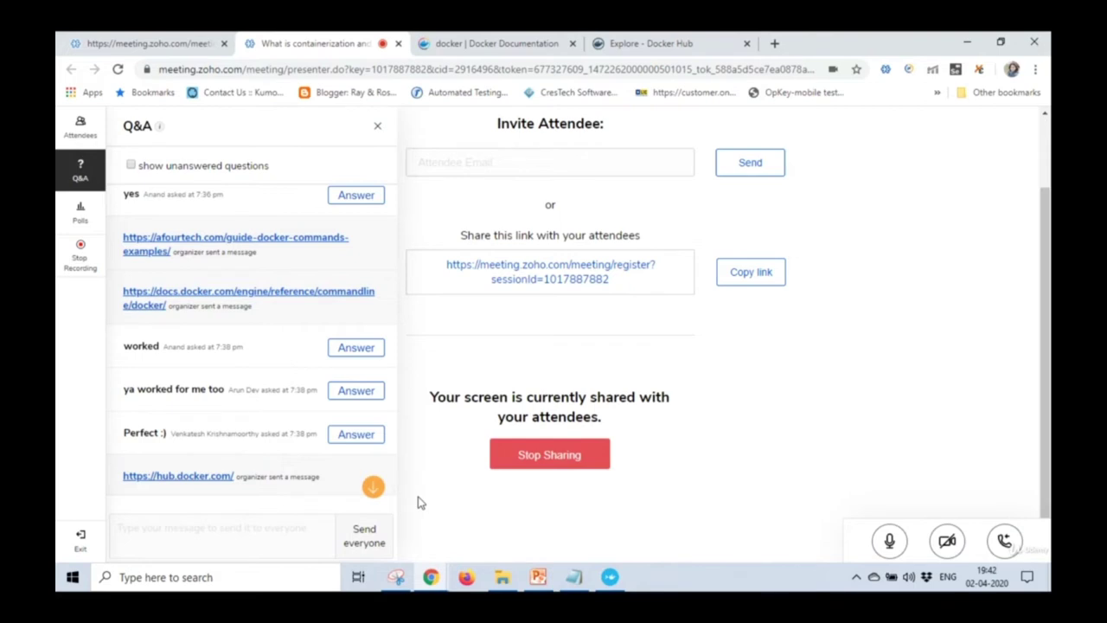
Google 'maven repo', open mvnrepository.com, and open Selenium Java from a selenium search.
left_click(775, 44)
type("maven repo")
key("Return")
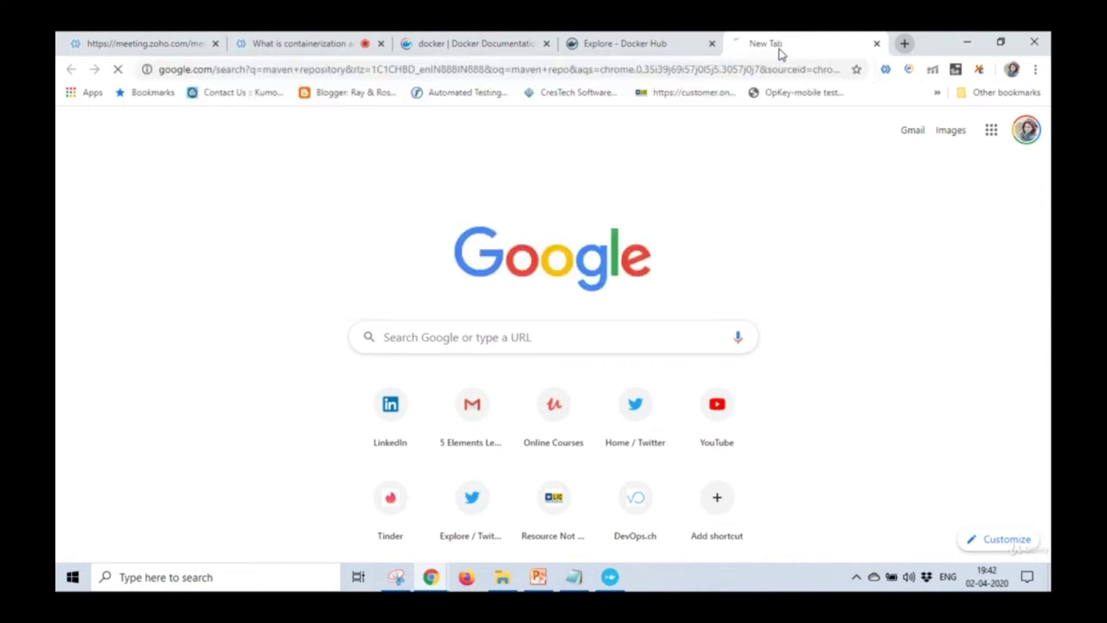
left_click(416, 262)
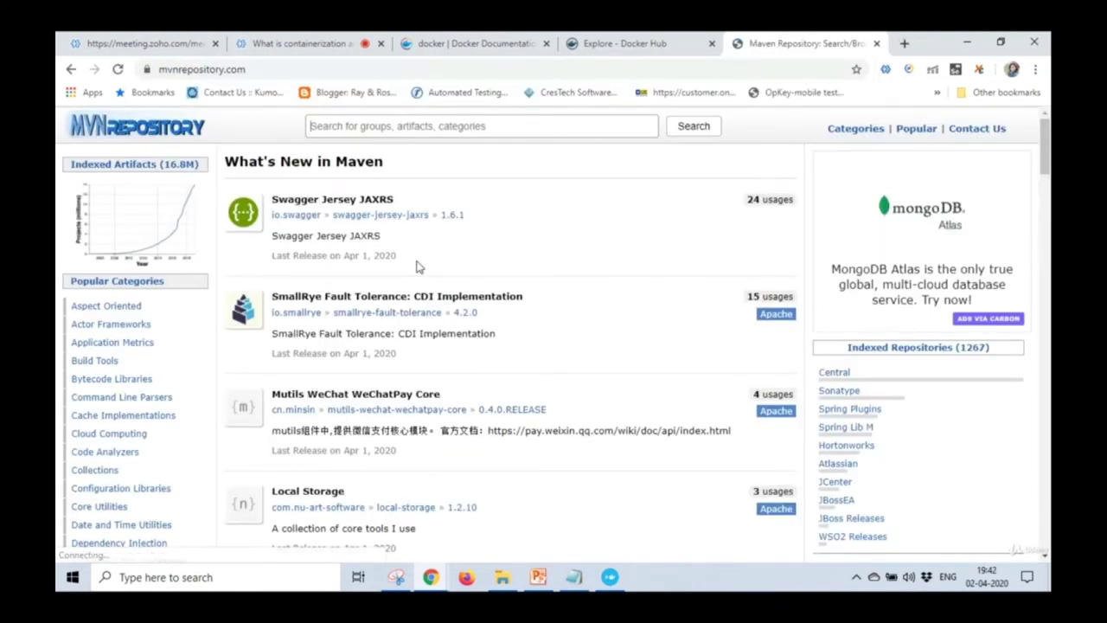
type("selenium")
key("Return")
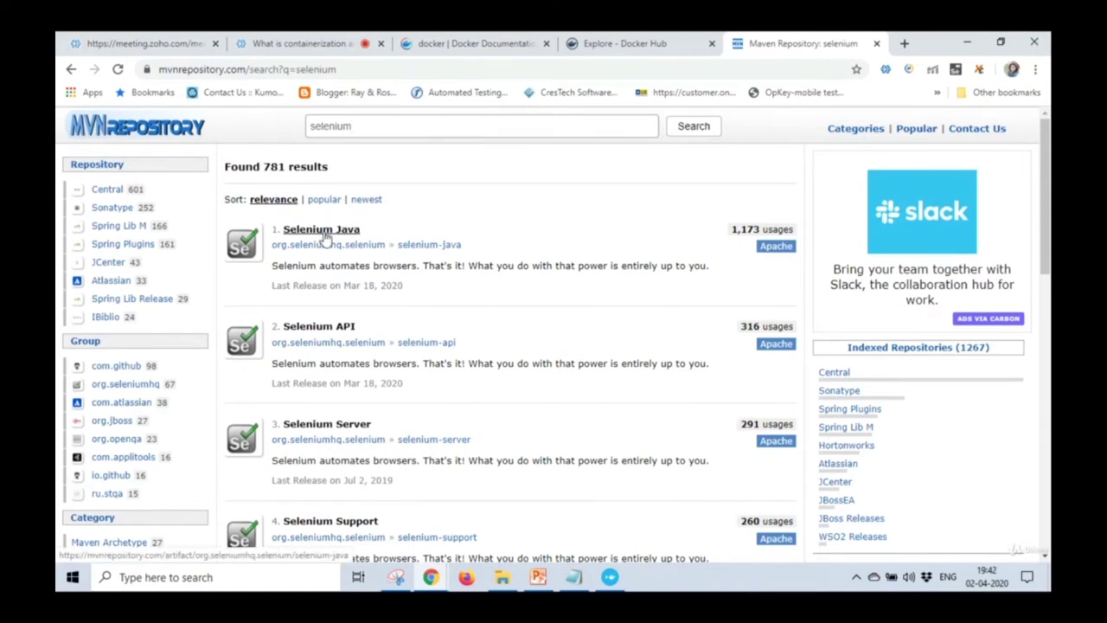
left_click(324, 237)
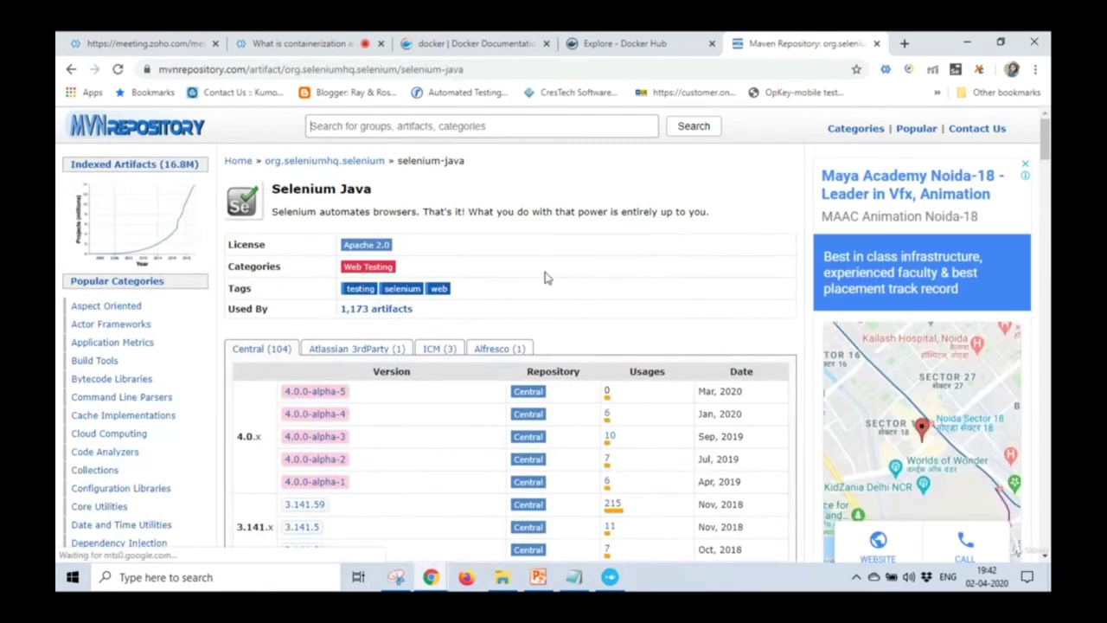
left_click(609, 52)
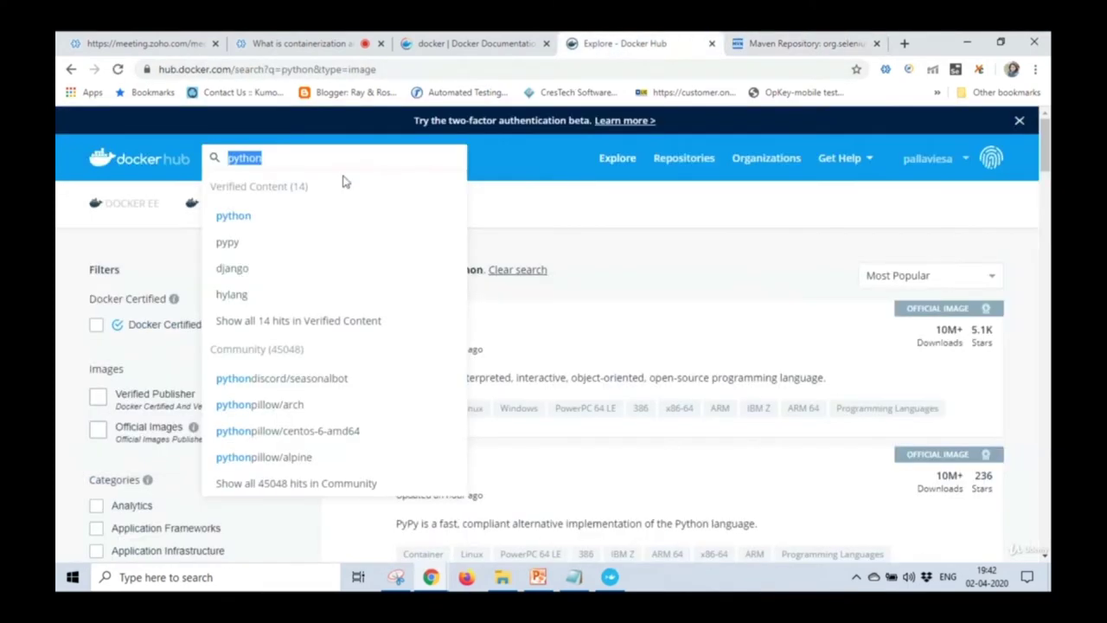
Search Docker Hub for selenium, open the selenium/hub image page, then return to Maven's Selenium Java page.
type("selenium")
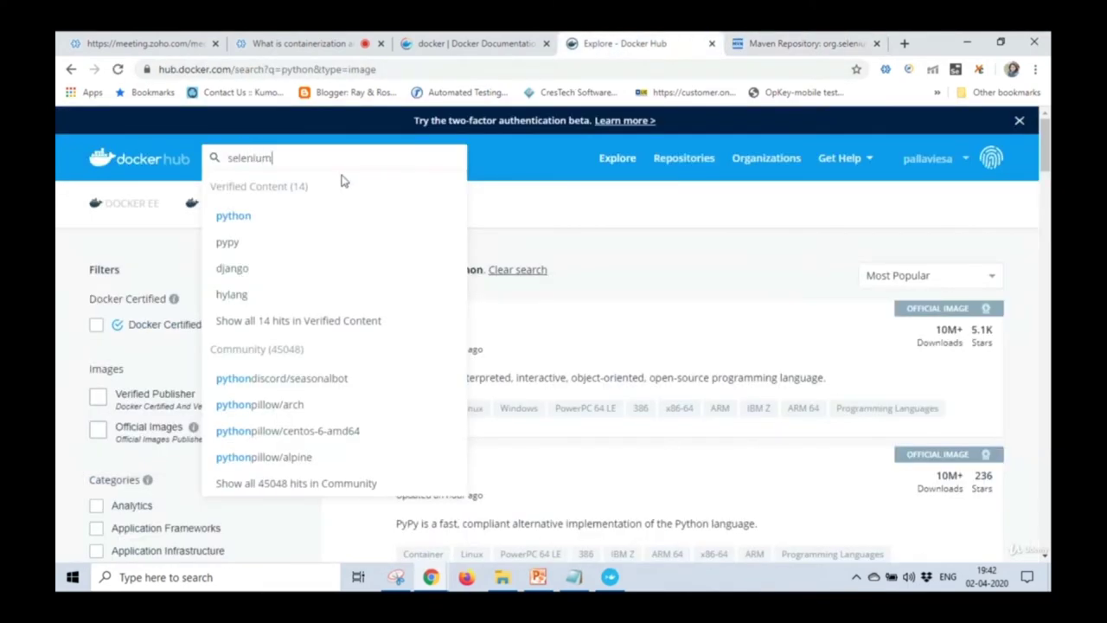
key("Return")
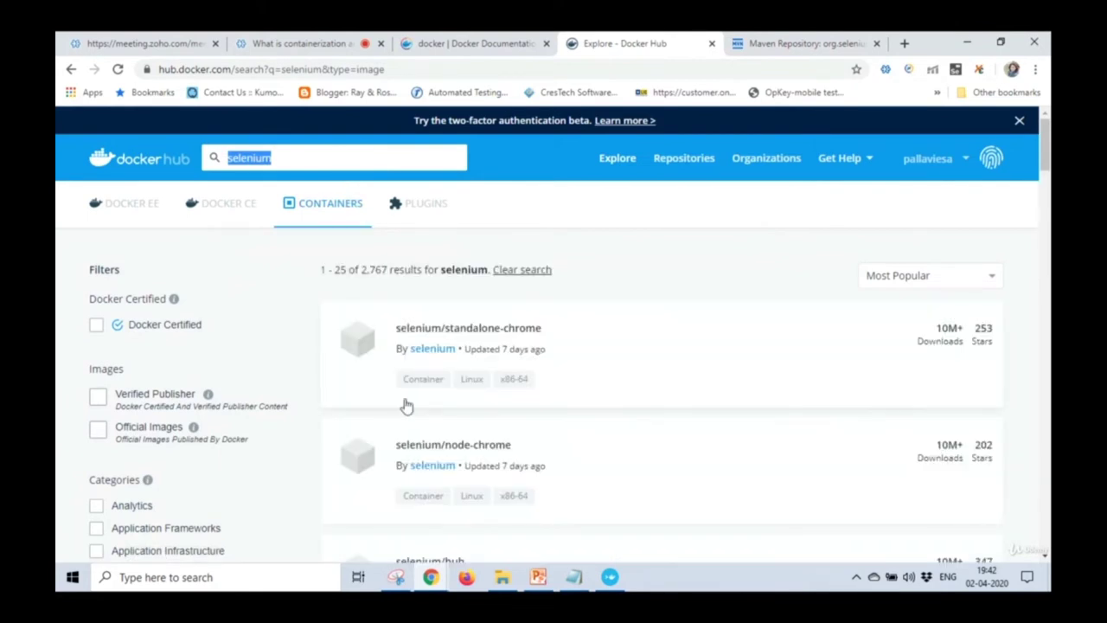
scroll(1044, 165, "down", 3)
scroll(1045, 173, "down", 5)
scroll(686, 335, "down", 5)
scroll(685, 335, "down", 4)
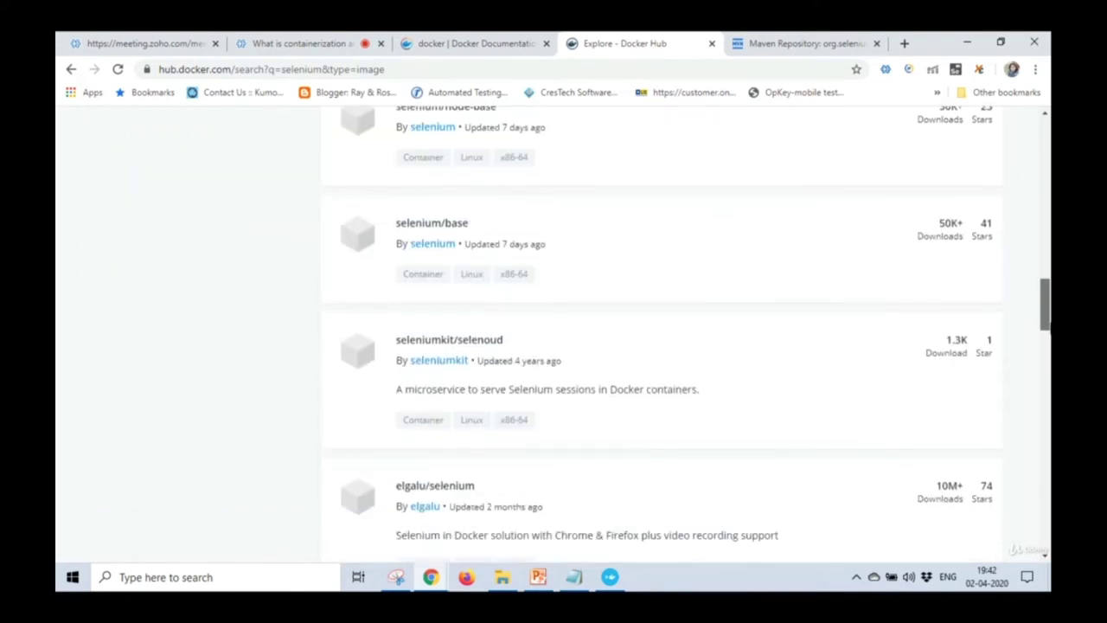
scroll(686, 335, "down", 6)
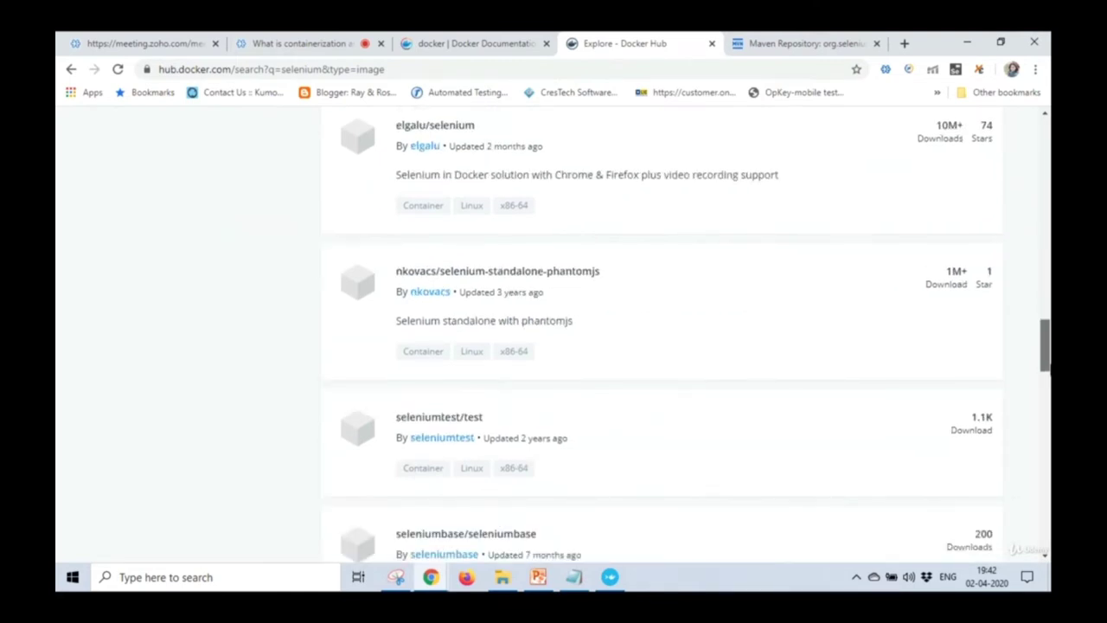
scroll(686, 336, "up", 15)
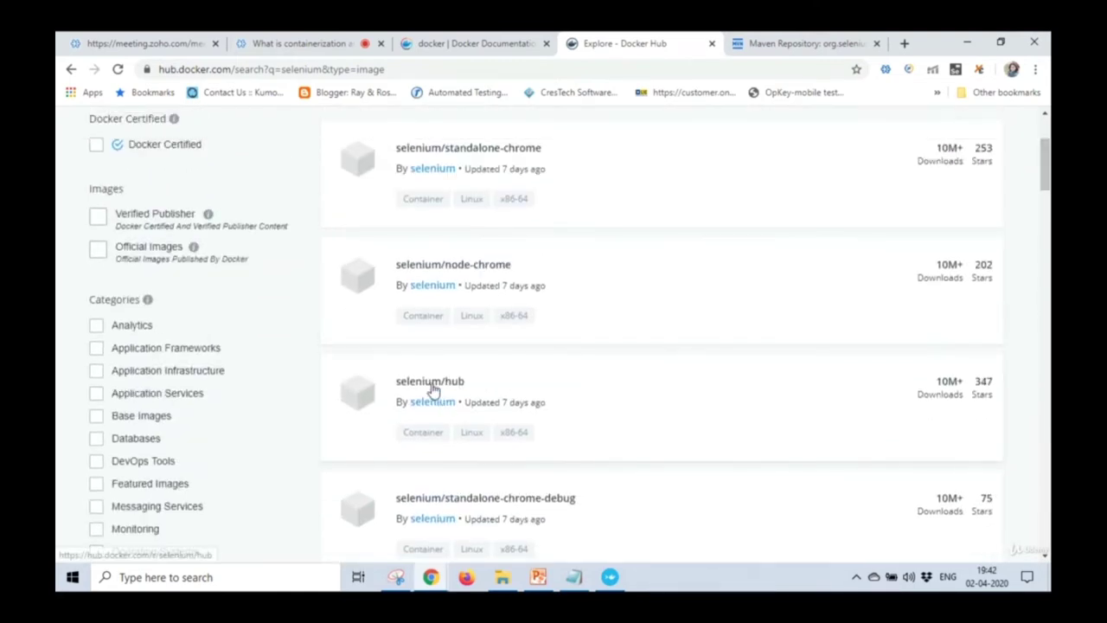
left_click(431, 386)
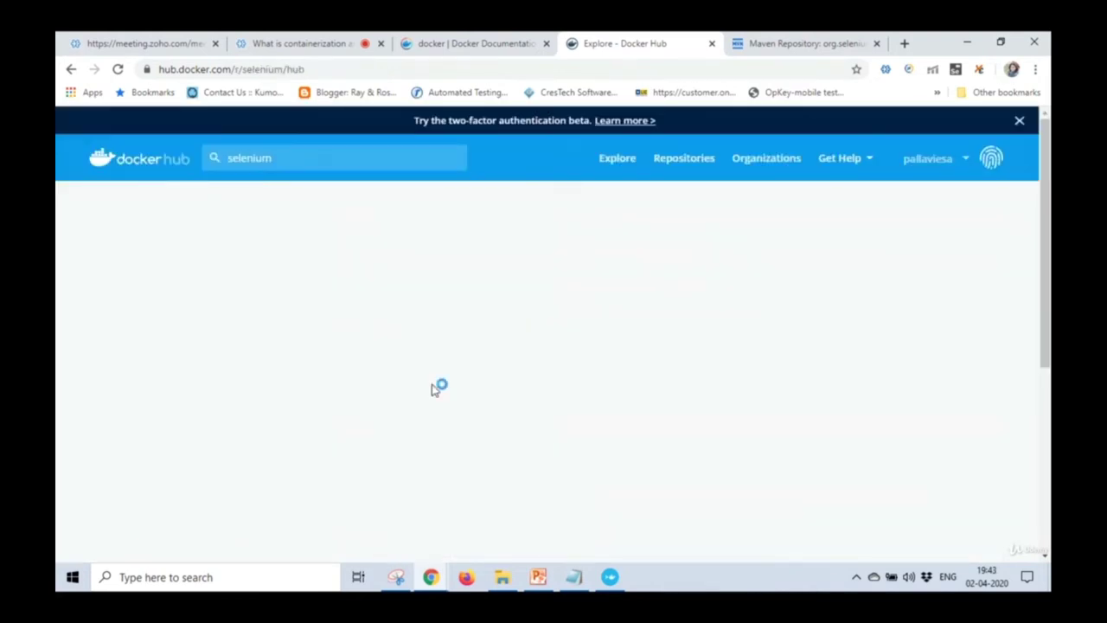
left_click(799, 45)
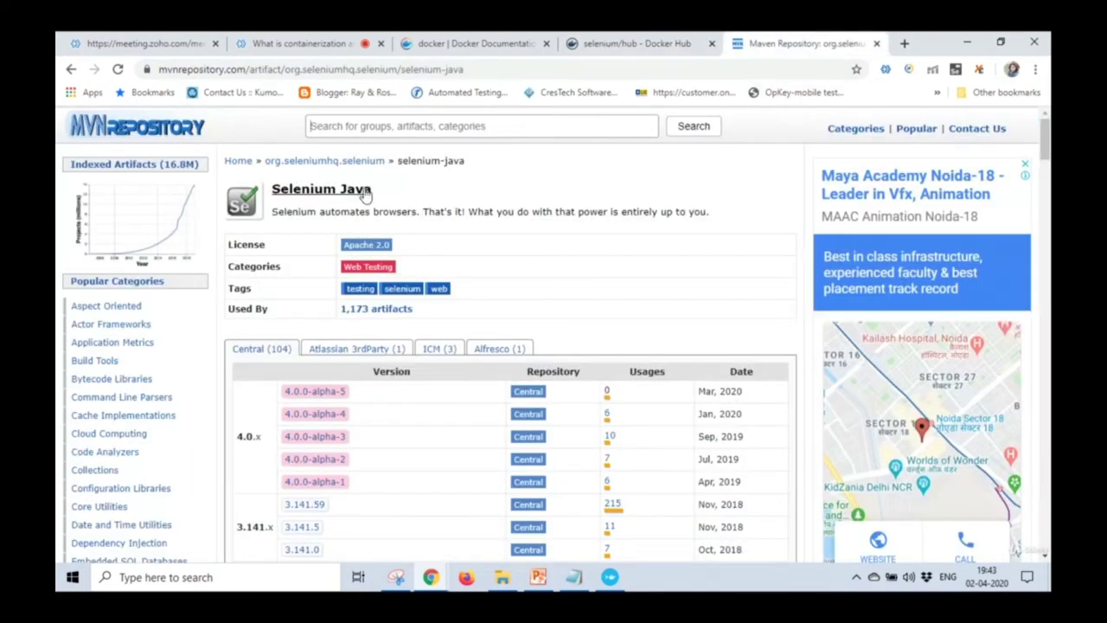
Highlight the Selenium Java title, then open its 3.141.59 version page from the versions table.
left_click_drag(269, 192, 374, 190)
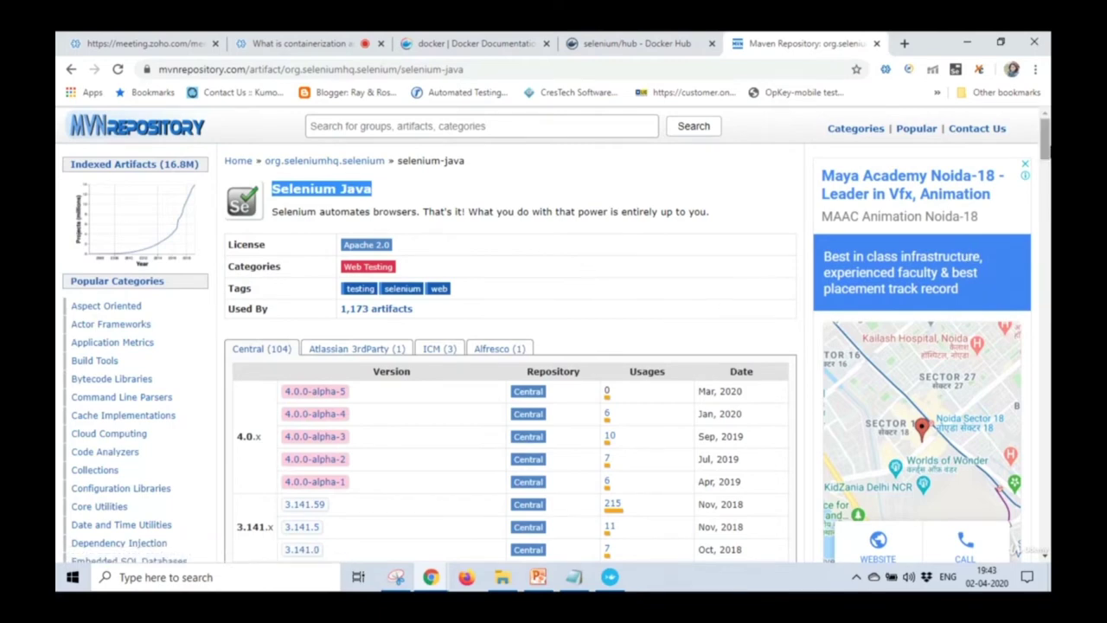
scroll(562, 342, "down", 5)
scroll(510, 337, "down", 20)
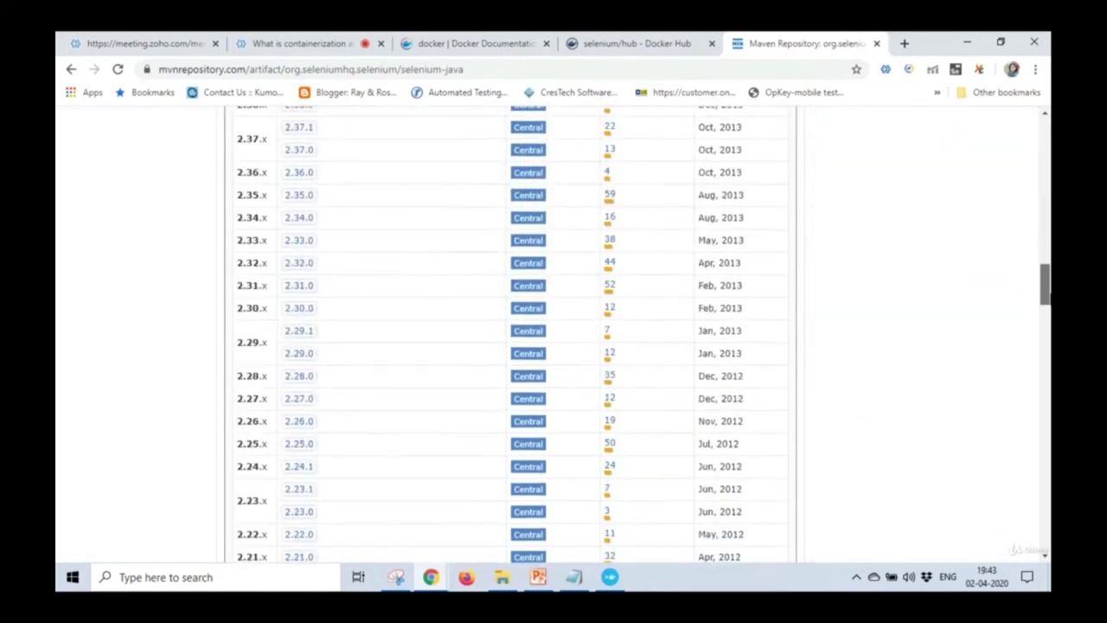
scroll(510, 338, "up", 20)
scroll(510, 337, "down", 2)
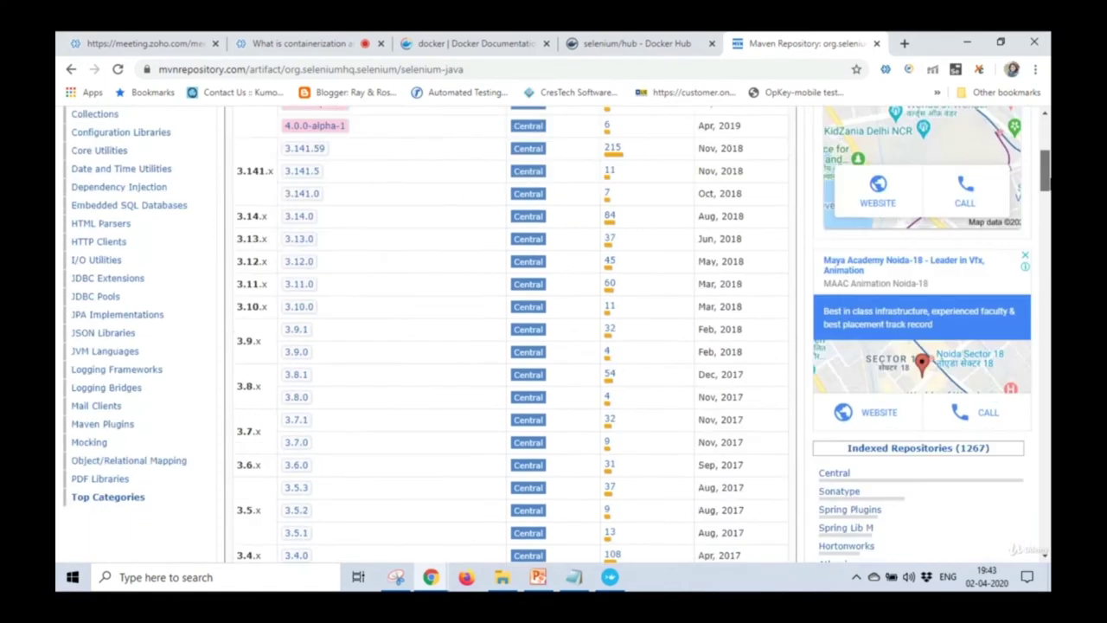
left_click(311, 149)
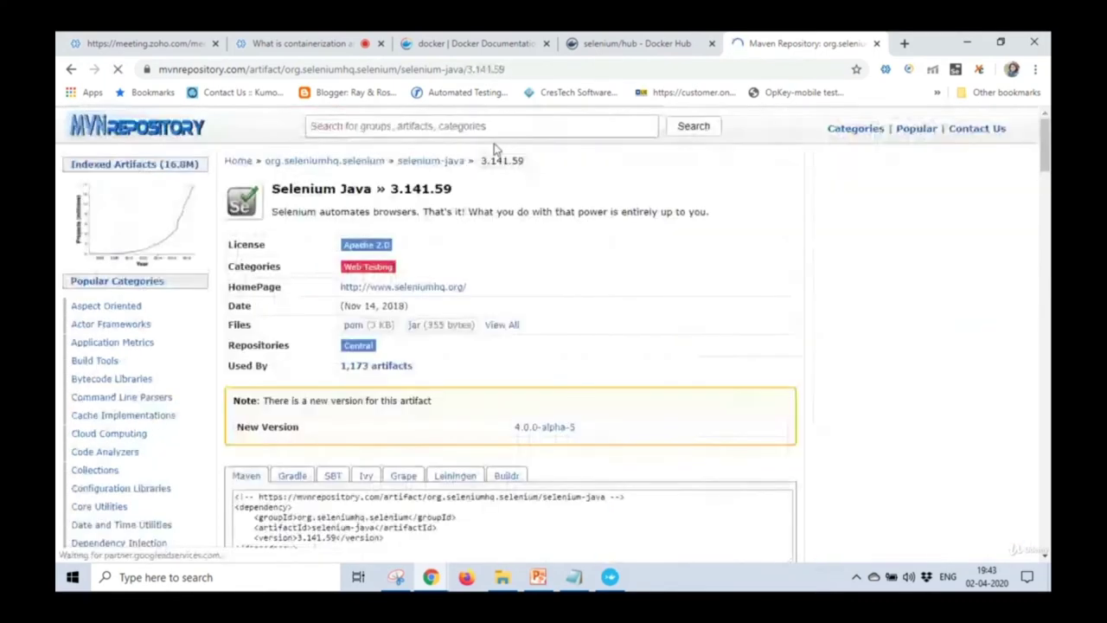
Copy the Selenium Java 3.141.59 Maven snippet and select only its <dependency> block.
left_click_drag(1045, 148, 1045, 211)
scroll(302, 260, "up", 4)
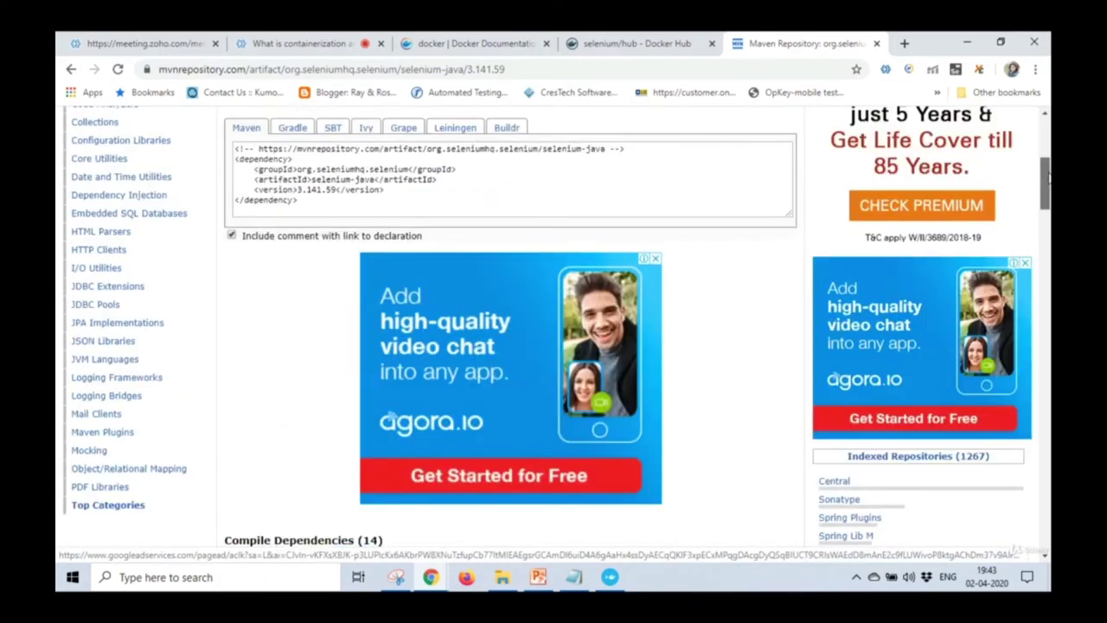
left_click(305, 262)
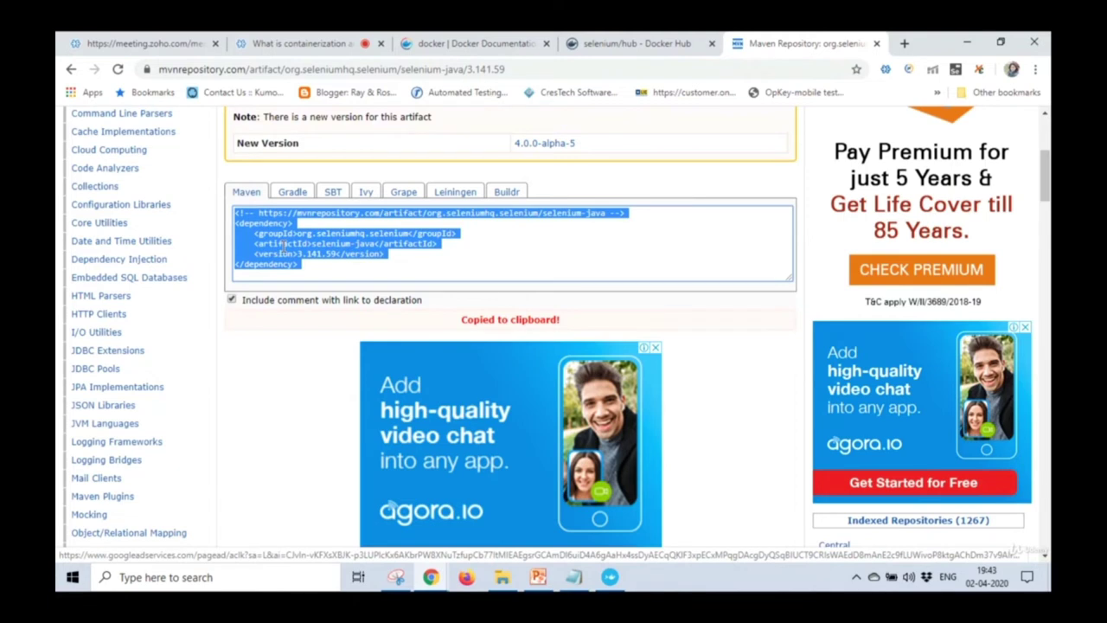
left_click(282, 248)
left_click_drag(235, 222, 318, 266)
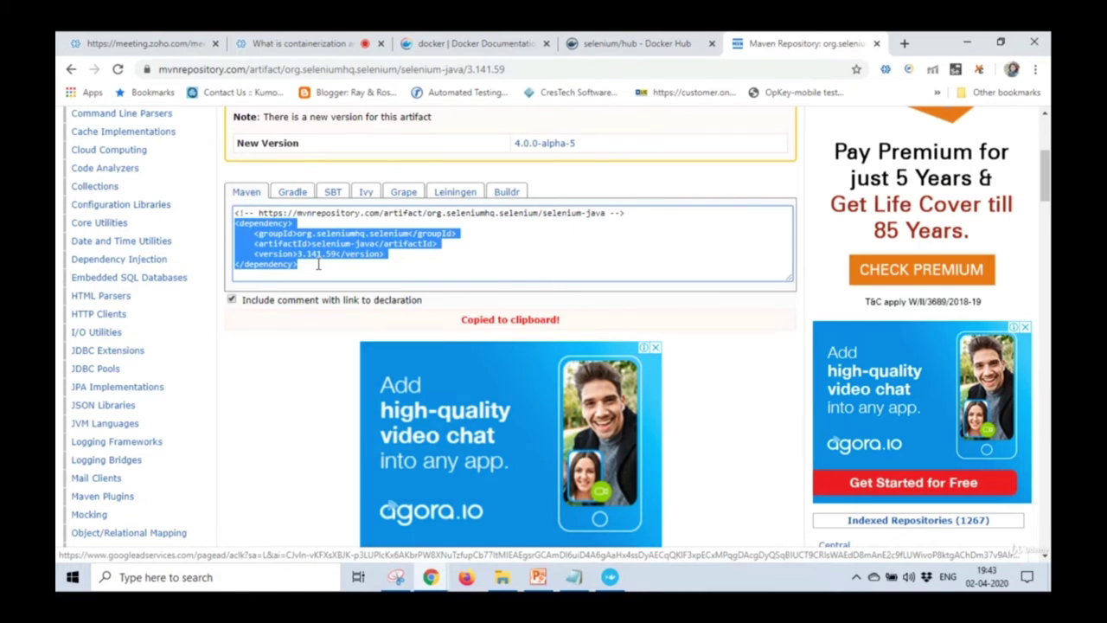
left_click(305, 49)
scroll(373, 488, "down", 1)
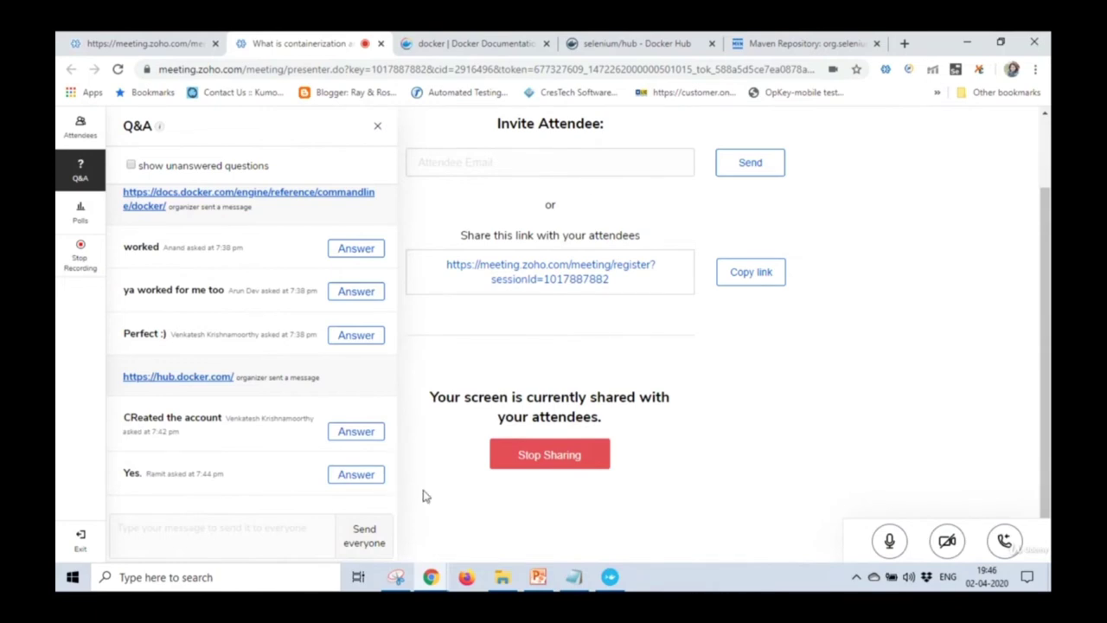
Search the Docker documentation for mysql.
left_click(480, 44)
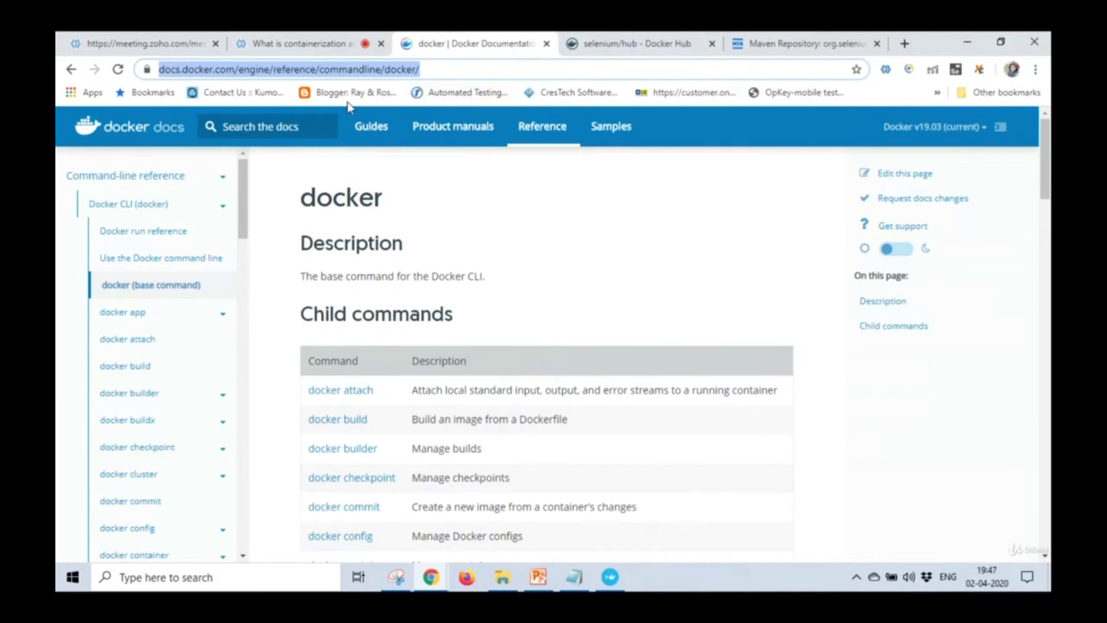
left_click(302, 127)
left_click(301, 127)
type("mysql")
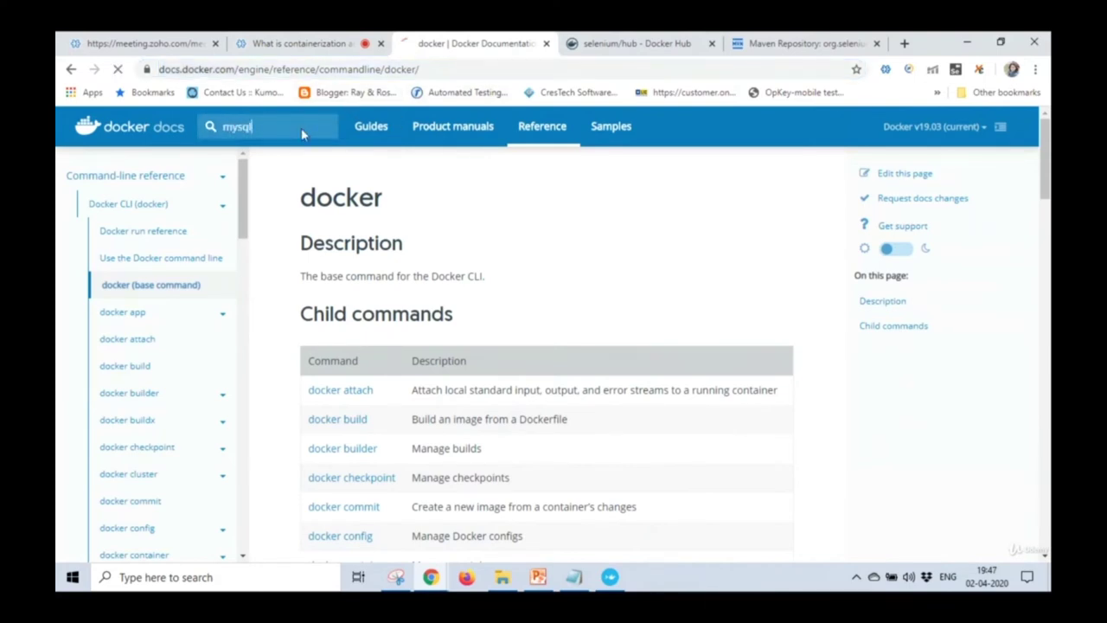
key("Return")
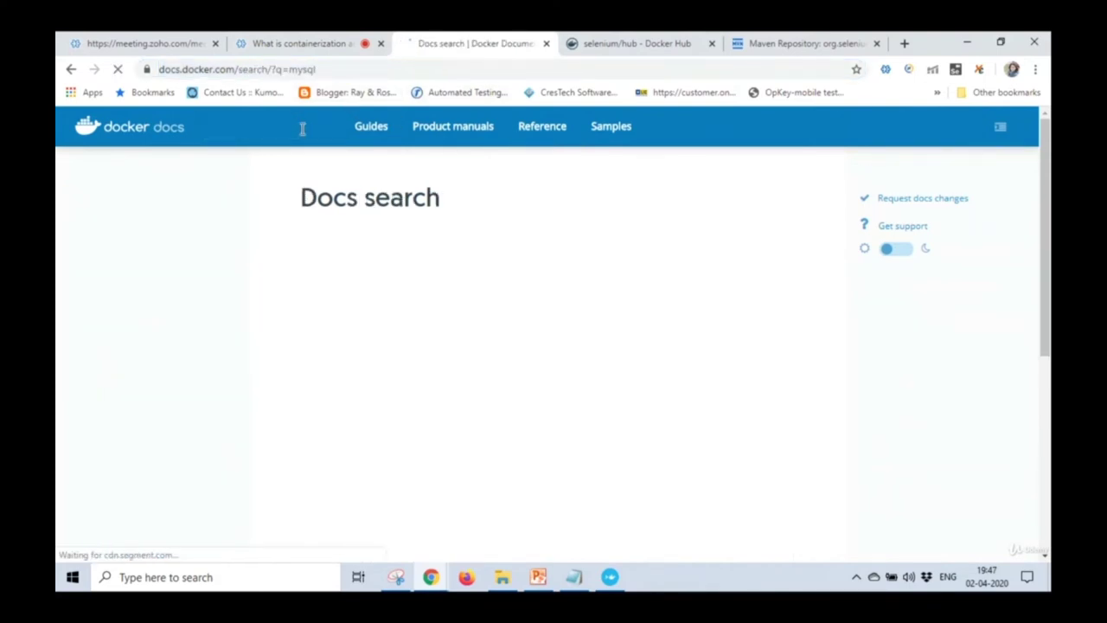
Search Docker Hub for mysql.
left_click(597, 43)
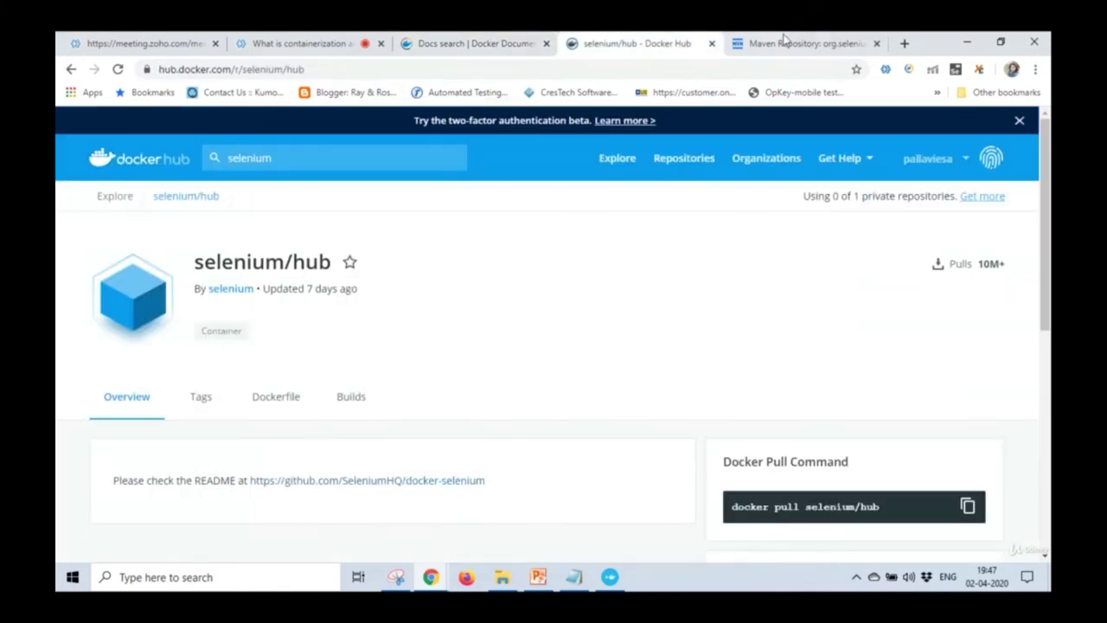
left_click(343, 156)
type("mysql")
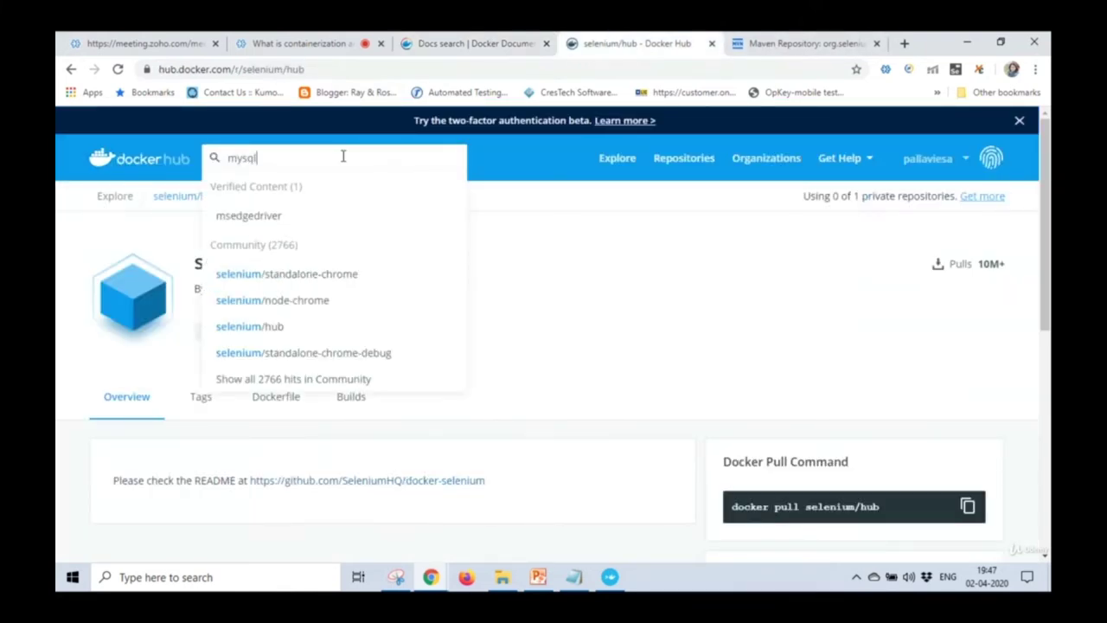
key("Return")
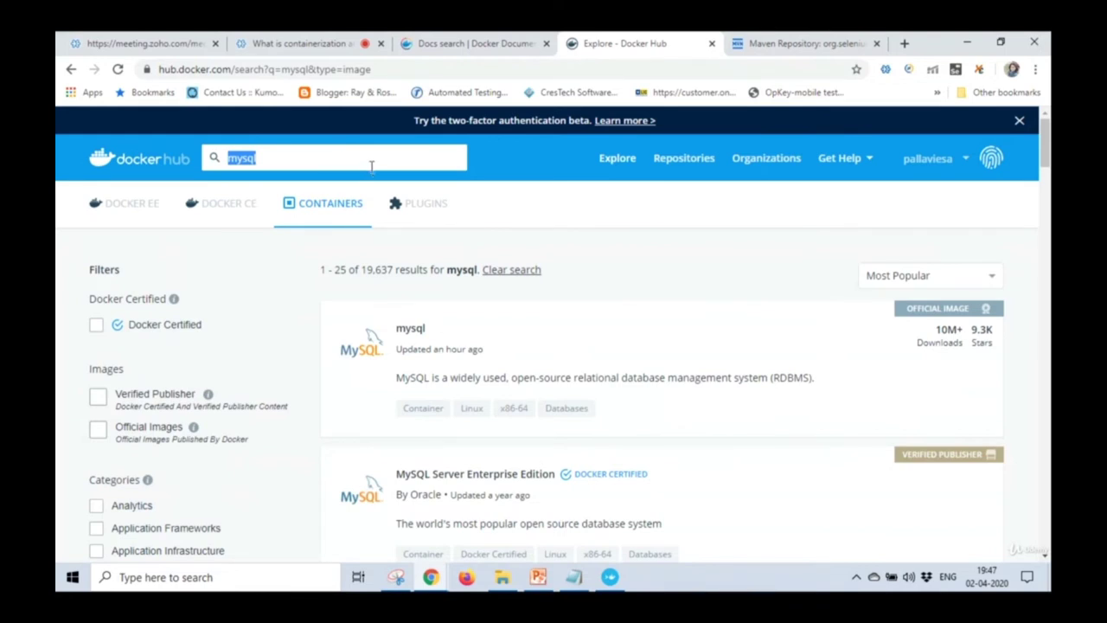
Post the Docker Hub mysql search URL to everyone in the meeting Q&A.
left_click(417, 71)
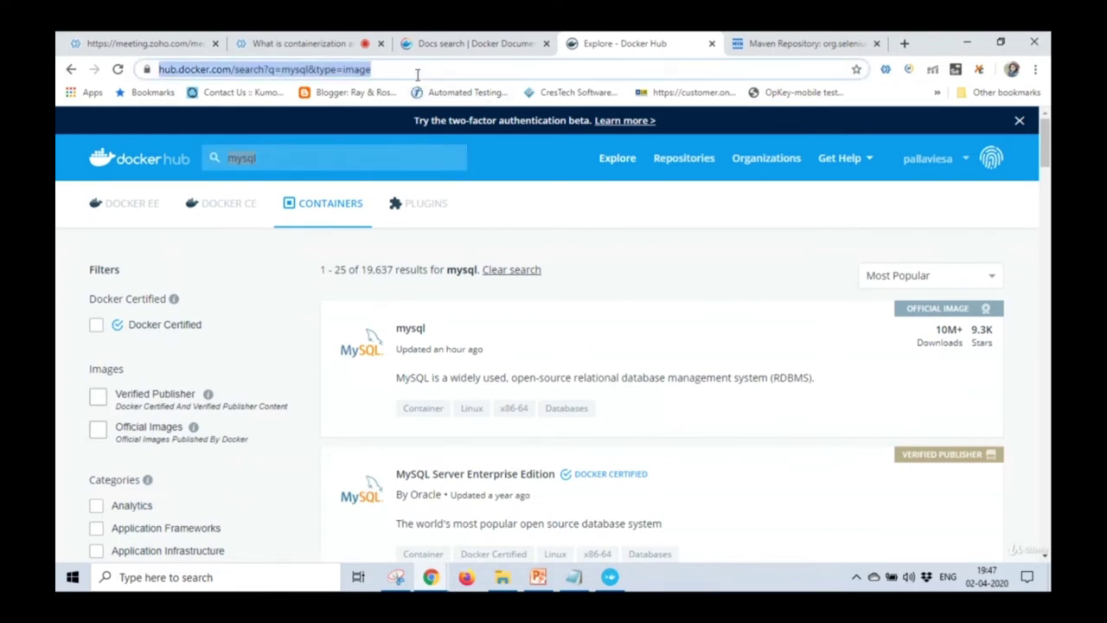
left_click(326, 42)
left_click(233, 527)
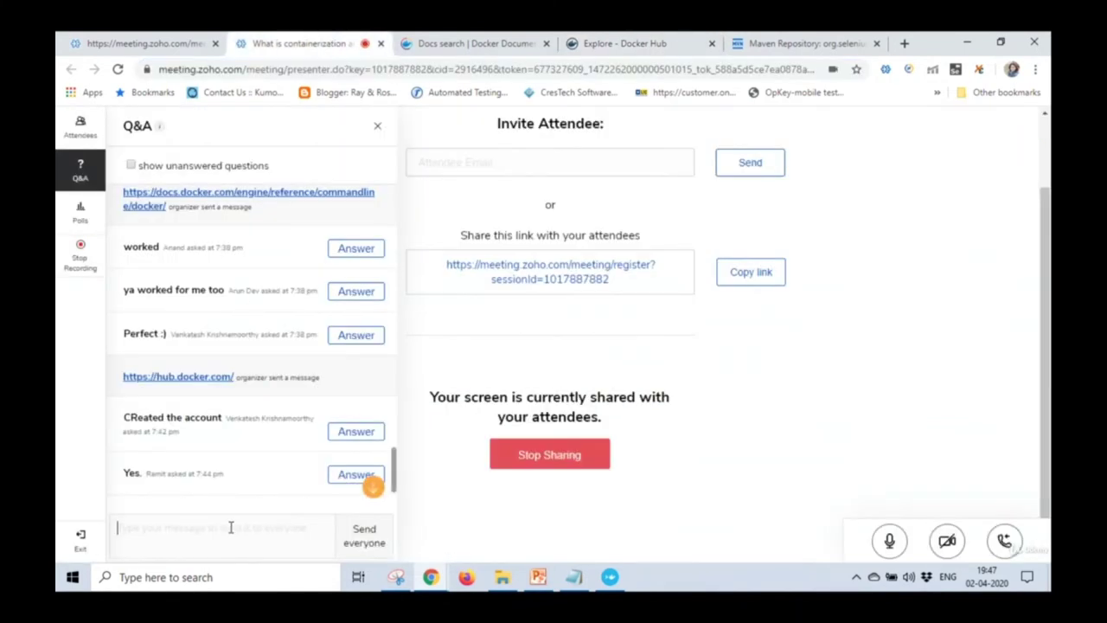
key("ctrl+v")
left_click(369, 542)
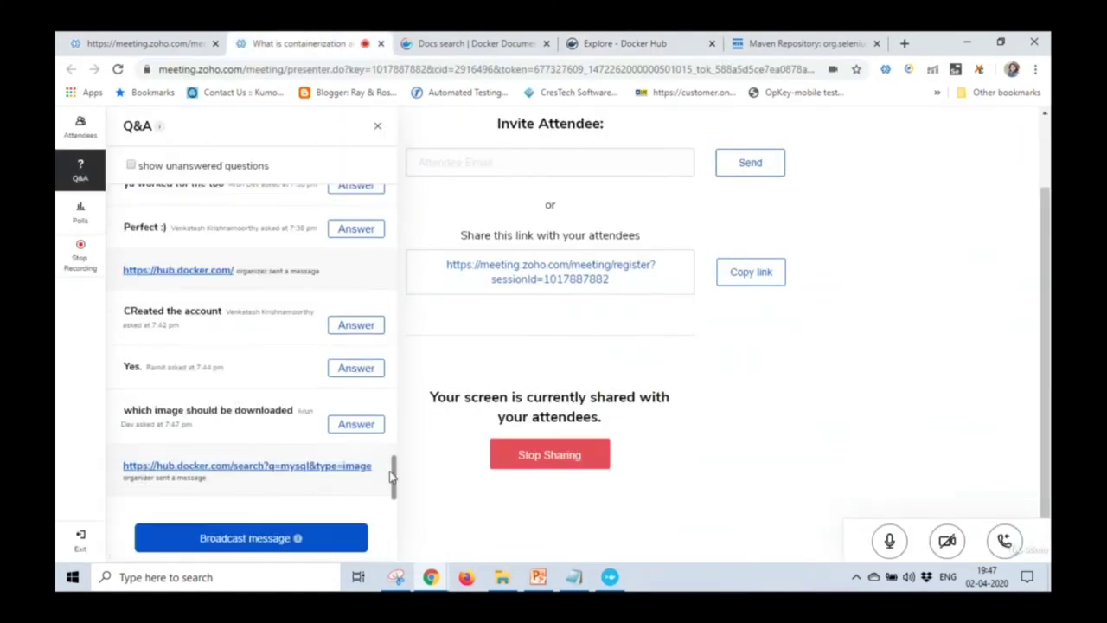
left_click(254, 545)
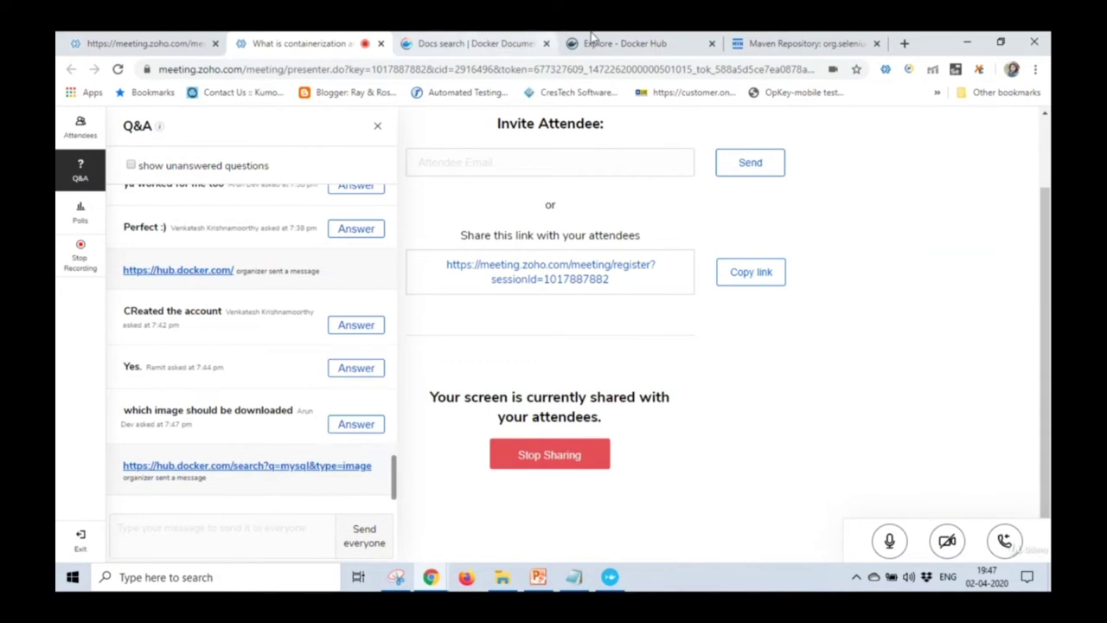
Close the Docker docs and Maven Repository tabs and bring up the Docker terminal.
left_click(518, 45)
left_click(545, 44)
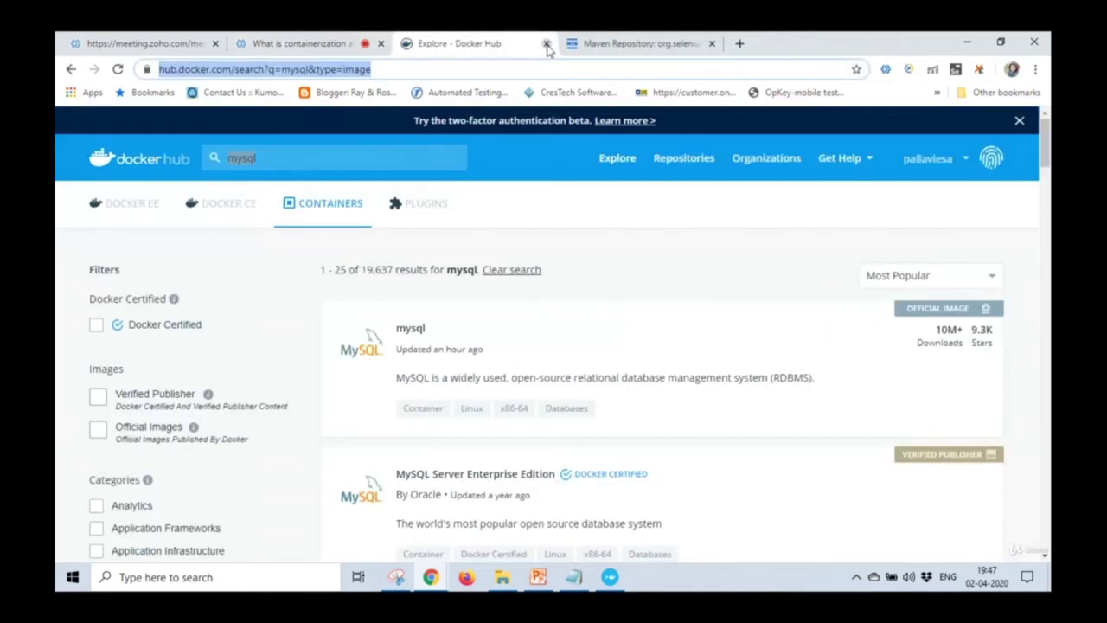
left_click(697, 44)
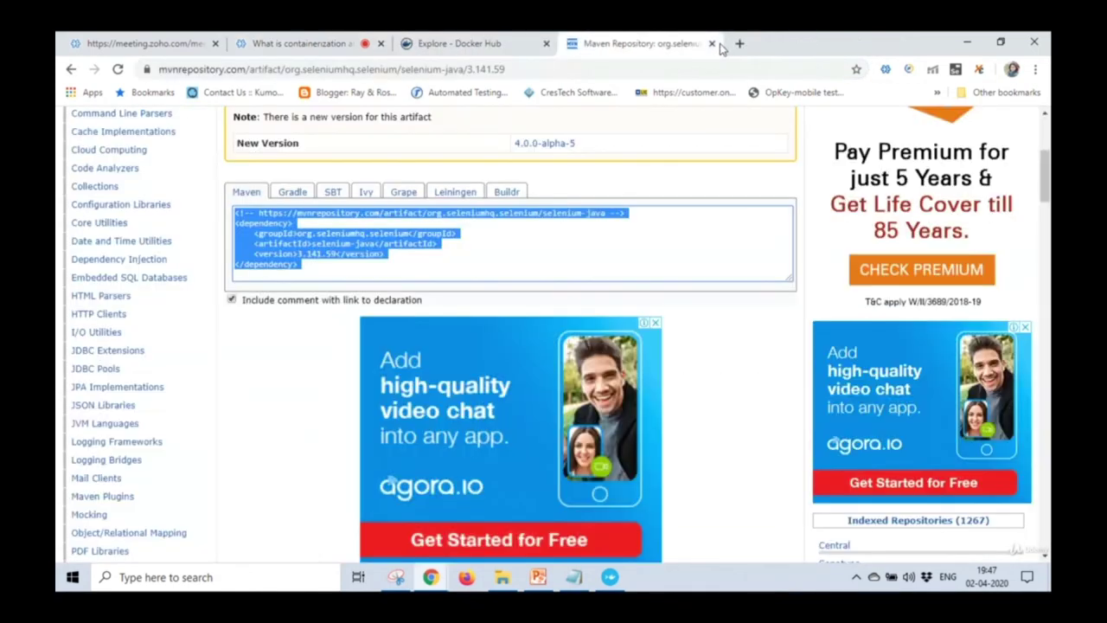
left_click(712, 43)
left_click(299, 43)
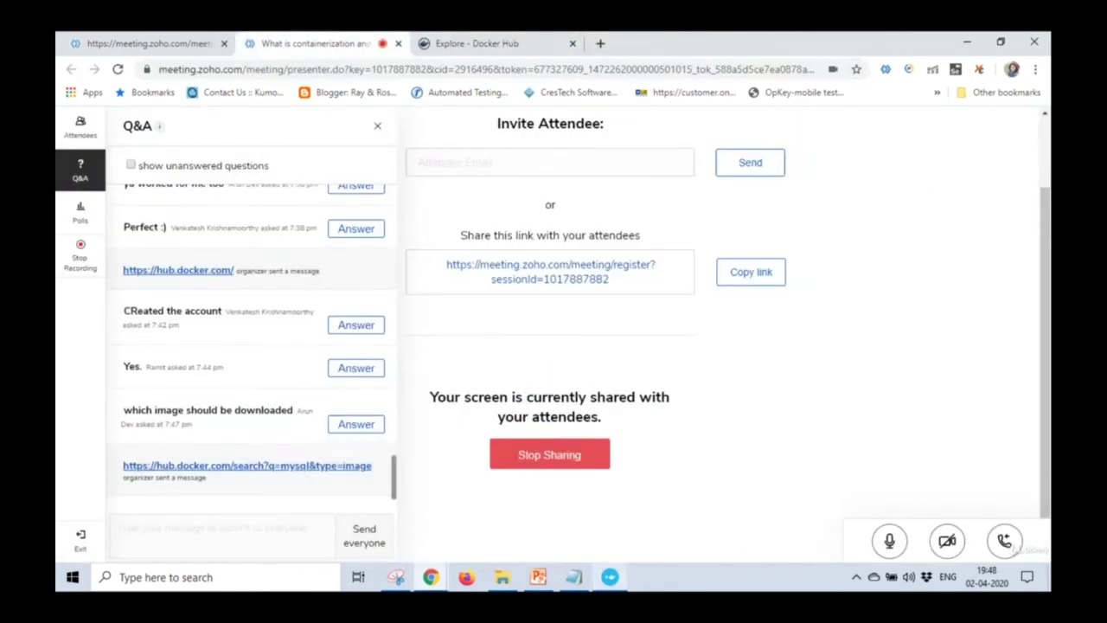
left_click(574, 576)
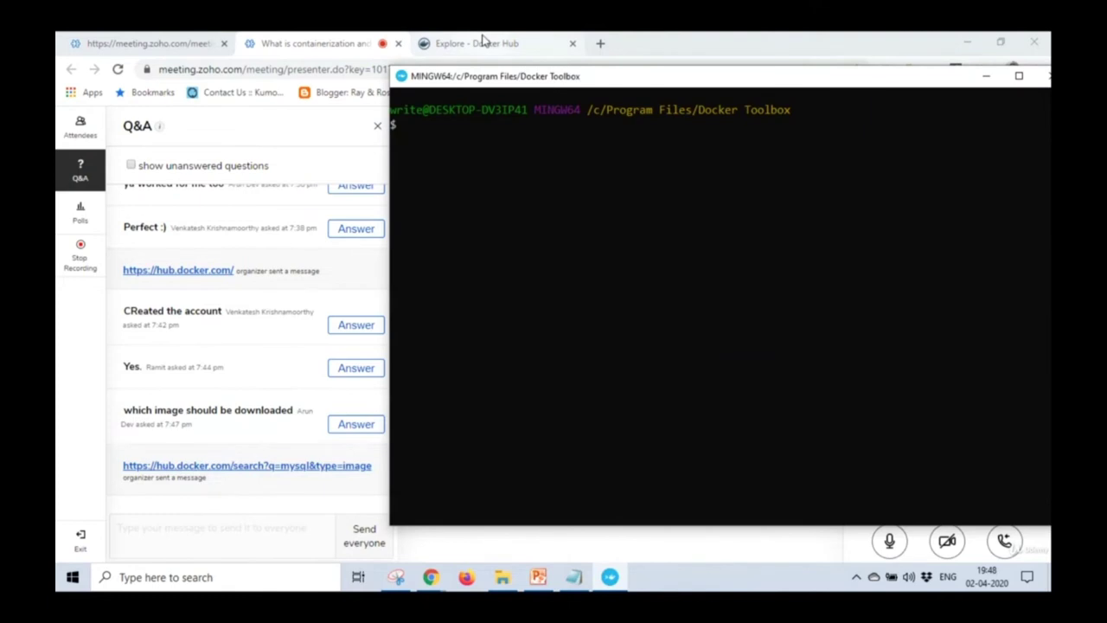
Open the official mysql image on Docker Hub and copy its docker pull mysql command.
left_click(482, 44)
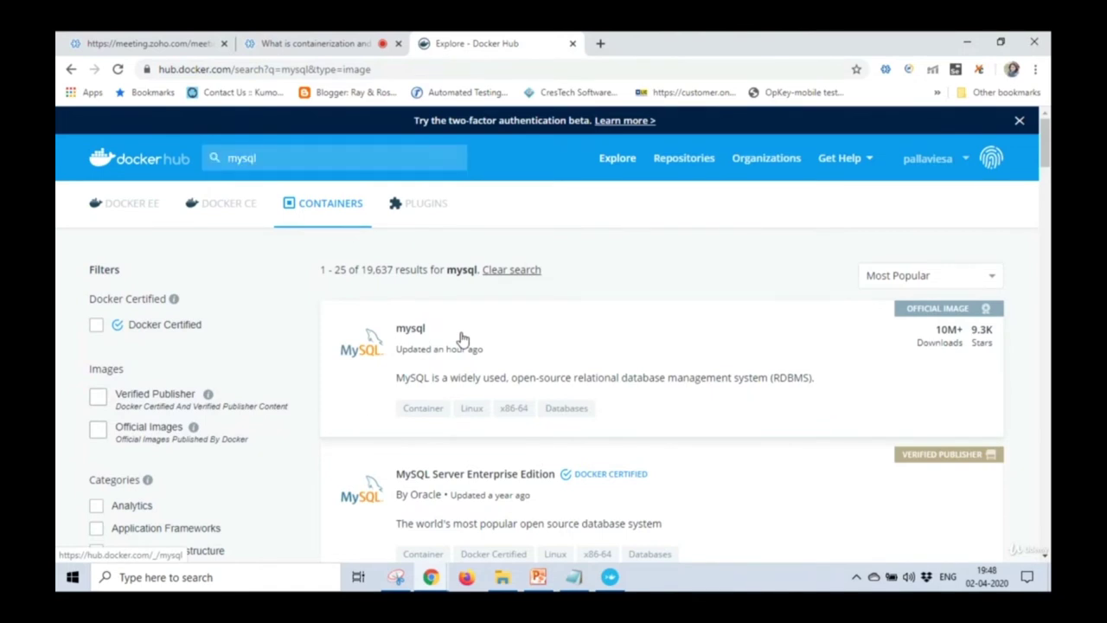
left_click(463, 337)
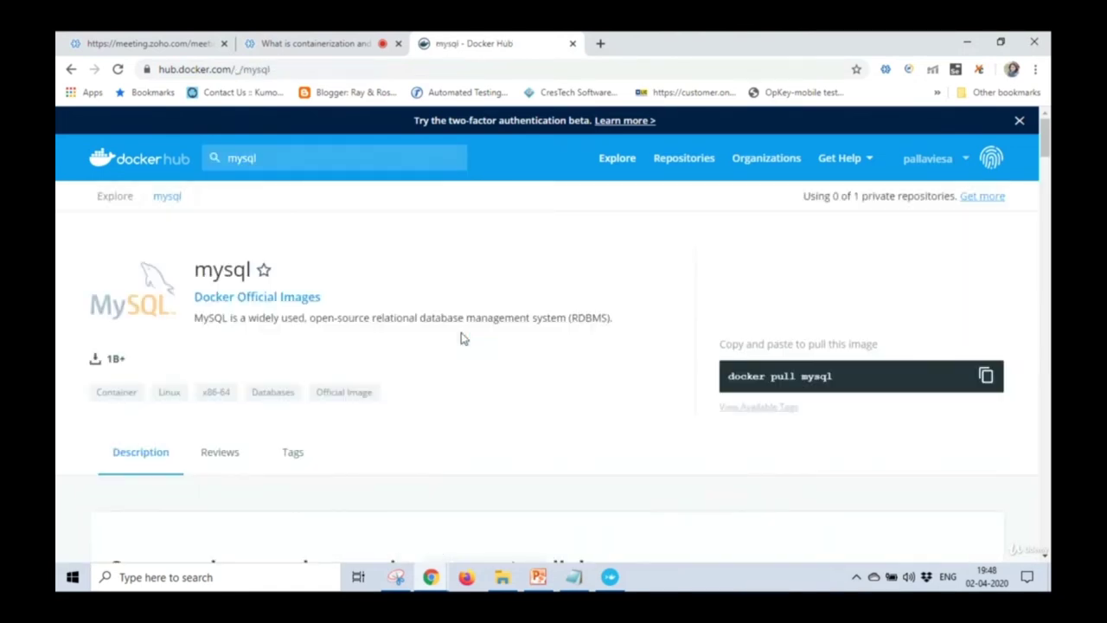
left_click_drag(731, 377, 870, 382)
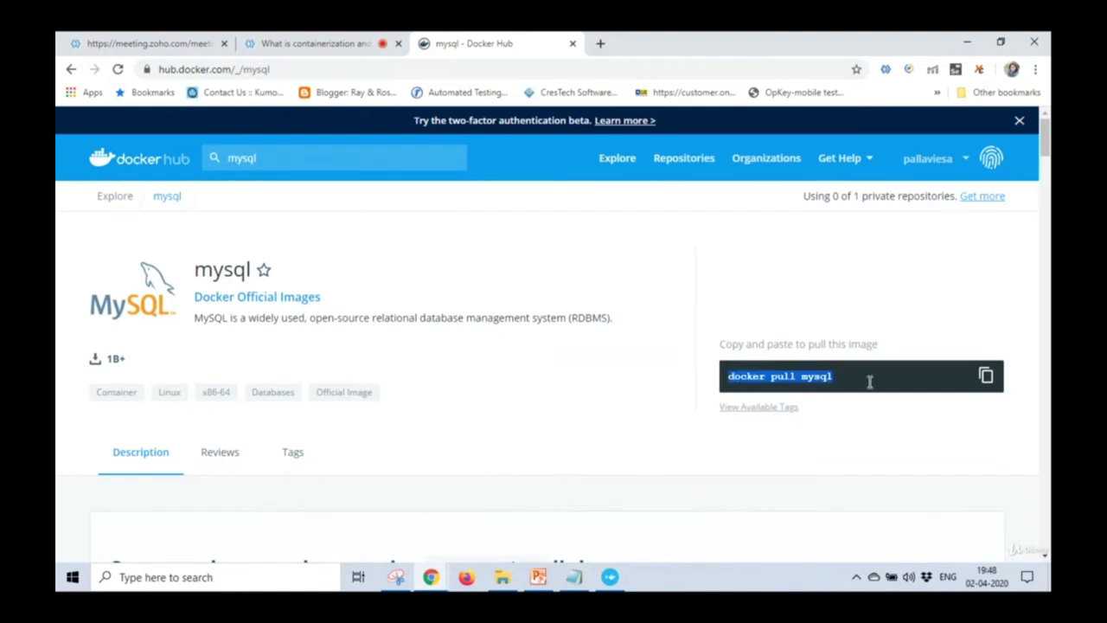
left_click(986, 378)
Run docker pull mysql in the terminal and highlight the image-up-to-date message.
left_click(610, 576)
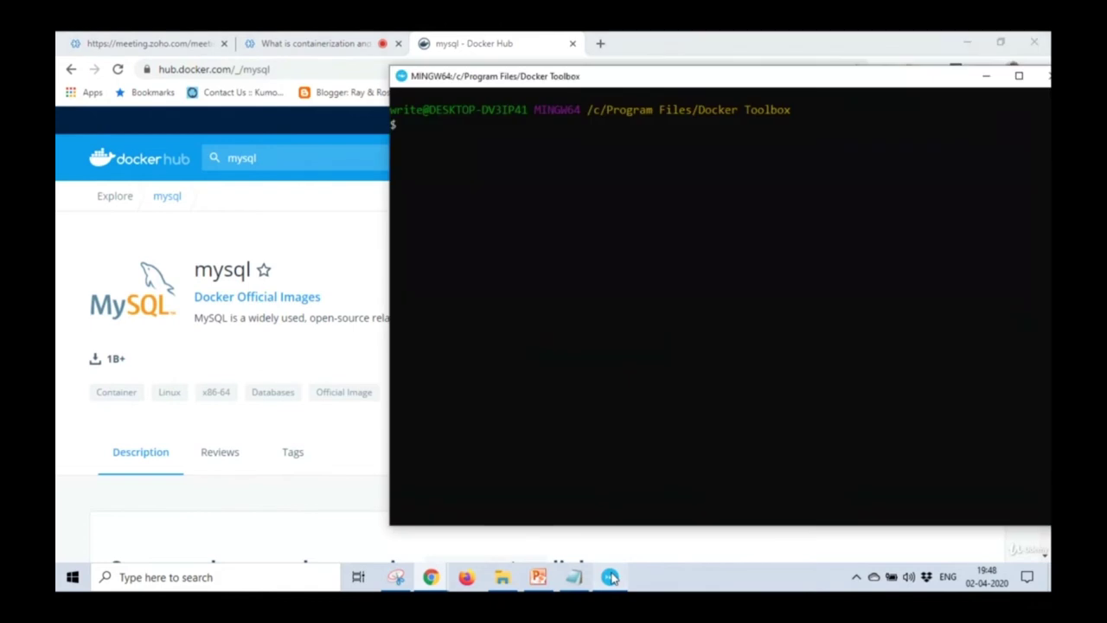
key("shift+Insert")
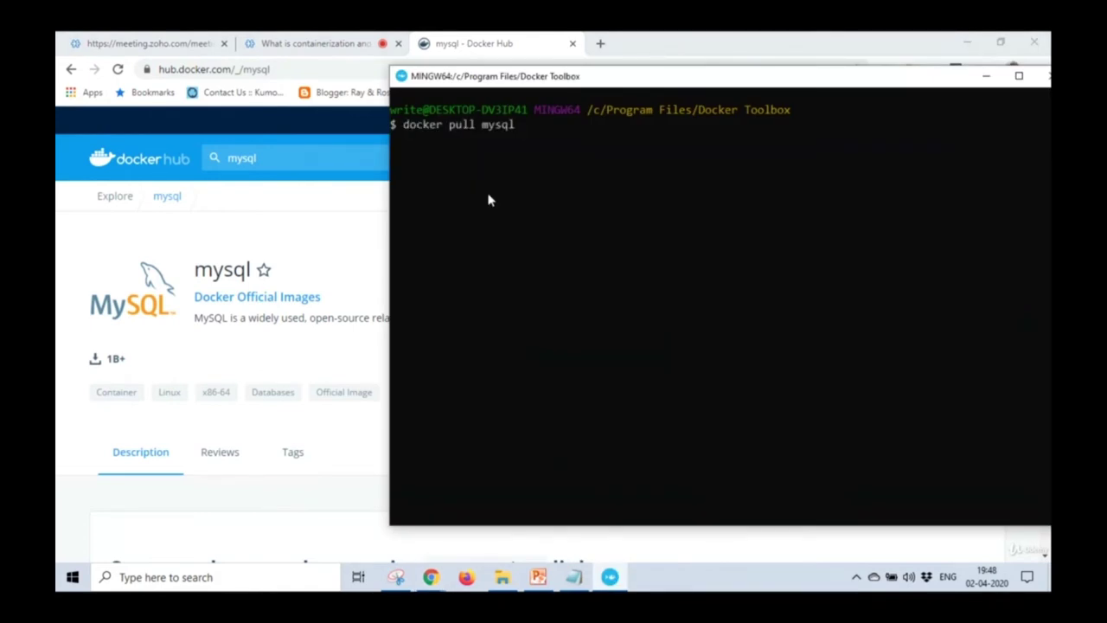
key("Return")
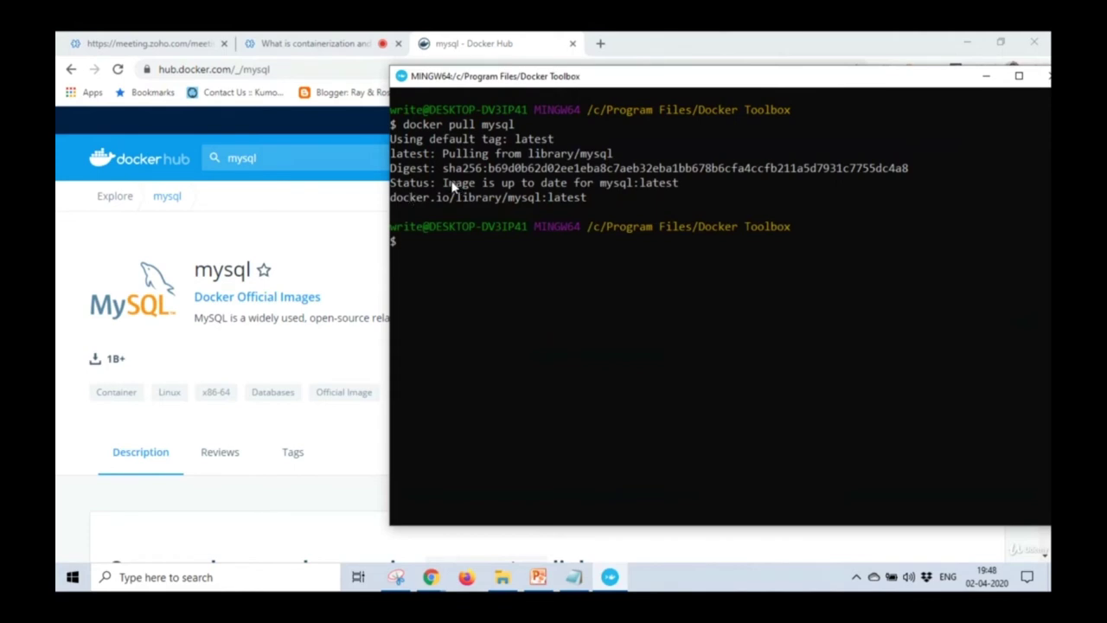
left_click_drag(444, 184, 683, 188)
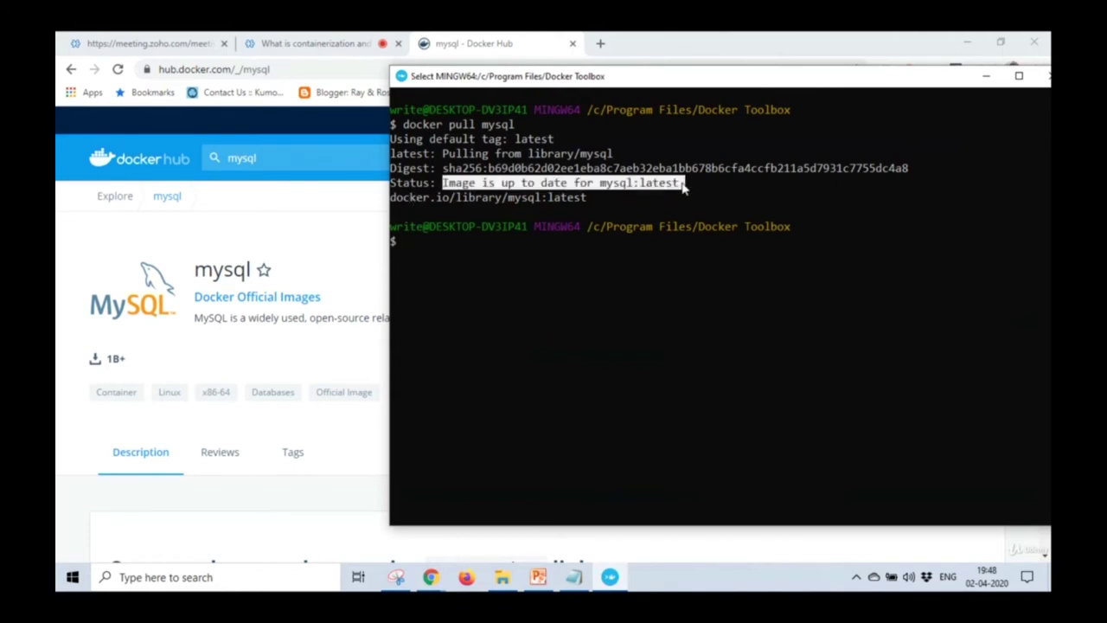
left_click(604, 185)
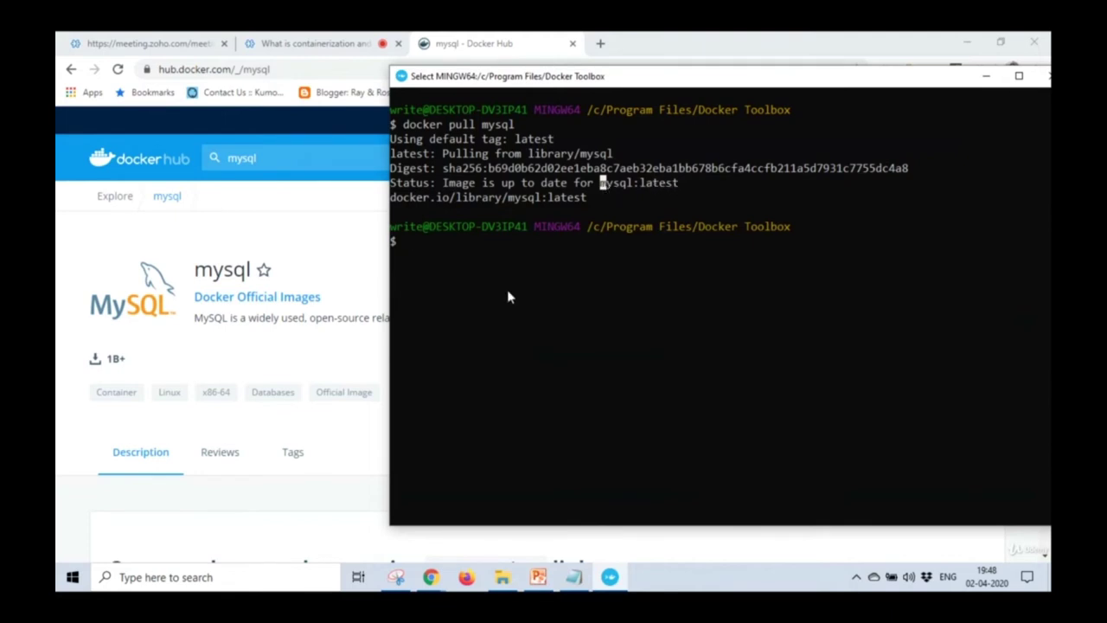
Run docker images to list the local images.
type("dock")
key("BackSpace")
key("BackSpace")
key("BackSpace")
type("ocke")
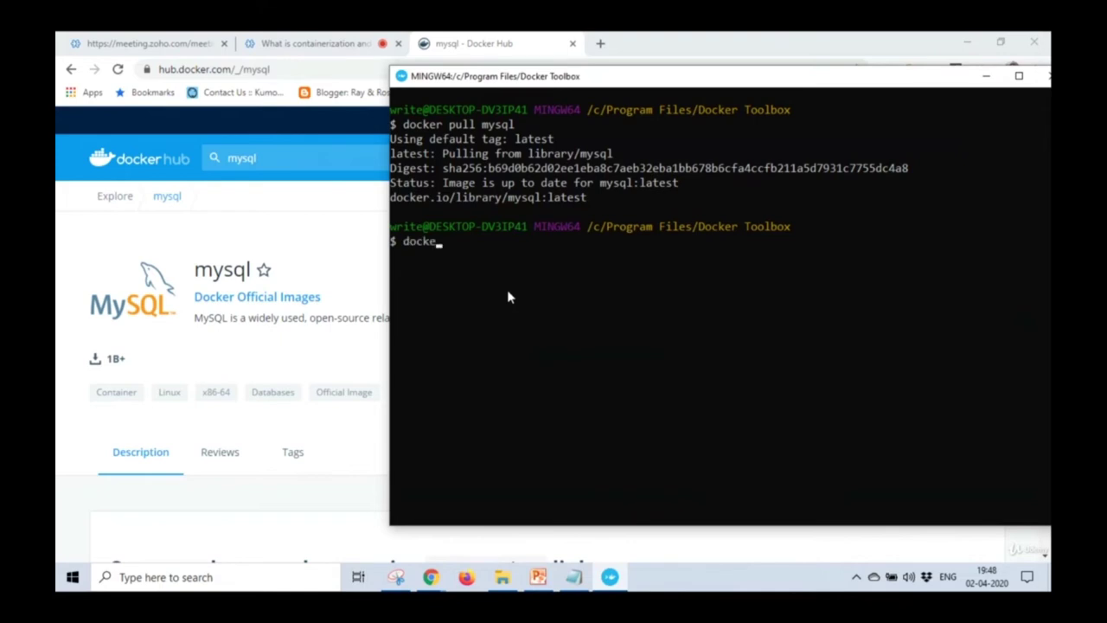
type("r images")
key("Return")
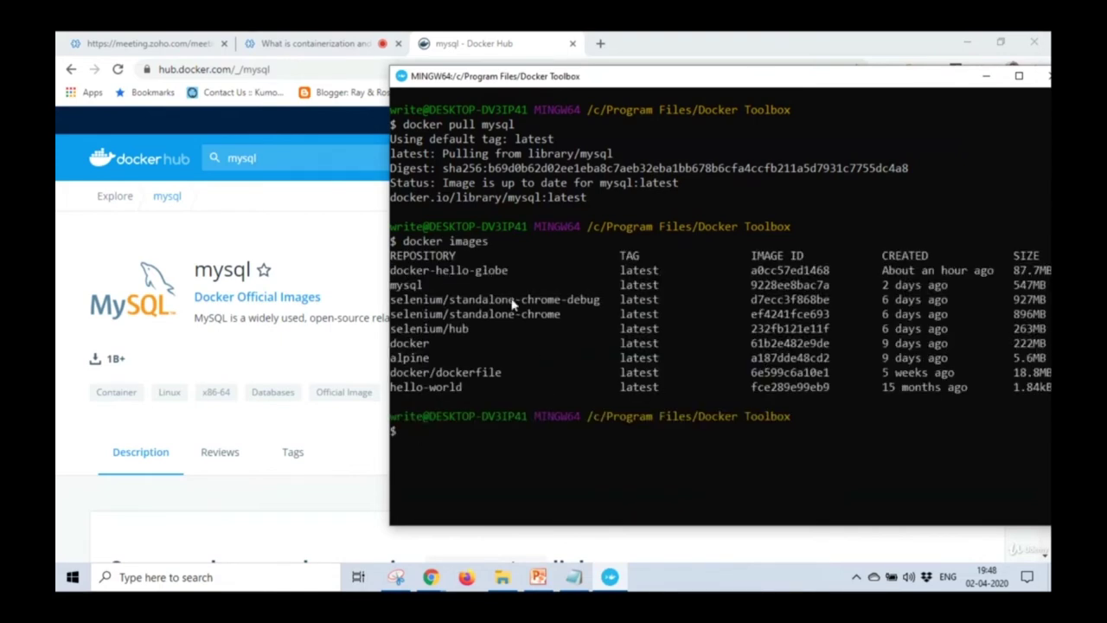
left_click_drag(403, 241, 494, 246)
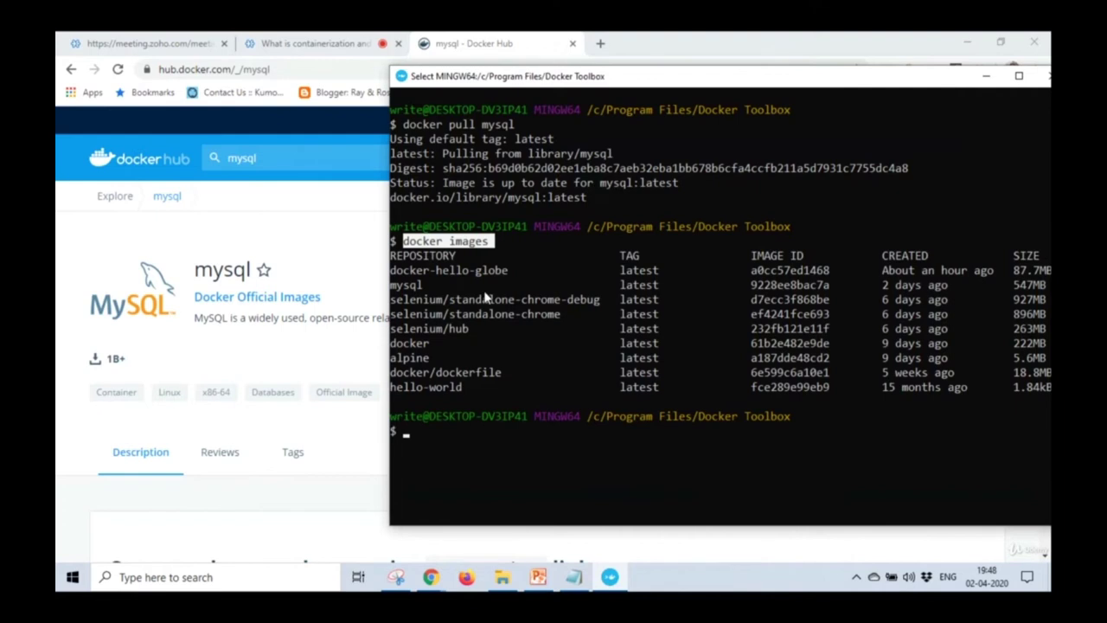
Point out each listed image: docker-hello-globe, selenium, selenium/hub, docker/dockerfile, hello-world, mysql.
left_click(406, 271)
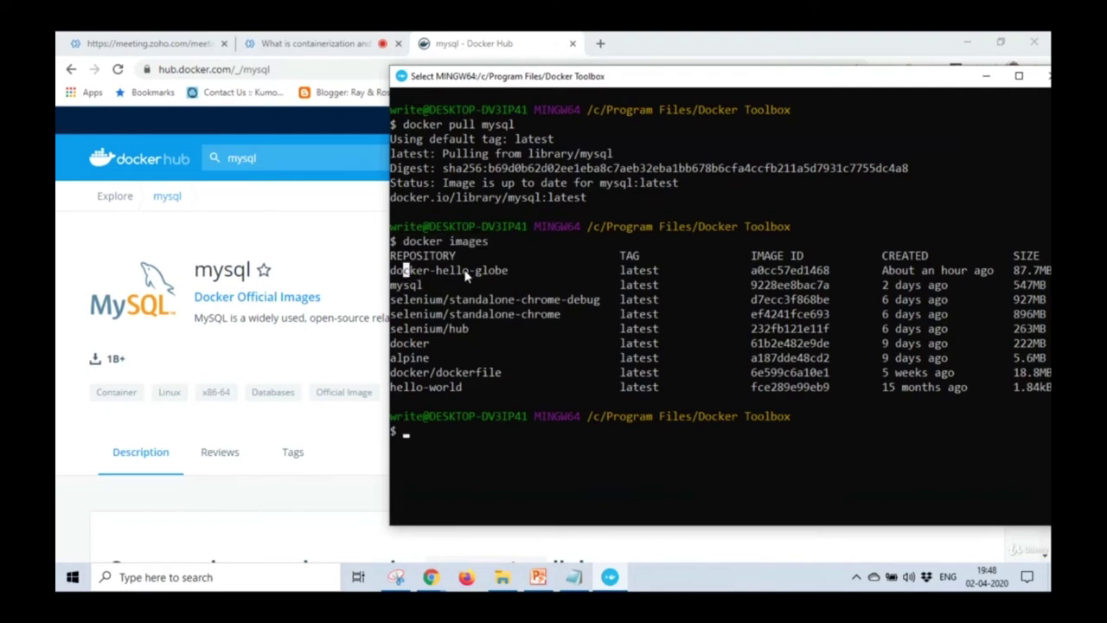
left_click(418, 299)
left_click(418, 314)
left_click(412, 329)
left_click(419, 372)
left_click(419, 388)
left_click(398, 284)
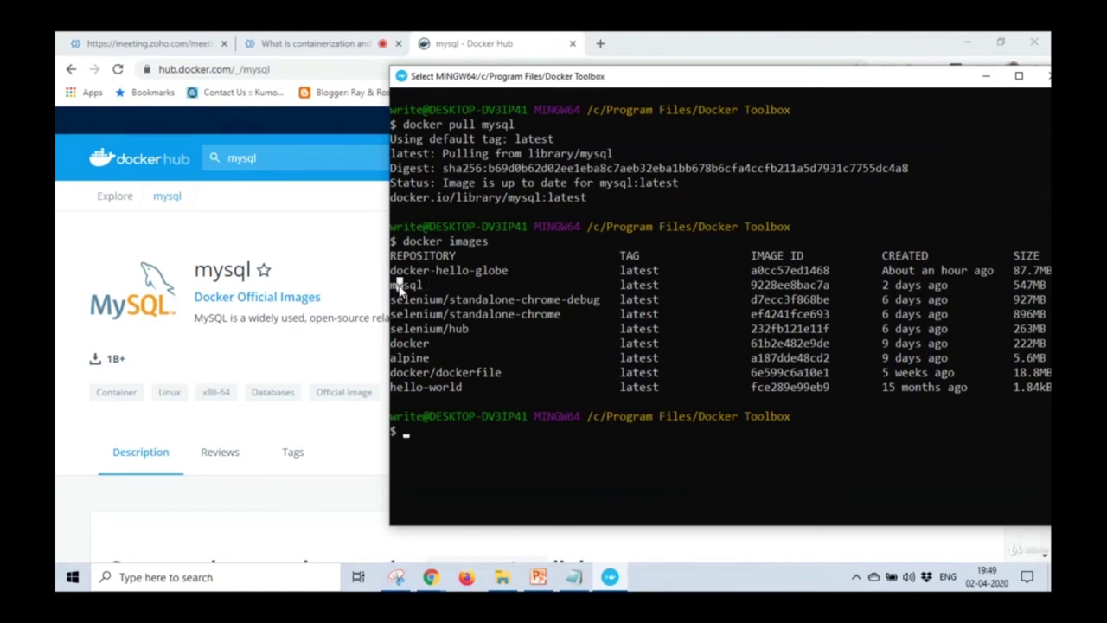
left_click(426, 388)
Highlight the docker images command and the mysql and hello-world image names.
left_click_drag(408, 241, 487, 242)
left_click_drag(424, 287, 394, 290)
left_click_drag(467, 387, 389, 388)
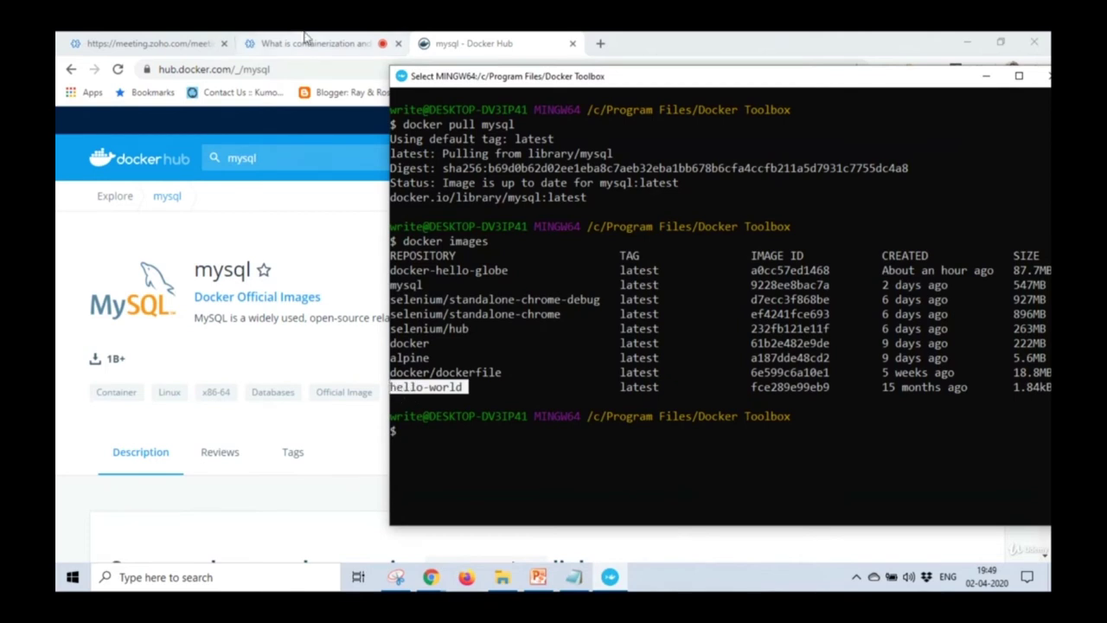
left_click(304, 36)
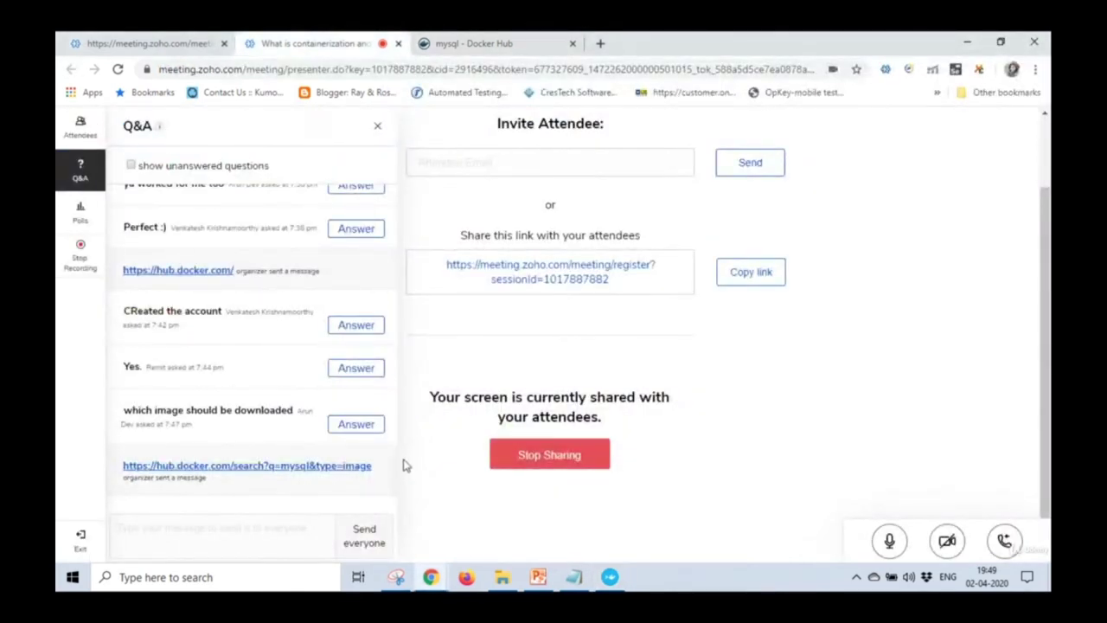
Send docker pull mysql and docker images to everyone in the Q&A.
left_click_drag(394, 472, 394, 448)
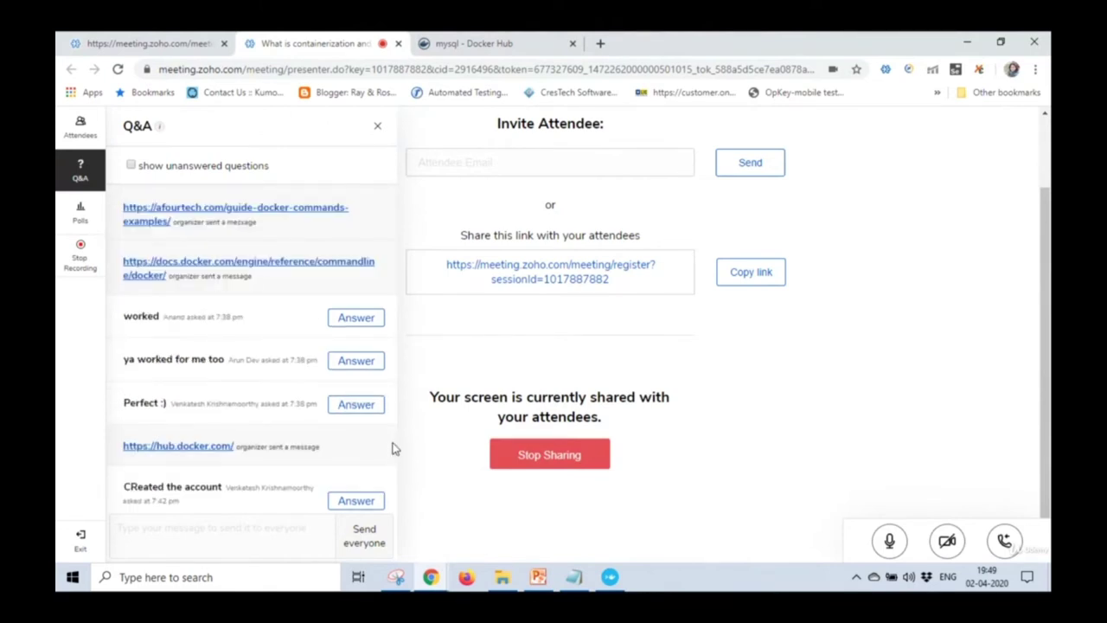
left_click_drag(394, 448, 396, 491)
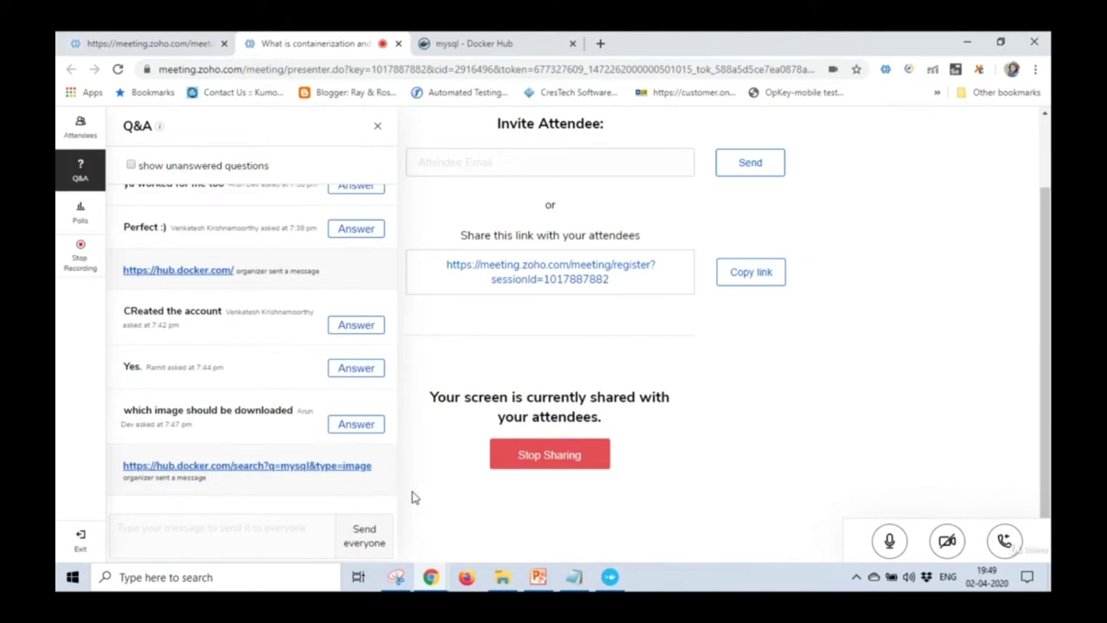
left_click(290, 534)
key("ctrl+v")
left_click(357, 537)
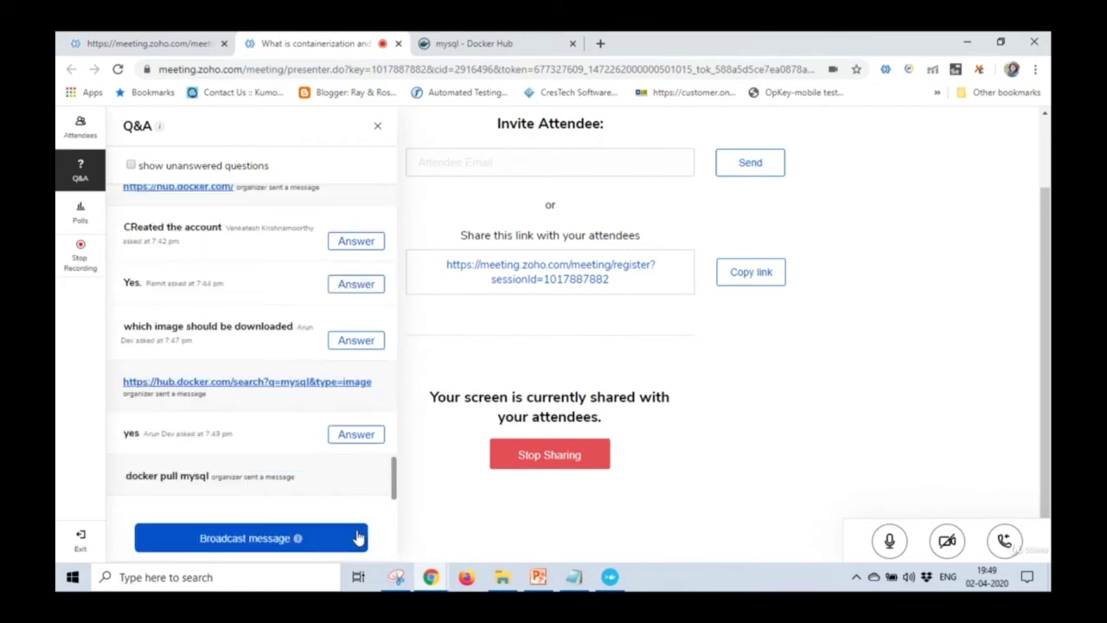
left_click(301, 532)
type("docker images")
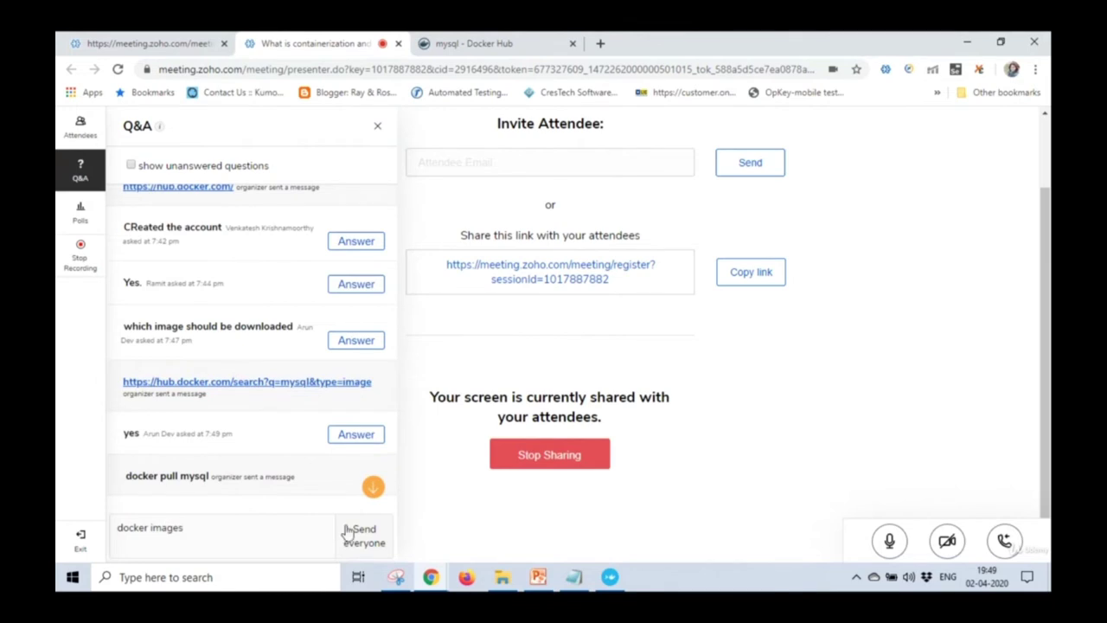
left_click(362, 533)
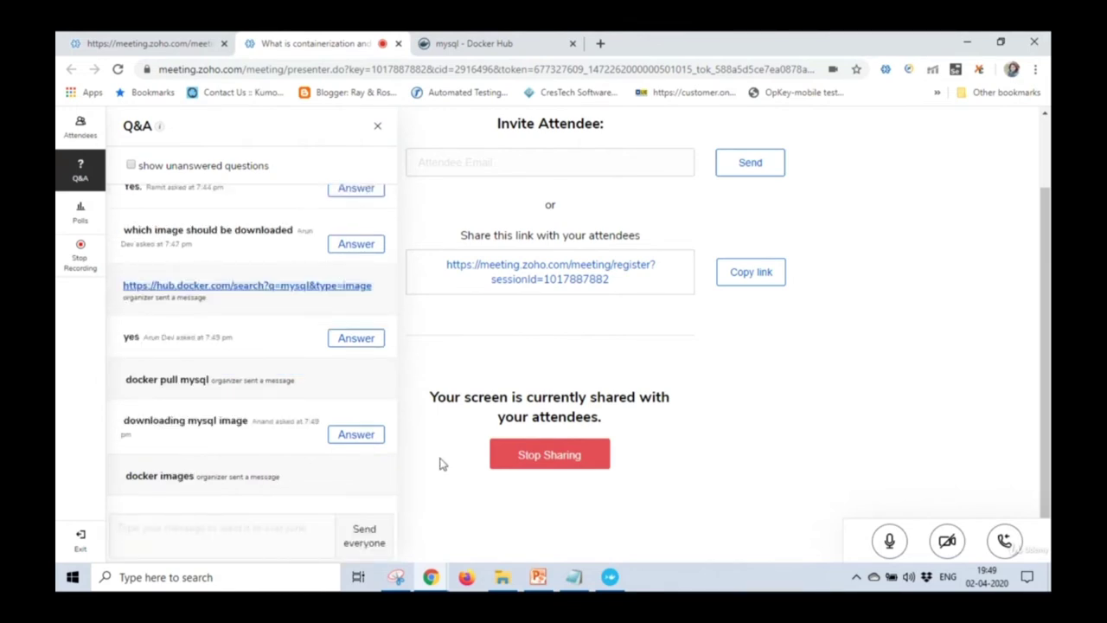
Add docker pull mysql and docker images as new lines in GG-2.txt.
left_click(573, 576)
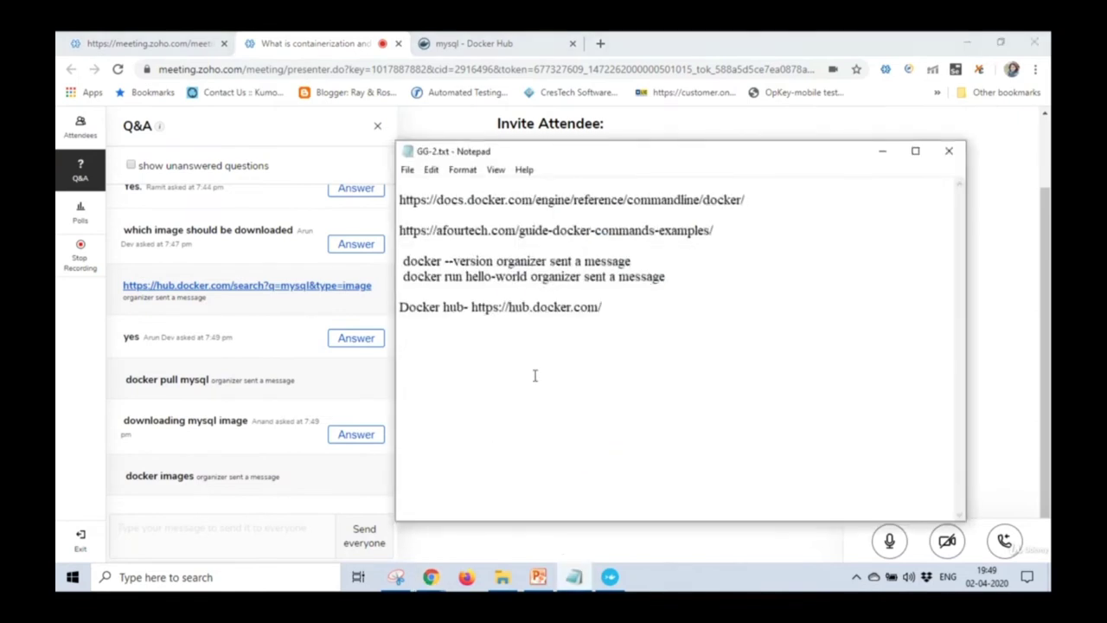
type("docker")
key("BackSpace")
key("BackSpace")
key("BackSpace")
key("BackSpace")
key("BackSpace")
key("BackSpace")
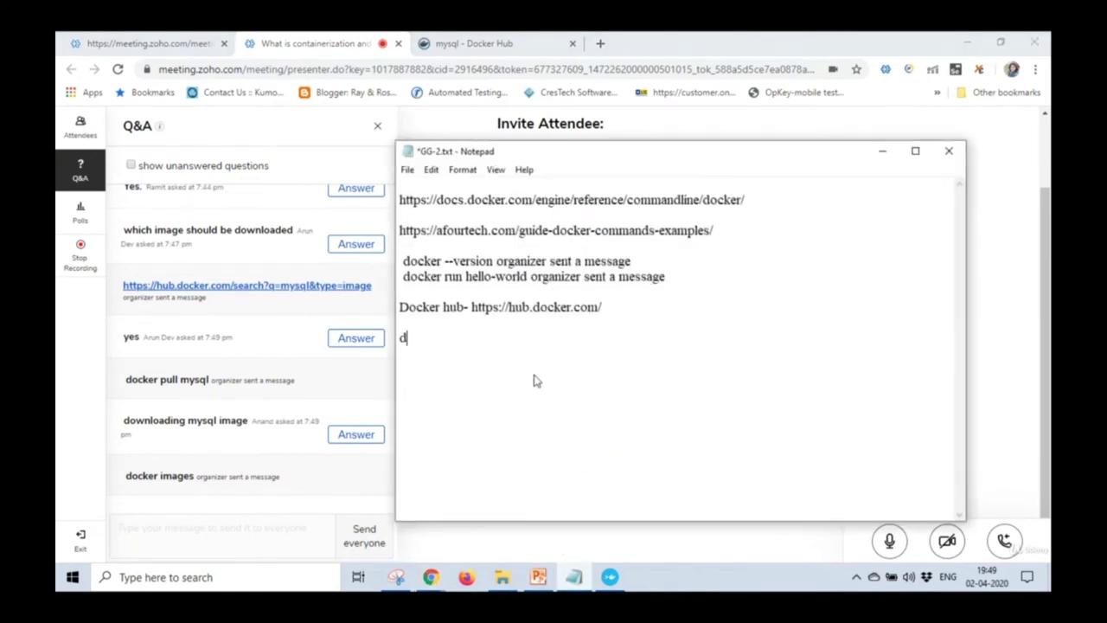
key("ctrl+v")
key("Return")
key("Return")
type("docke")
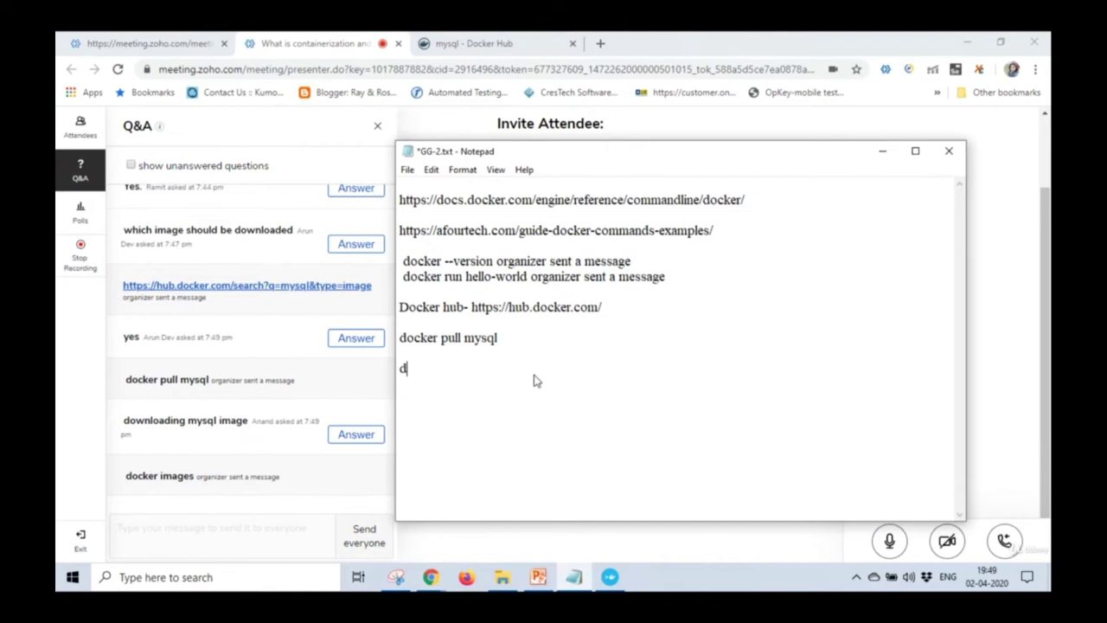
type("r images")
key("Return")
key("Return")
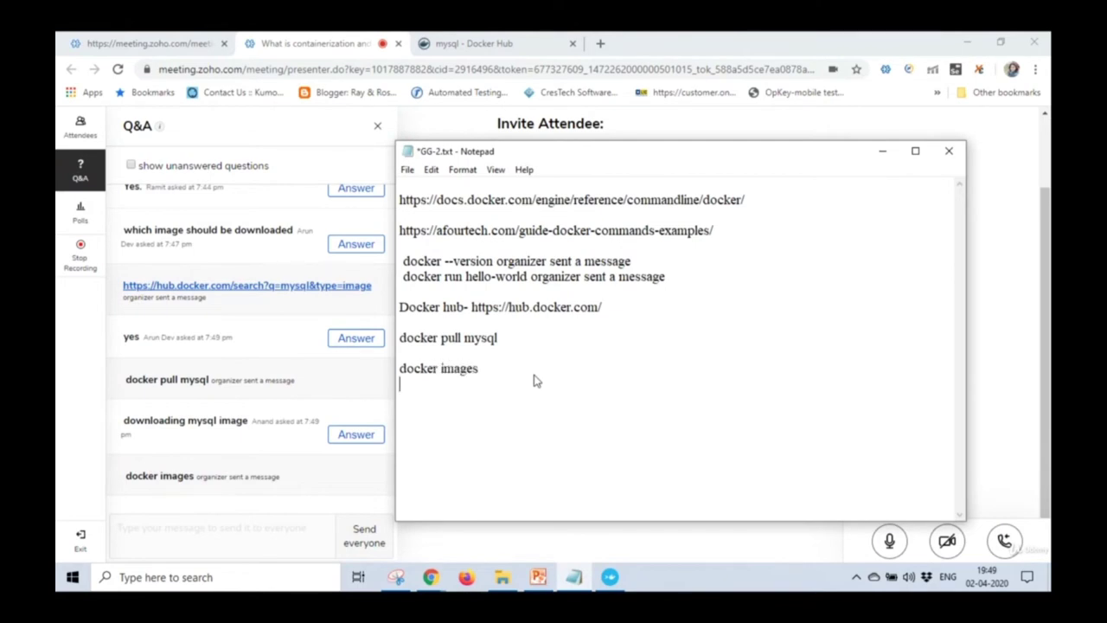
Minimize the notes, view Attendees then Q&A, and return to the Docker terminal.
left_click(881, 154)
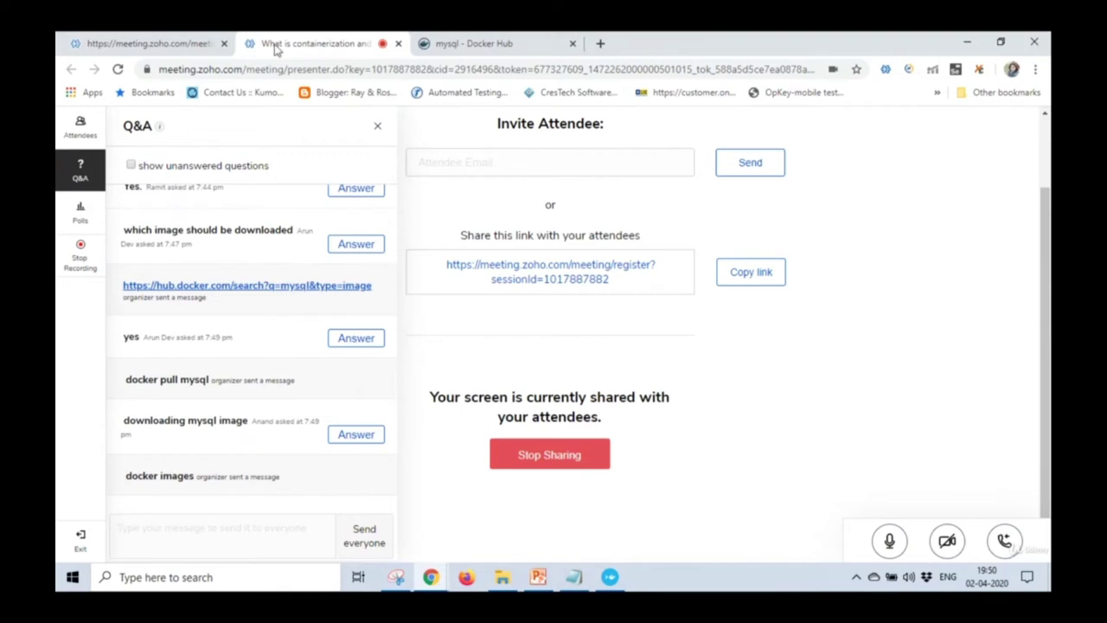
left_click(74, 134)
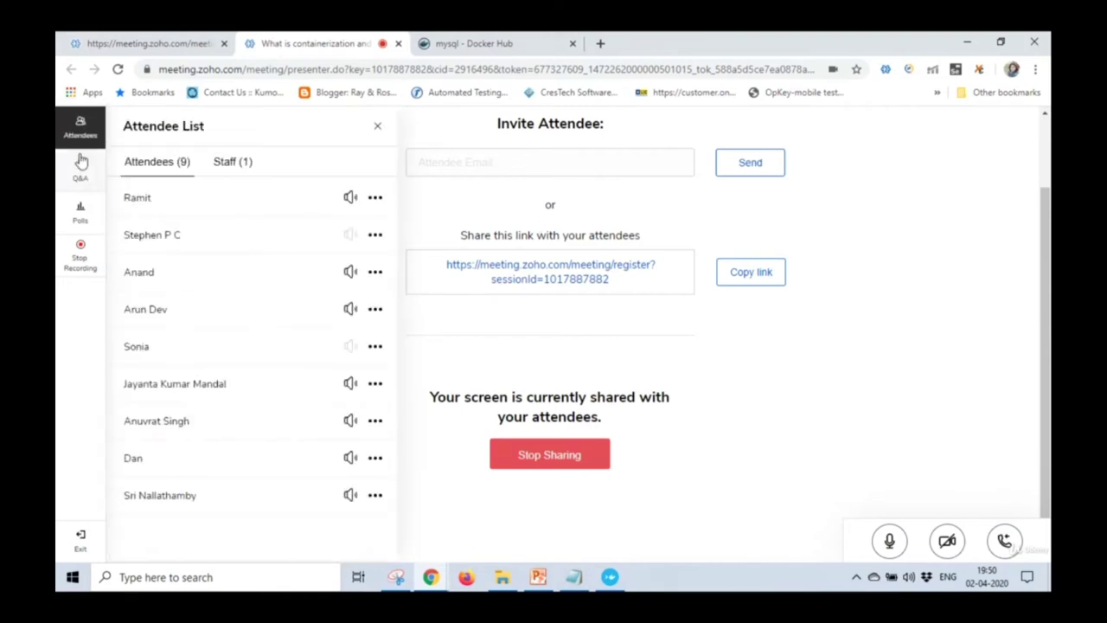
left_click(81, 168)
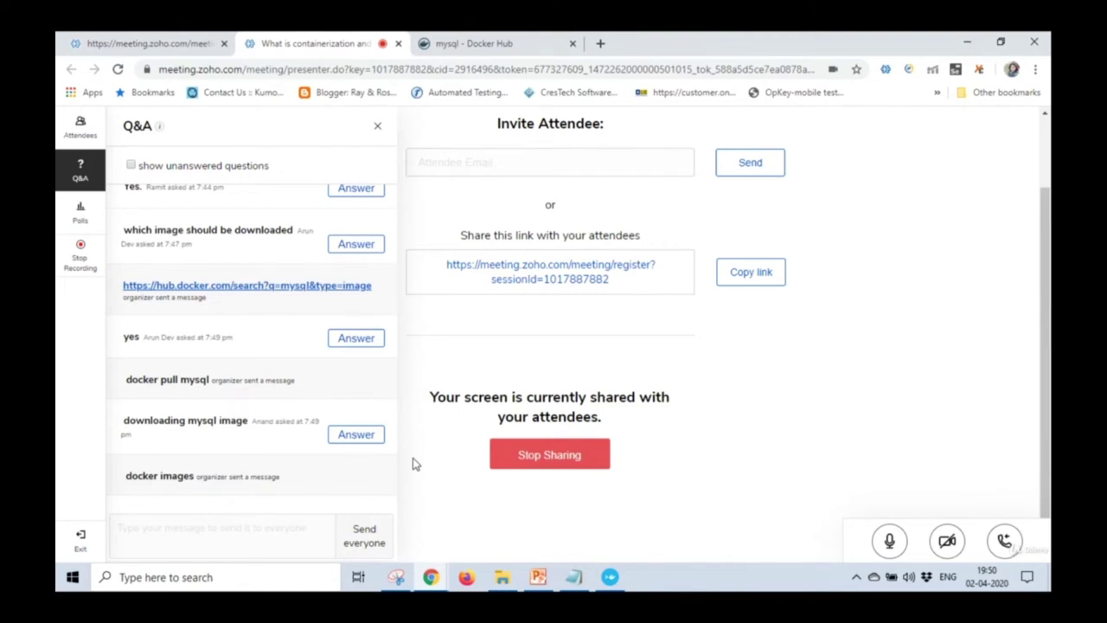
left_click(574, 577)
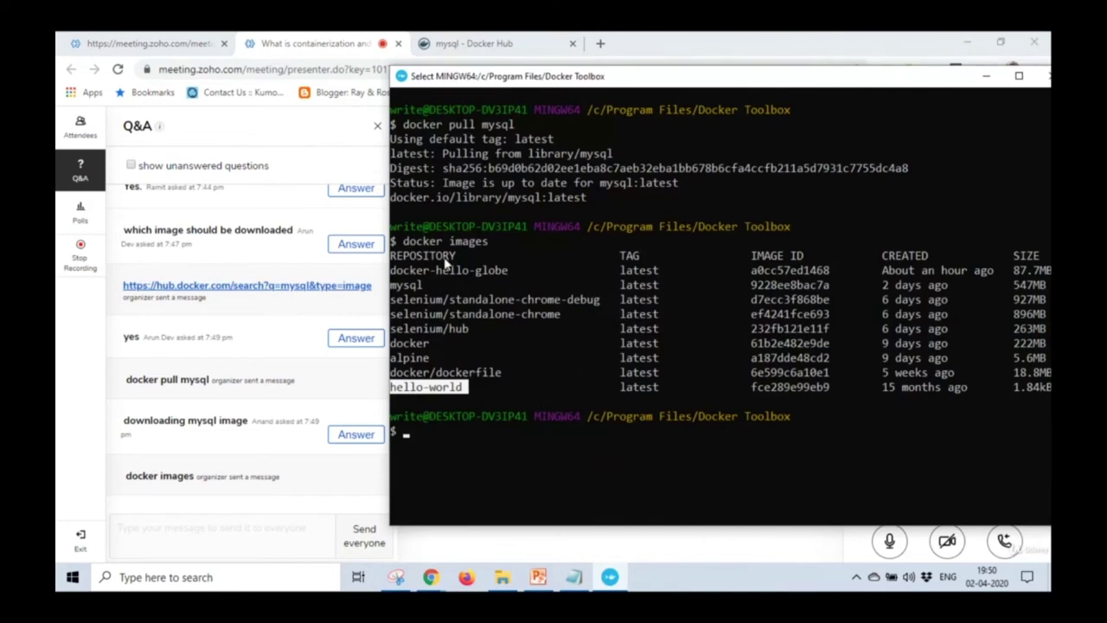
Highlight the TAG, IMAGE ID, CREATED and SIZE column headings, then minimize the terminal.
left_click_drag(620, 256, 647, 257)
left_click_drag(750, 256, 809, 257)
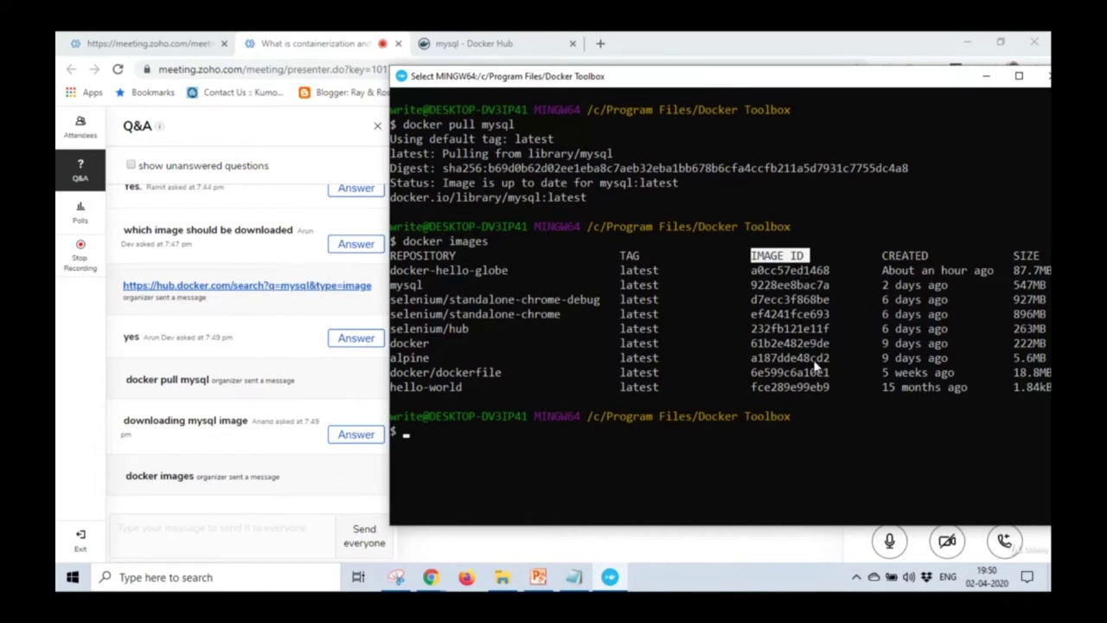
left_click_drag(879, 256, 932, 257)
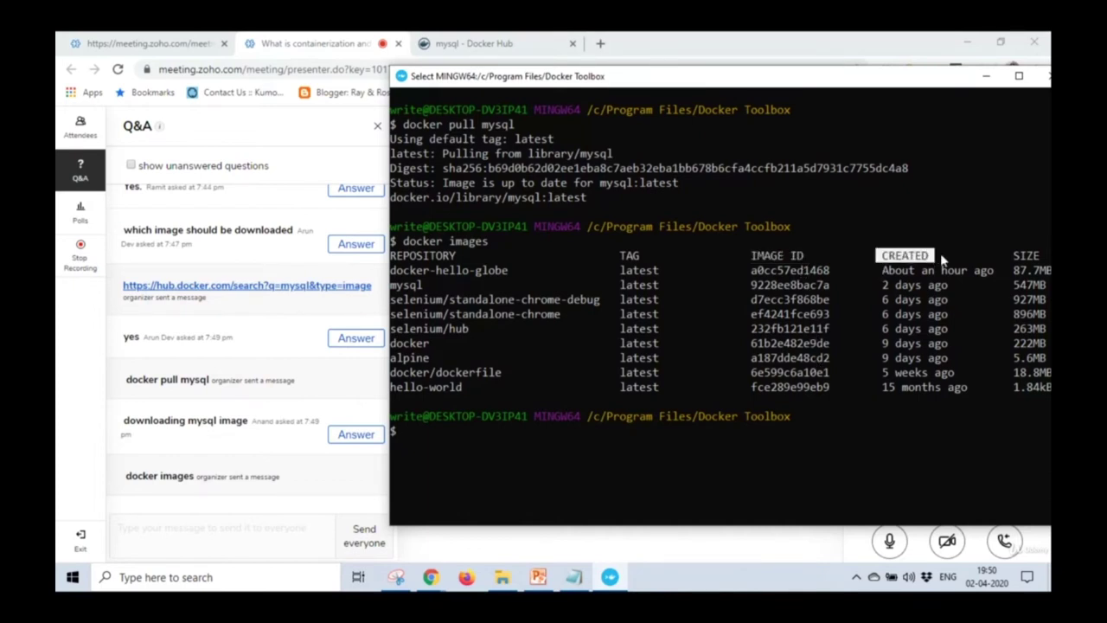
left_click_drag(1017, 257, 1042, 257)
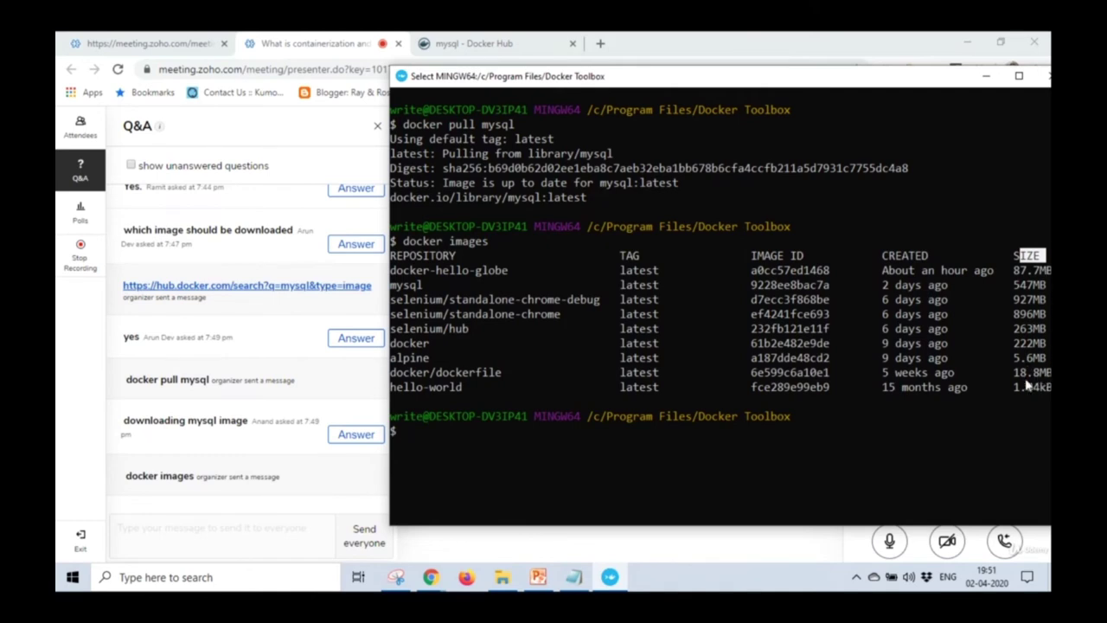
left_click(620, 528)
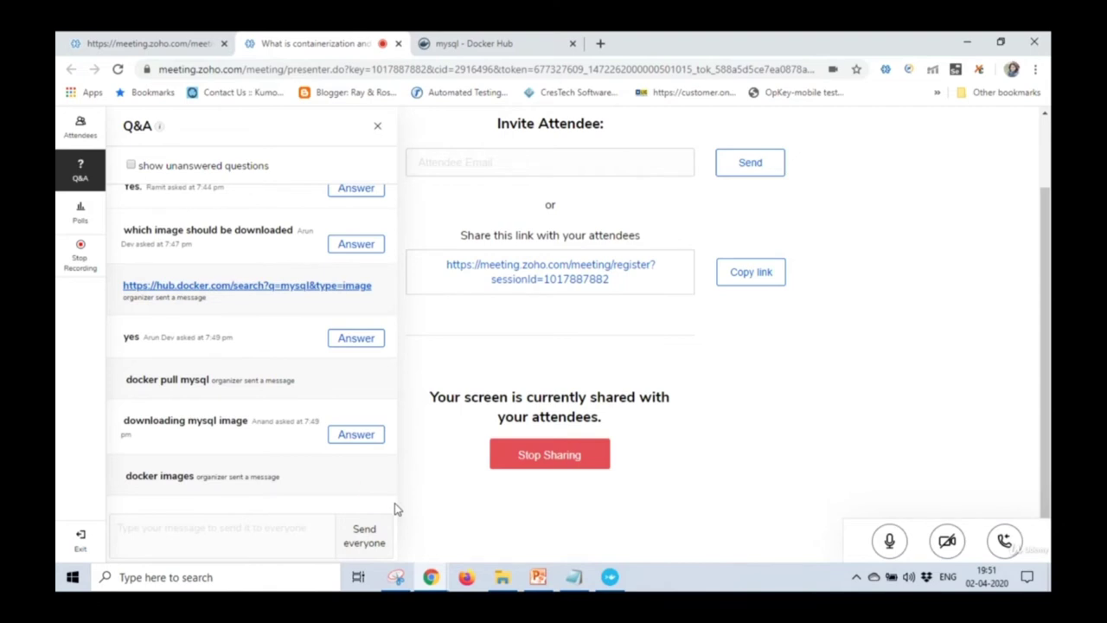
Reveal the newest Q&A replies ('done', 'mysql image is ready', '547 MB') and return to PowerPoint.
left_click(371, 487)
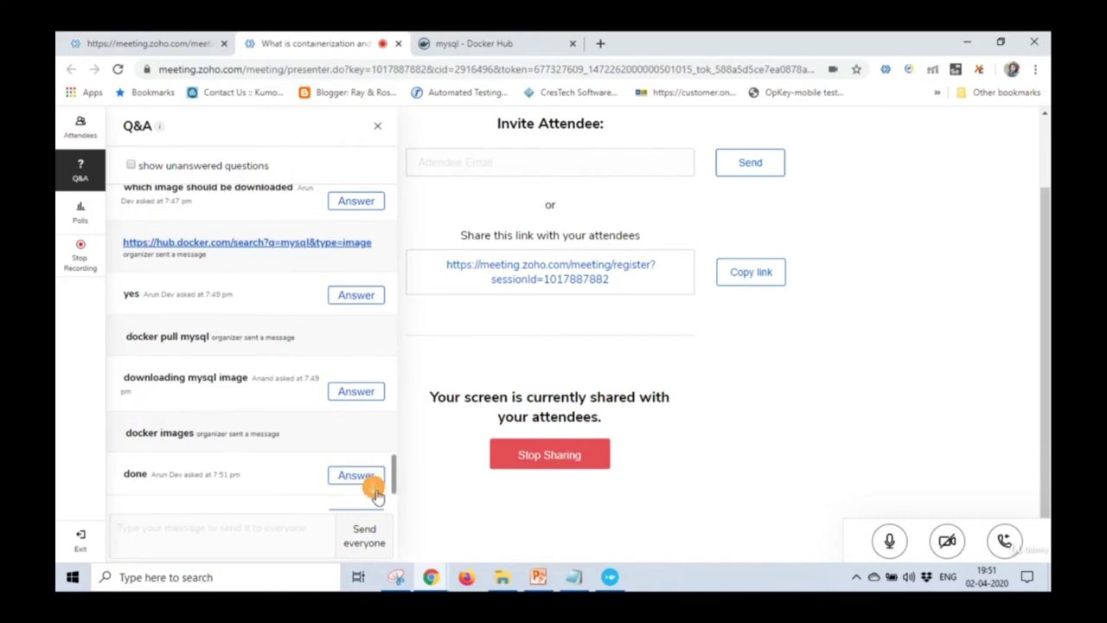
left_click(375, 489)
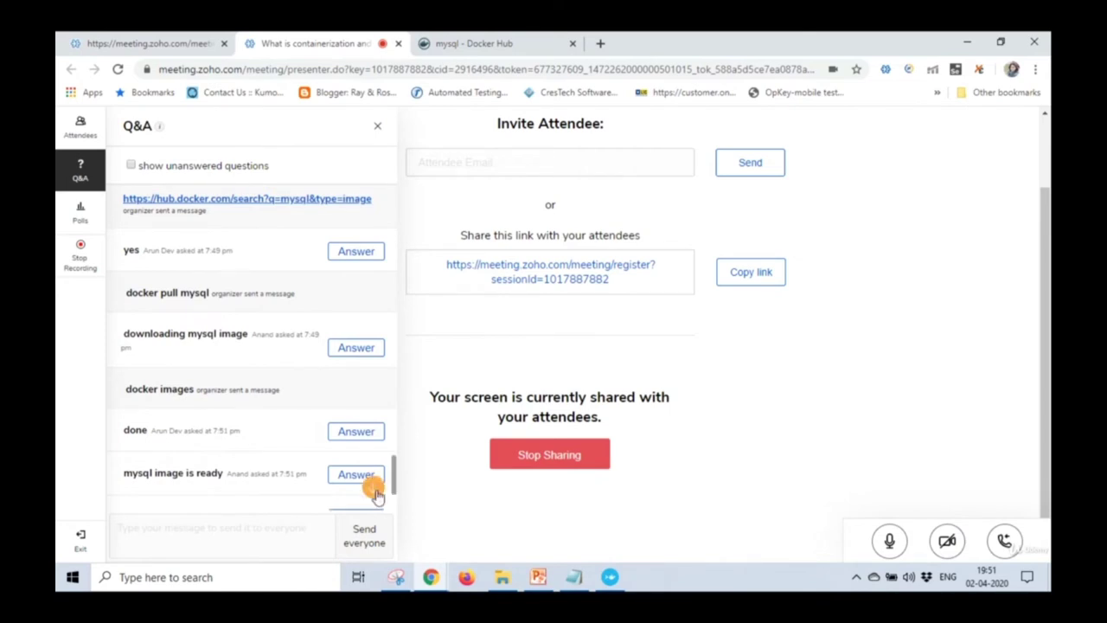
left_click(375, 492)
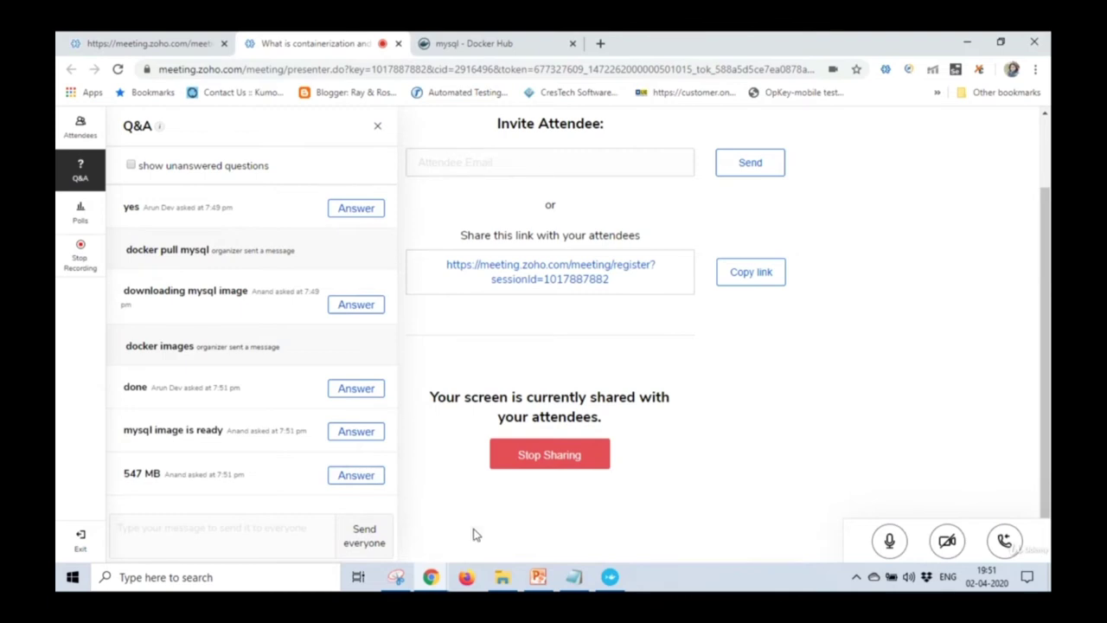
left_click(538, 577)
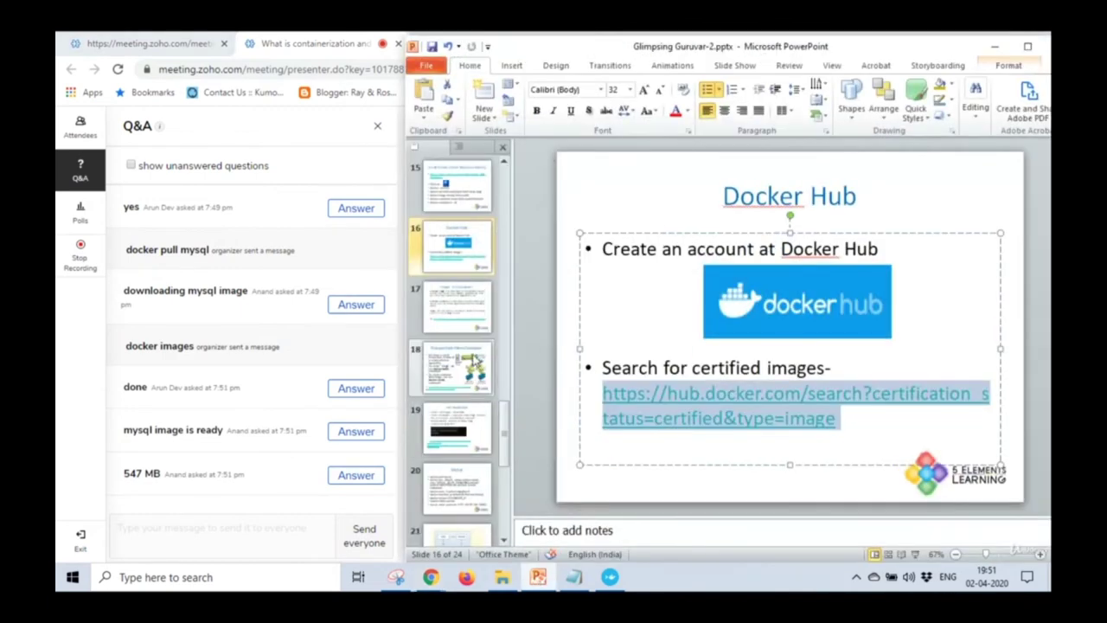
Copy the docker run command from slide 20 (MySql) into GG-2.txt below 'docker images'.
key("Down")
key("Down")
key("Down")
key("Down")
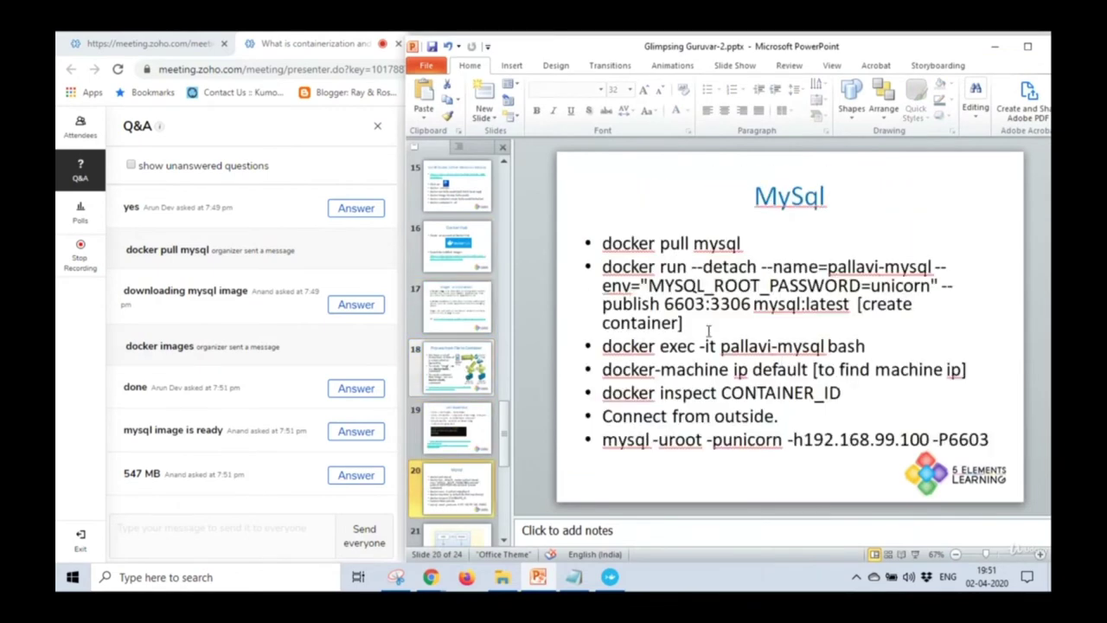
left_click_drag(851, 304, 616, 273)
key("ctrl+c")
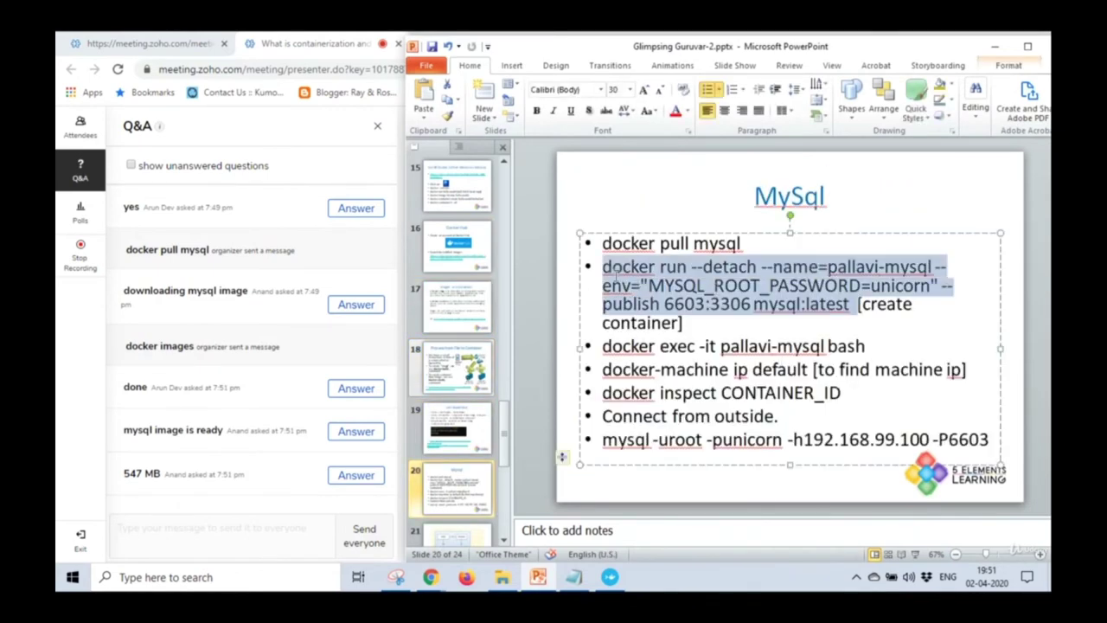
left_click(573, 577)
left_click(502, 395)
key("ctrl+v")
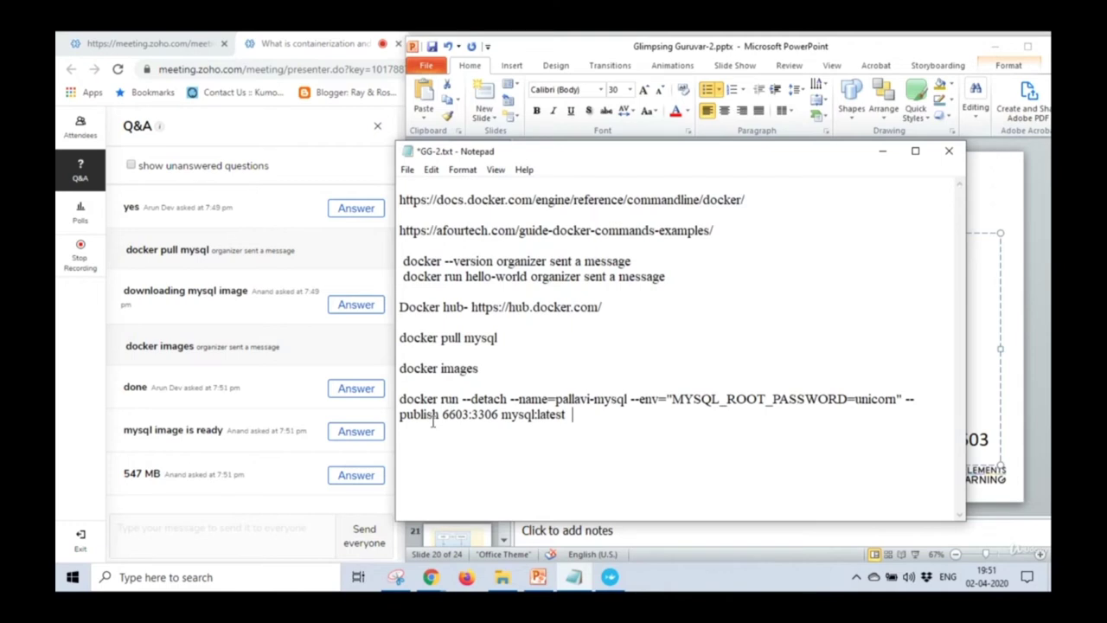
Add a 'create container --' heading above the docker run command and save the notes.
left_click_drag(401, 399, 460, 399)
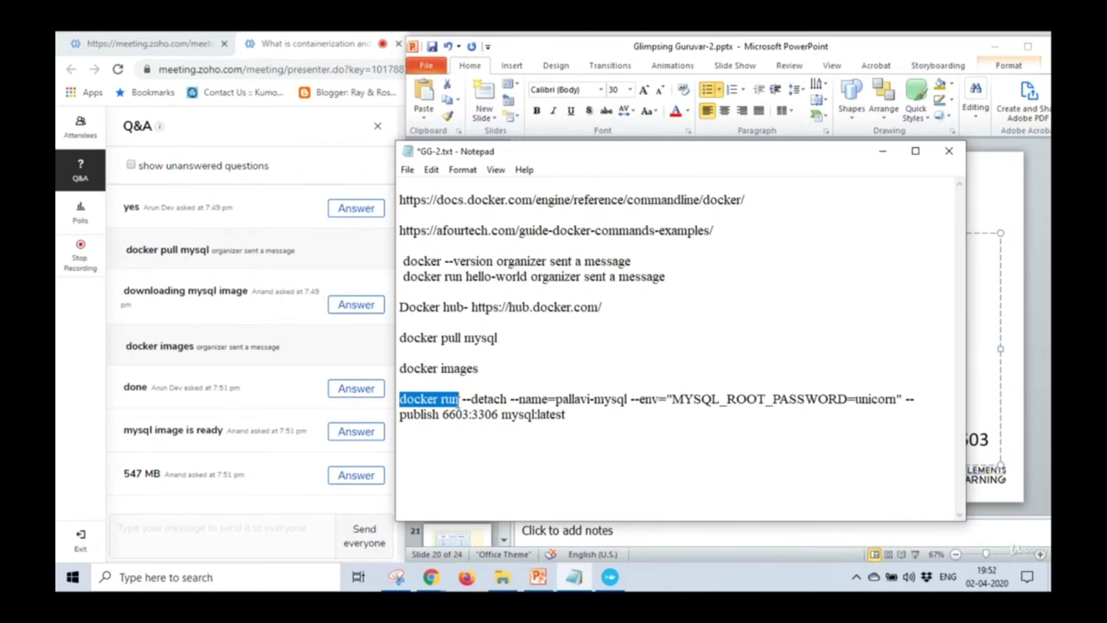
left_click(458, 387)
key("Return")
type("crea")
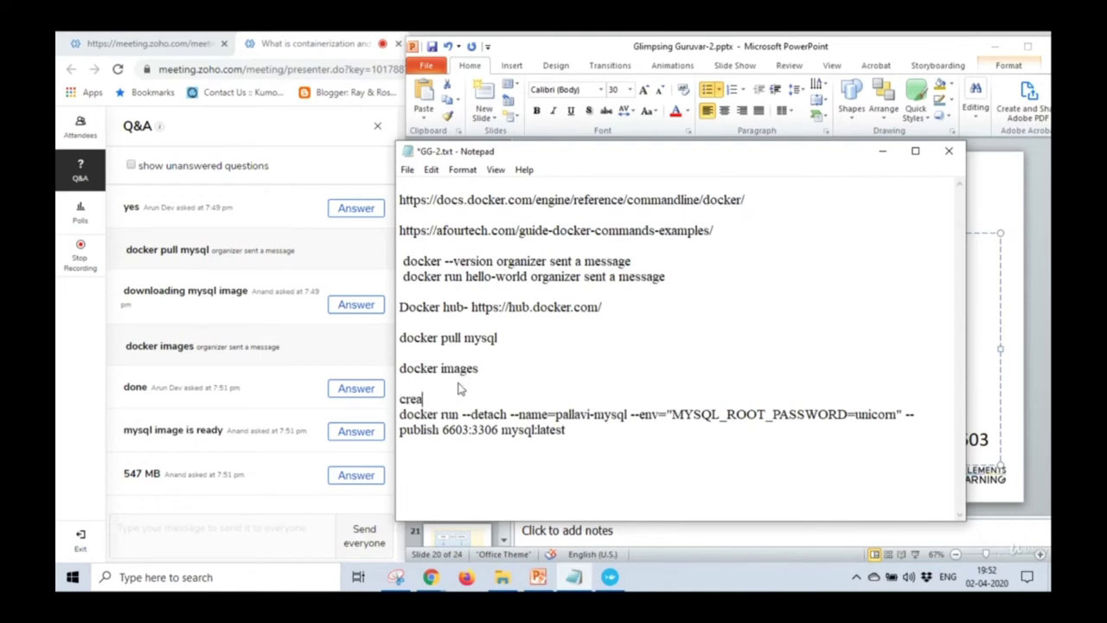
type("te container --")
key("Return")
key("ctrl+s")
Rename the container to docker-mysql by replacing the name prefix with 'docker'.
left_click(464, 429)
left_click_drag(464, 429, 628, 429)
left_click(519, 445)
left_click(616, 455)
left_click_drag(557, 429, 628, 430)
left_click_drag(556, 430, 591, 430)
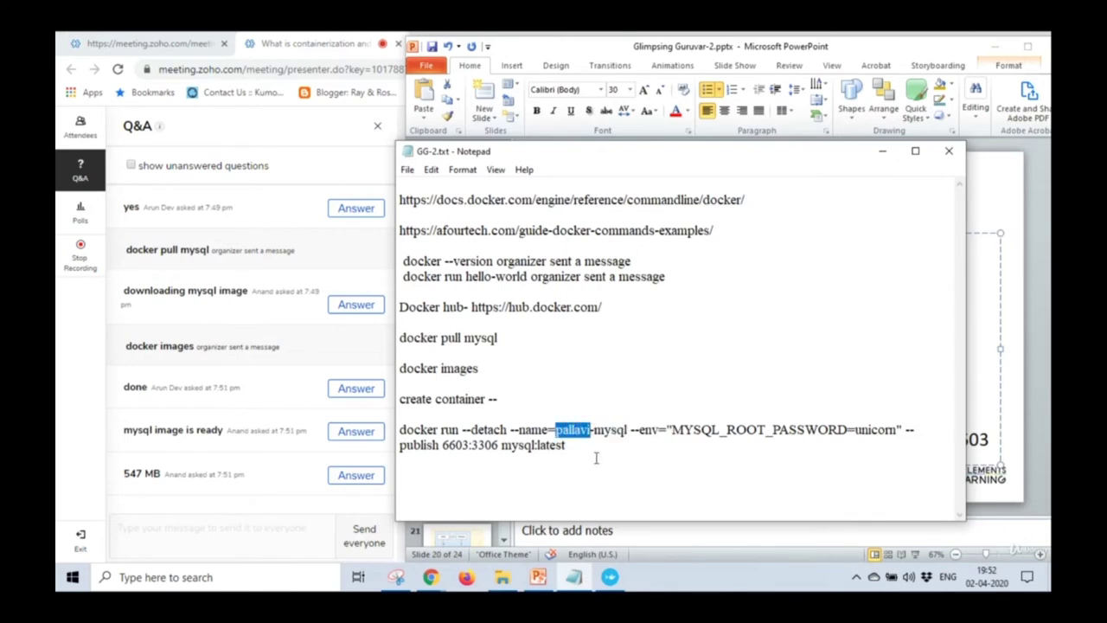
type("docker")
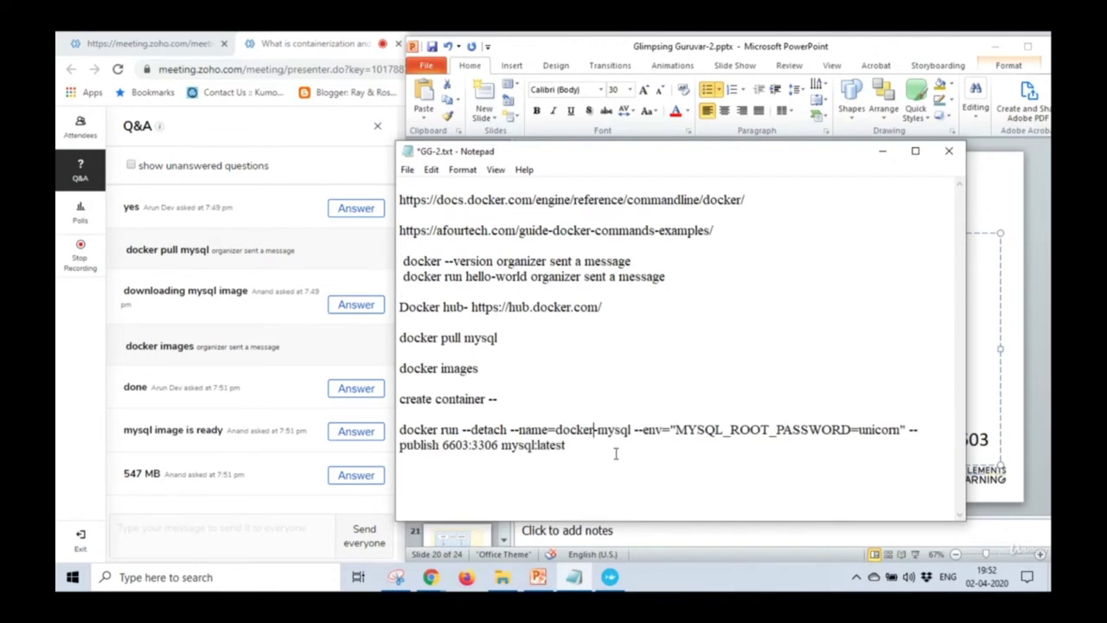
Change the published host port from 6603 to 6604, giving 6604:3306.
left_click_drag(636, 430, 852, 427)
left_click(675, 430)
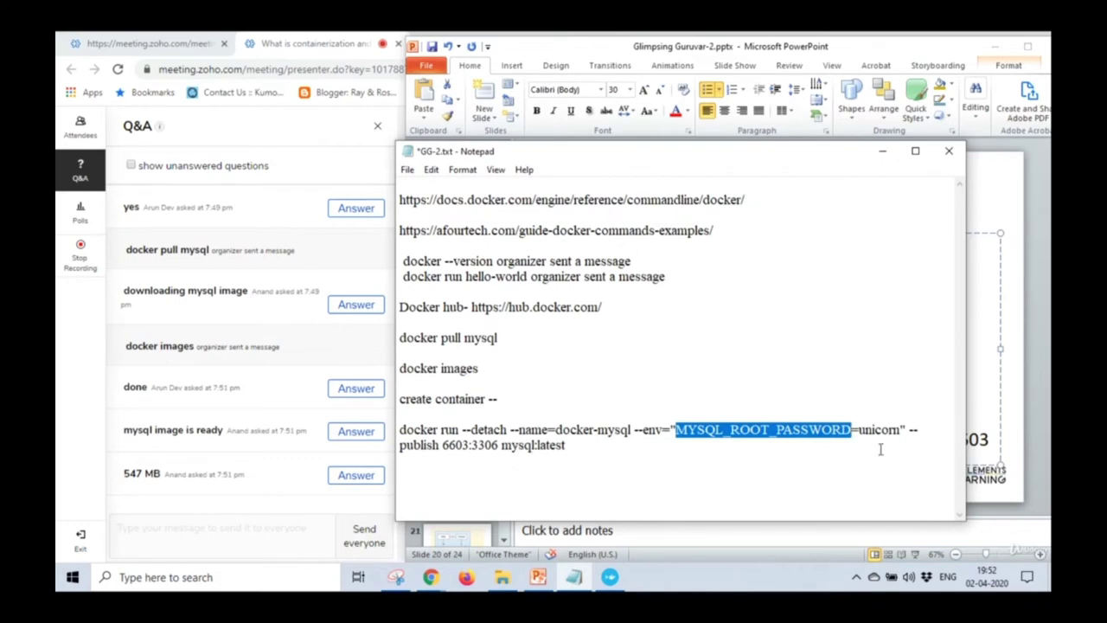
left_click_drag(859, 429, 900, 428)
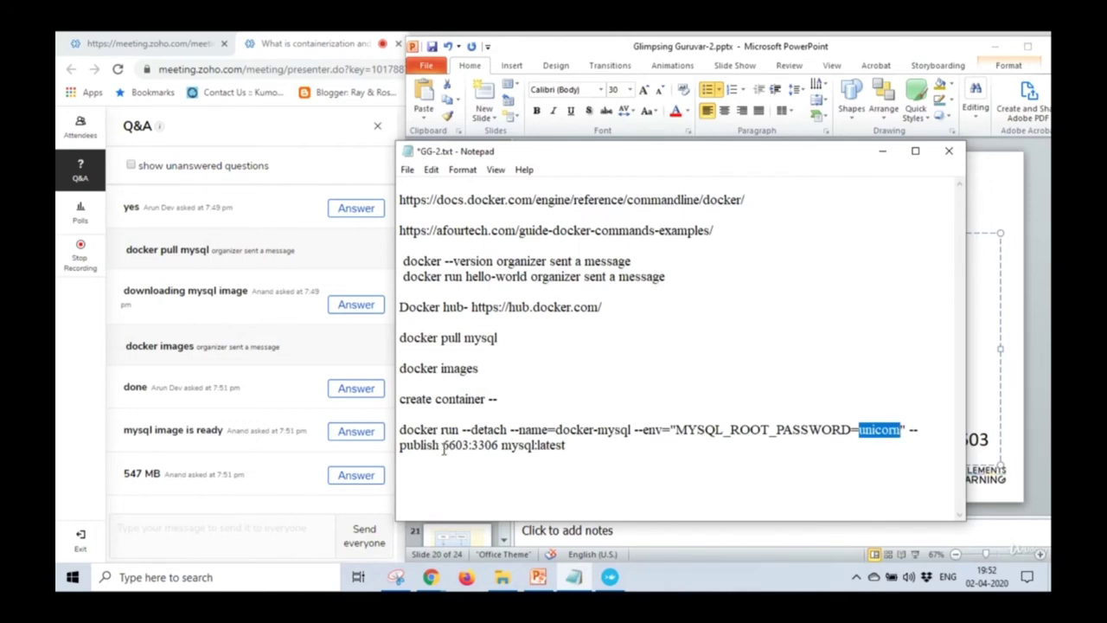
left_click_drag(442, 444, 499, 444)
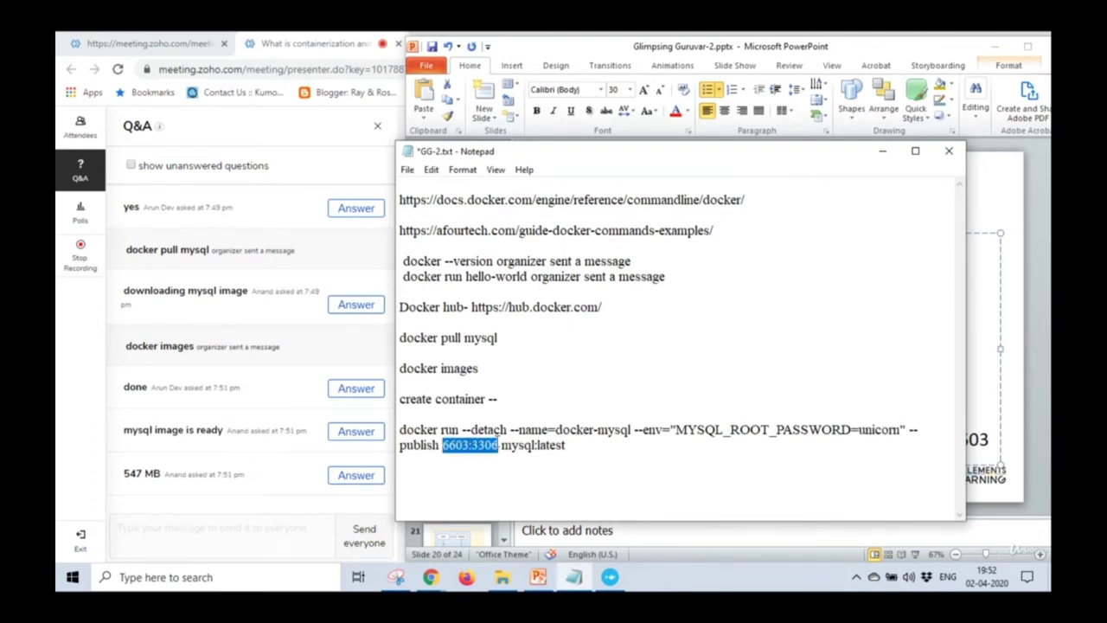
left_click(467, 445)
key("BackSpace")
type("4")
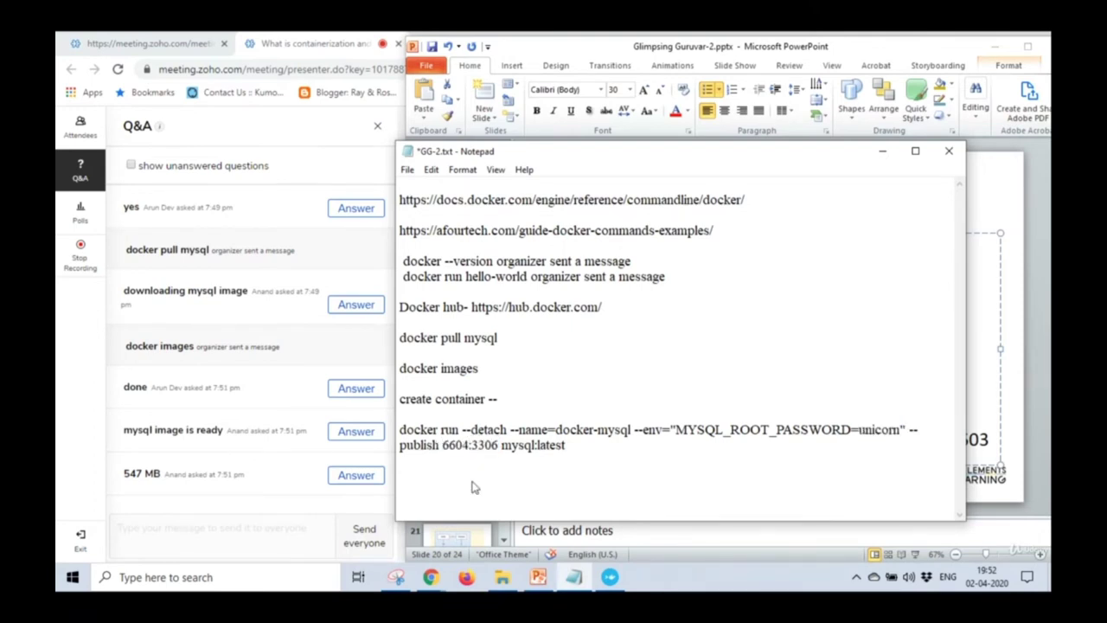
left_click_drag(443, 444, 499, 445)
Point out the port mapping: host port 6604 and container port 3306.
left_click(472, 444)
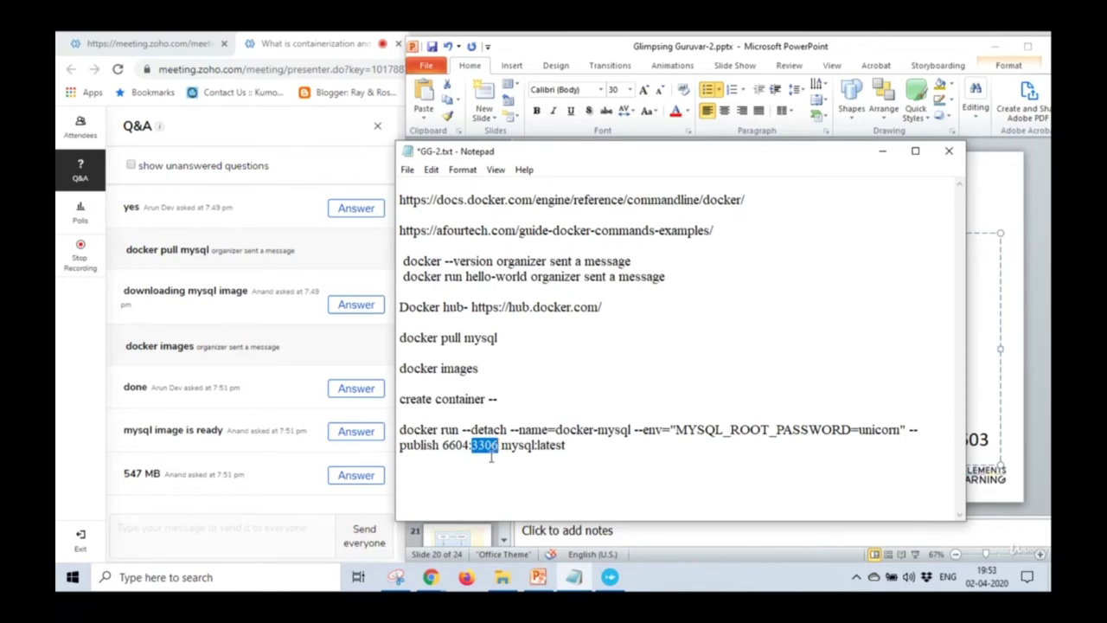
left_click_drag(471, 444, 501, 444)
left_click(445, 451)
left_click_drag(443, 444, 470, 445)
left_click(467, 468)
left_click_drag(472, 445, 499, 444)
left_click(493, 445)
left_click_drag(442, 444, 470, 444)
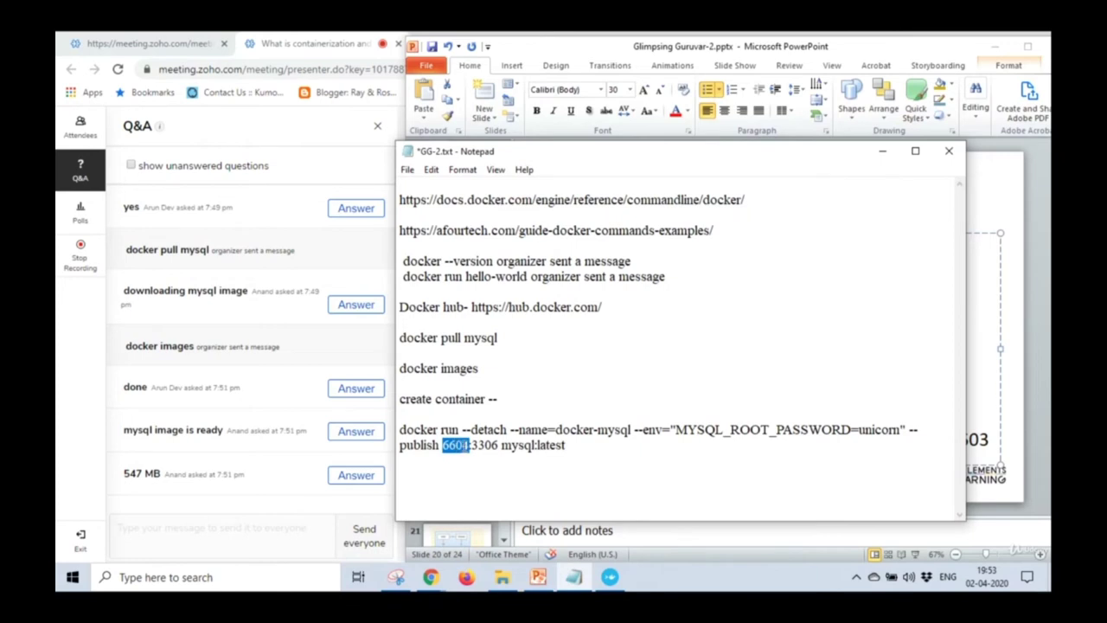
Point out the mysql:latest image and MYSQL_ROOT_PASSWORD setting in the command.
left_click_drag(572, 444, 399, 430)
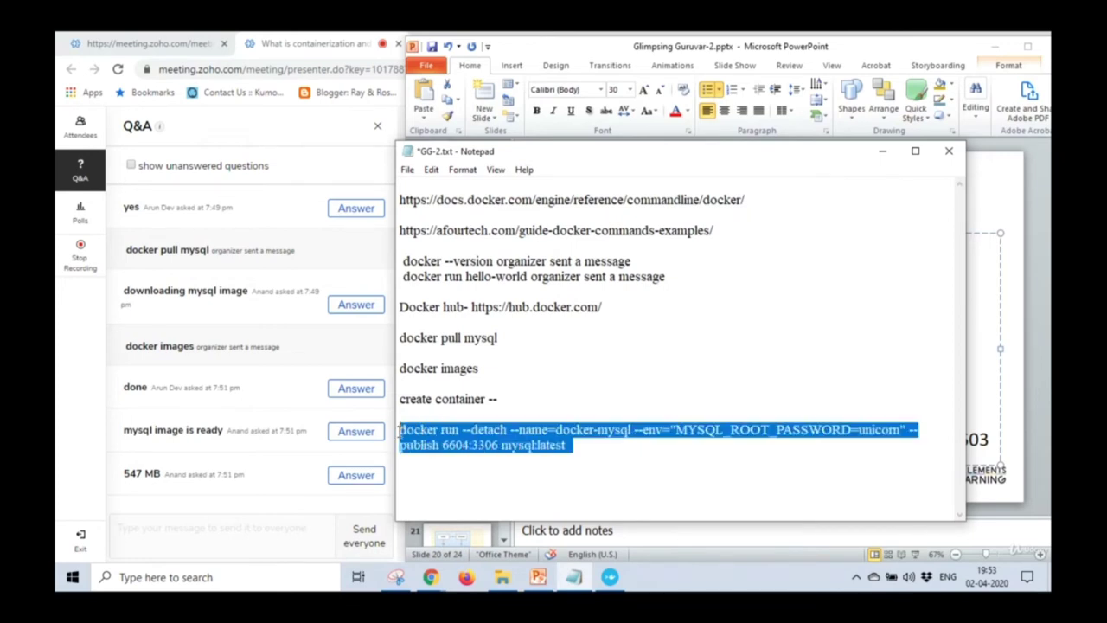
left_click(502, 444)
left_click_drag(502, 444, 631, 426)
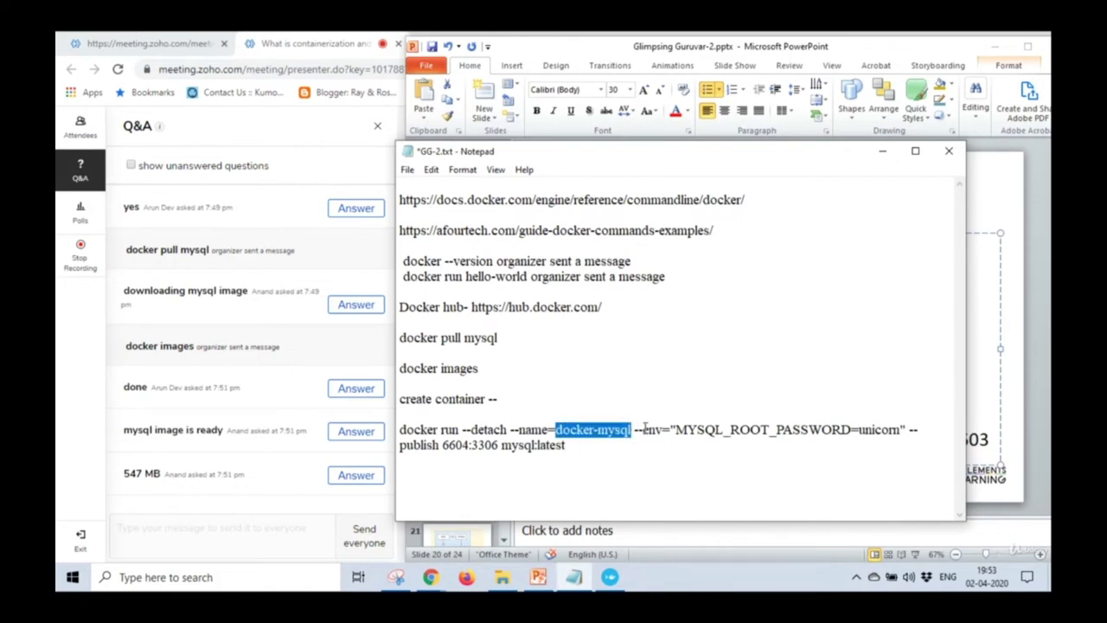
left_click_drag(675, 429, 898, 429)
left_click(607, 468)
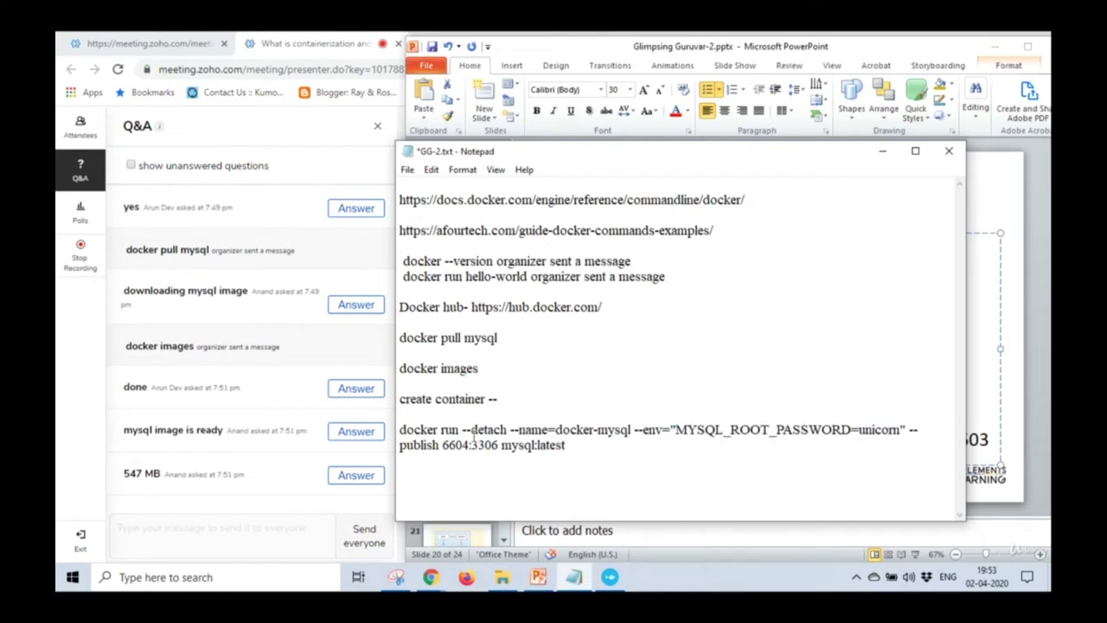
Copy the whole docker run command and send it to everyone in the Zoho Q&A.
left_click_drag(570, 446, 391, 430)
right_click(429, 439)
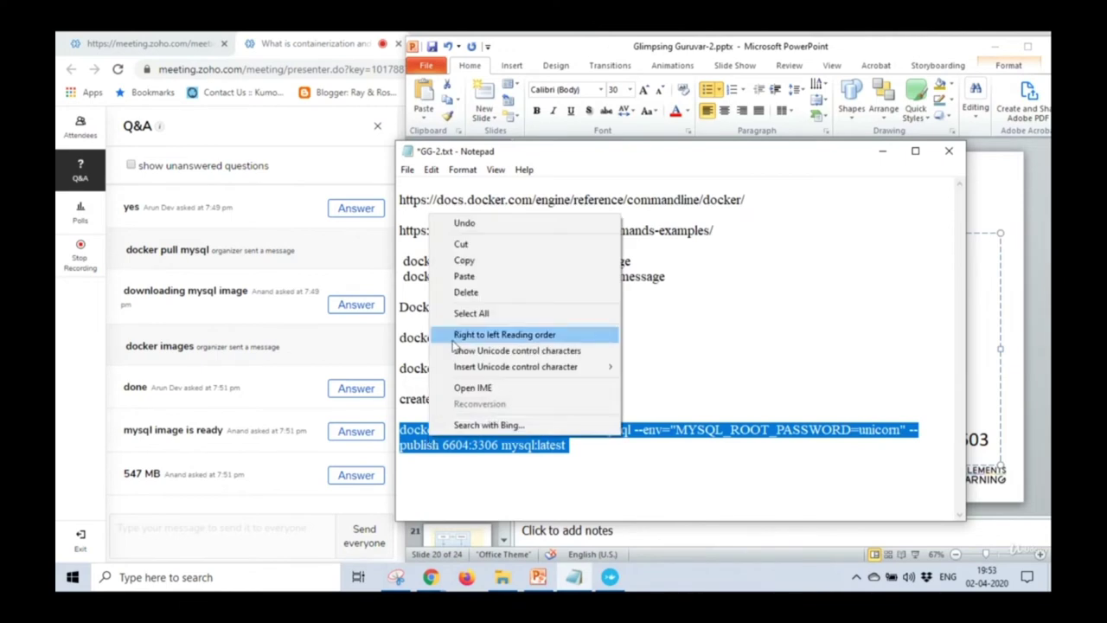
left_click(471, 263)
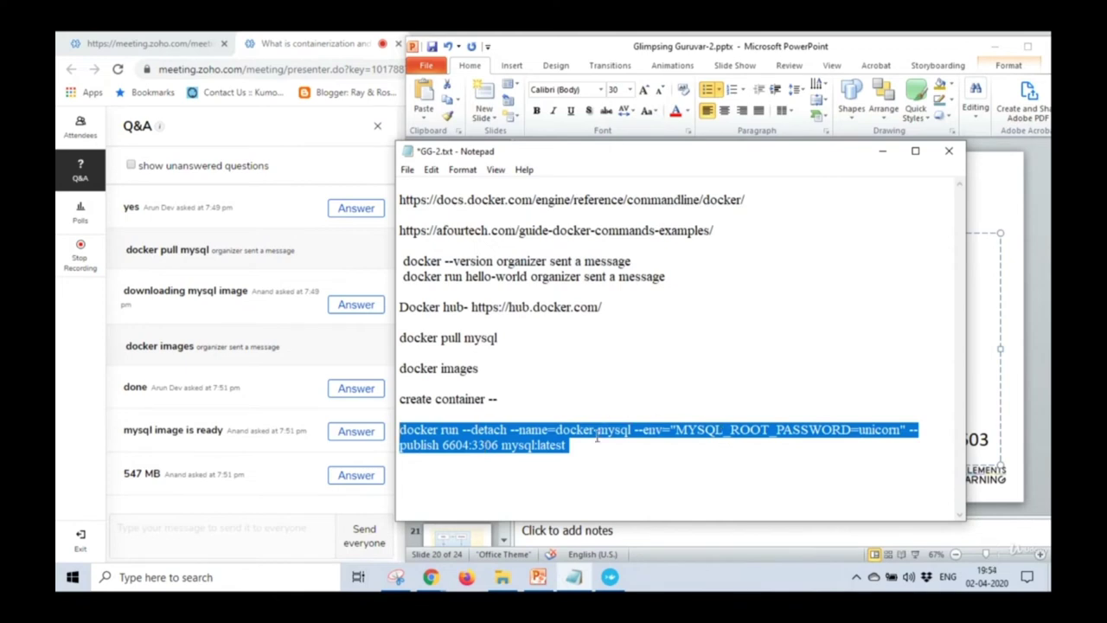
left_click(281, 535)
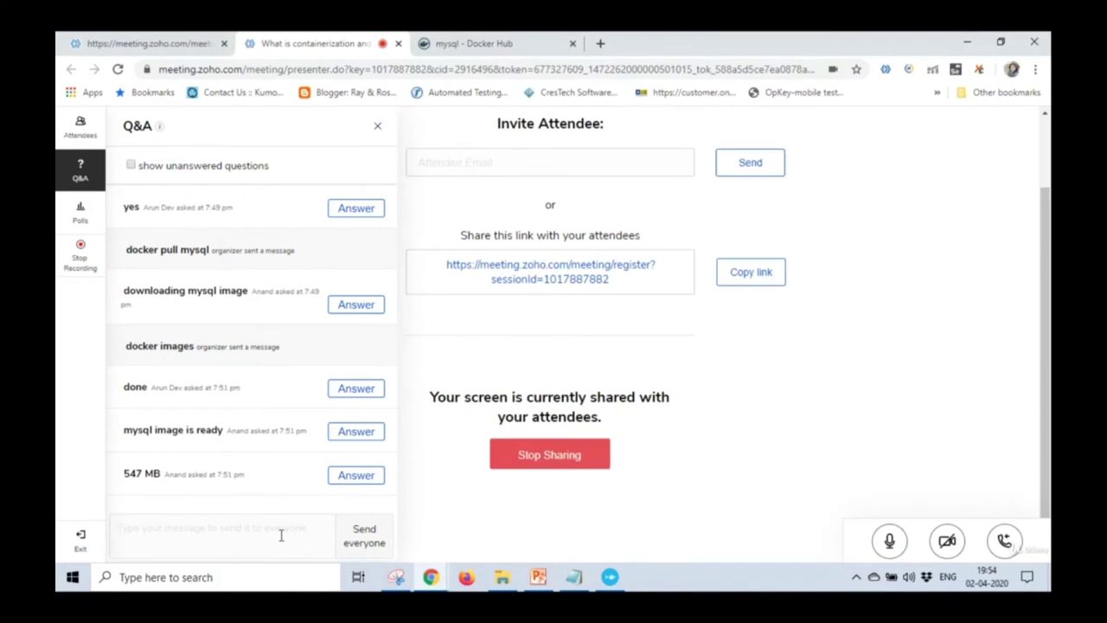
key("ctrl+v")
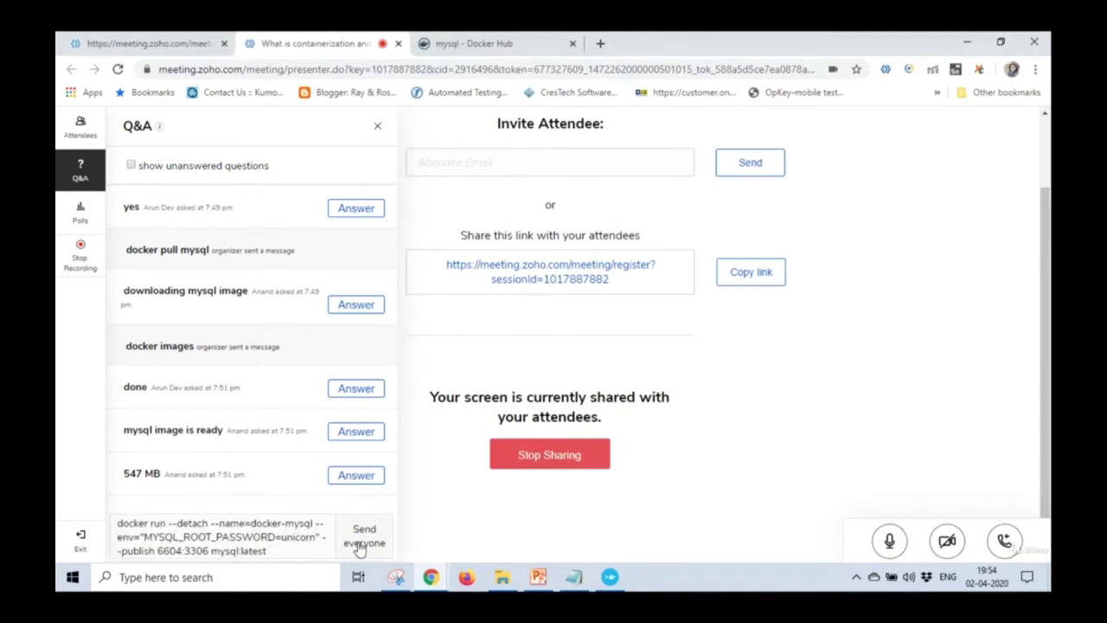
left_click(360, 550)
left_click(309, 548)
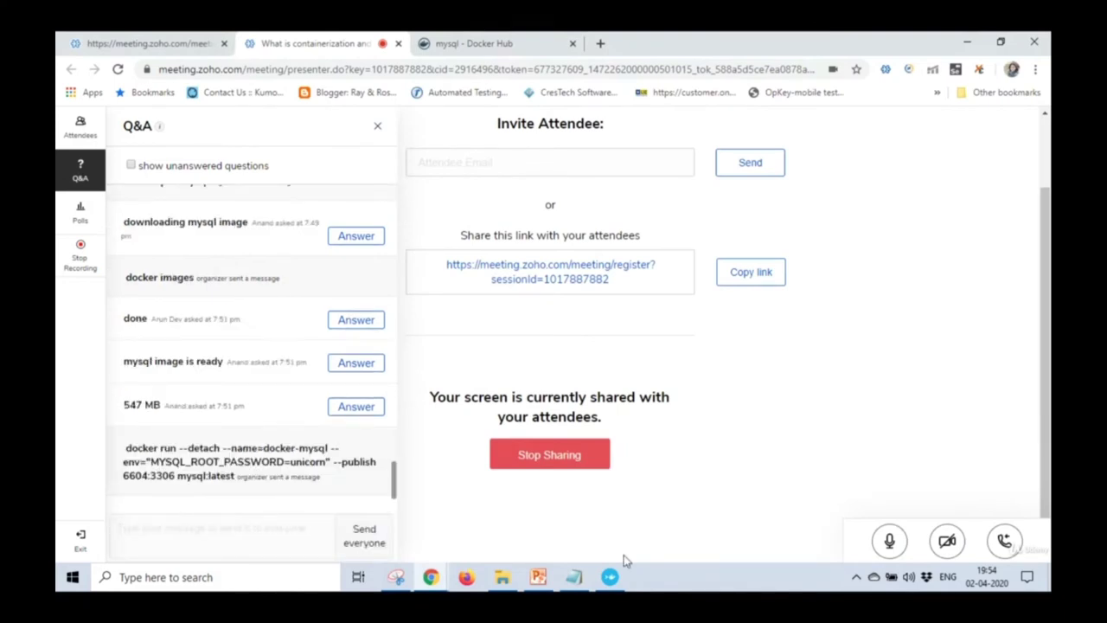
left_click(610, 577)
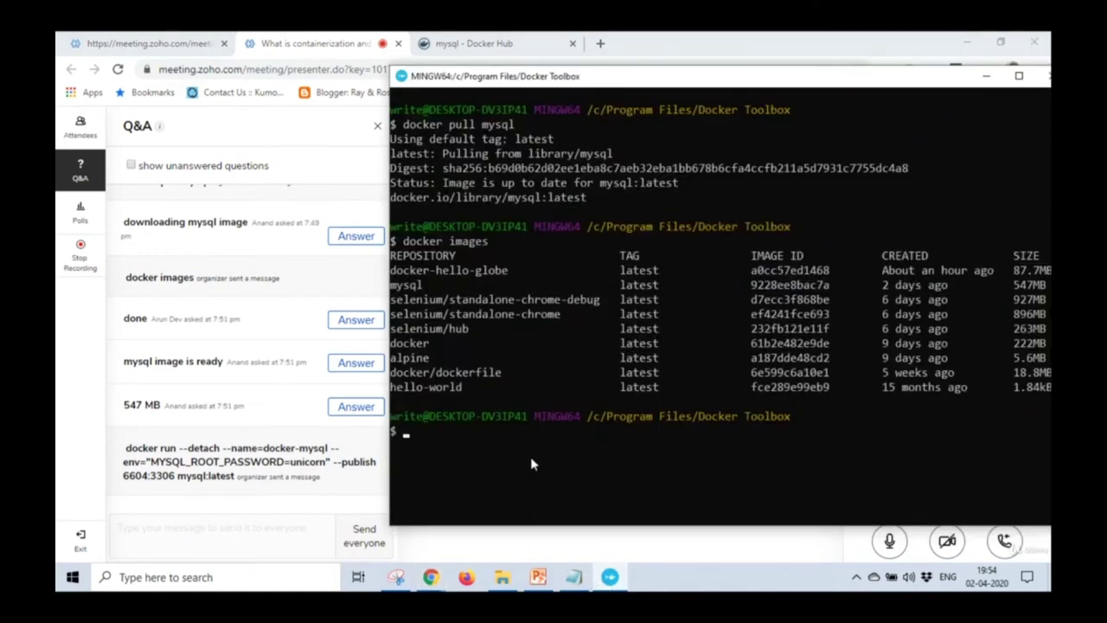
Clear stray characters at the prompt, then paste and run the docker run command.
type("IZE12")
key("BackSpace")
key("BackSpace")
key("BackSpace")
key("BackSpace")
key("BackSpace")
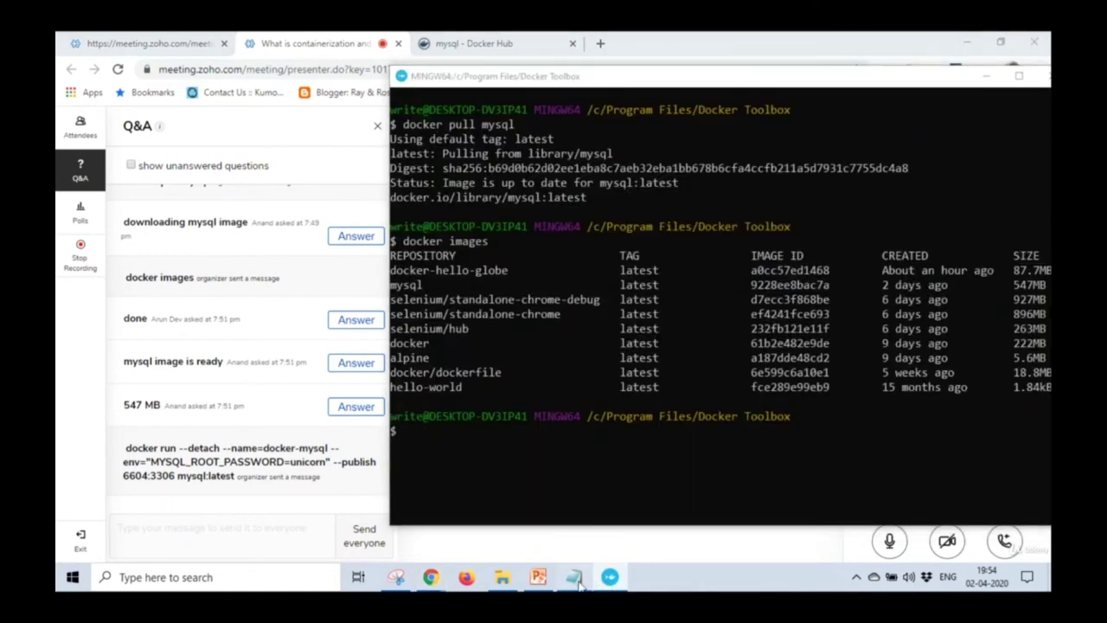
left_click(573, 577)
left_click(609, 577)
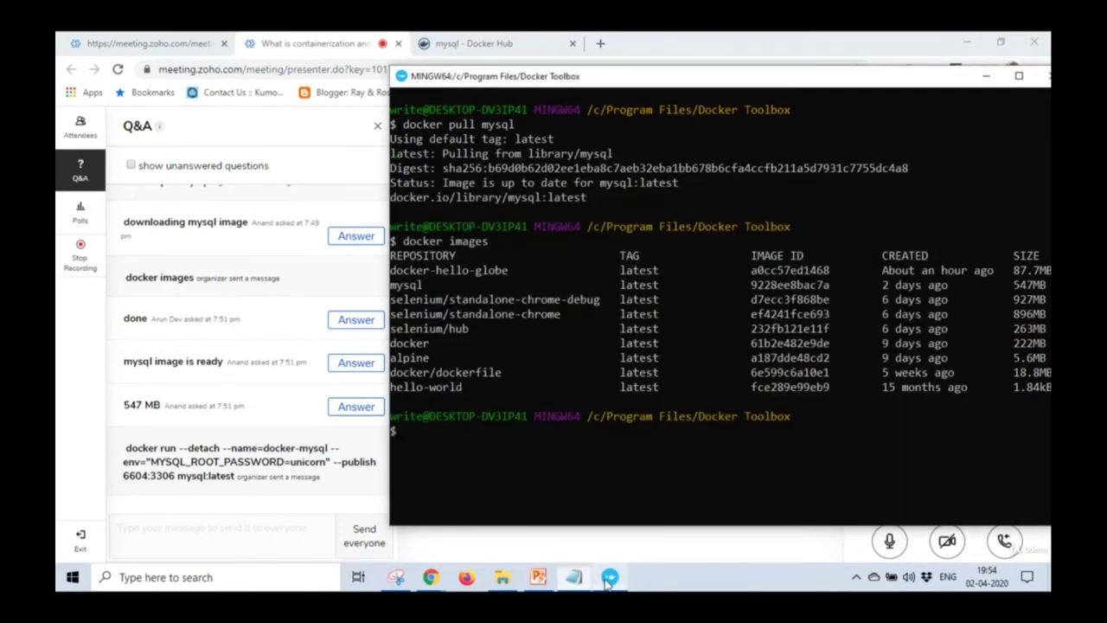
right_click(499, 452)
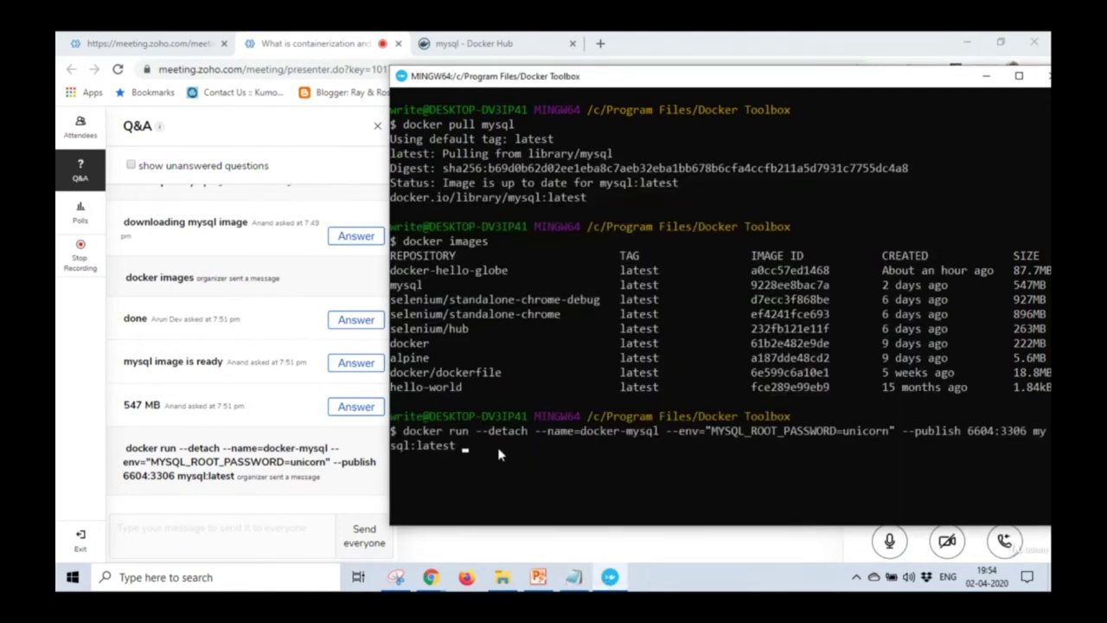
key("Return")
Run docker ps -a to confirm docker-mysql maps 0.0.0.0:6604->3306/tcp.
type("d")
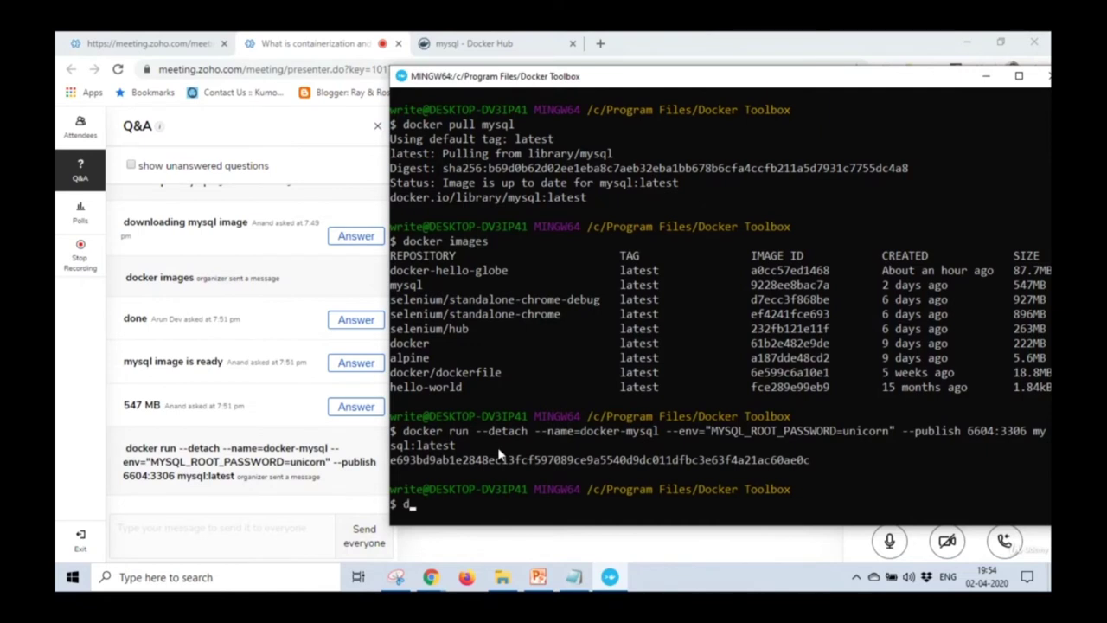
type("ocker ps -a")
key("Return")
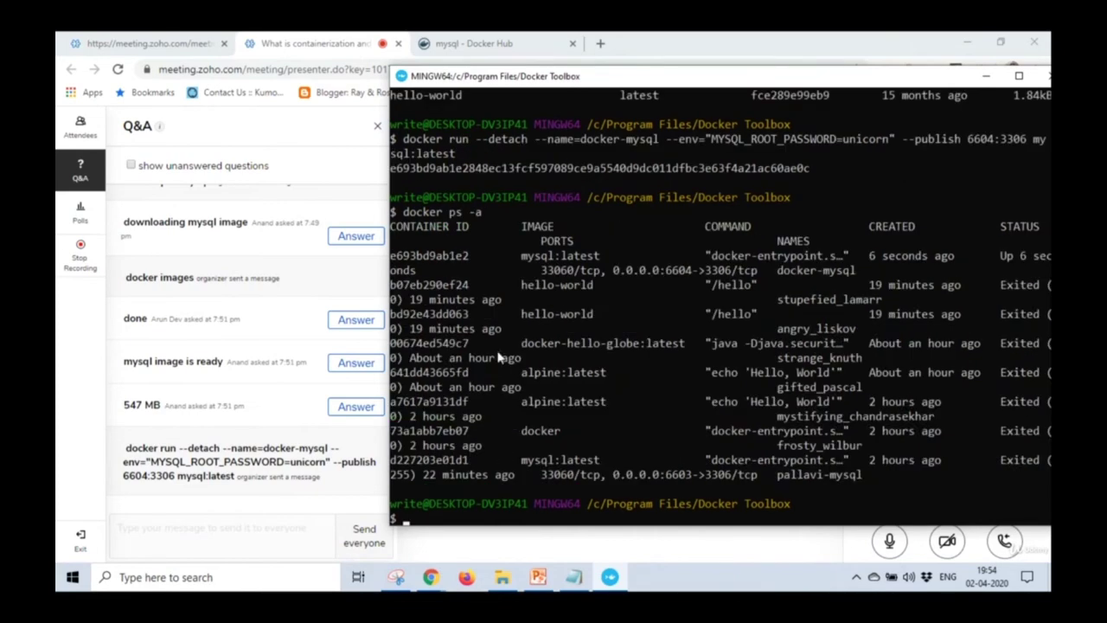
left_click_drag(605, 80, 521, 63)
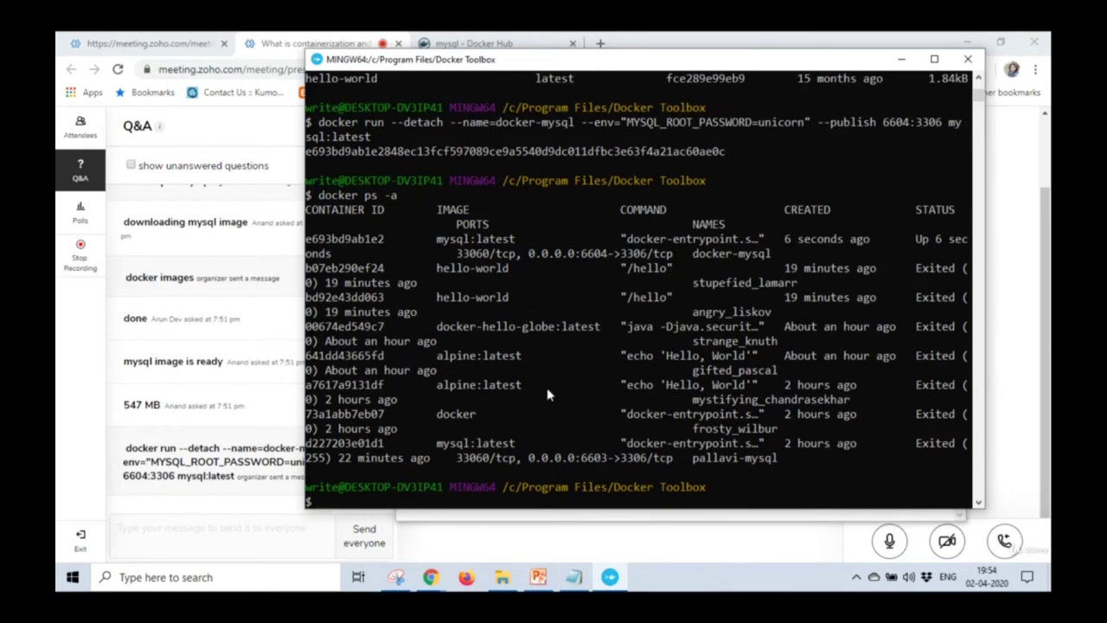
Begin a docker rm command at the MINGW64 prompt to remove a container.
type("docker rm")
Maximize the terminal and remove containers frosty_wilbur and mystifying_chandrasekhar.
left_click(936, 60)
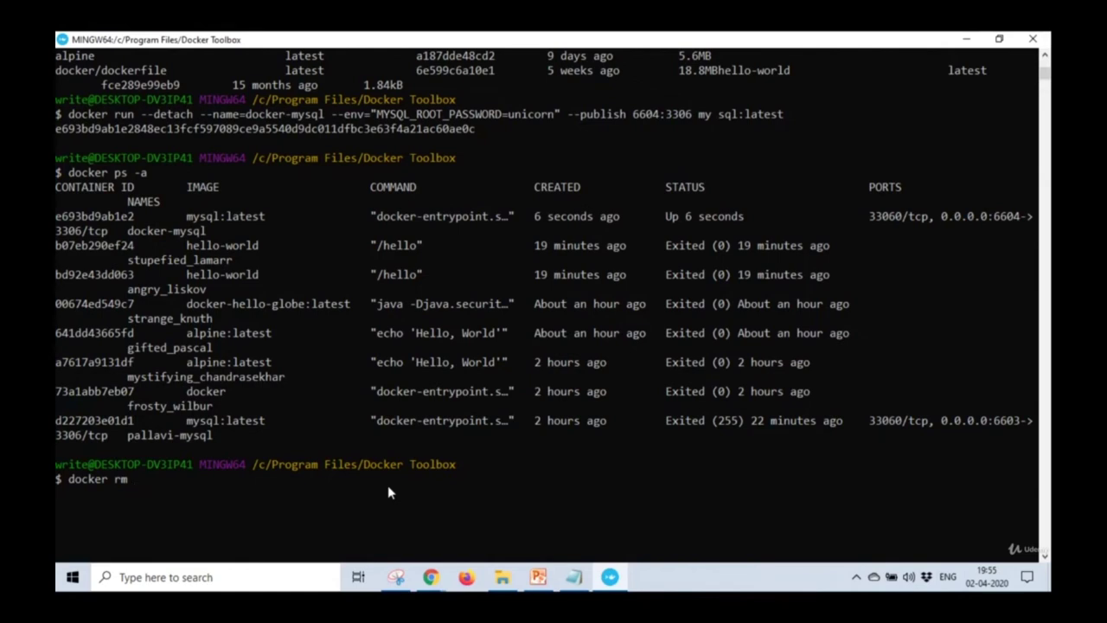
type("frostt")
key("BackSpace")
type("y_wilbur")
key("Return")
key("Up")
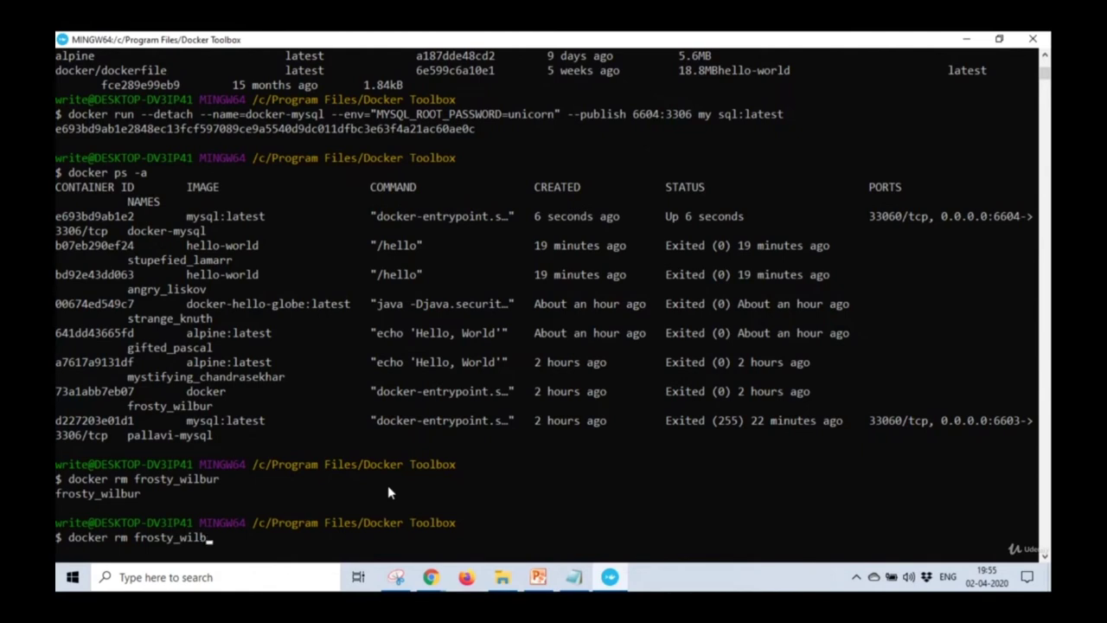
key("BackSpace")
key("BackSpace")
key("BackSpace")
key("BackSpace")
key("BackSpace")
key("BackSpace")
key("BackSpace")
key("BackSpace")
key("BackSpace")
key("BackSpace")
key("BackSpace")
key("BackSpace")
key("BackSpace")
type("mystifying_char")
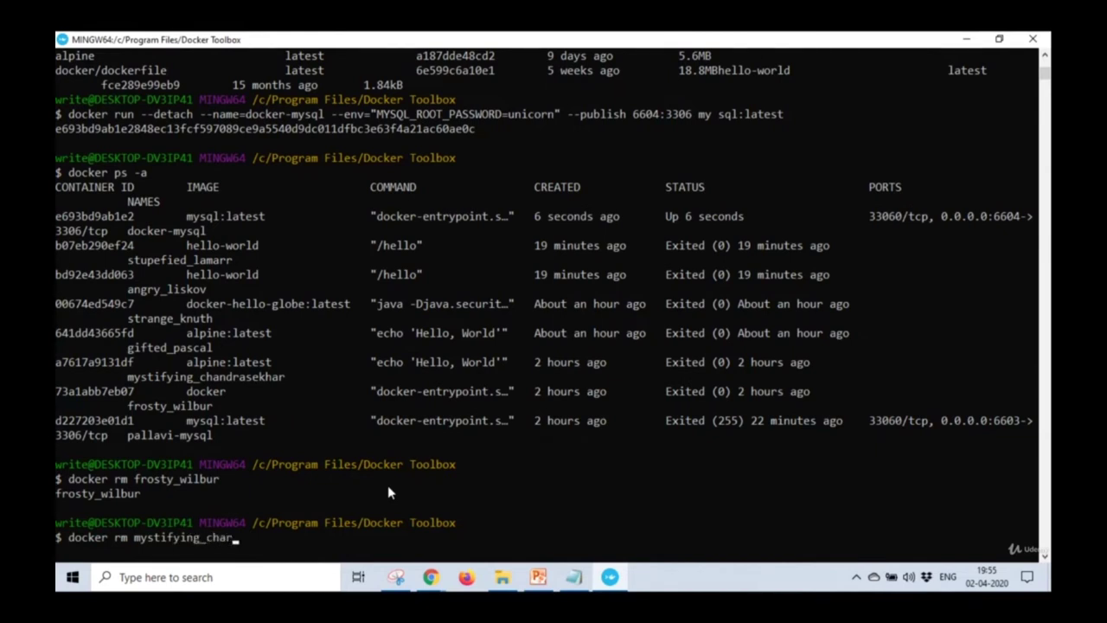
key("BackSpace")
type("ndrasekhar")
key("Return")
Remove containers gifted_pascal and strange_knuth with docker rm.
key("Up")
key("BackSpace")
key("BackSpace")
key("BackSpace")
key("BackSpace")
key("BackSpace")
key("BackSpace")
key("BackSpace")
key("BackSpace")
key("BackSpace")
key("BackSpace")
key("BackSpace")
key("BackSpace")
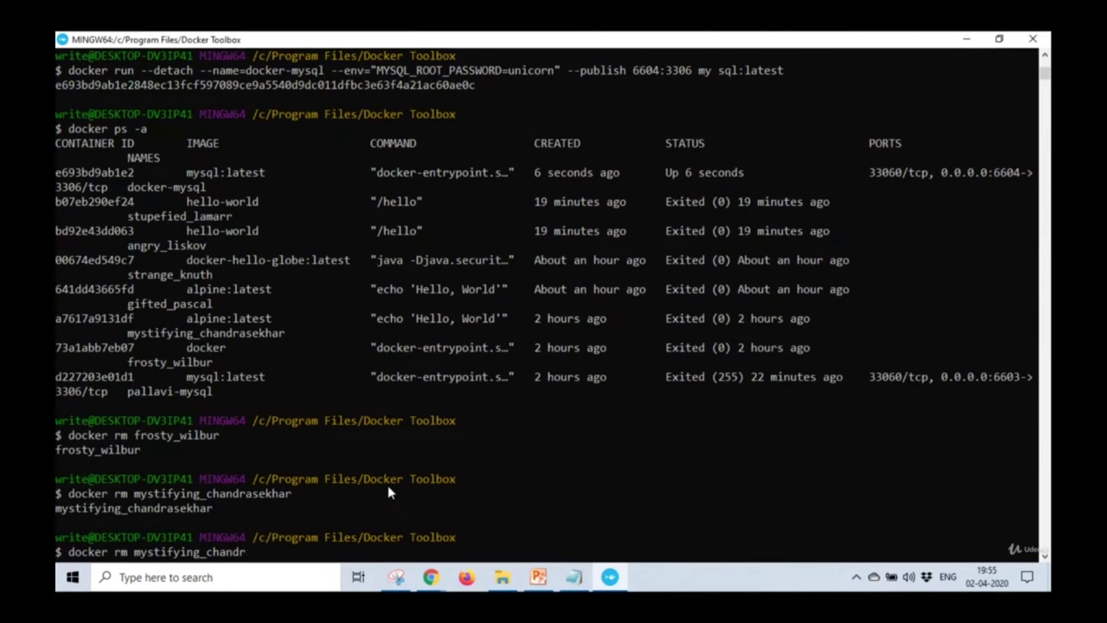
key("BackSpace")
key("BackSpace")
key("BackSpace")
key("BackSpace")
key("BackSpace")
key("BackSpace")
key("BackSpace")
key("BackSpace")
key("BackSpace")
key("BackSpace")
key("BackSpace")
key("BackSpace")
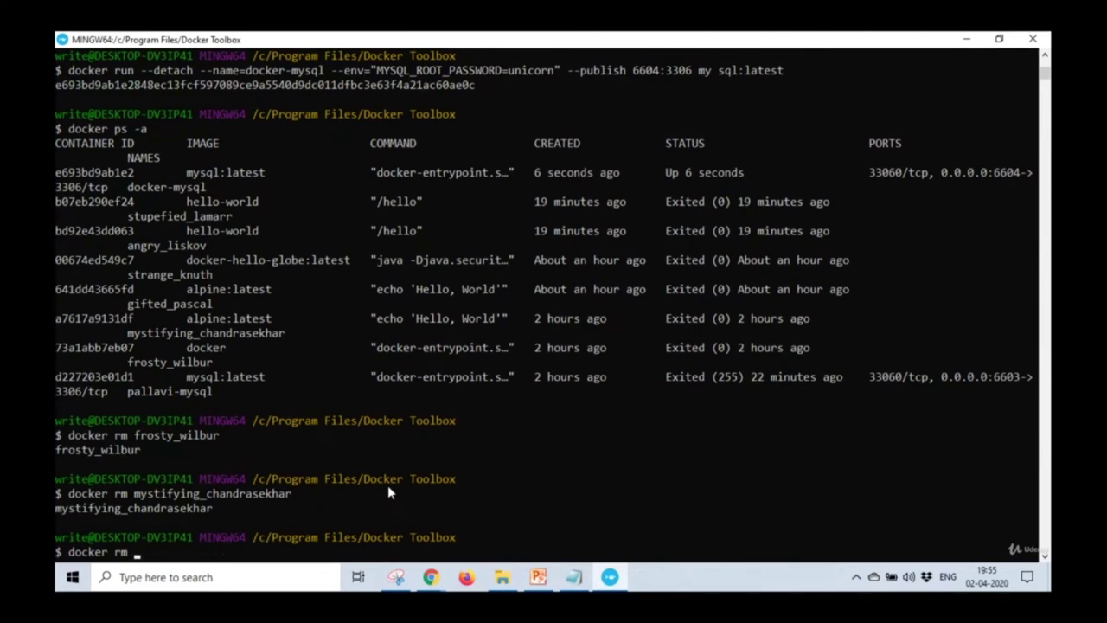
type("gifted_pascal")
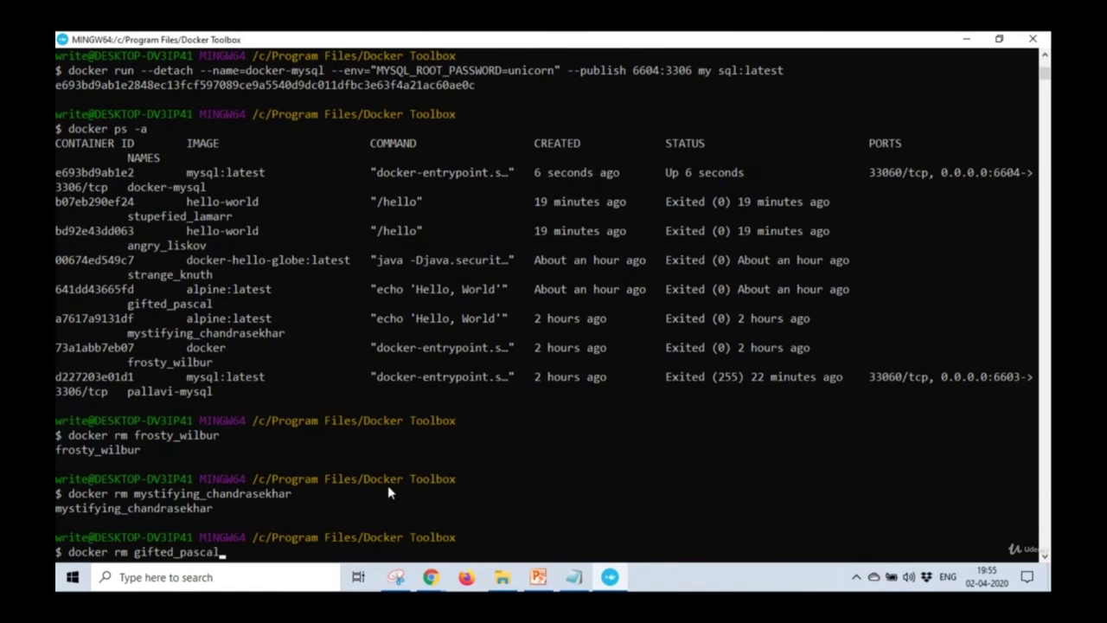
key("Return")
key("Up")
key("BackSpace")
key("BackSpace")
key("BackSpace")
key("BackSpace")
key("BackSpace")
key("BackSpace")
key("BackSpace")
key("BackSpace")
key("BackSpace")
key("BackSpace")
key("BackSpace")
key("BackSpace")
key("BackSpace")
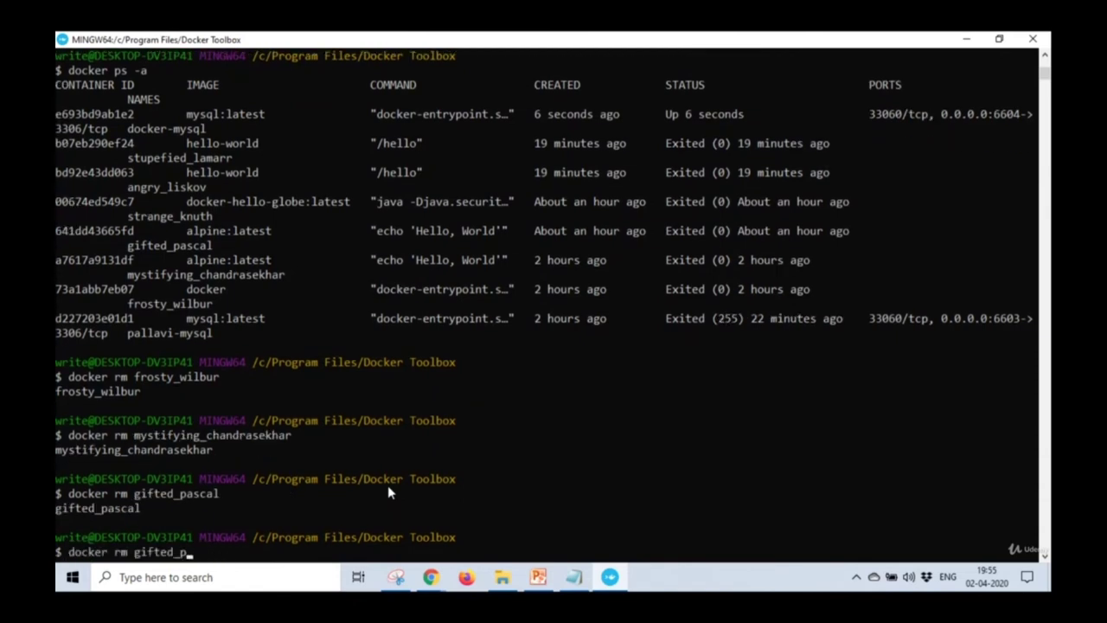
type("stranfe")
key("BackSpace")
key("BackSpace")
type("ge_knuth")
key("Return")
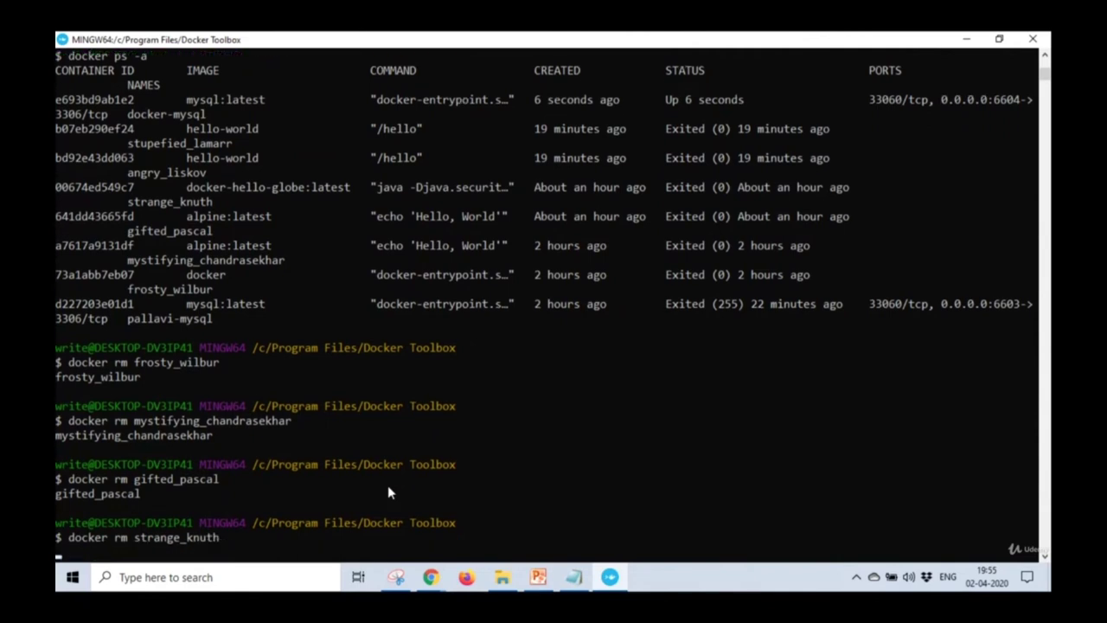
Remove angry_liskov, then list all remaining containers with docker ps -a.
type("docker rm")
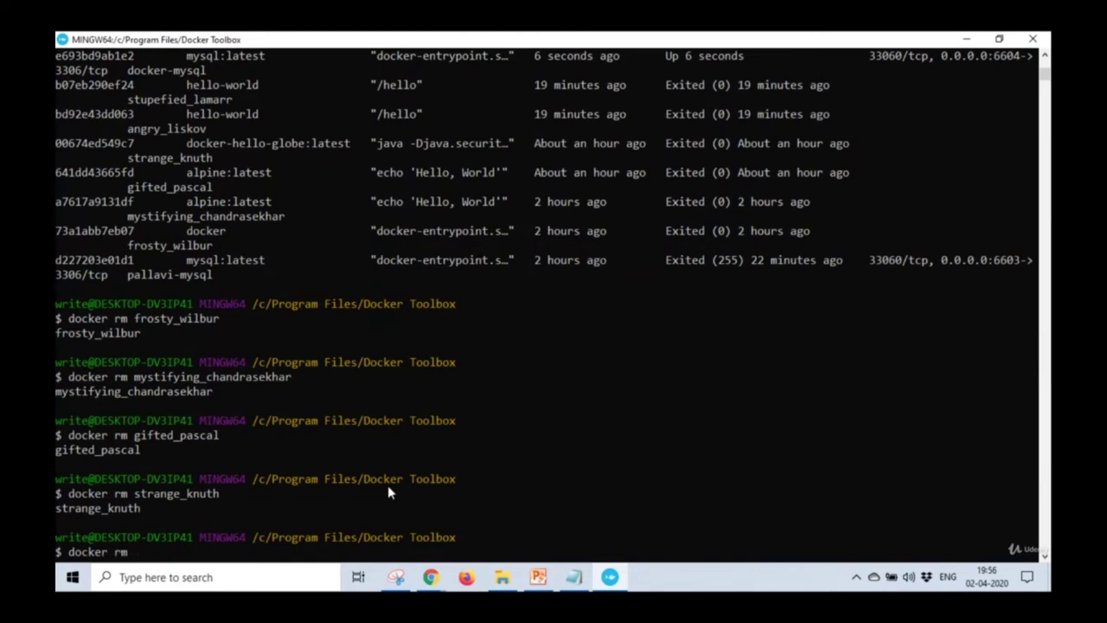
type(" angry_liskov")
key("Return")
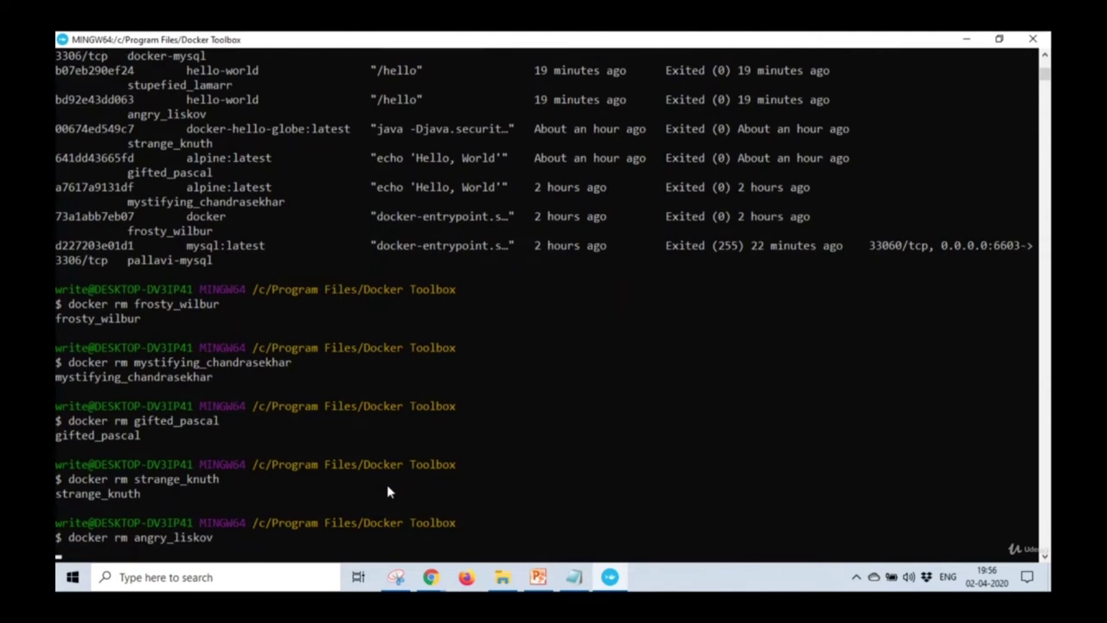
type("docker p")
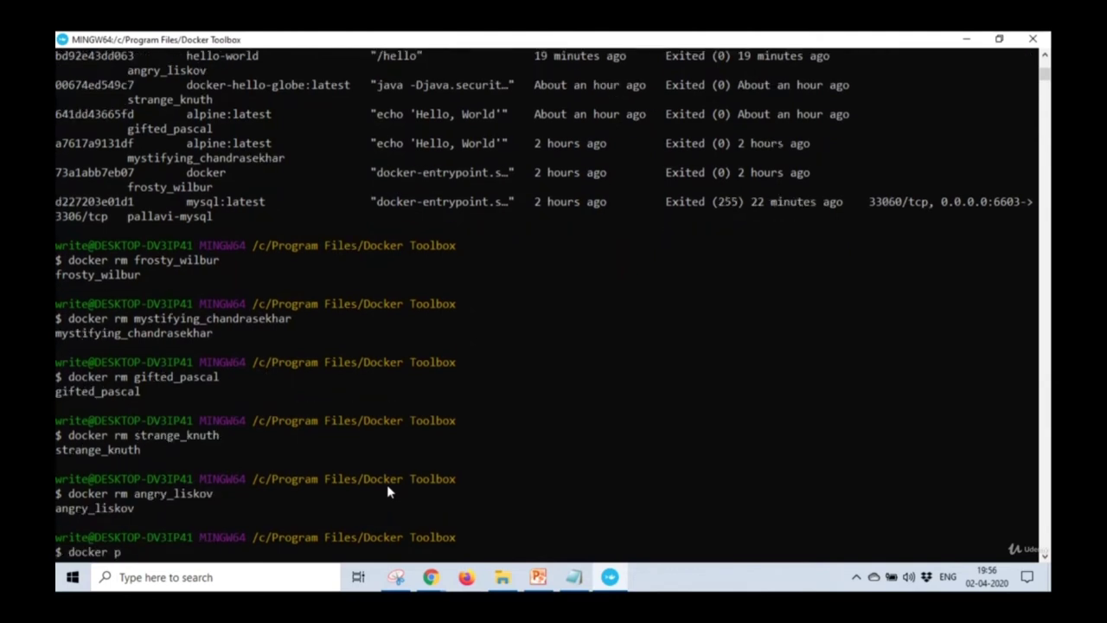
type("s -a")
key("Return")
Remove the stupefied_lamarr container with docker rm.
type("docker rm")
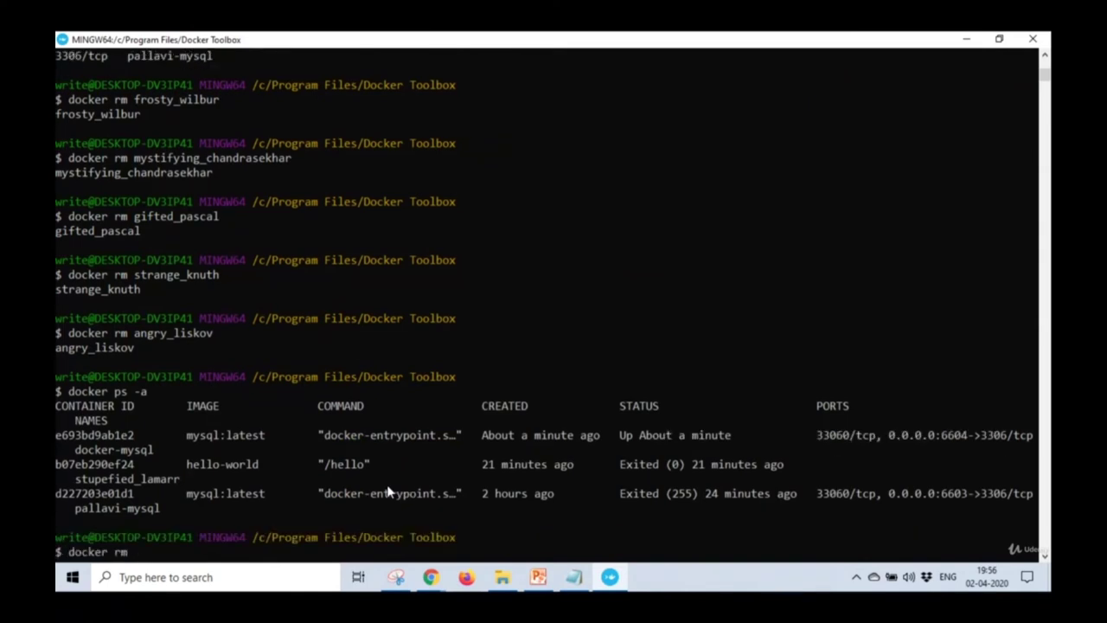
type(" hel")
key("BackSpace")
key("BackSpace")
key("BackSpace")
type("stup")
type("i")
key("BackSpace")
type("efied_lamarr")
key("Return")
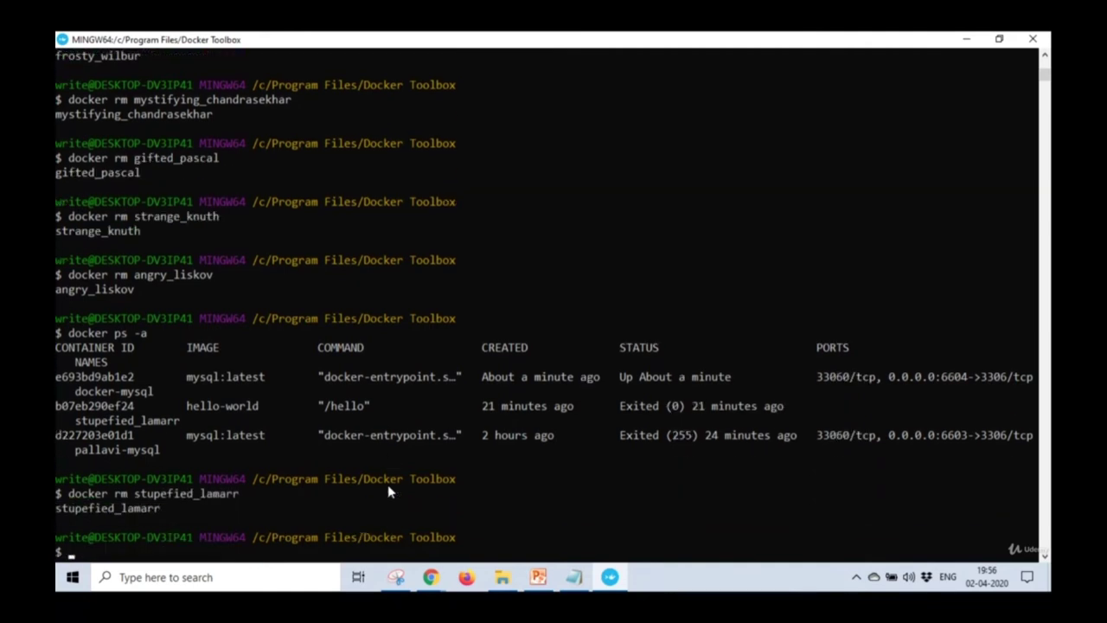
Remove pallavi-mysql and rerun docker ps -a to confirm only docker-mysql remains.
type("docker rm pallavi-mysql")
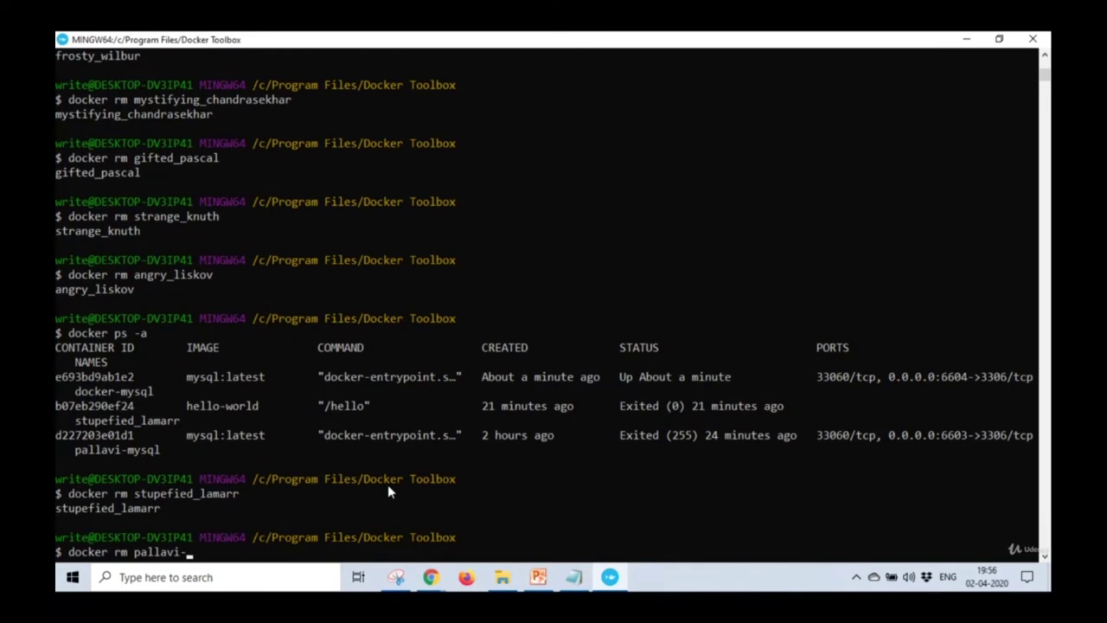
key("Return")
key("Up")
key("Up")
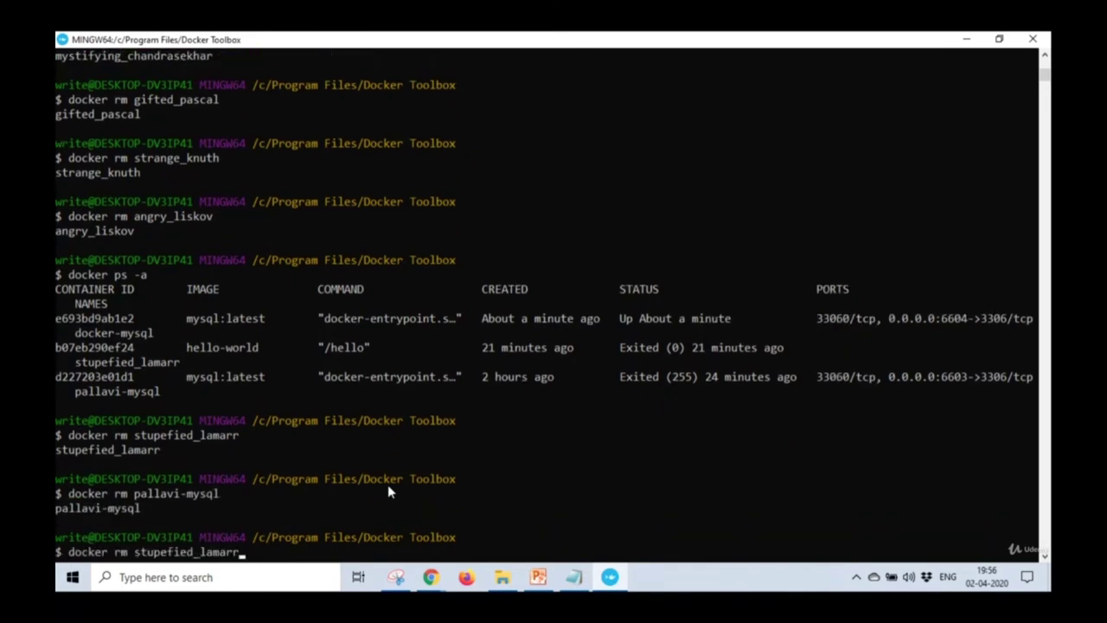
key("Up")
key("Up")
key("Down")
key("Return")
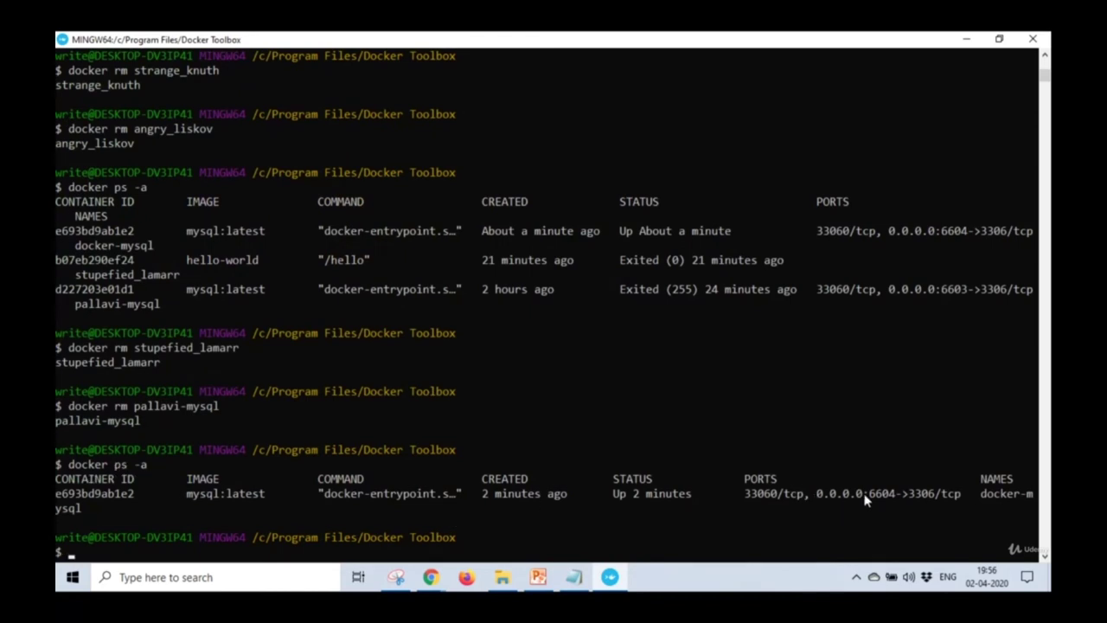
Restore the terminal to a smaller window and check the Zoho Meeting attendees and Q&A.
left_click(999, 38)
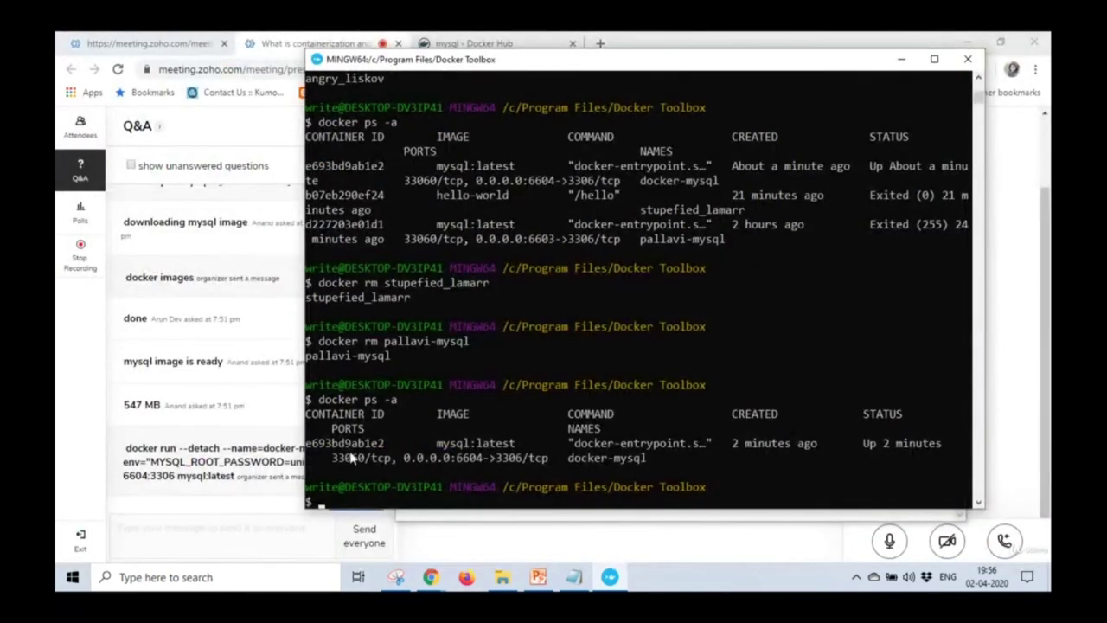
left_click_drag(570, 458, 649, 459)
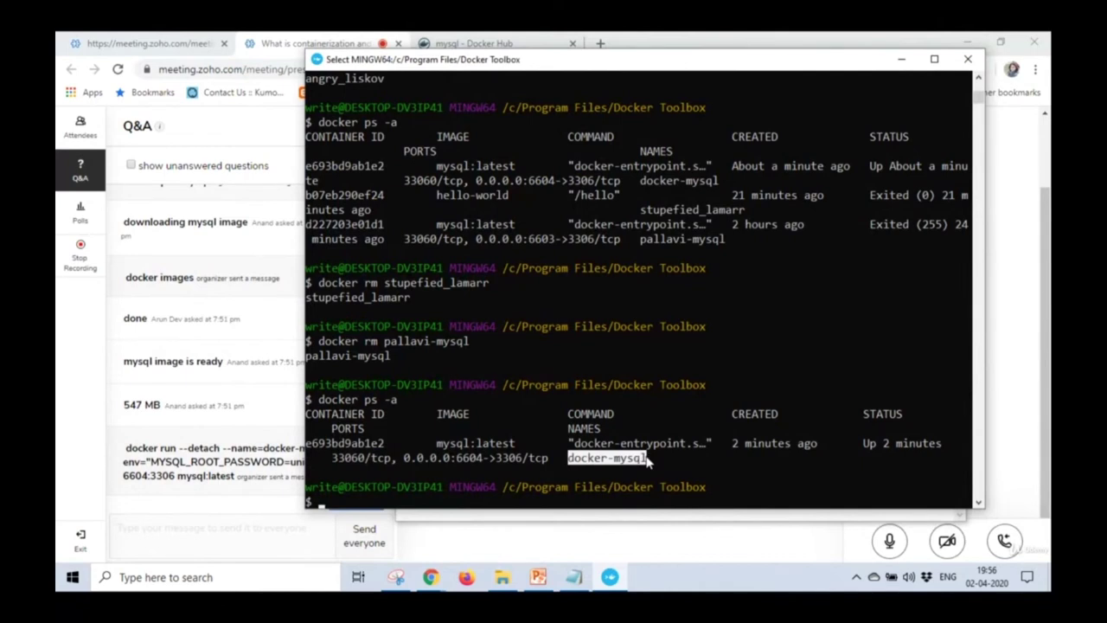
left_click(308, 413)
left_click_drag(663, 60, 808, 43)
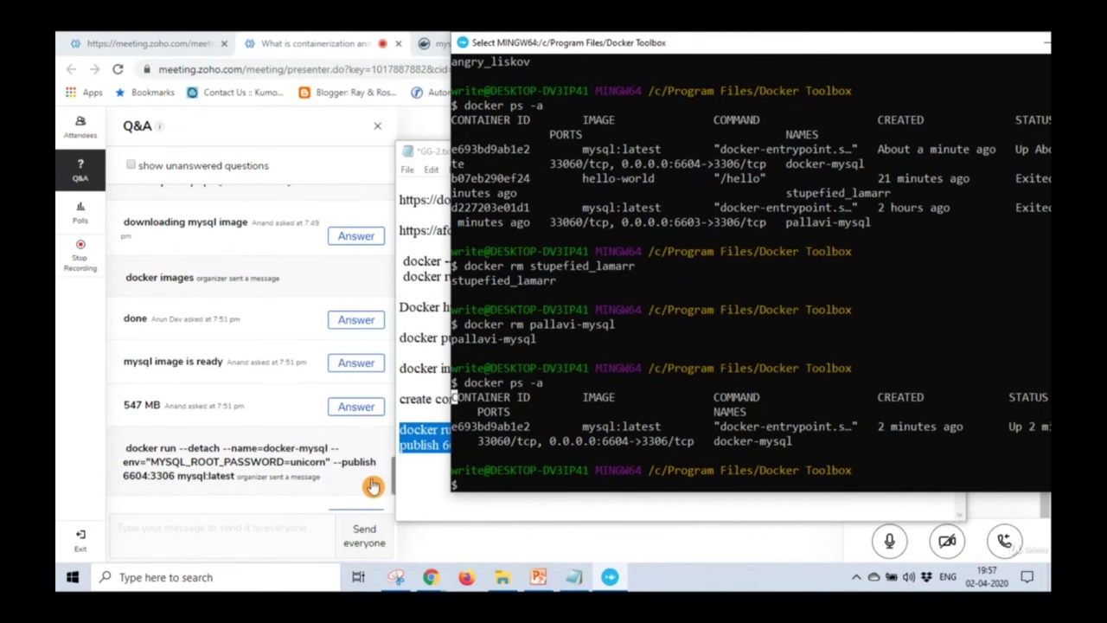
left_click(373, 485)
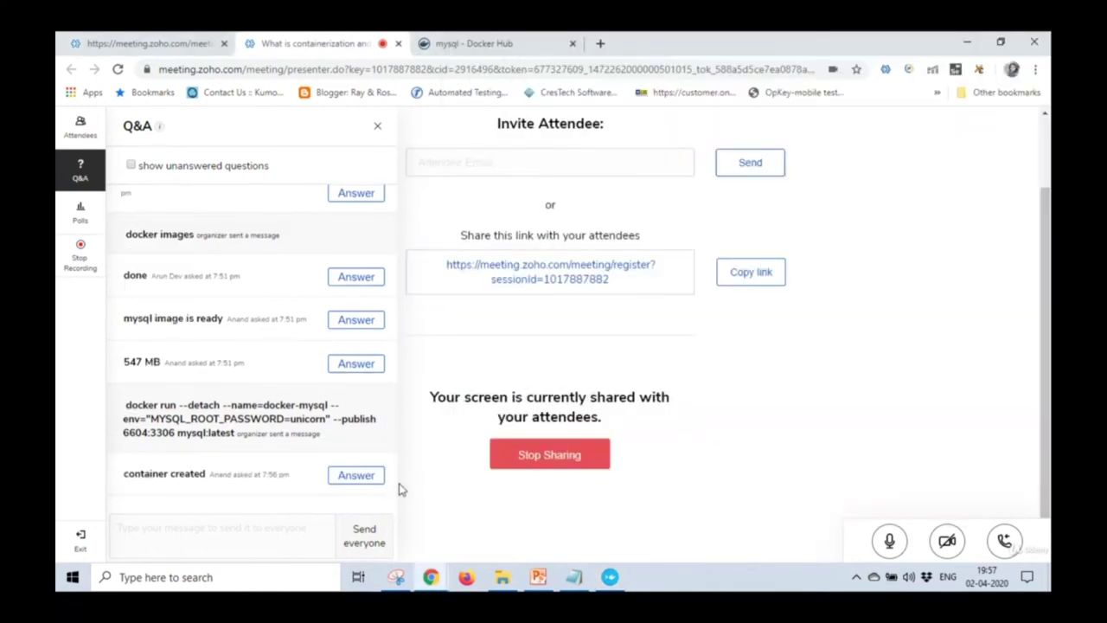
left_click(80, 138)
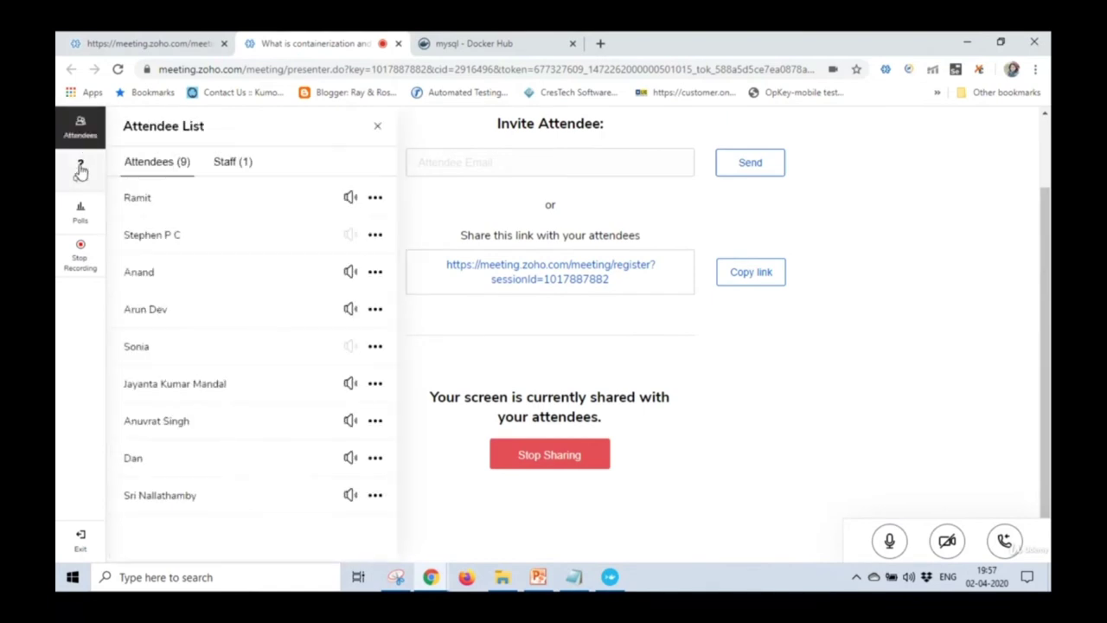
left_click(79, 179)
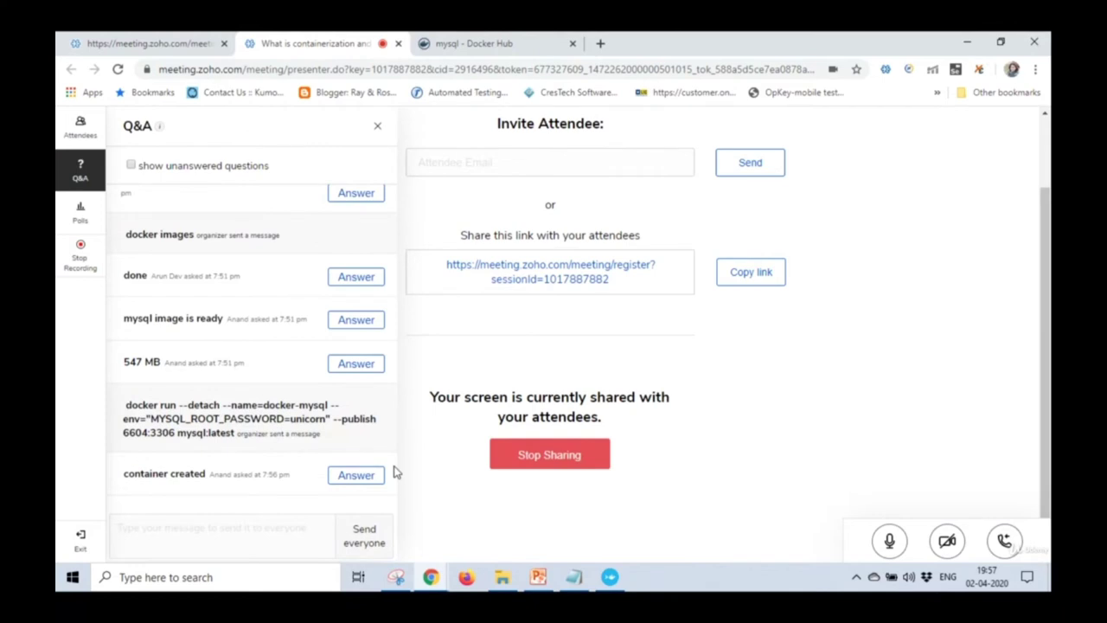
Add blank lines below the docker run command in GG-2.txt and save it.
left_click(575, 576)
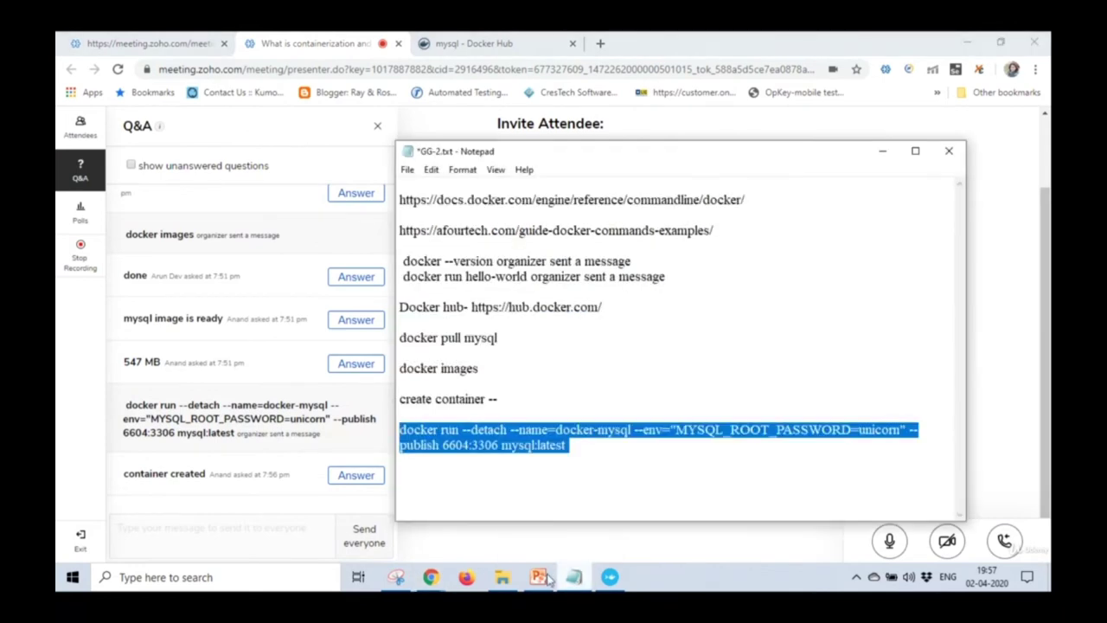
left_click(425, 489)
left_click(575, 467)
key("Return")
key("Return")
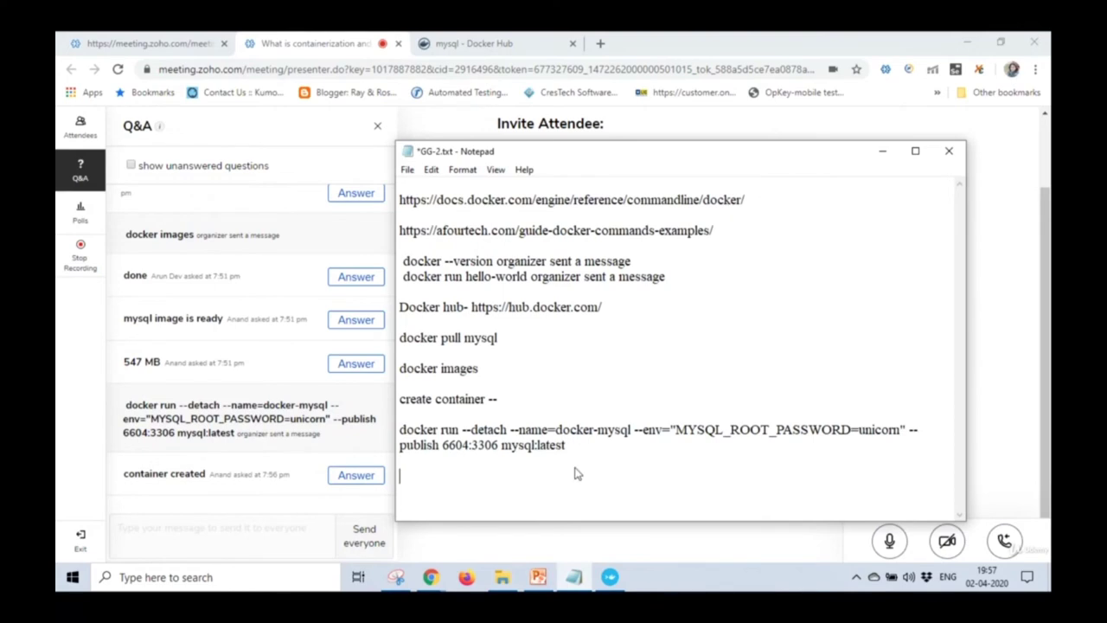
key("ctrl+s")
Select the 'docker exec -it pallavi-mysql bash' line on the MySql slide and copy it.
left_click(538, 577)
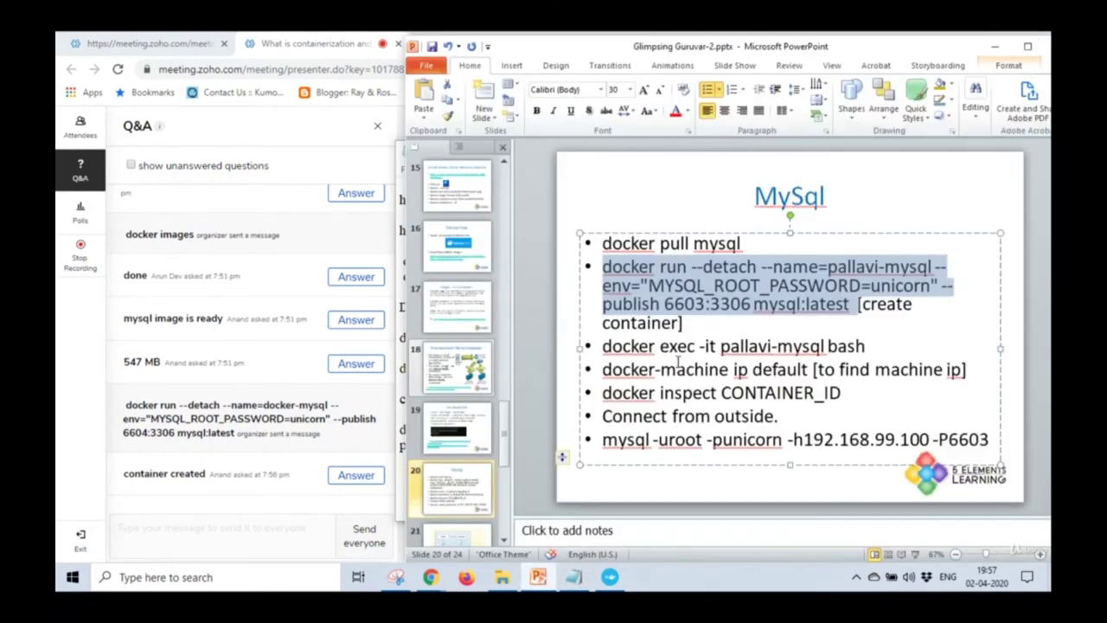
left_click(370, 483)
left_click_drag(601, 345, 822, 346)
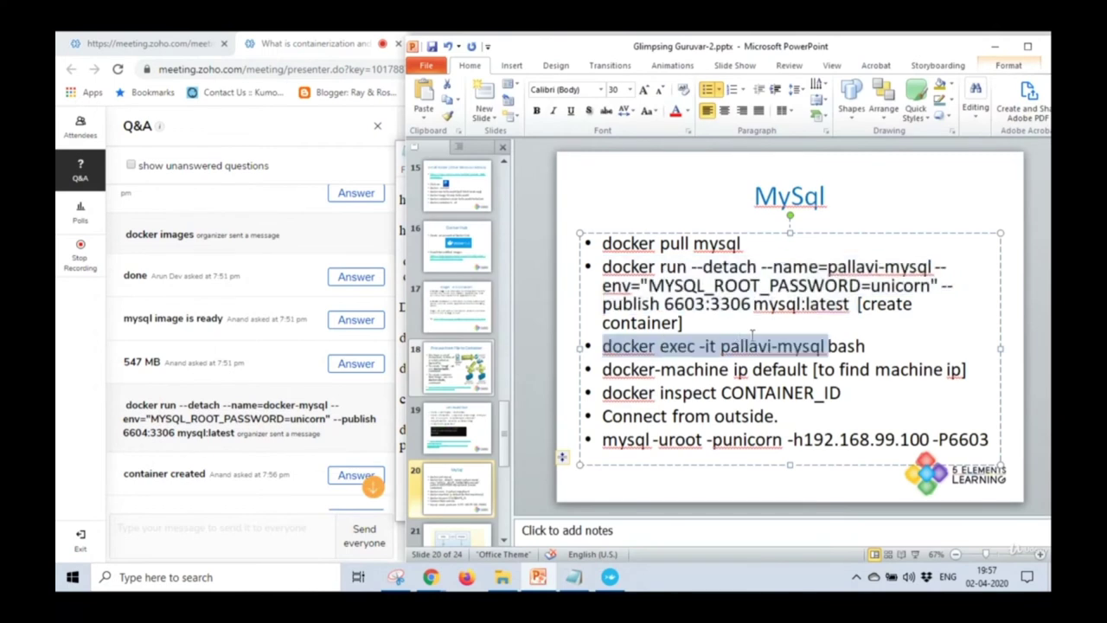
left_click(723, 342)
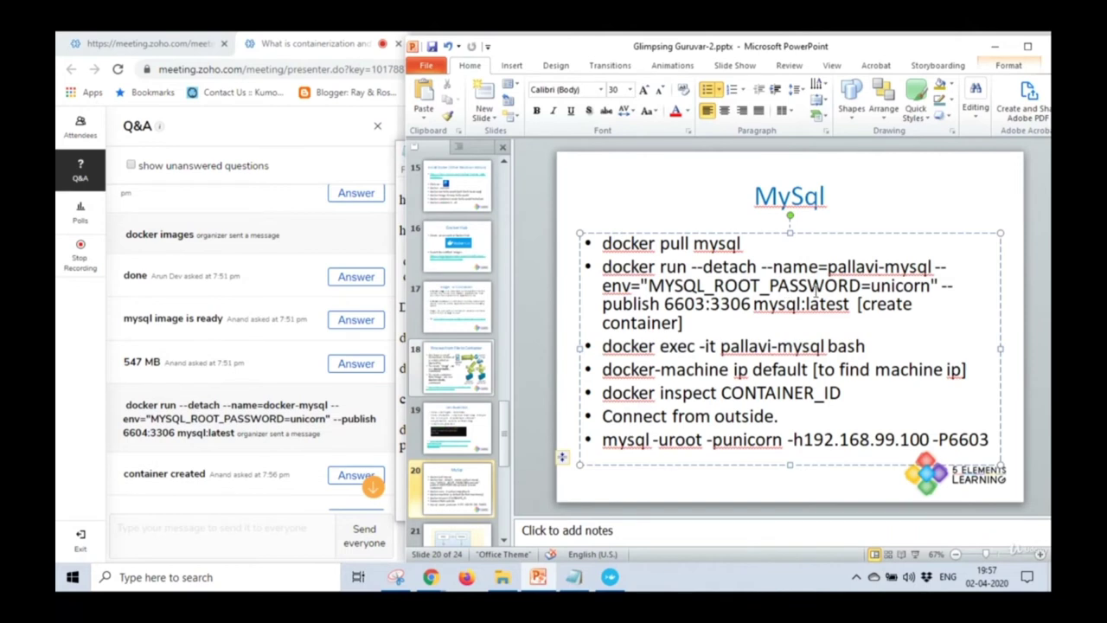
left_click_drag(827, 267, 879, 267)
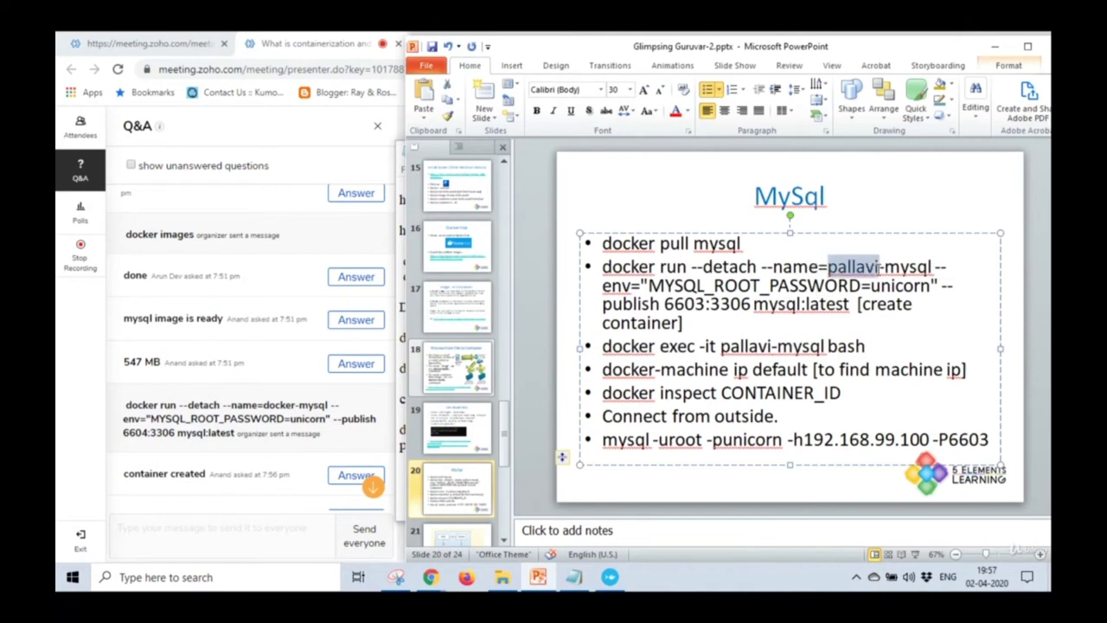
left_click_drag(606, 347, 869, 346)
key("ctrl+c")
left_click(378, 496)
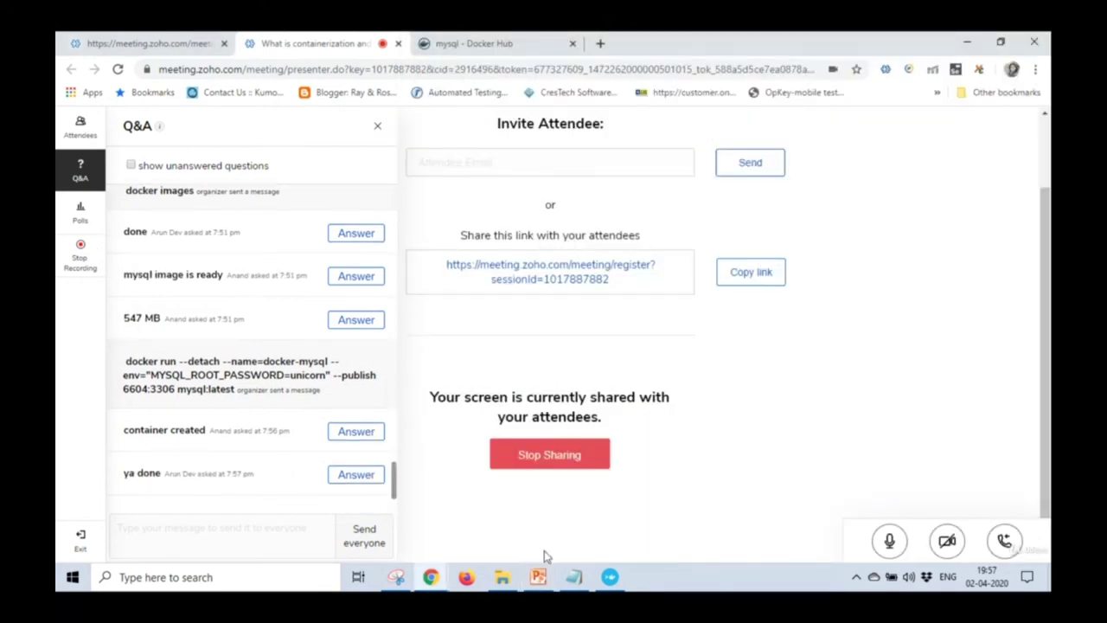
Paste the command into Q&A, change pallavi to docker, and send it to everyone.
left_click(605, 577)
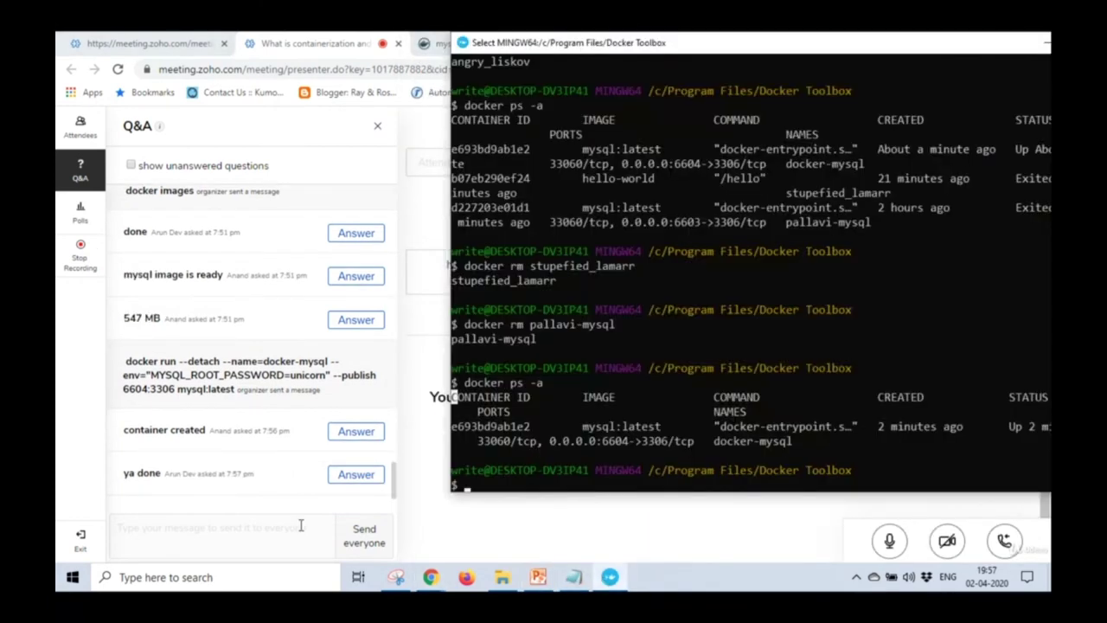
left_click(268, 528)
key("ctrl+v")
left_click_drag(186, 526, 218, 527)
type("docker")
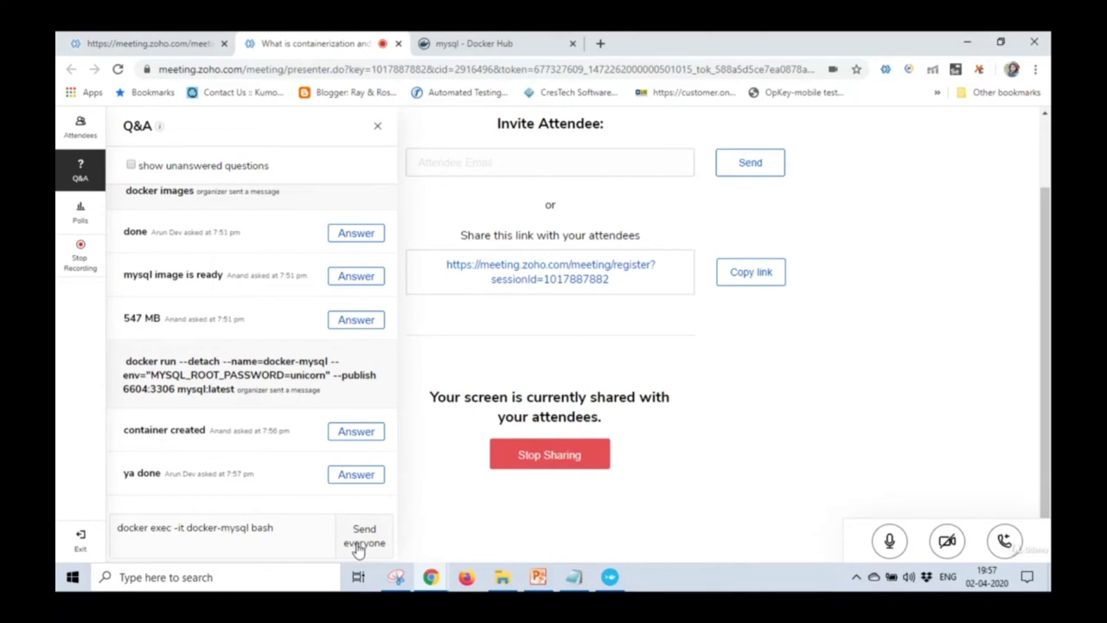
left_click(357, 546)
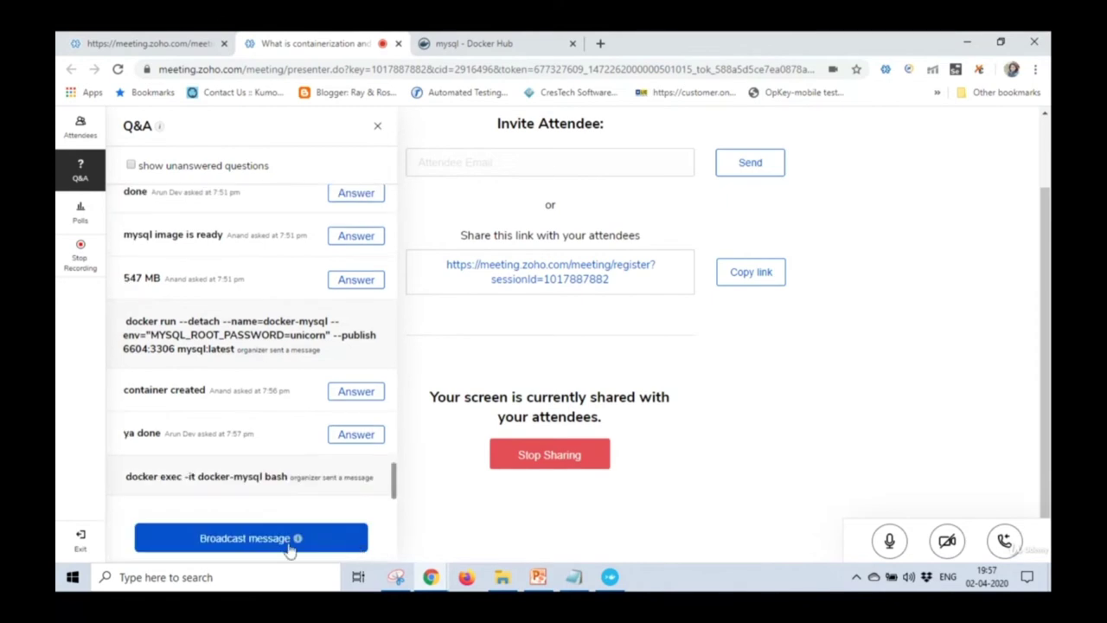
Exit the terminal's selection mode and remove a stray character from the notes.
left_click(573, 576)
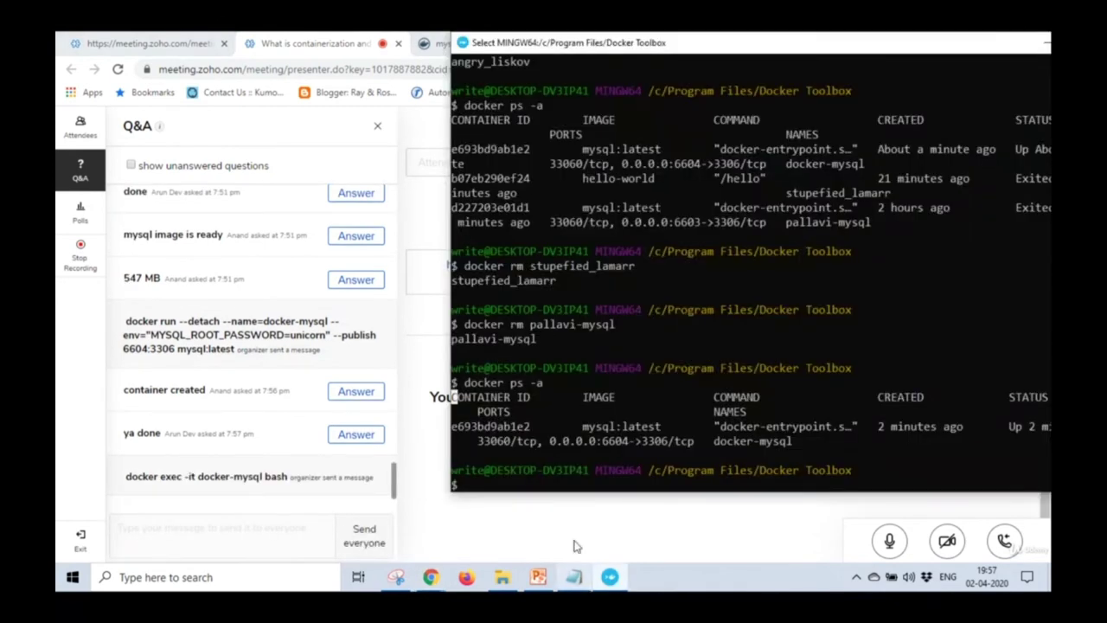
key("Escape")
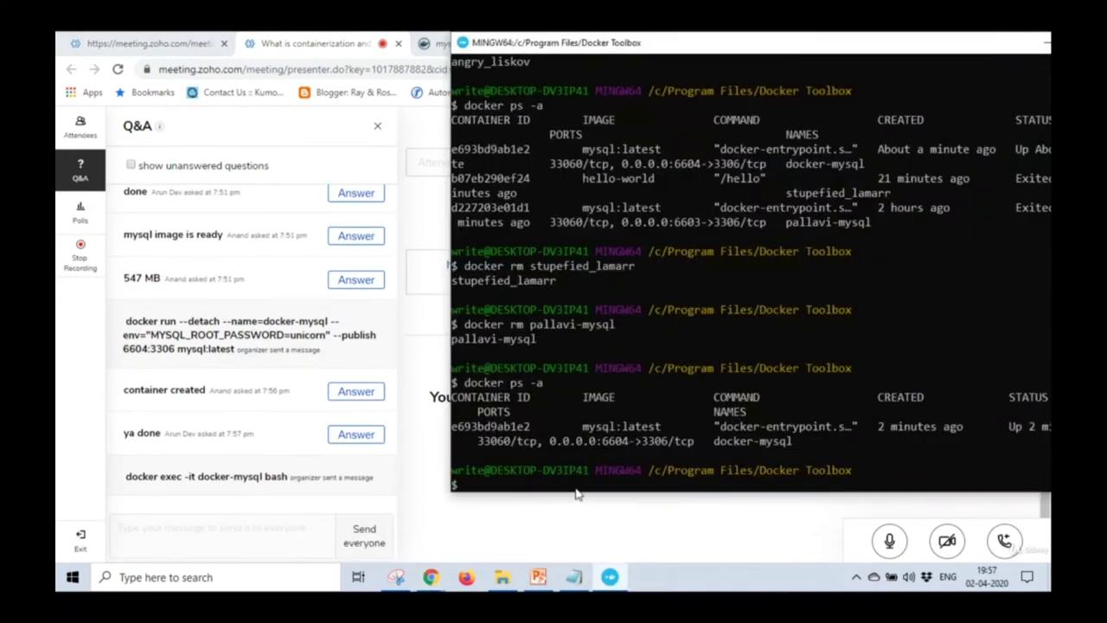
left_click(573, 577)
type("C")
key("BackSpace")
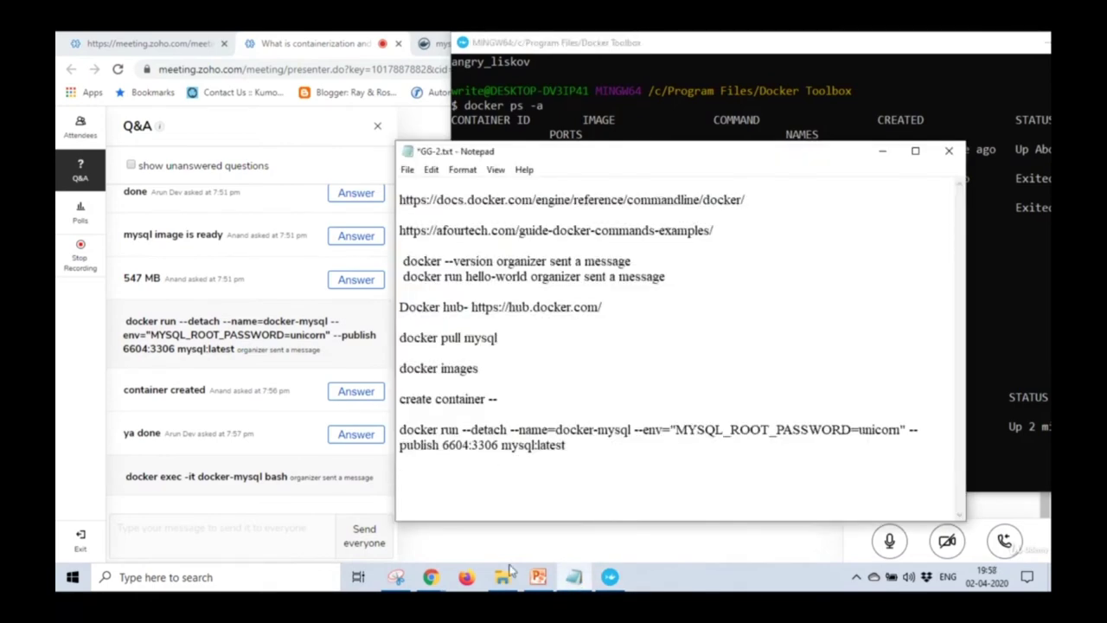
Copy the 'docker exec -it pallavi-mysql bash' line from the slide into the terminal.
left_click(538, 577)
right_click(648, 345)
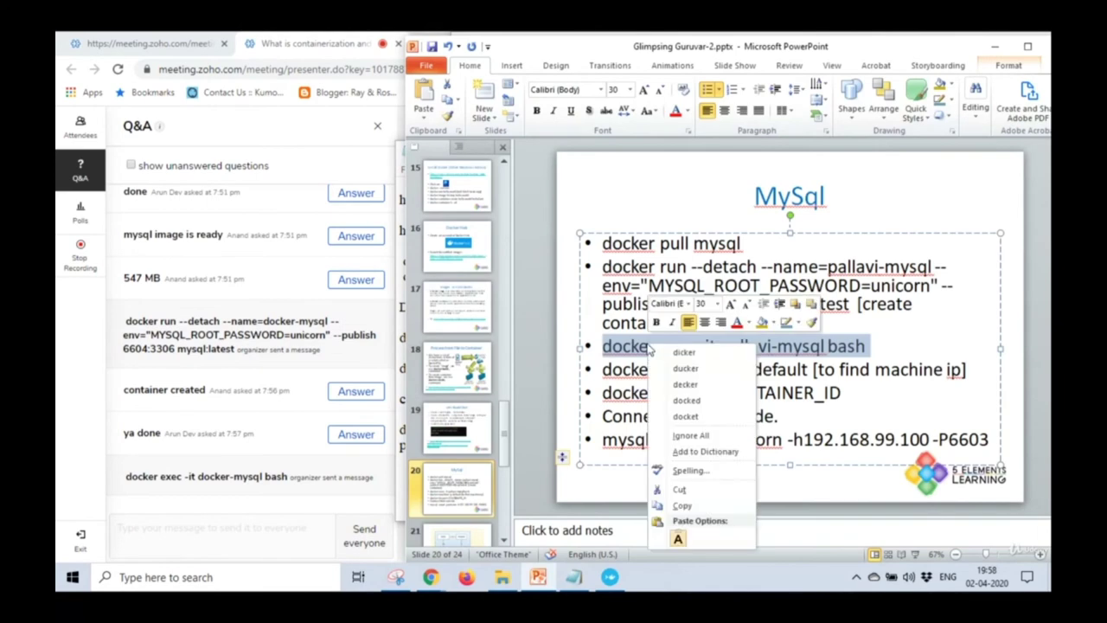
left_click(602, 346)
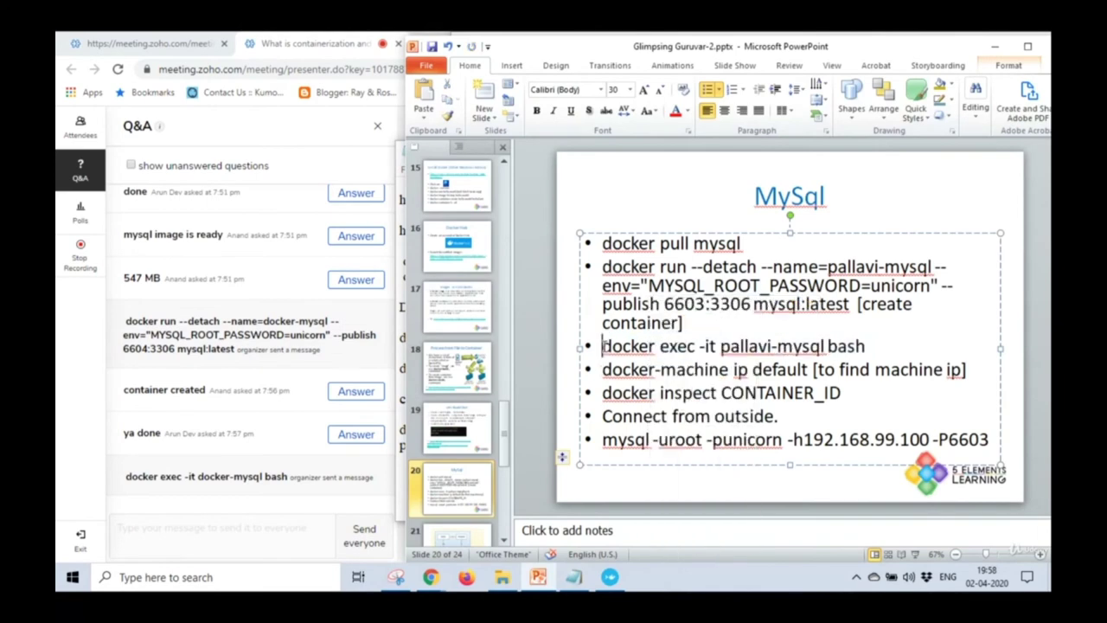
left_click(867, 346, "shift")
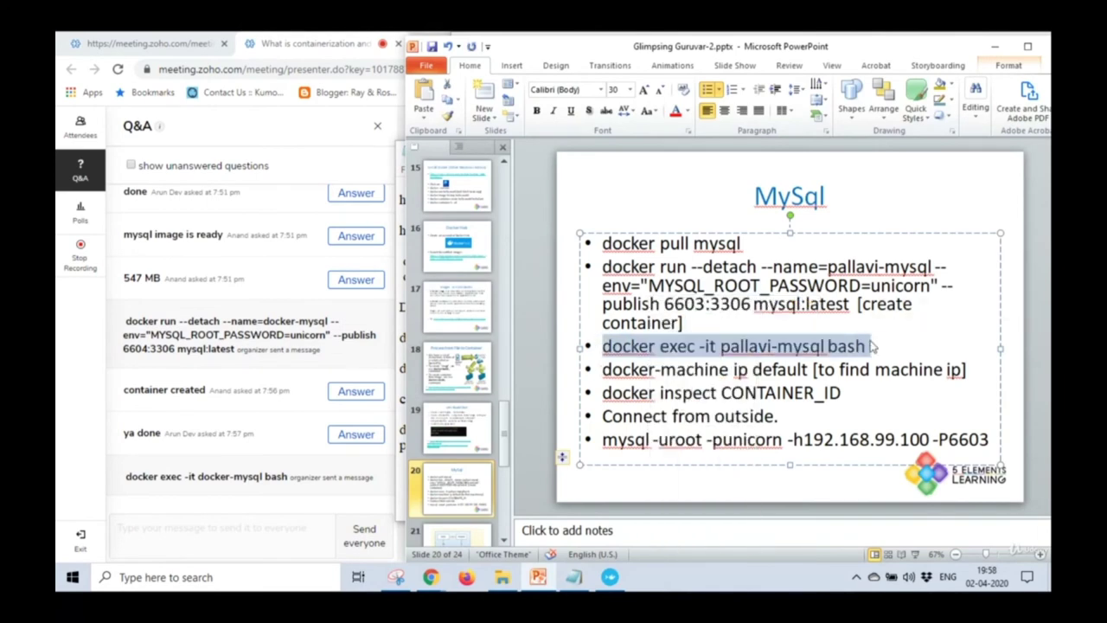
left_click(615, 577)
Run docker exec, then rerun it as 'docker exec -it docker-mysql bash' to open a root shell.
key("shift+Insert")
key("Return")
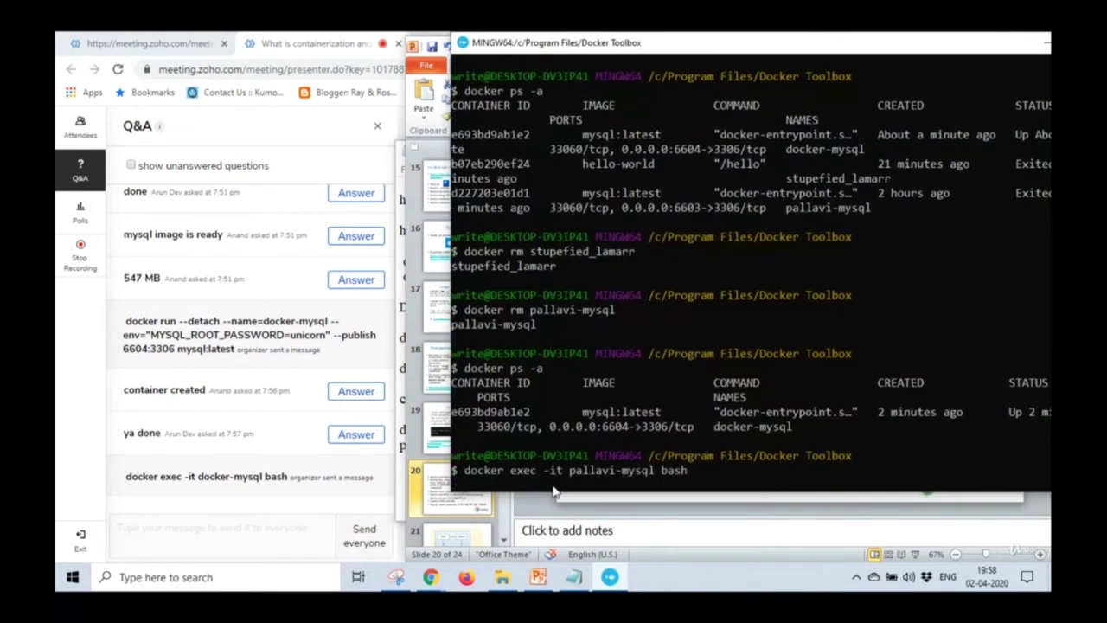
key("Up")
key("Left")
key("Left")
key("Left")
key("Left")
key("Left")
key("Left")
key("Left")
key("Left")
key("Left")
key("Left")
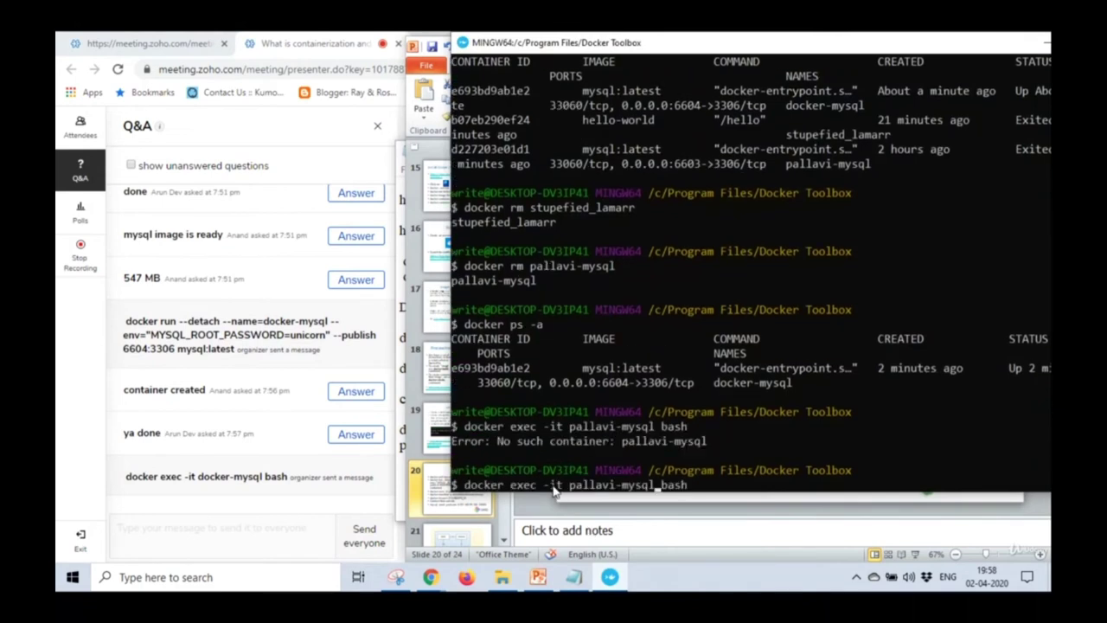
key("BackSpace")
key("BackSpace")
key("BackSpace")
key("BackSpace")
key("BackSpace")
key("BackSpace")
key("BackSpace")
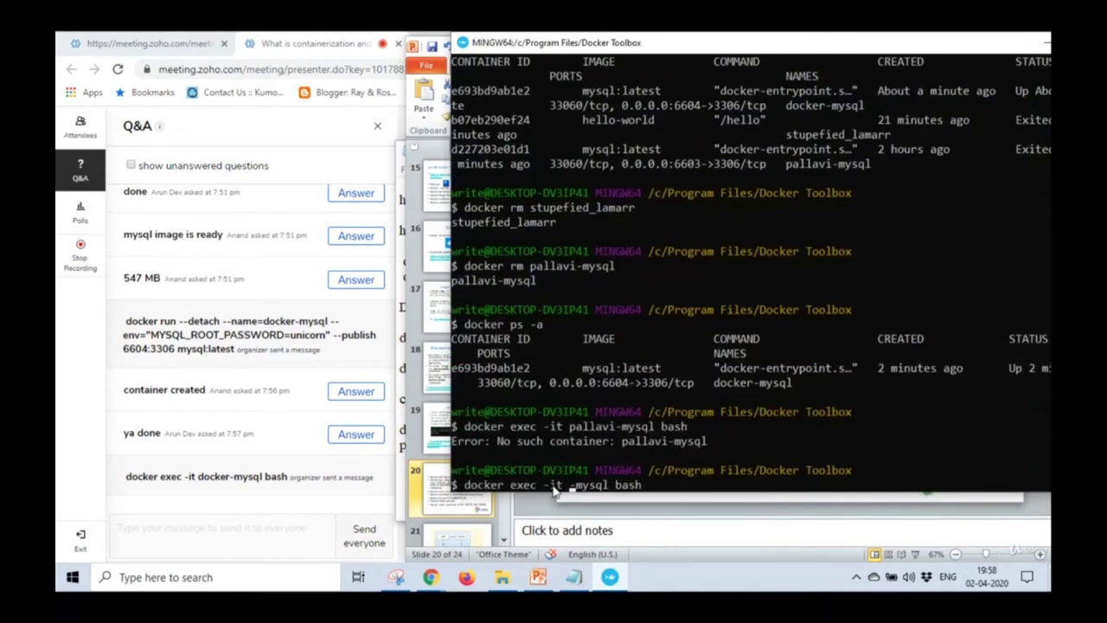
type("docker")
key("Return")
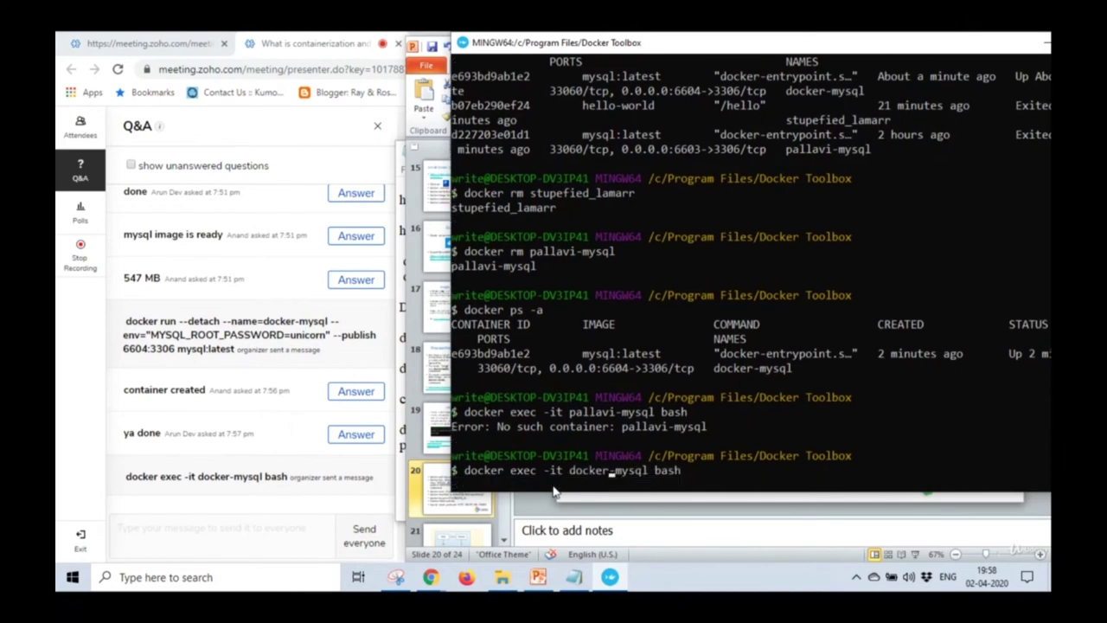
Record 'docker exec -it docker-mysql bash' in the notes, save, and type the mysql root login with its password.
left_click(574, 577)
key("ctrl+v")
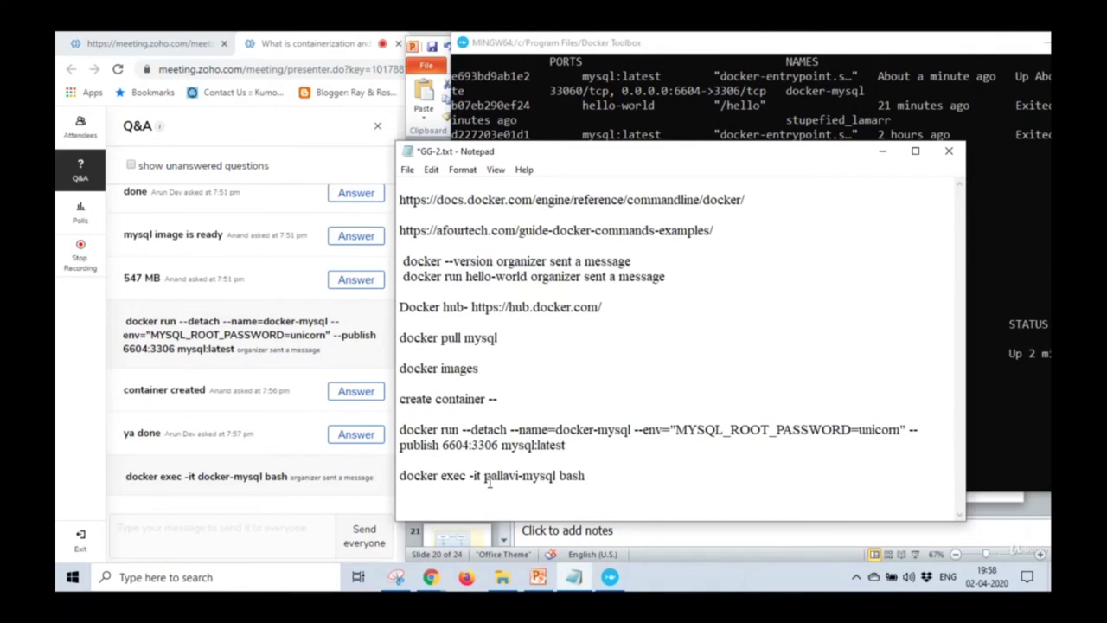
left_click_drag(483, 477, 520, 478)
type("docker")
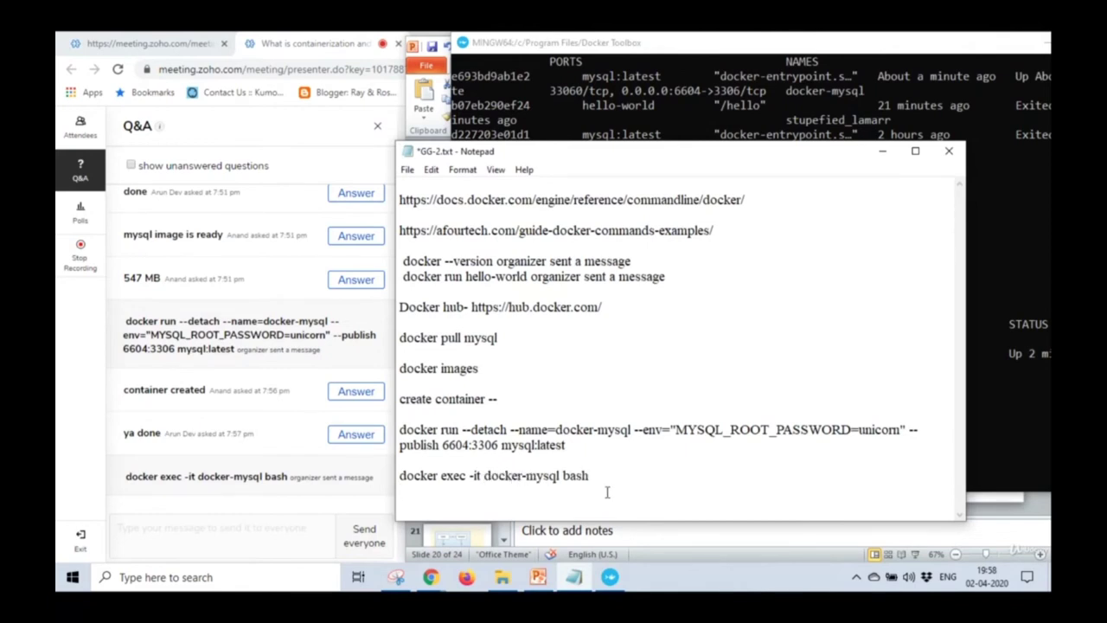
key("ctrl+s")
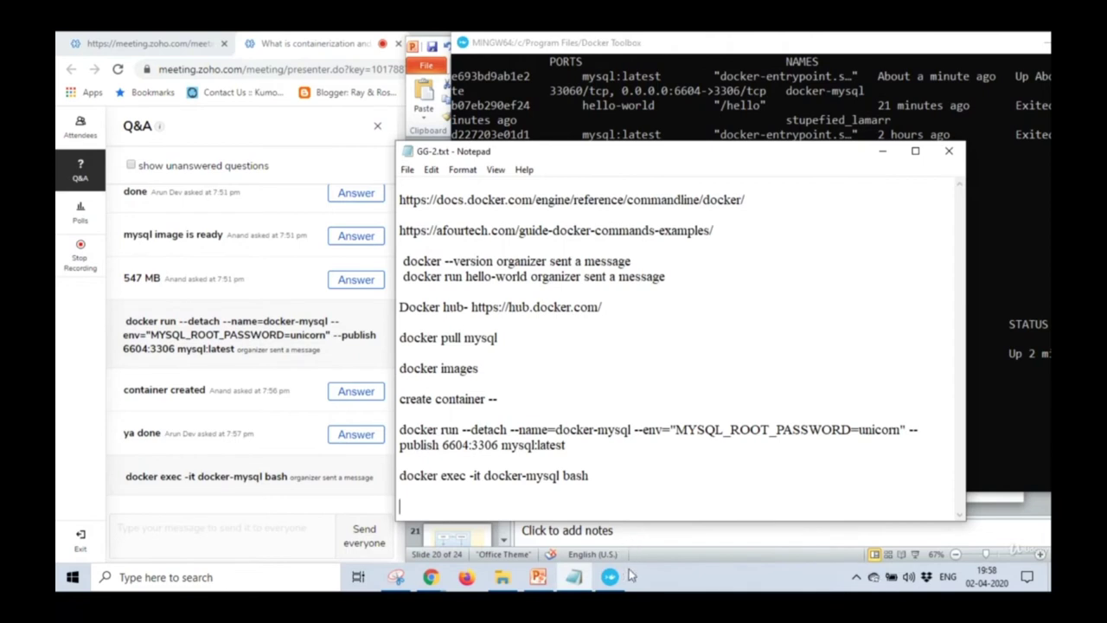
left_click(611, 576)
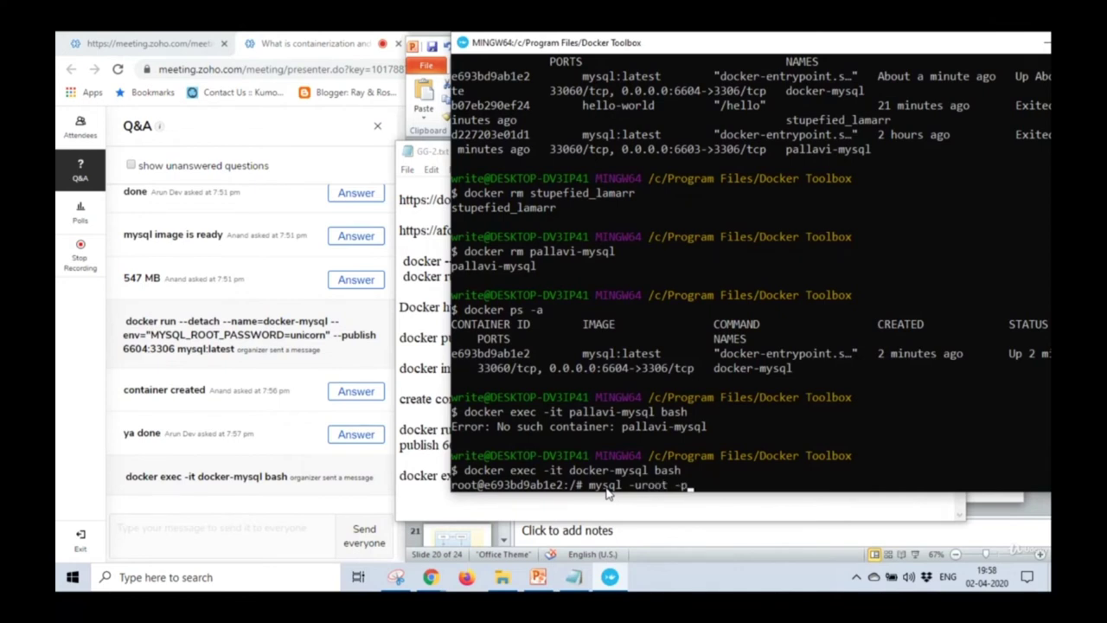
Log in to the MySQL monitor as root and reposition the terminal window.
left_click_drag(672, 38, 671, 132)
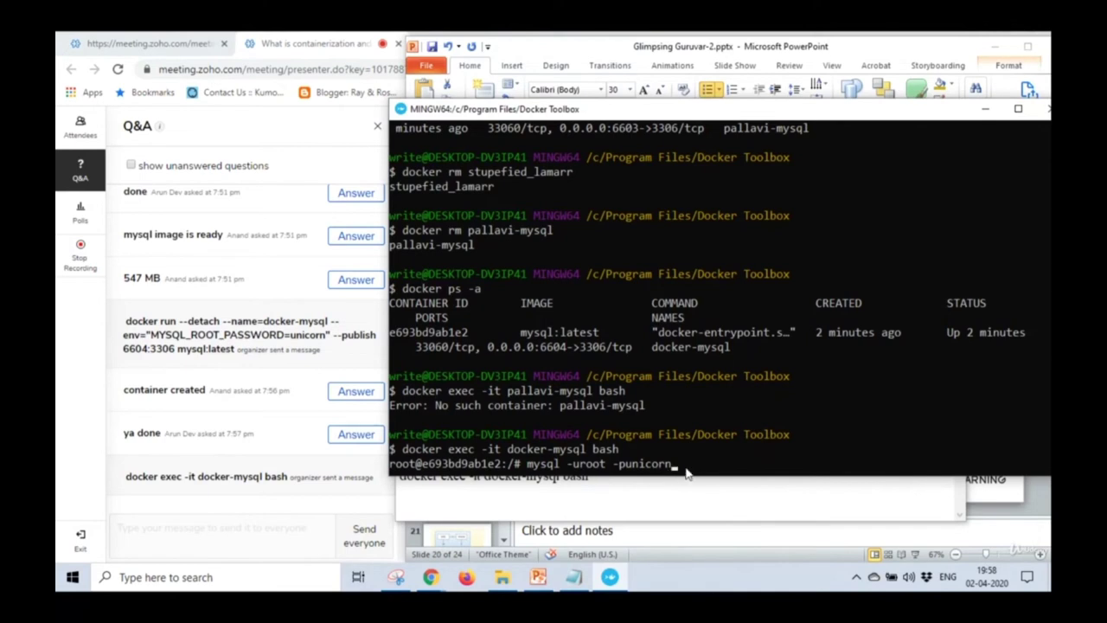
key("Return")
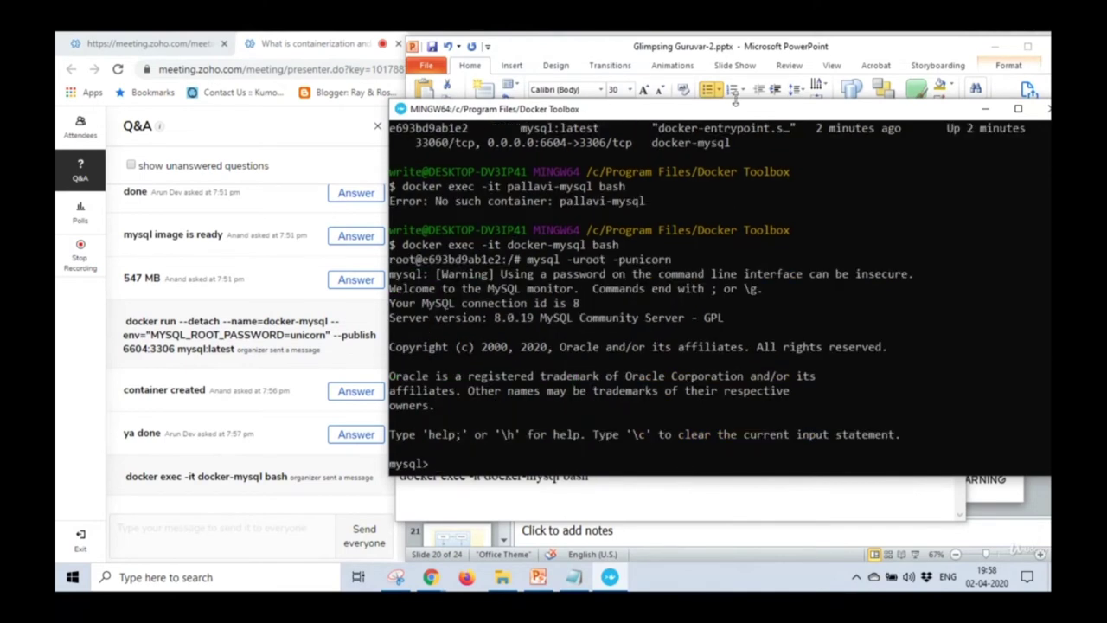
left_click_drag(730, 114, 675, 99)
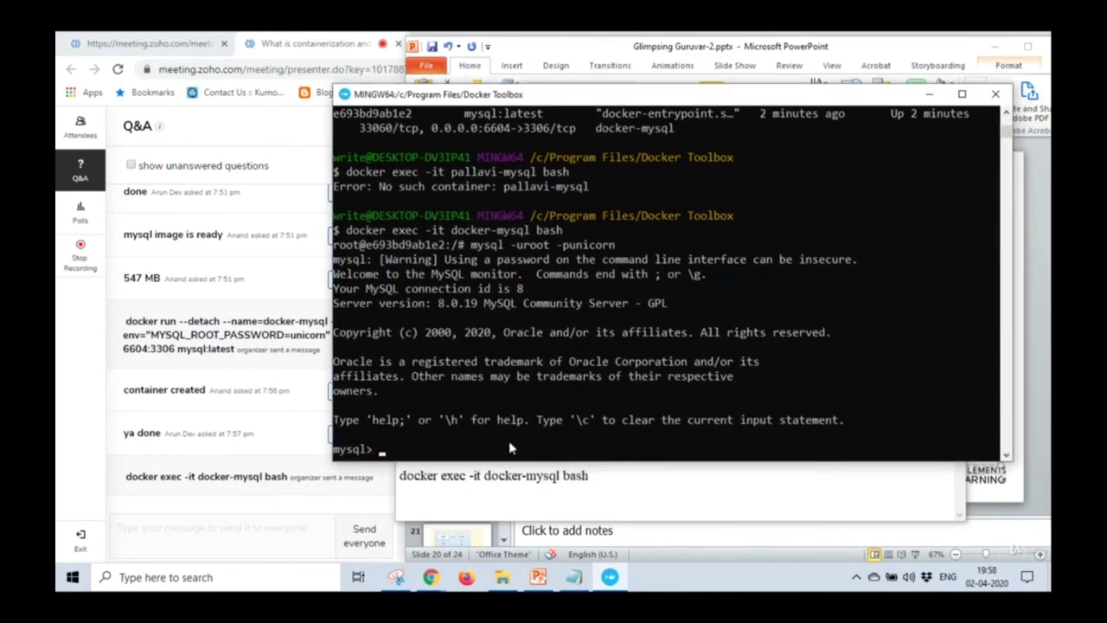
Create the school database and switch to it with use school.
type("create database school;")
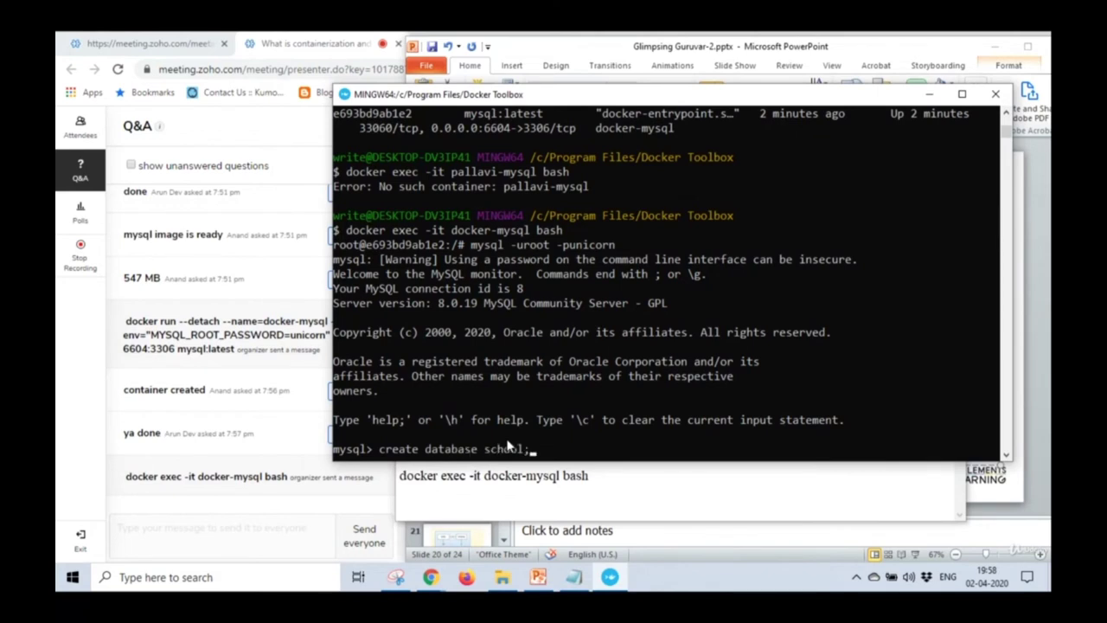
key("Return")
type("use school;")
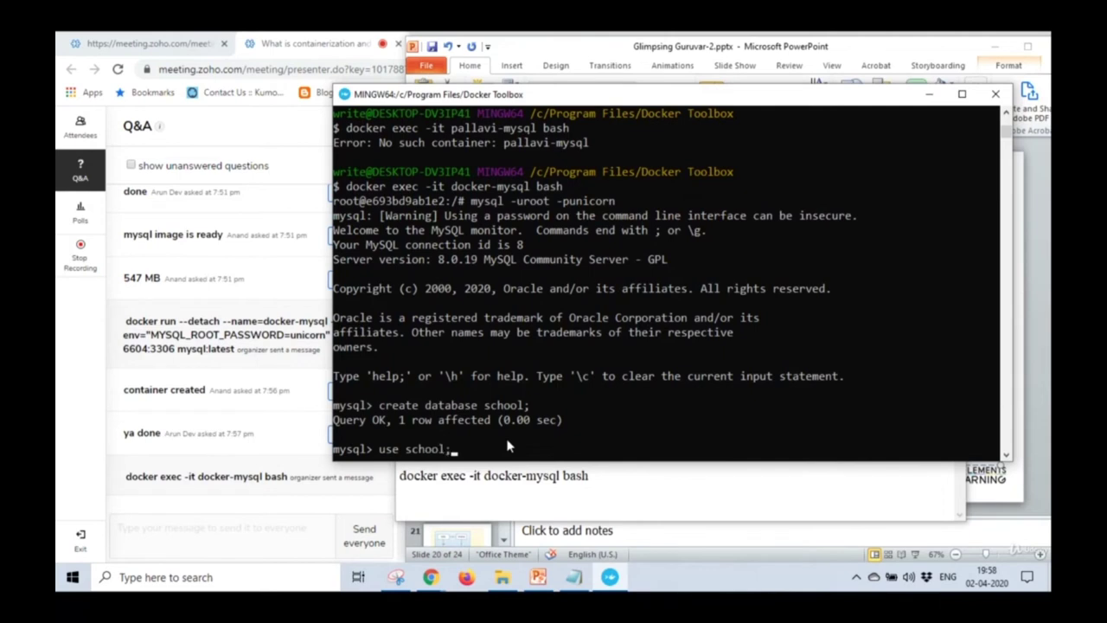
key("Return")
Create table student with id int, name varchar(30) and marks int.
type("create")
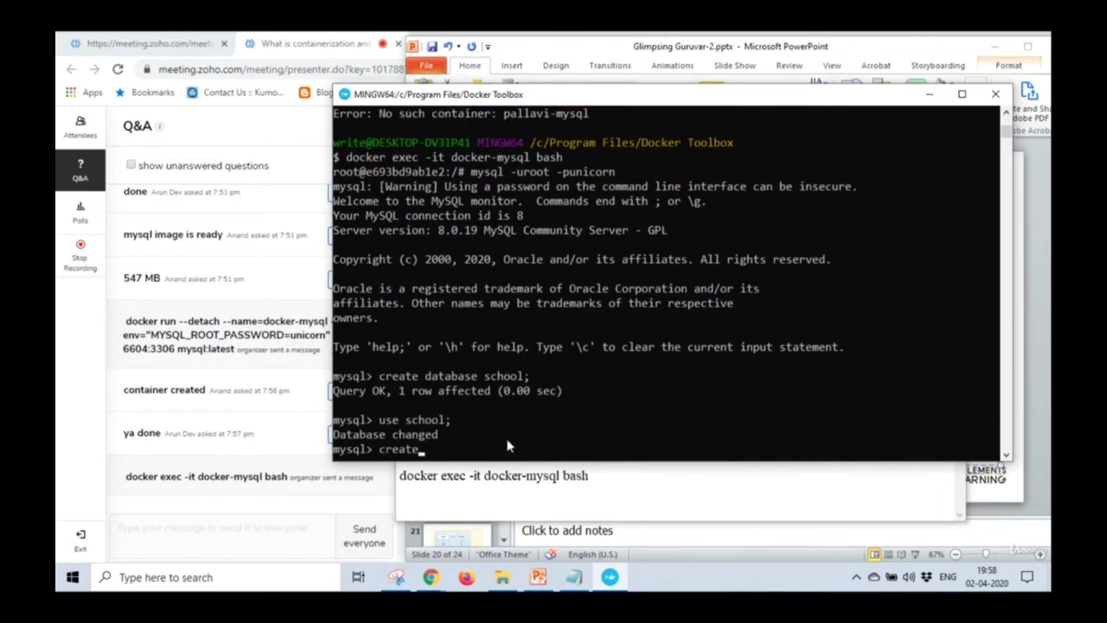
type(" table student(")
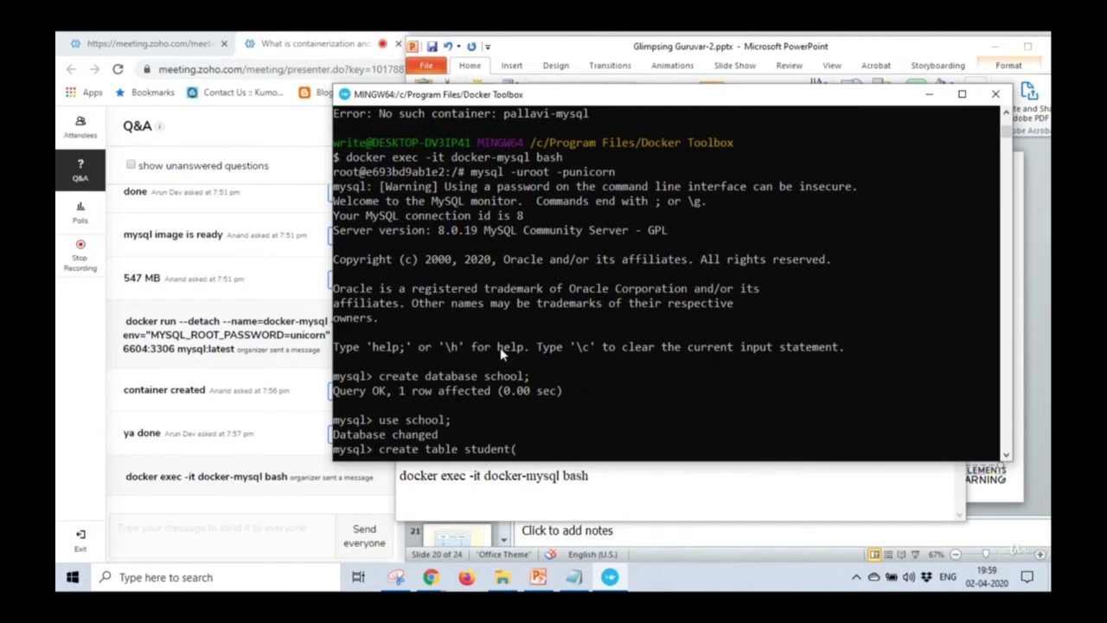
type("id int, name varha")
key("BackSpace")
key("BackSpace")
type("char(30)")
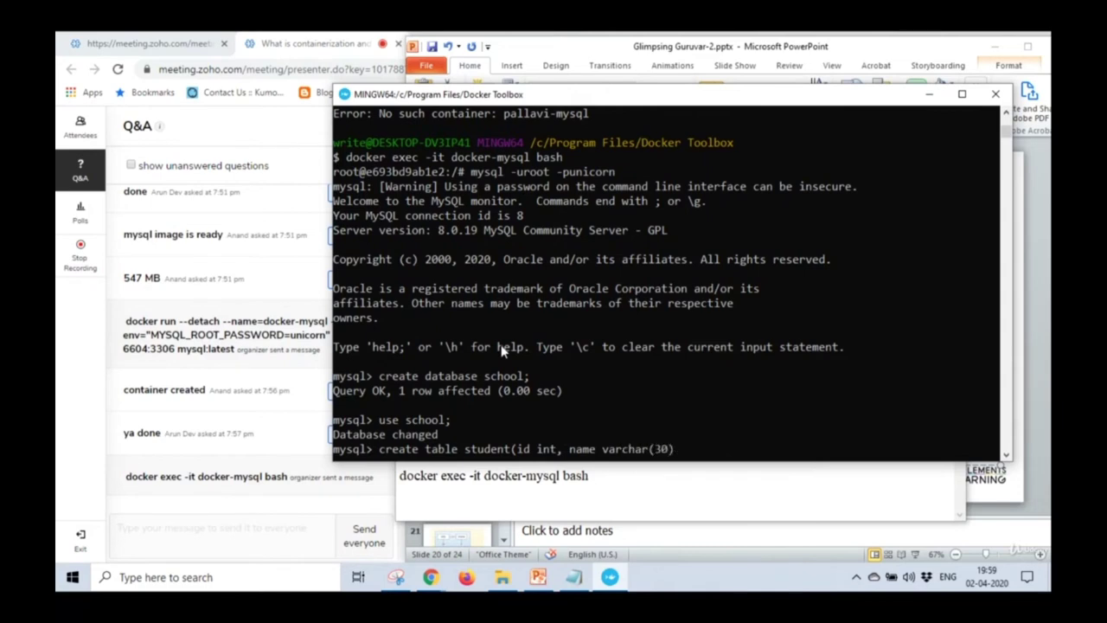
type(", marks int);")
key("Return")
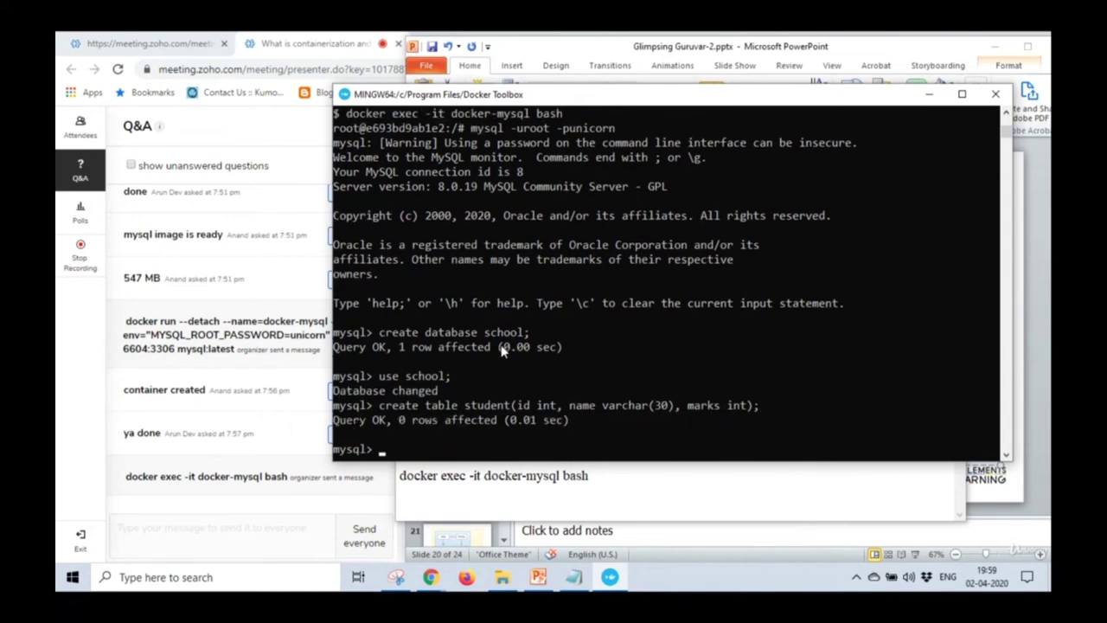
Start an insert into student values statement.
type("insert into table values")
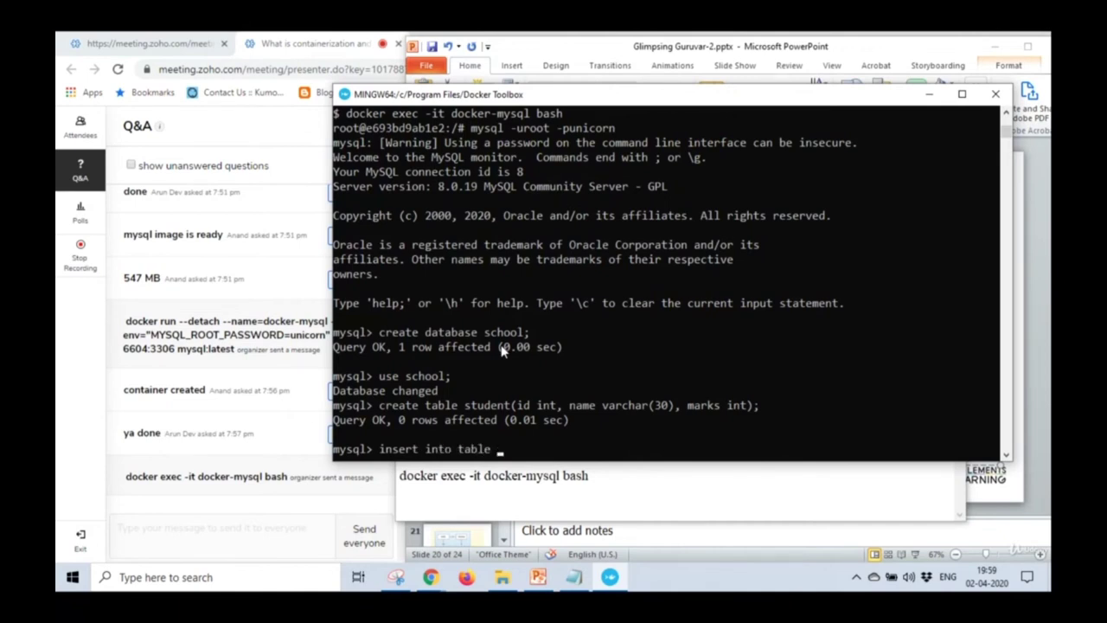
key("BackSpace")
key("BackSpace")
key("BackSpace")
key("BackSpace")
key("BackSpace")
key("BackSpace")
key("BackSpace")
key("BackSpace")
key("BackSpace")
key("BackSpace")
key("BackSpace")
key("BackSpace")
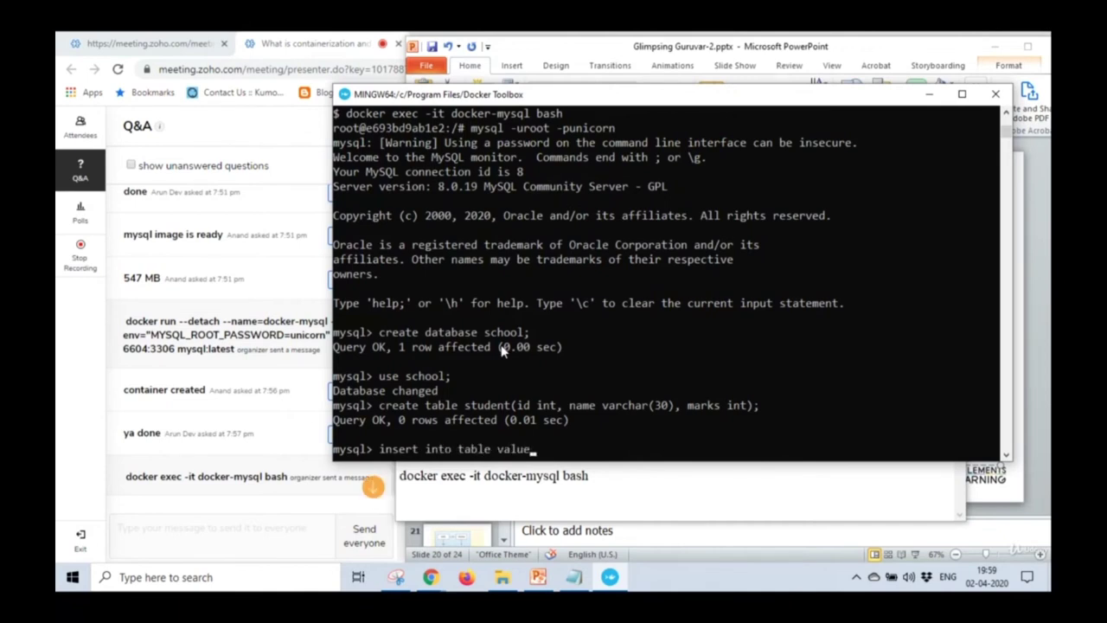
type("student values(")
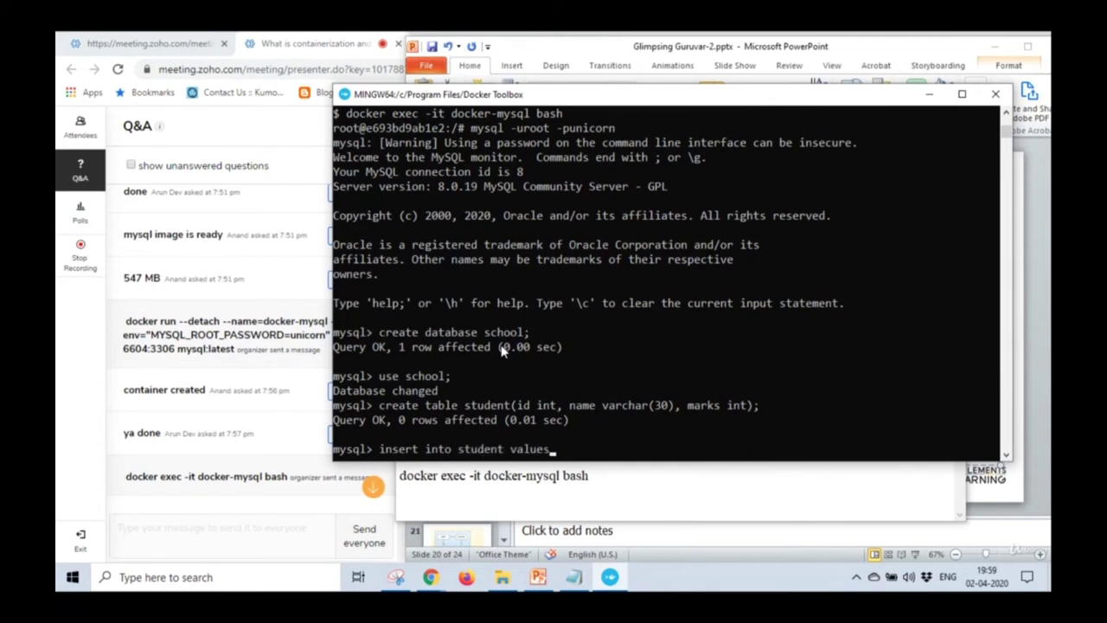
left_click(376, 495)
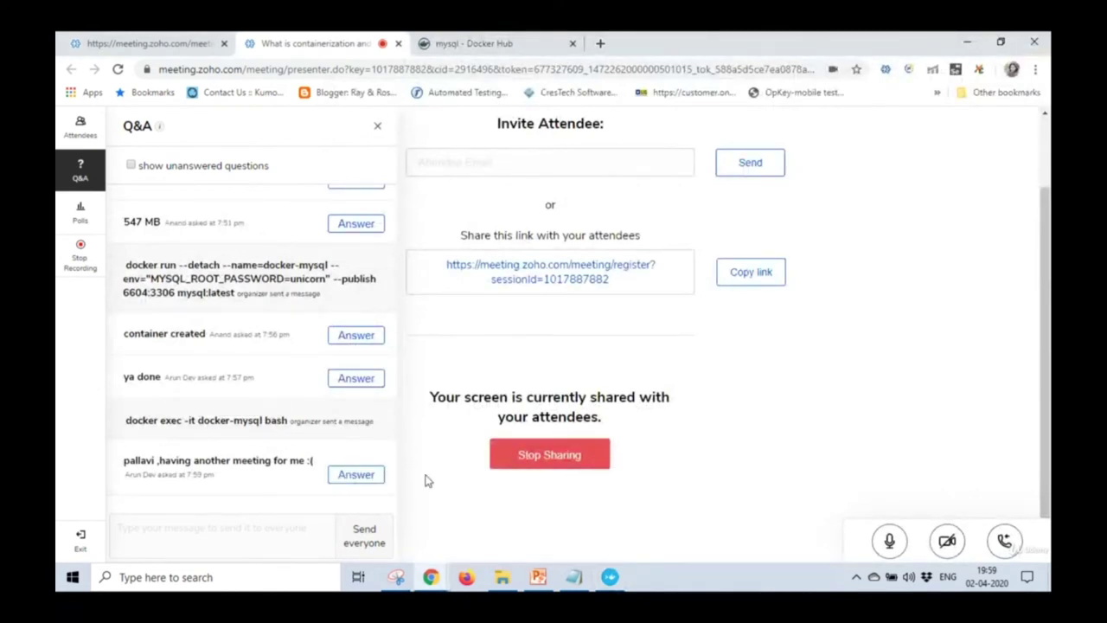
left_click(610, 577)
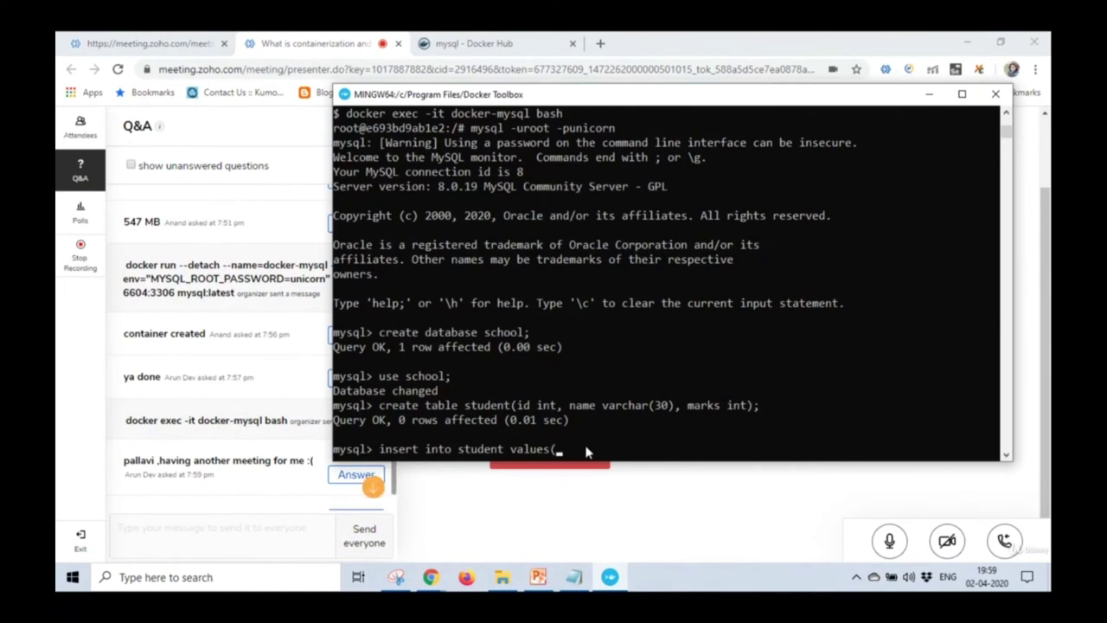
left_click(378, 492)
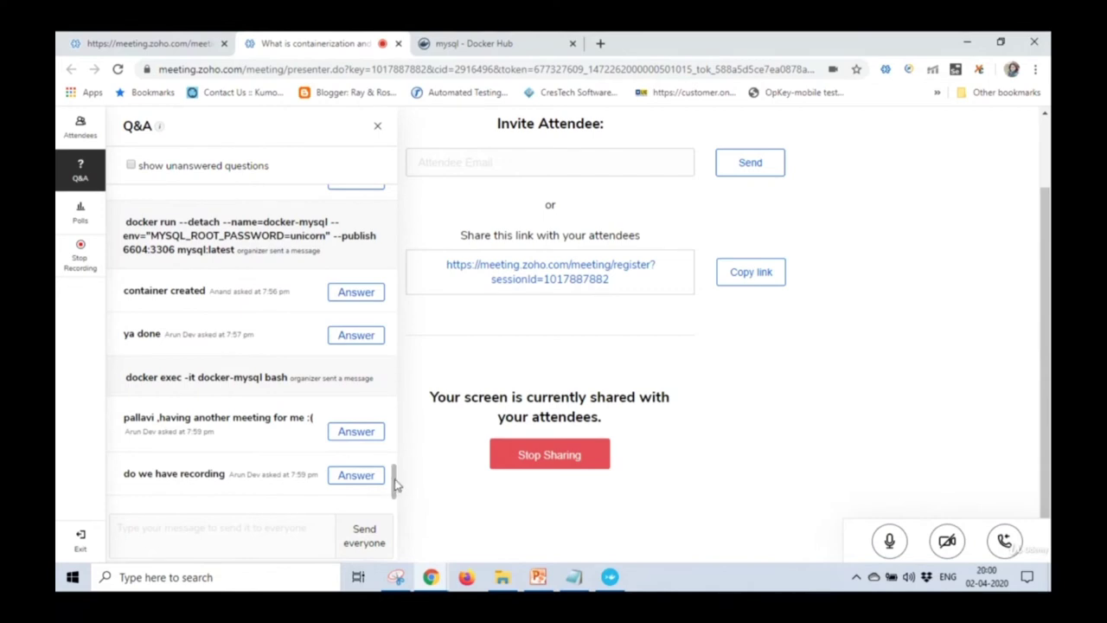
left_click(609, 577)
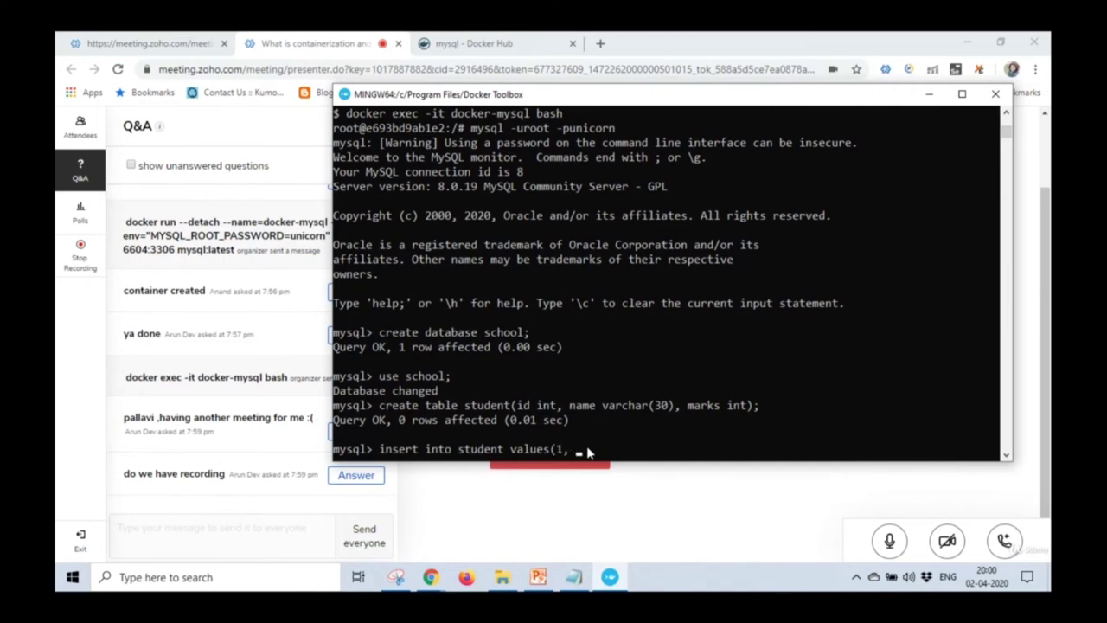
Insert the row (1, "Thomas", 100) into the student table.
type("\"Thomas\" , 1")
type("00);")
key("Return")
Reuse the previous insert to add the row (2, "Roma", 90) to student.
key("Up")
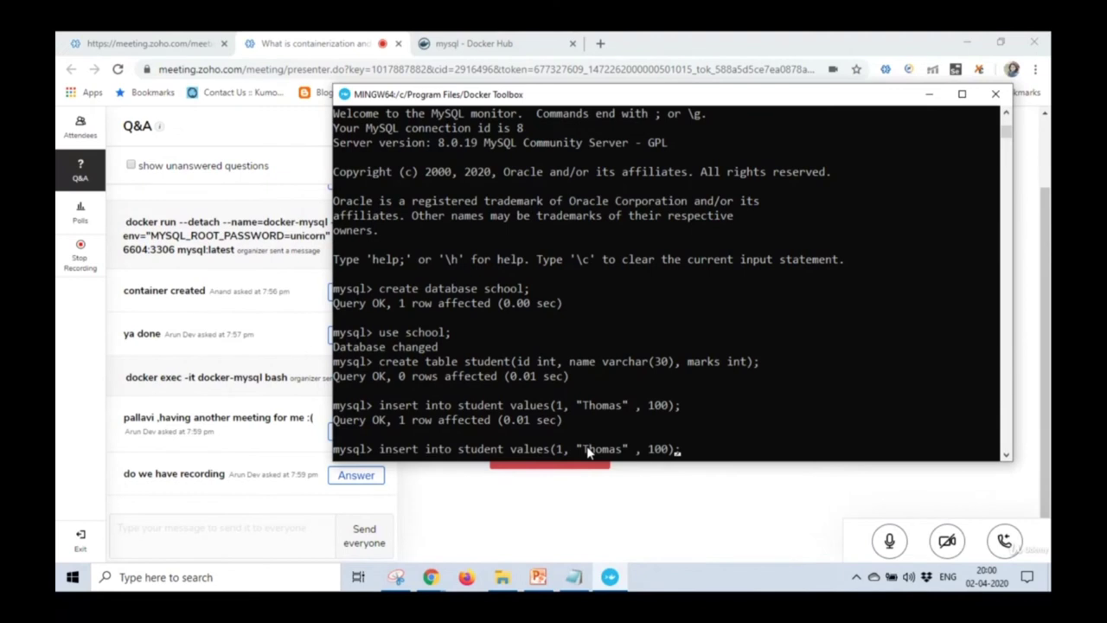
key("BackSpace")
type("2")
key("Right")
key("Right")
key("BackSpace")
key("BackSpace")
key("BackSpace")
key("BackSpace")
key("BackSpace")
key("BackSpace")
type("R")
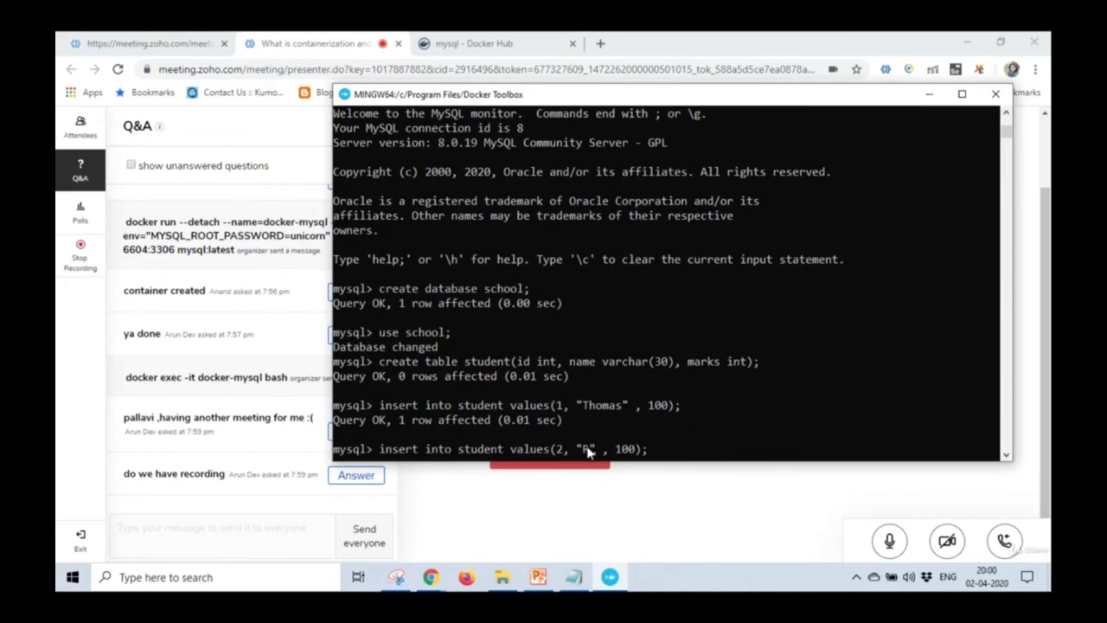
type("oma")
key("BackSpace")
key("BackSpace")
key("BackSpace")
type("90")
key("Return")
Edit the recalled insert to id 3 and name "Theresa", clearing the old marks.
key("Up")
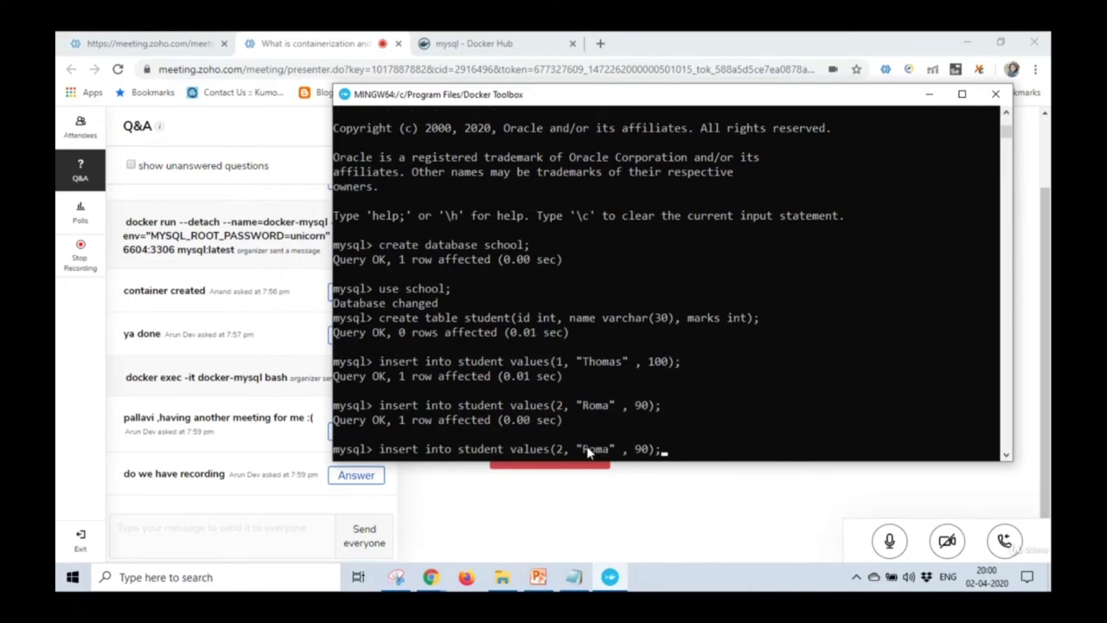
key("BackSpace")
type("3")
key("BackSpace")
key("BackSpace")
key("BackSpace")
key("BackSpace")
type("Th")
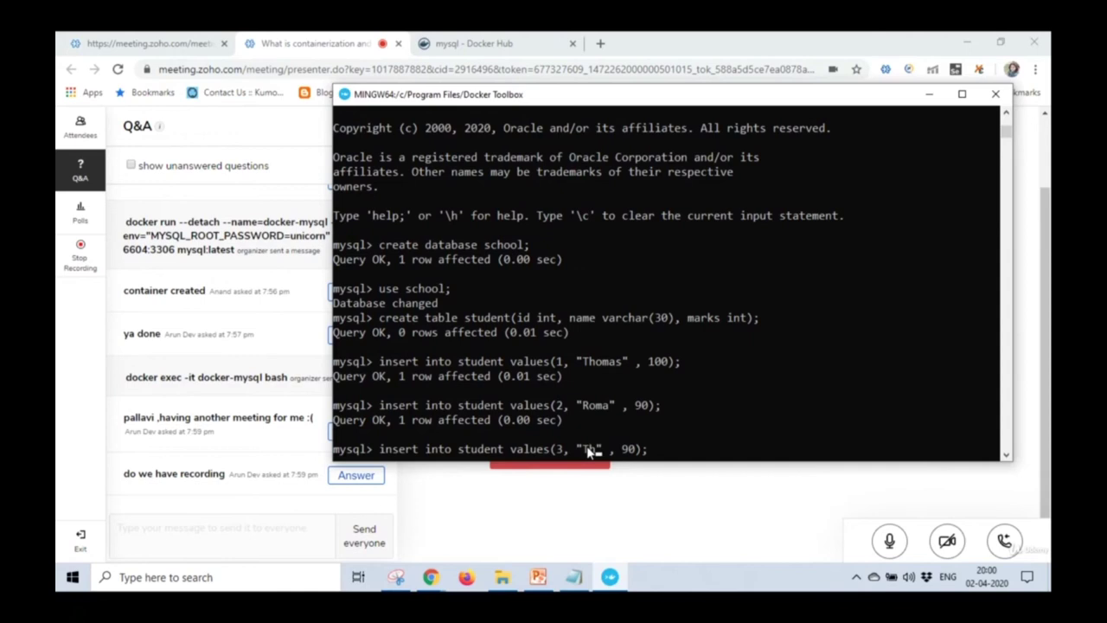
type("eresa")
key("Right")
key("Right")
key("Right")
key("Right")
key("Delete")
Complete the insert with 77 marks for Theresa.
type("76")
key("BackSpace")
type("7")
key("Return")
Run select * from student; to list all three student rows.
type("select *")
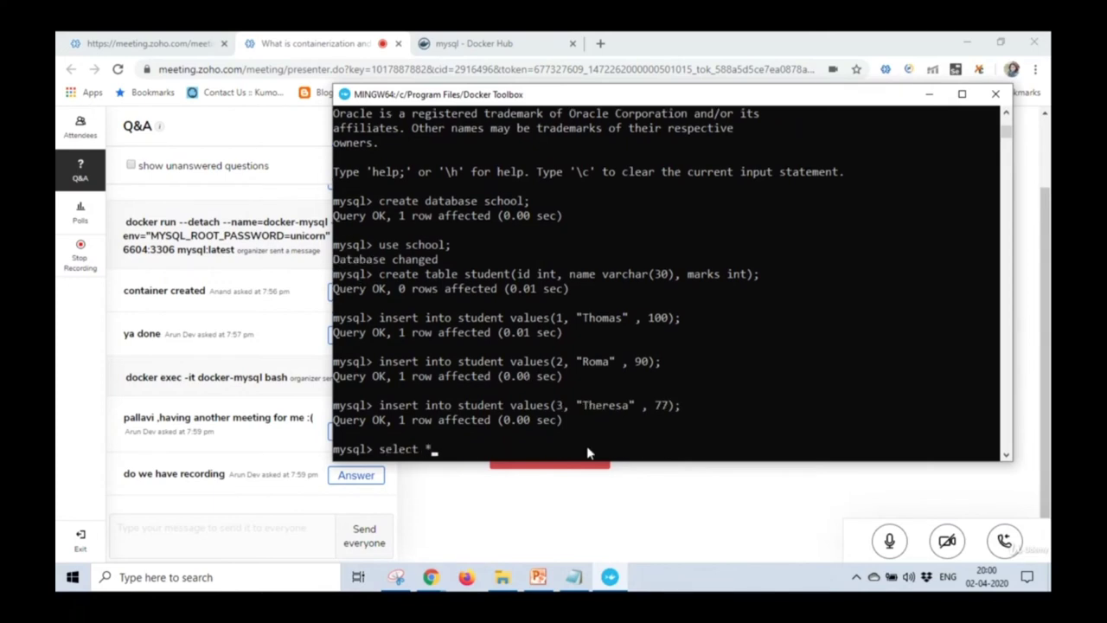
type(" from student;")
key("Return")
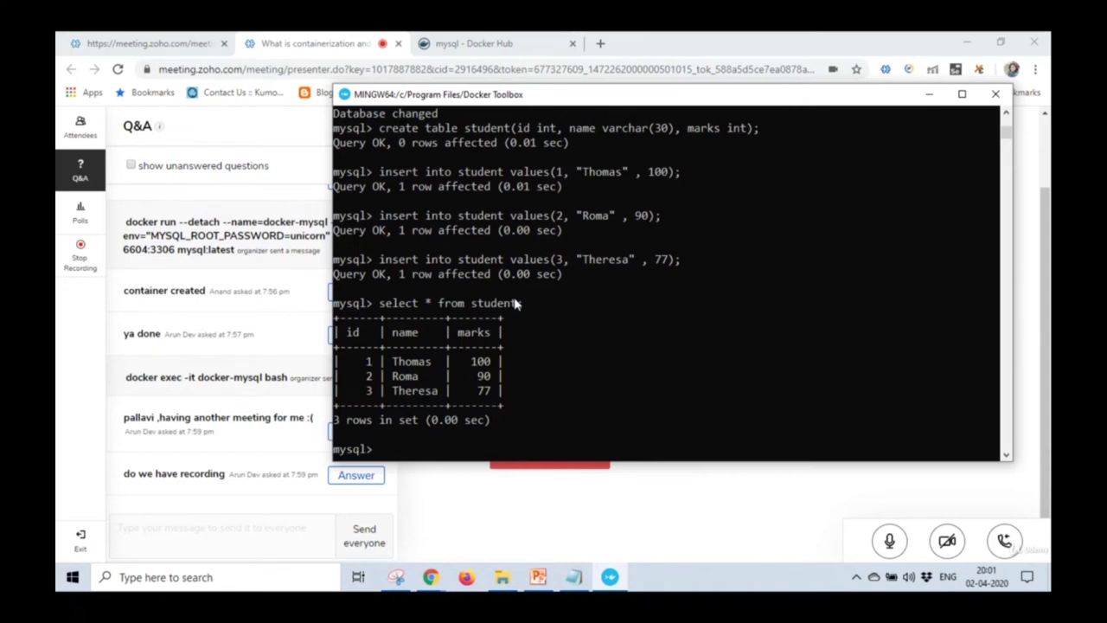
left_click(1006, 114)
left_click(1006, 114)
left_click_drag(1005, 114, 1006, 114)
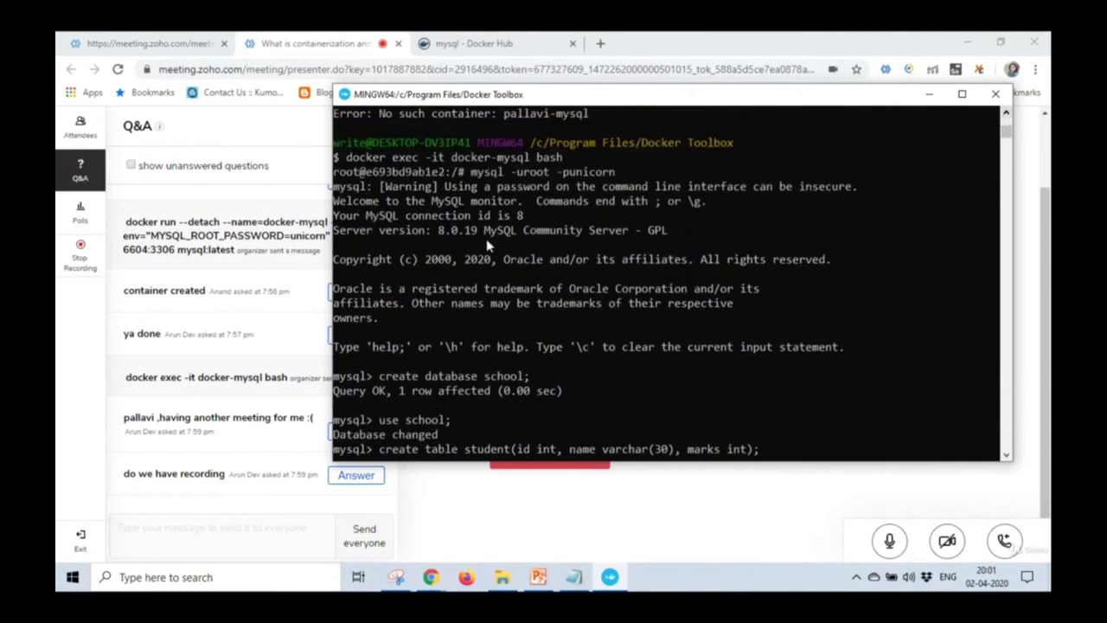
Mark and copy the mysql root login command from the terminal.
left_click(346, 94)
mouse_move(386, 223)
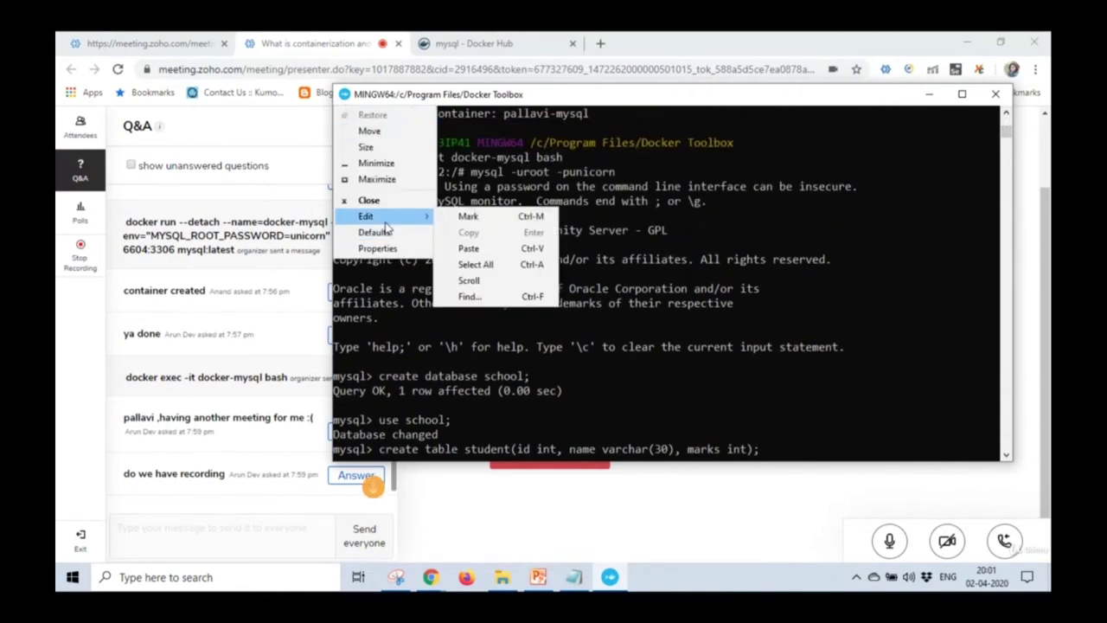
left_click(469, 216)
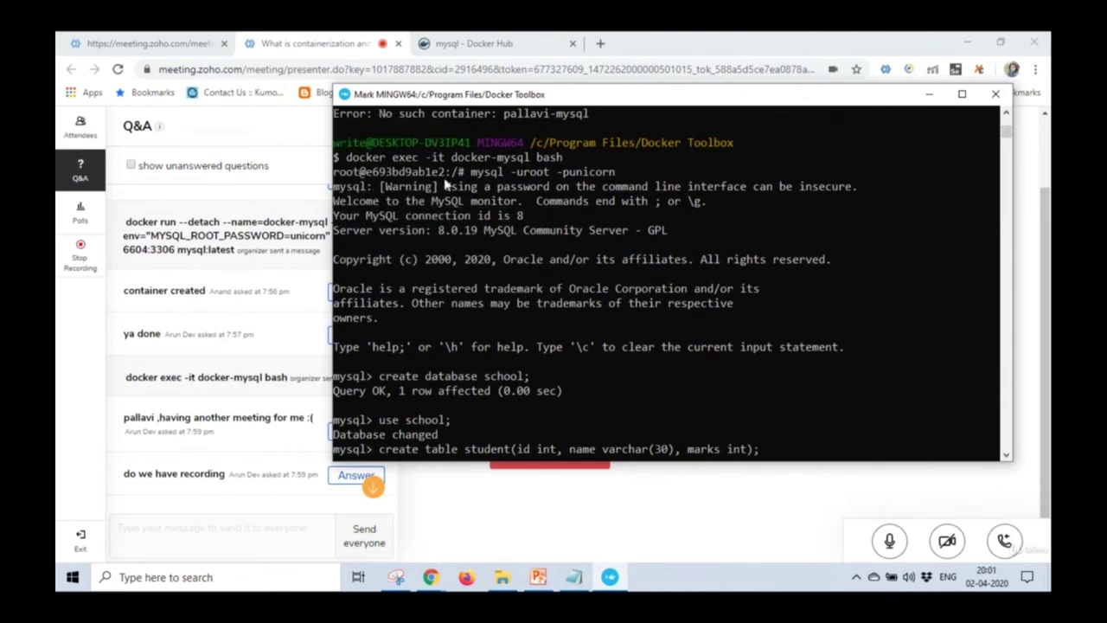
left_click_drag(470, 171, 613, 176)
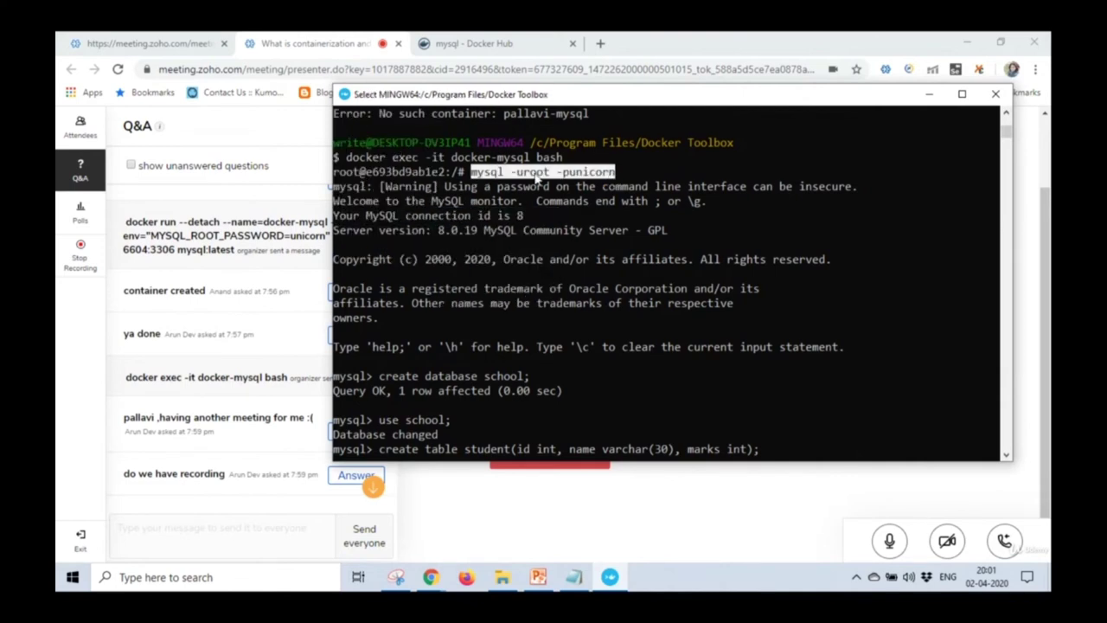
left_click(345, 95)
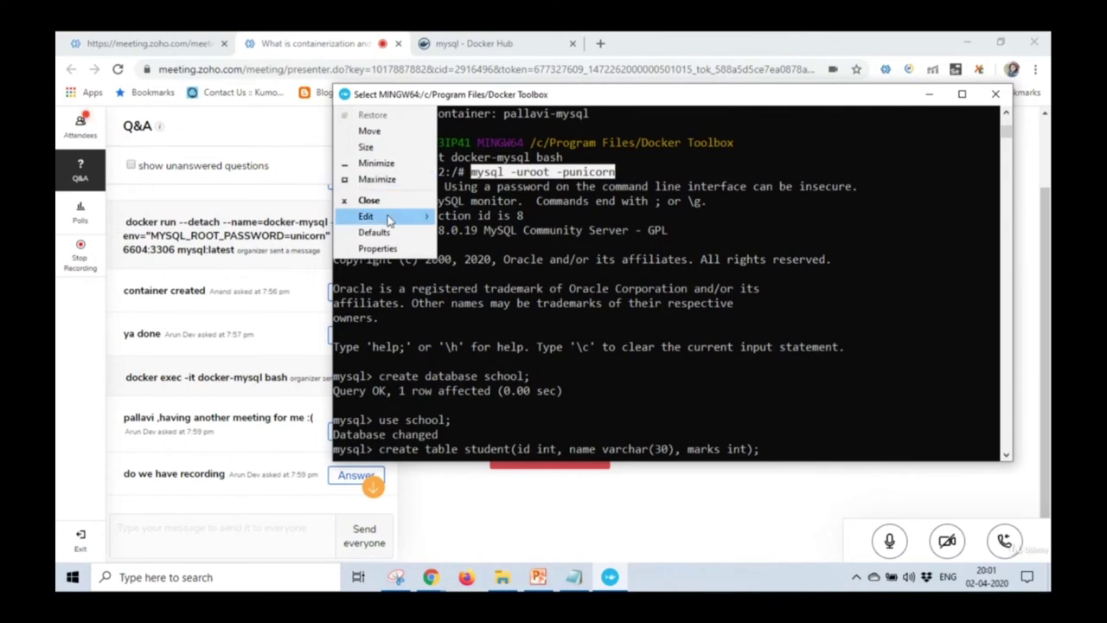
mouse_move(387, 217)
left_click(467, 231)
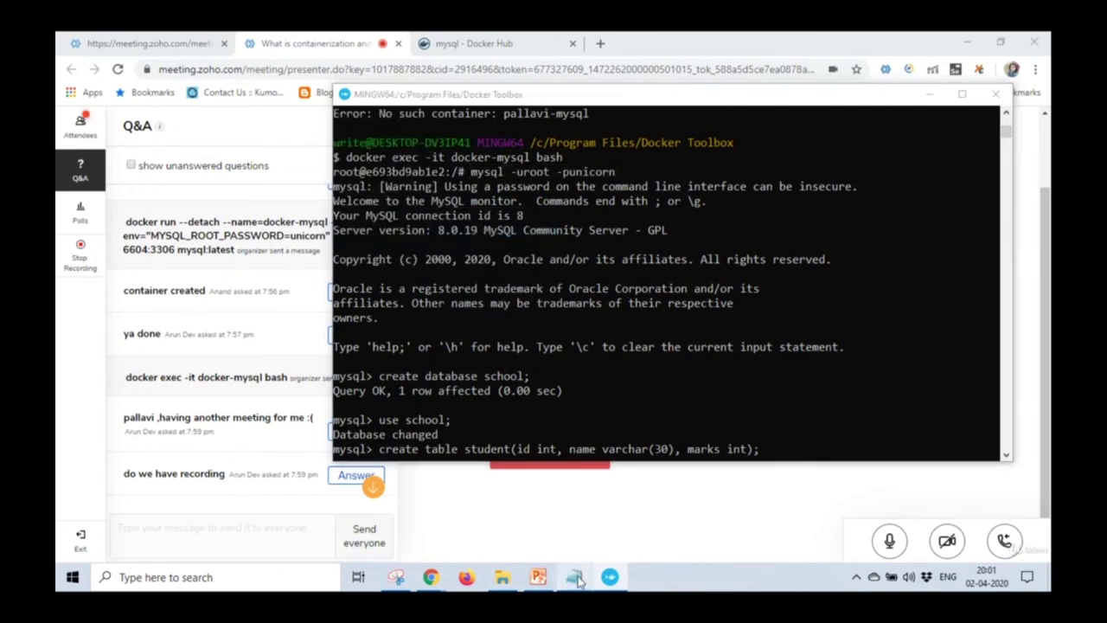
Paste the login command into the notes, replace the password with 'password', and copy it.
left_click(574, 577)
key("ctrl+v")
key("BackSpace")
key("BackSpace")
key("BackSpace")
key("BackSpace")
key("BackSpace")
type("password")
left_click_drag(538, 507, 401, 519)
key("ctrl+c")
Post the edited login command to everyone in the Q&A chat.
left_click(222, 548)
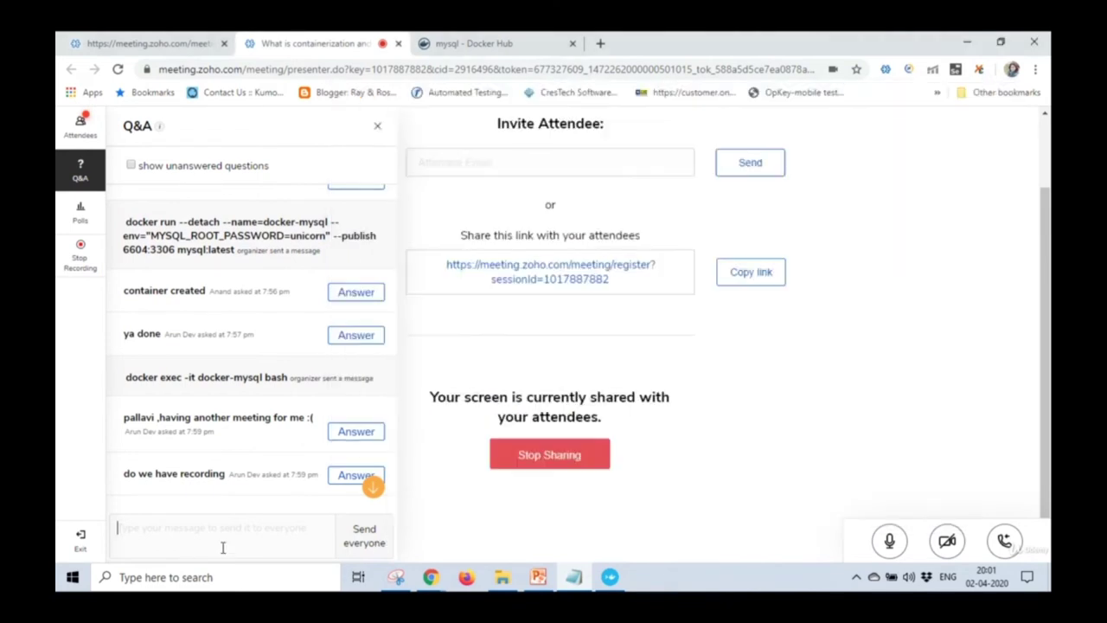
key("ctrl+v")
left_click(361, 543)
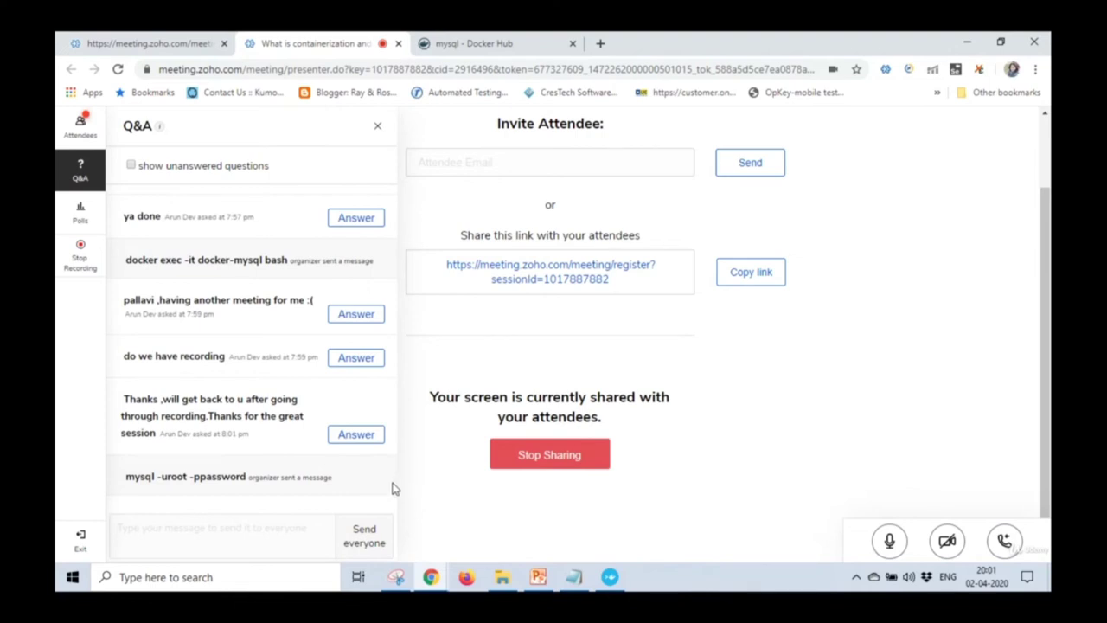
Bring the MySQL terminal back to the front.
left_click(568, 575)
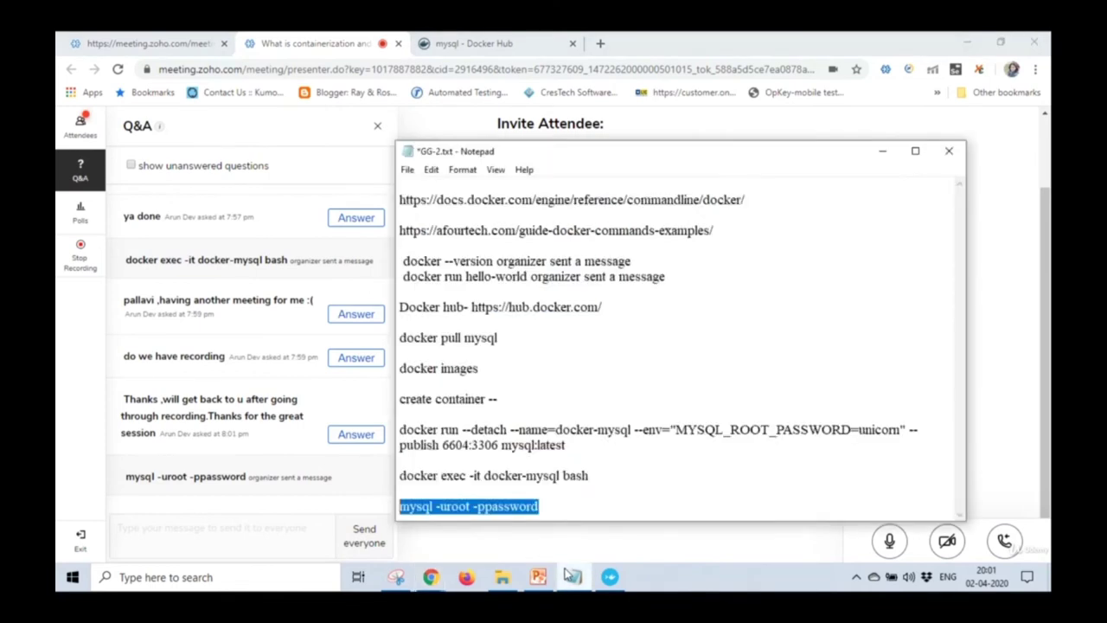
left_click(570, 577)
left_click(610, 577)
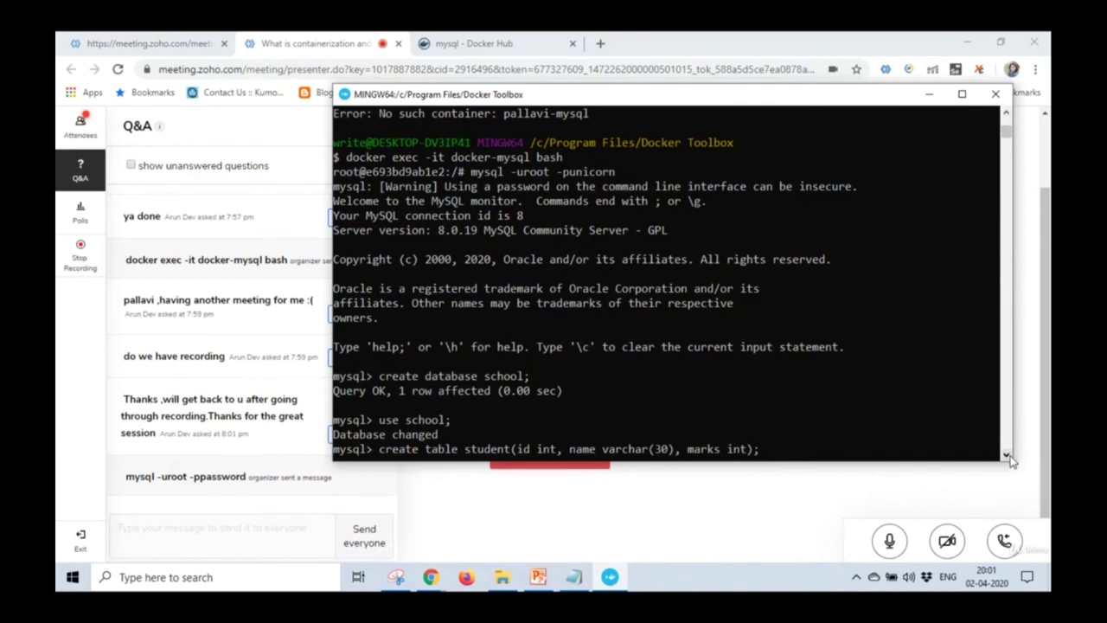
Mark the terminal's session output starting at create database school.
scroll(1010, 458, "down", 3)
scroll(1010, 458, "down", 2)
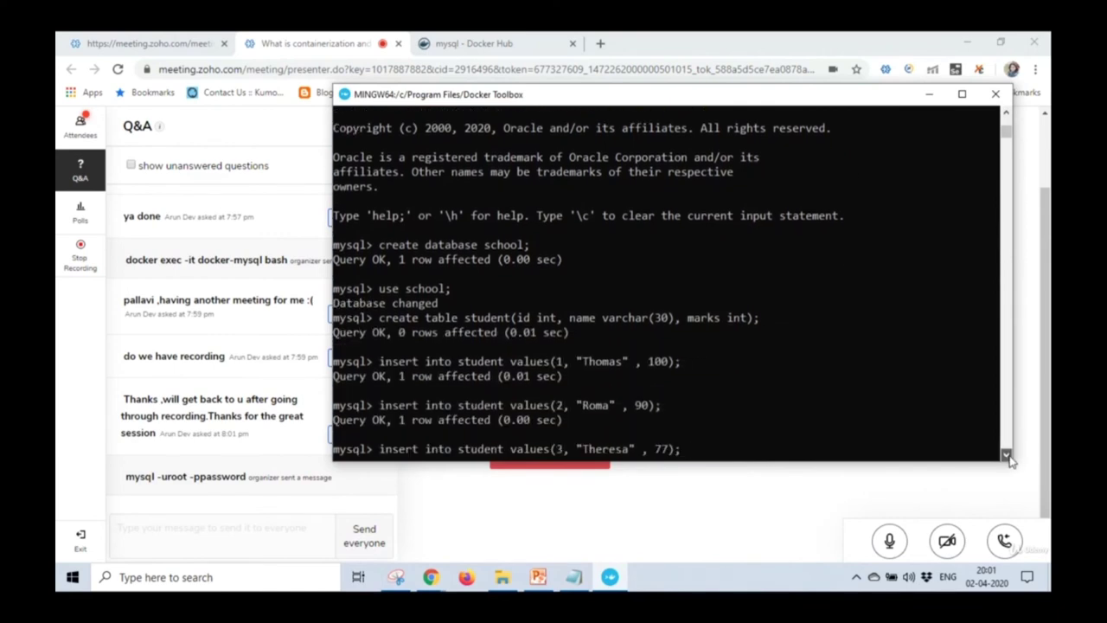
left_click(344, 95)
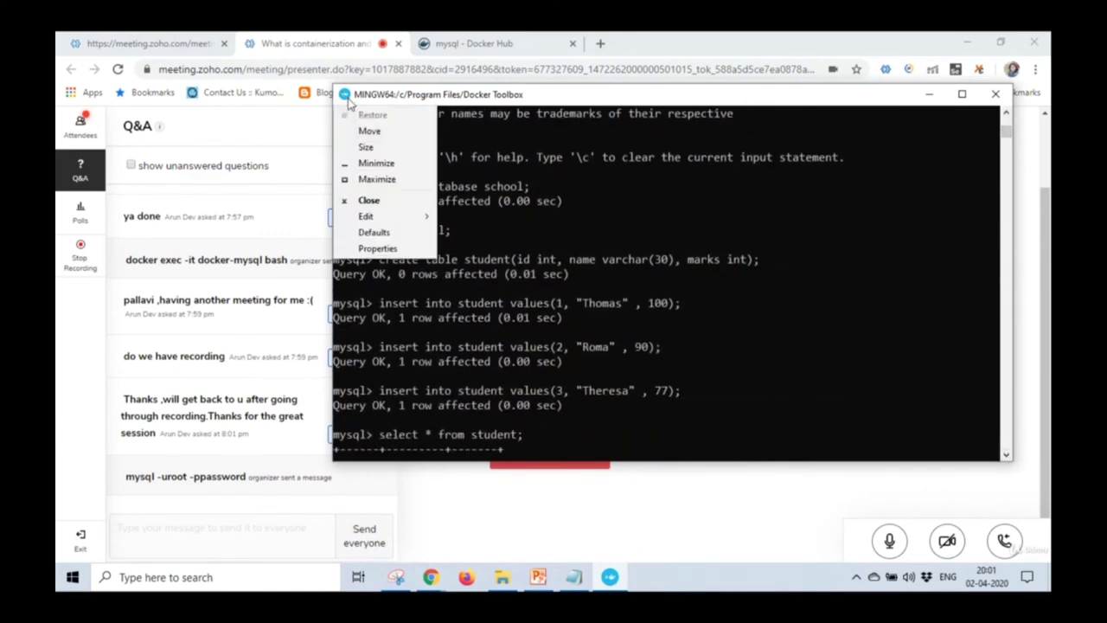
left_click(406, 216)
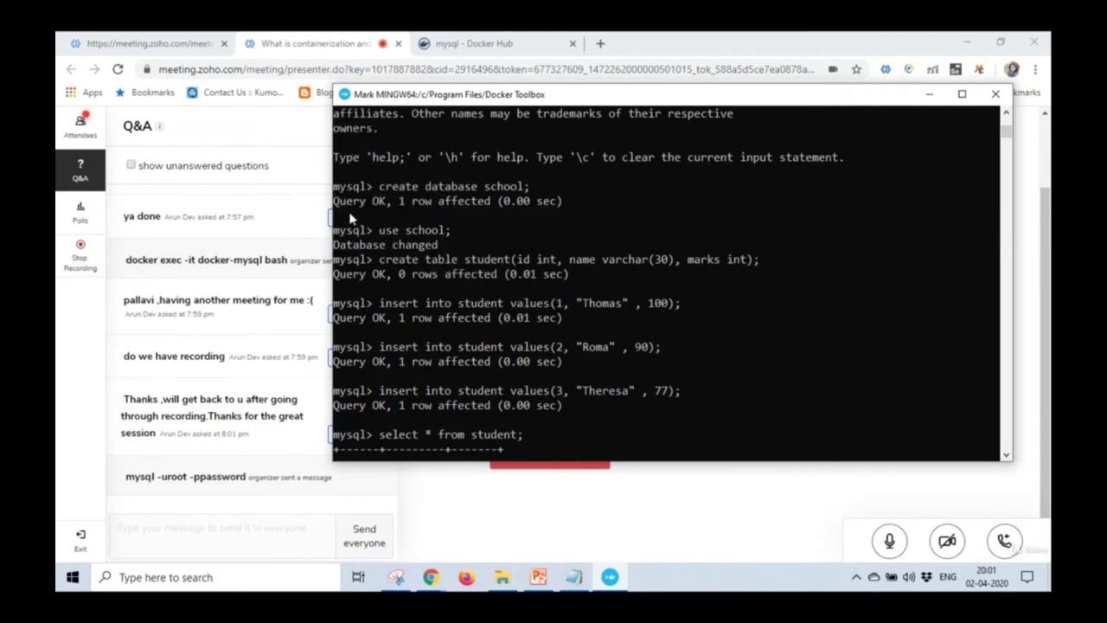
left_click_drag(339, 188, 657, 438)
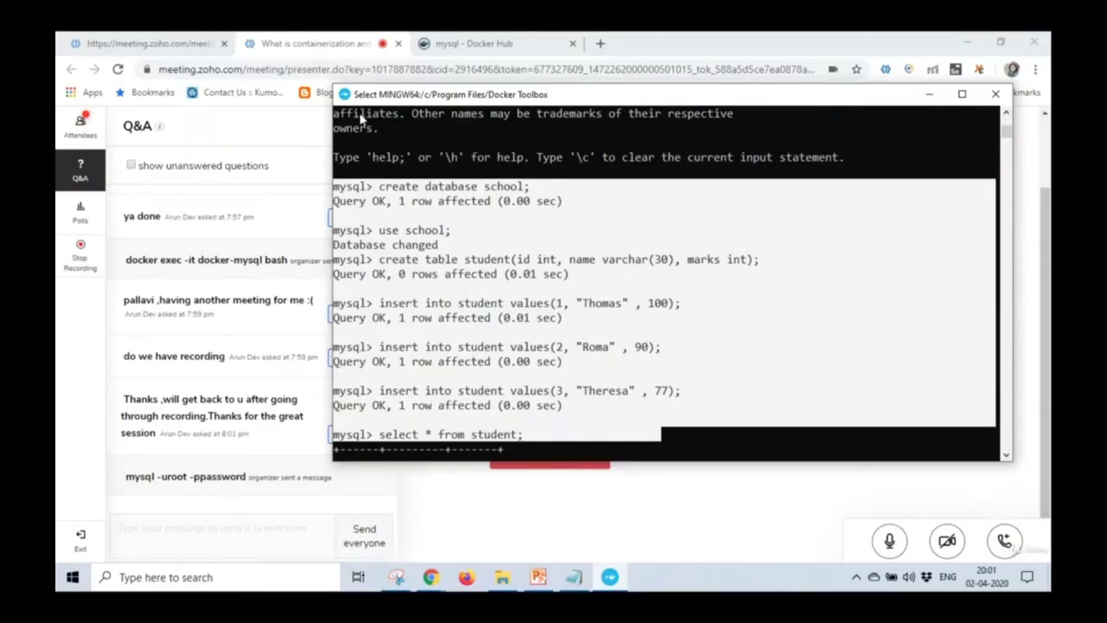
Redo the selection from create database through the select * from student line.
left_click(345, 94)
mouse_move(410, 216)
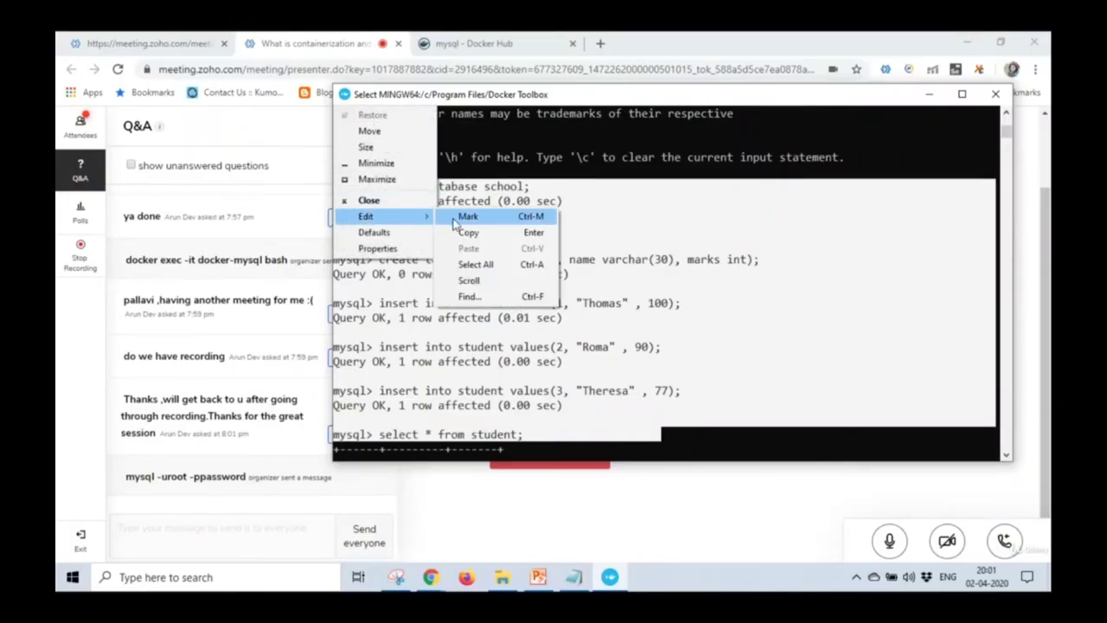
left_click(500, 217)
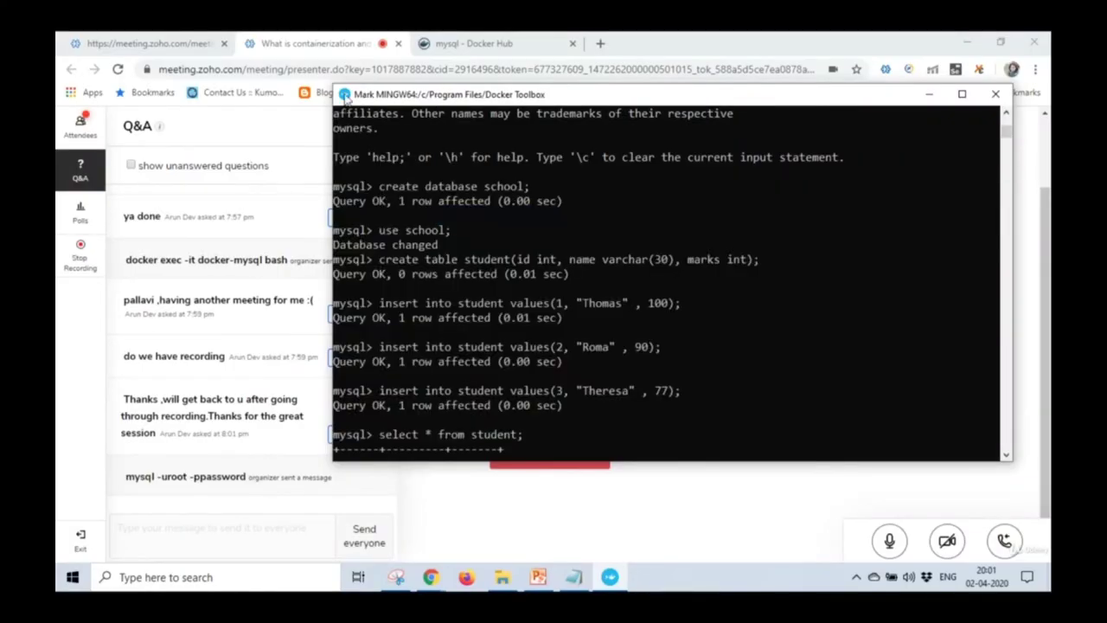
left_click(345, 94)
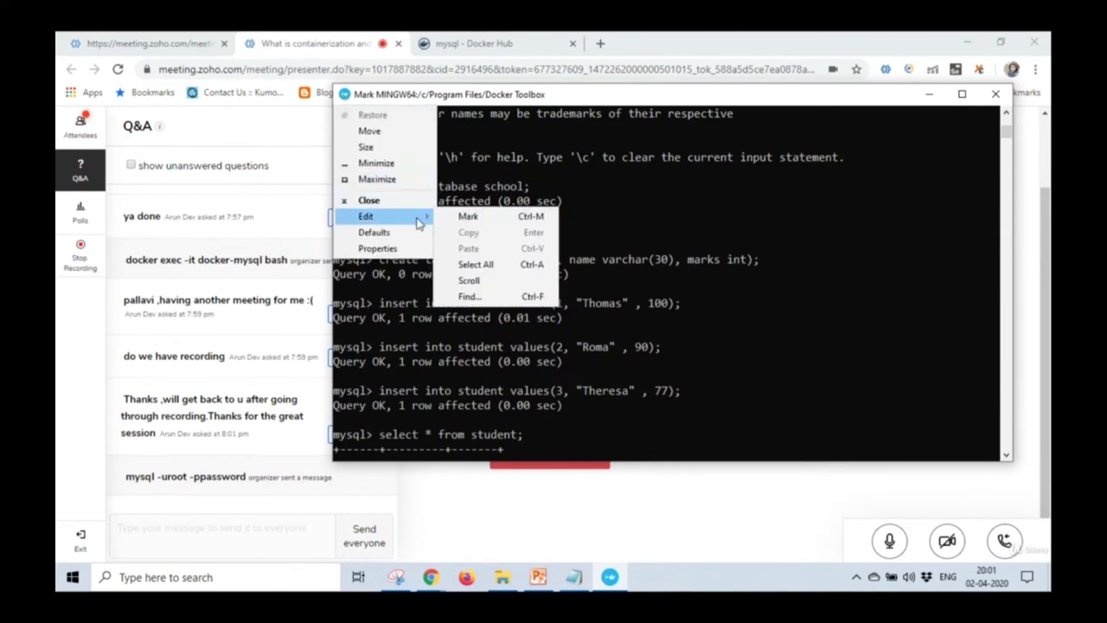
key("Escape")
key("Left")
key("Left")
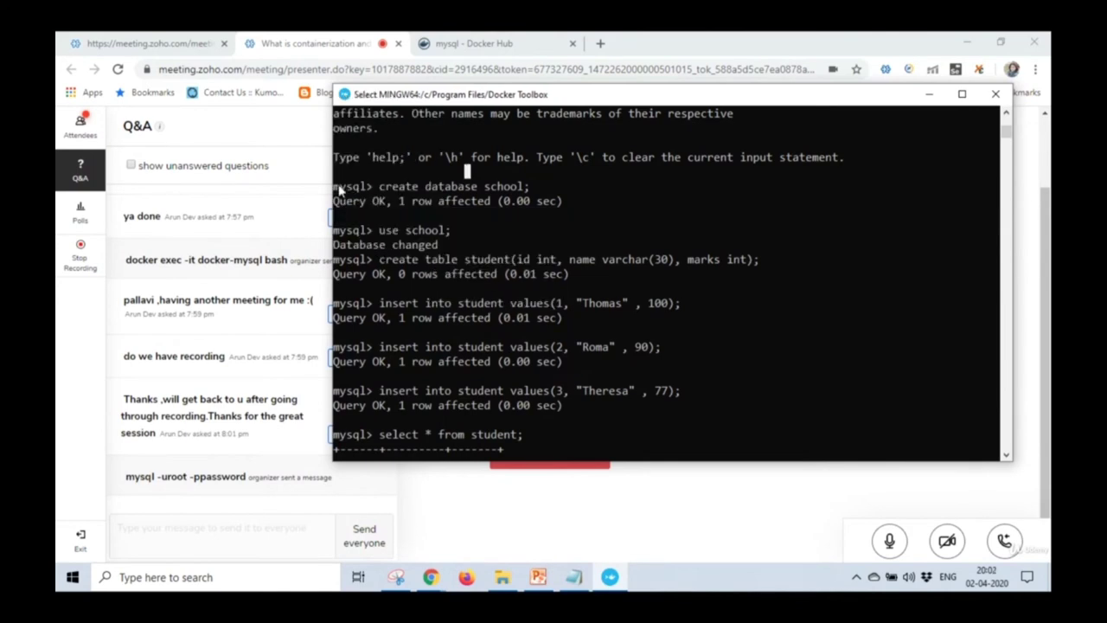
key("shift+Down")
key("shift+Down")
left_click_drag(456, 218, 657, 432)
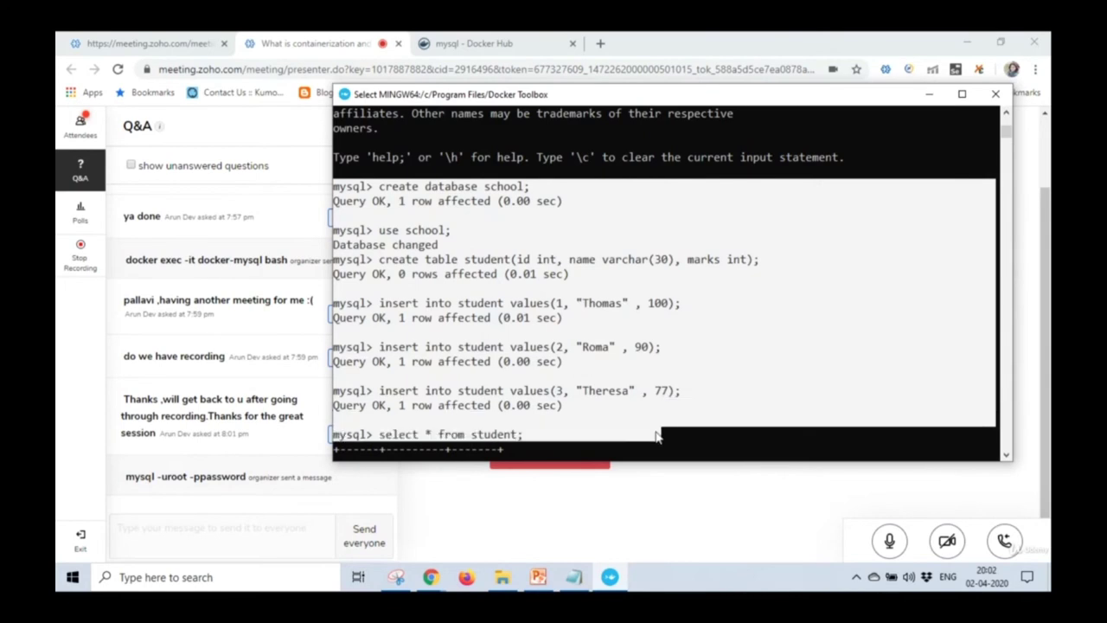
Copy the selected session output and paste it into the Q&A message box.
left_click(345, 94)
mouse_move(407, 216)
left_click(482, 236)
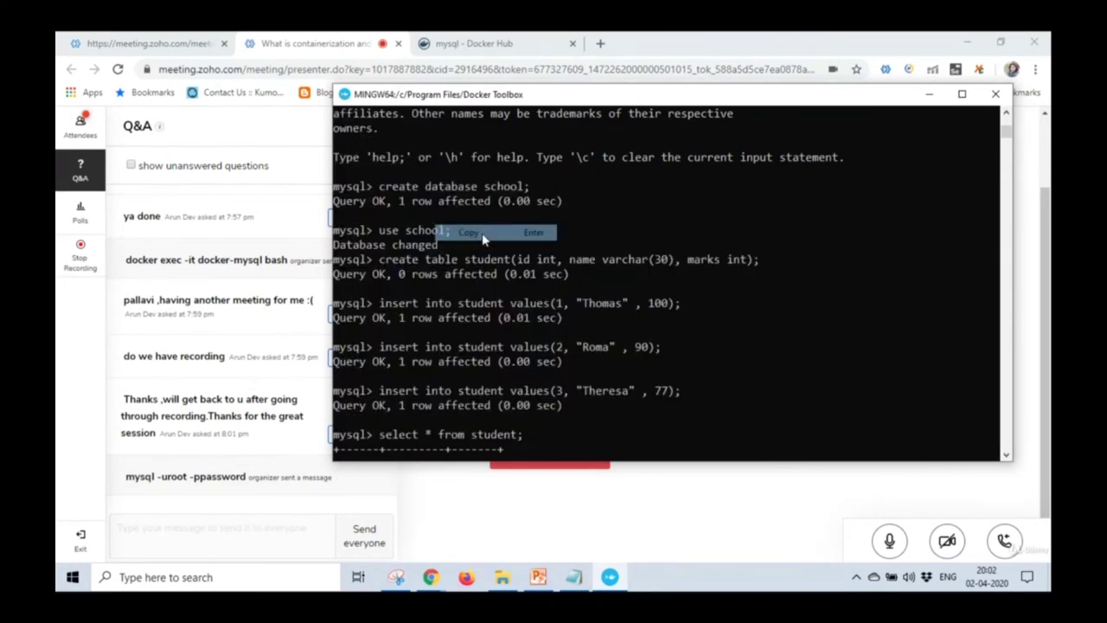
left_click(232, 522)
key("ctrl+v")
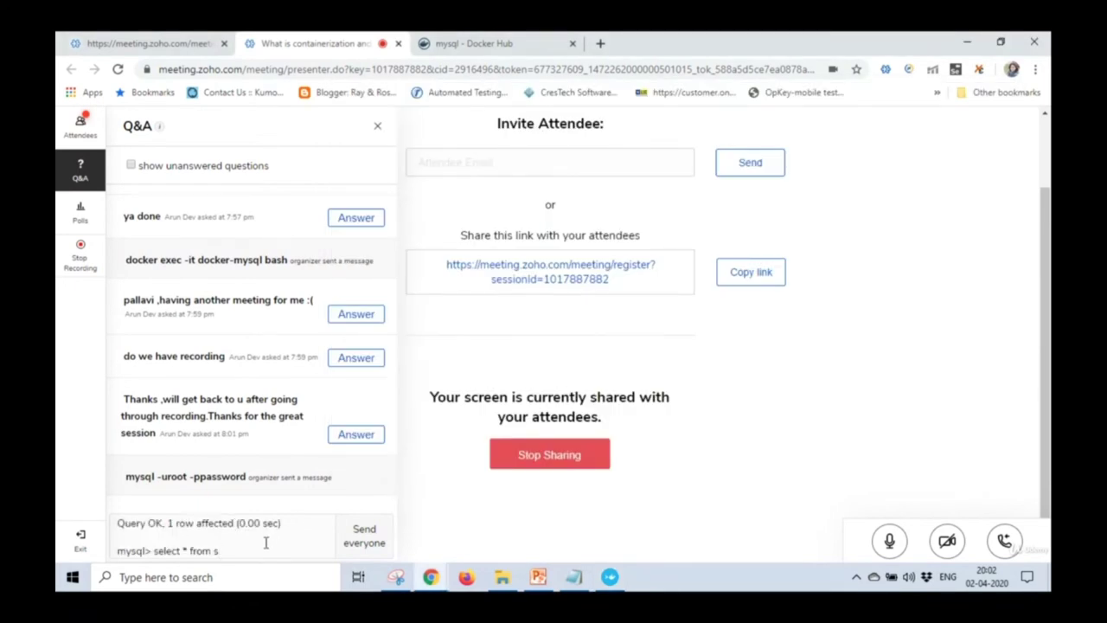
Send the session output without the partial select line, then paste it into the notes.
key("BackSpace")
key("BackSpace")
key("BackSpace")
key("BackSpace")
key("BackSpace")
key("BackSpace")
left_click(363, 533)
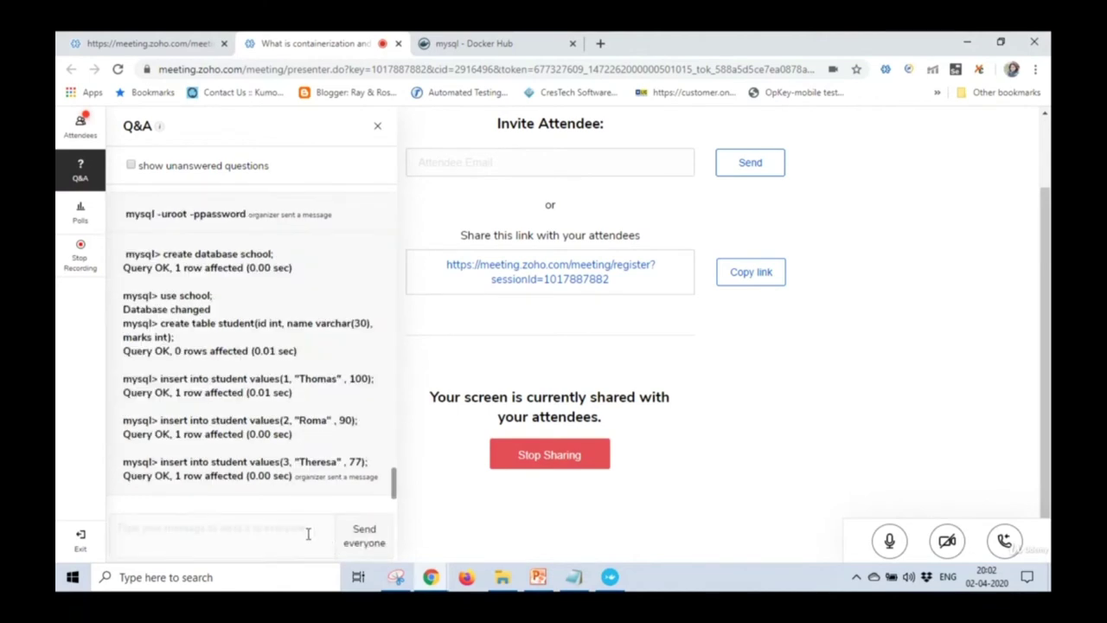
left_click(573, 576)
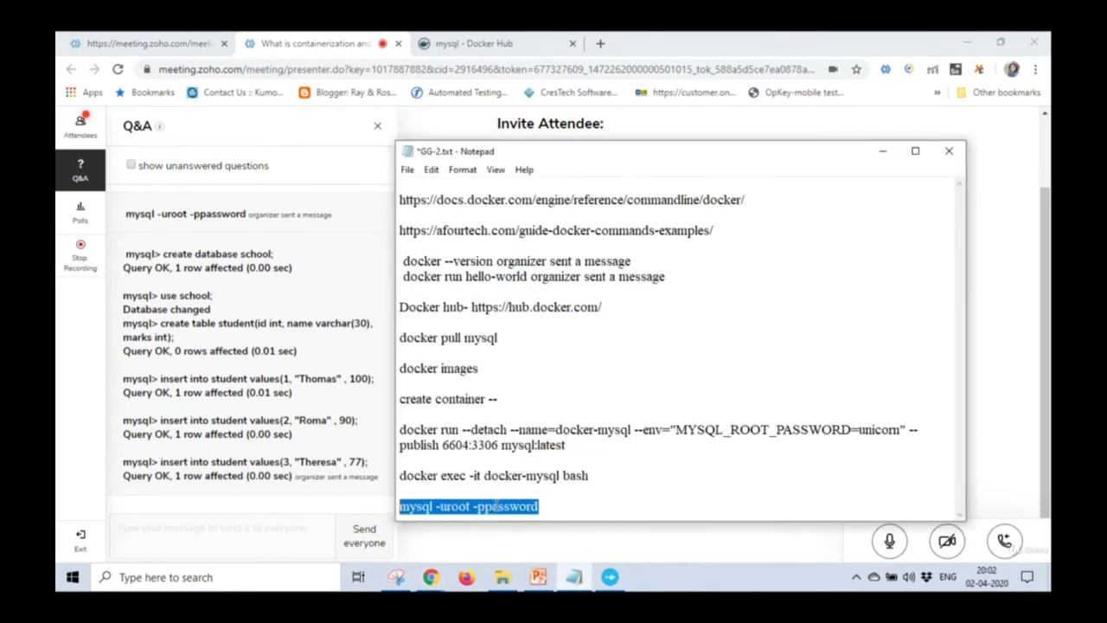
left_click(558, 506)
key("Return")
key("Return")
key("ctrl+v")
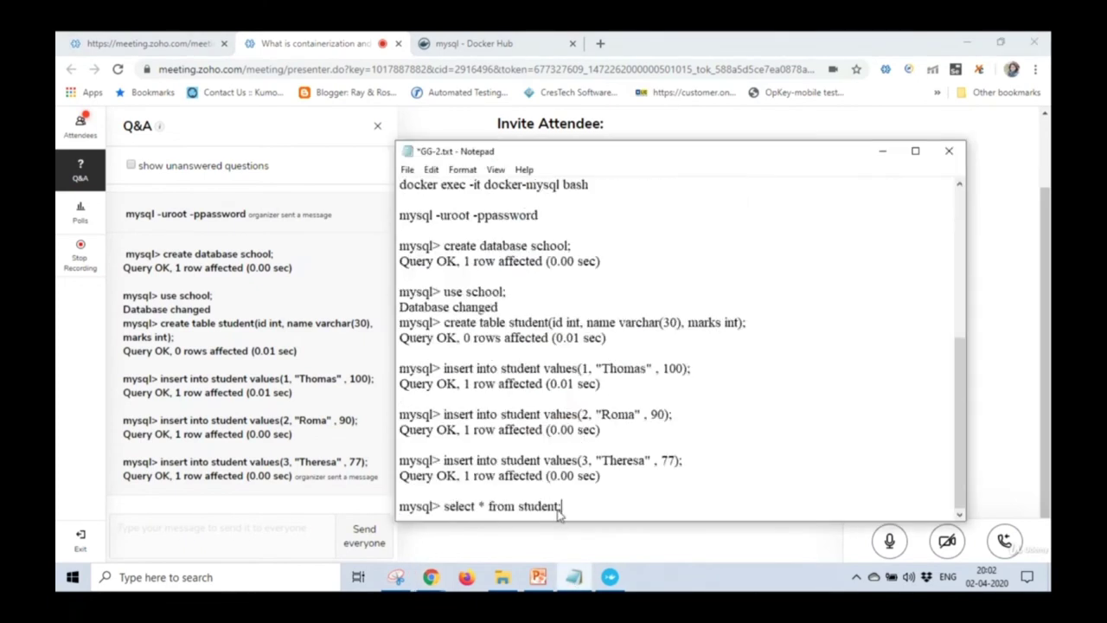
Broadcast the select * from student; line in Q&A and open the attendee list.
left_click_drag(569, 509, 392, 520)
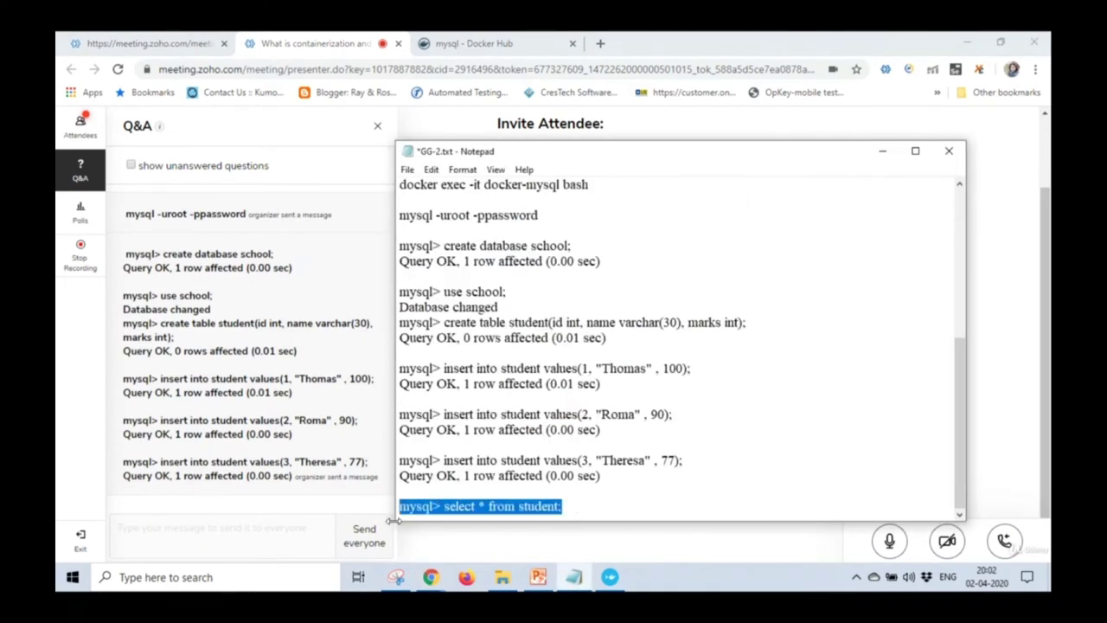
left_click(264, 531)
key("ctrl+v")
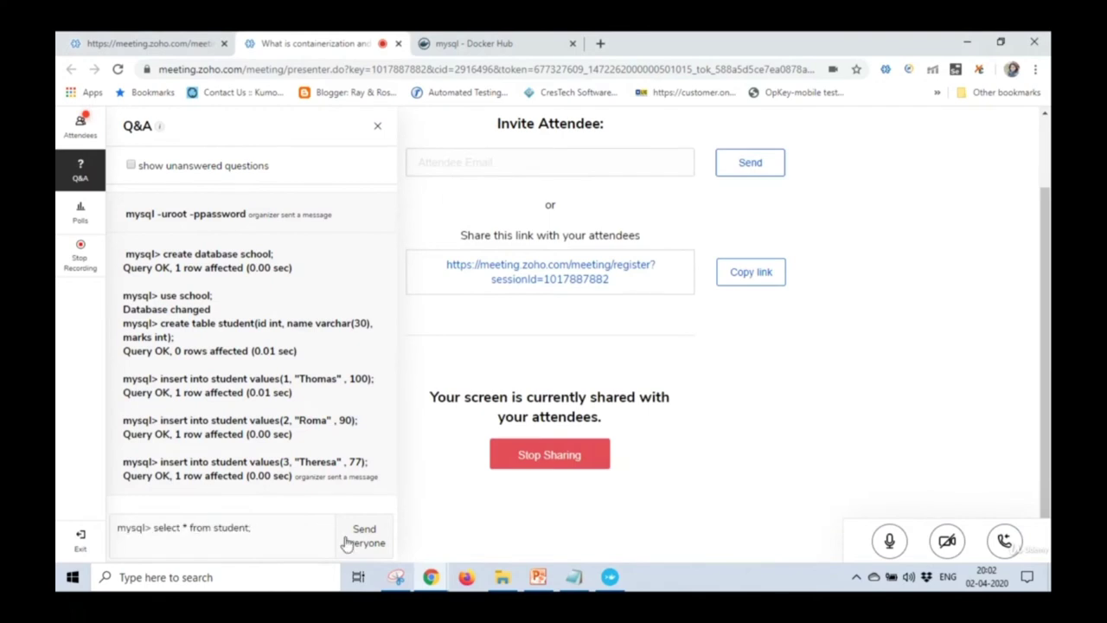
left_click(346, 542)
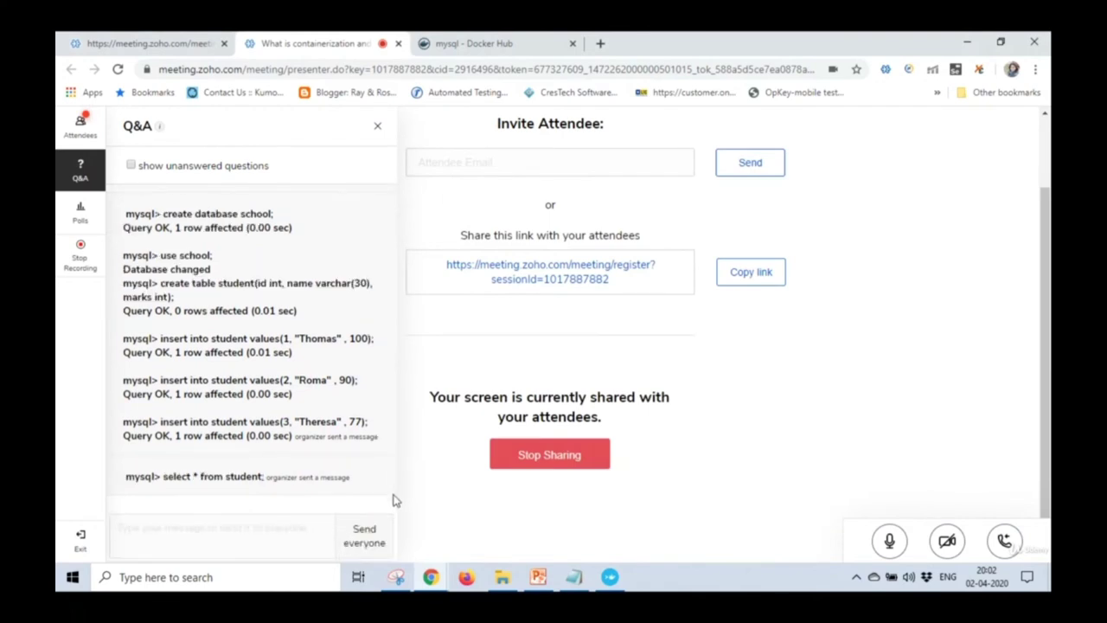
left_click(80, 126)
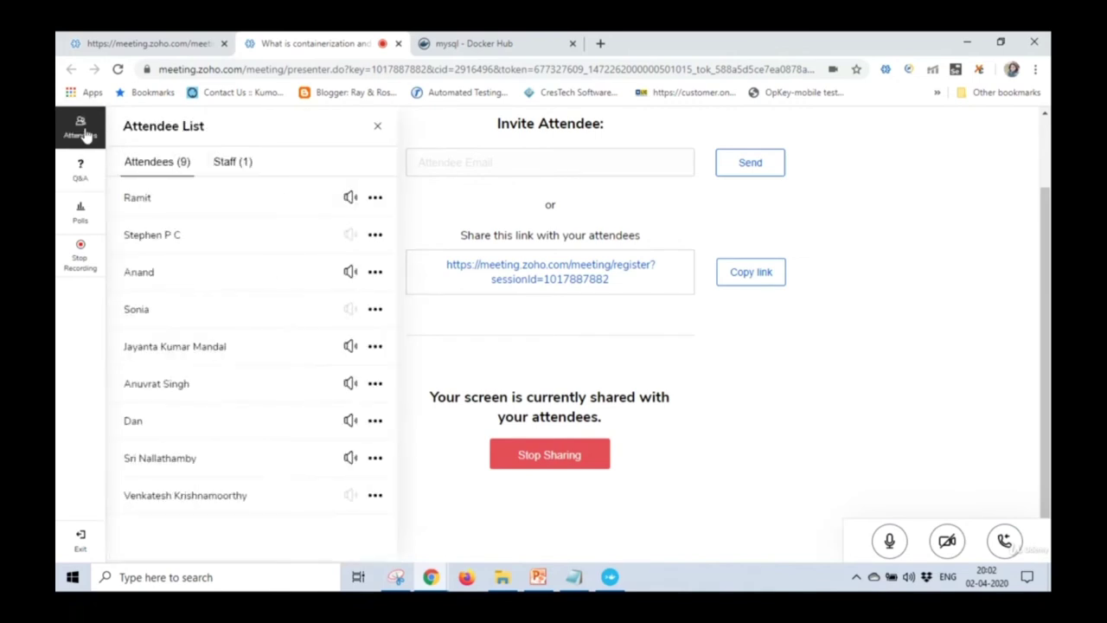
Return to the Q&A messages and bring PowerPoint slide 20 "MySql" to the front.
left_click(82, 171)
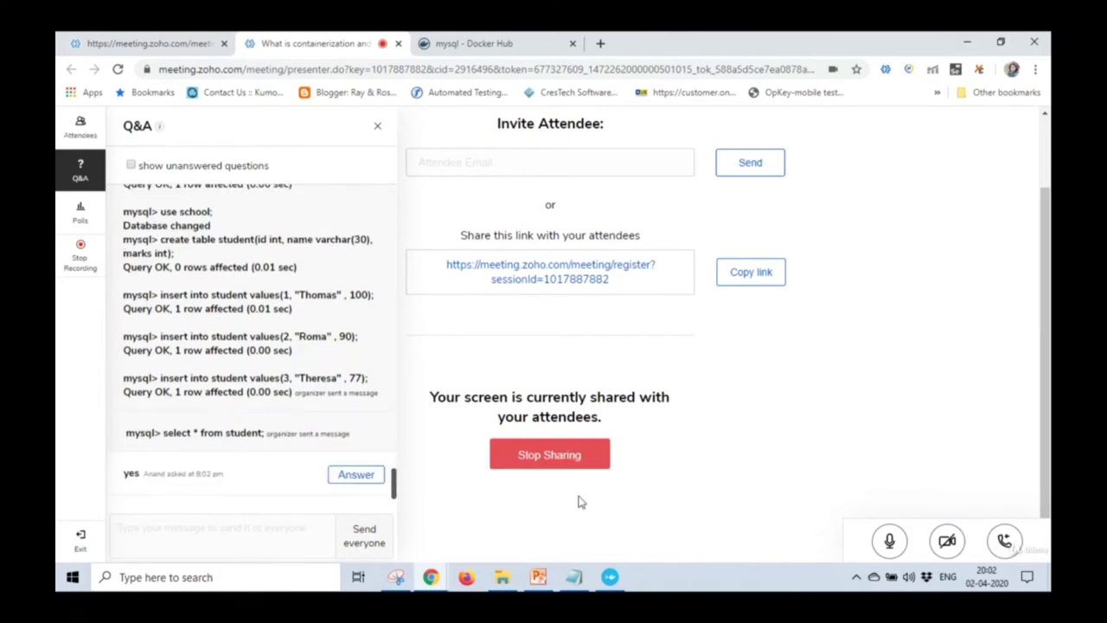
left_click(539, 576)
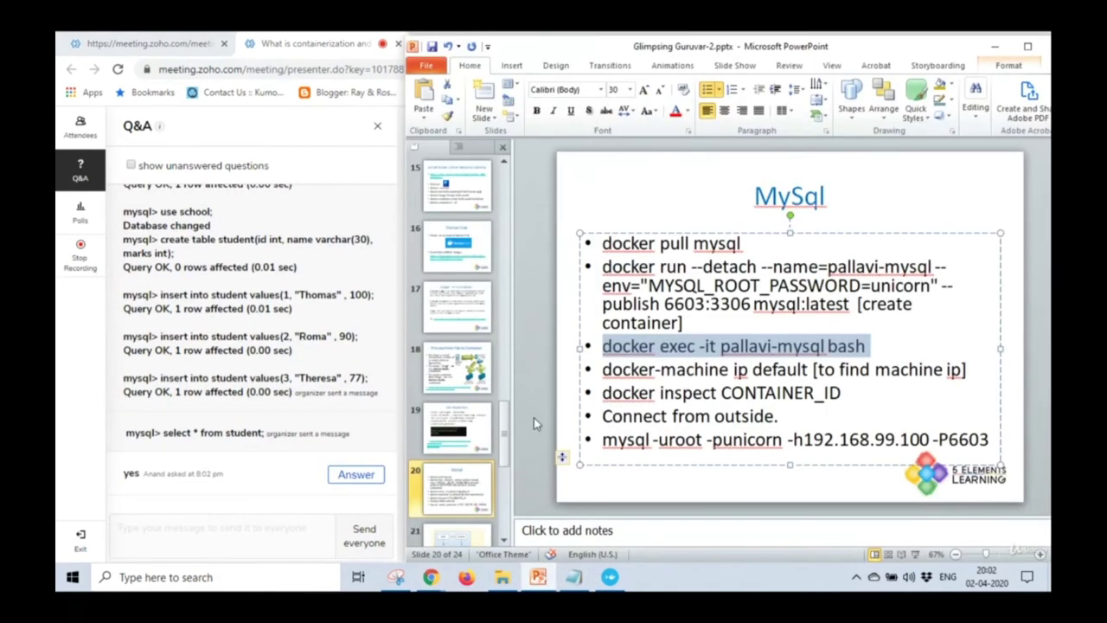